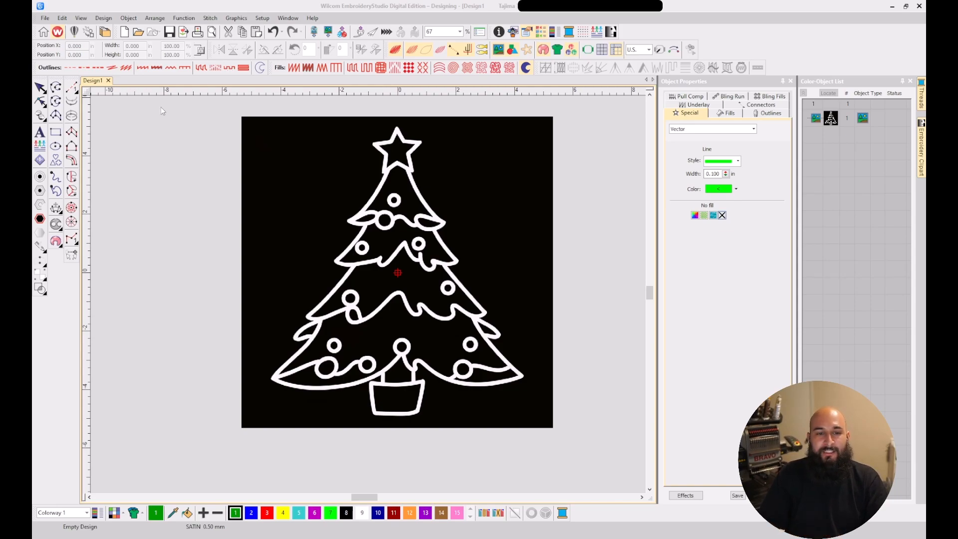
Draw a rectangle about 11.08 by 10.88 in around the edges of the Christmas tree image
{"action": "left_click", "coordinate": [56, 134]}
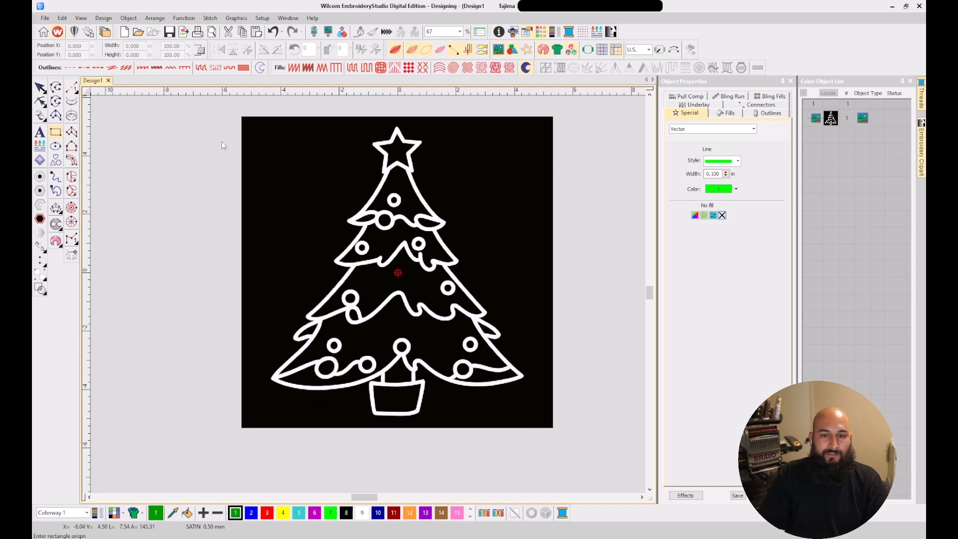
{"action": "left_click", "coordinate": [240, 119]}
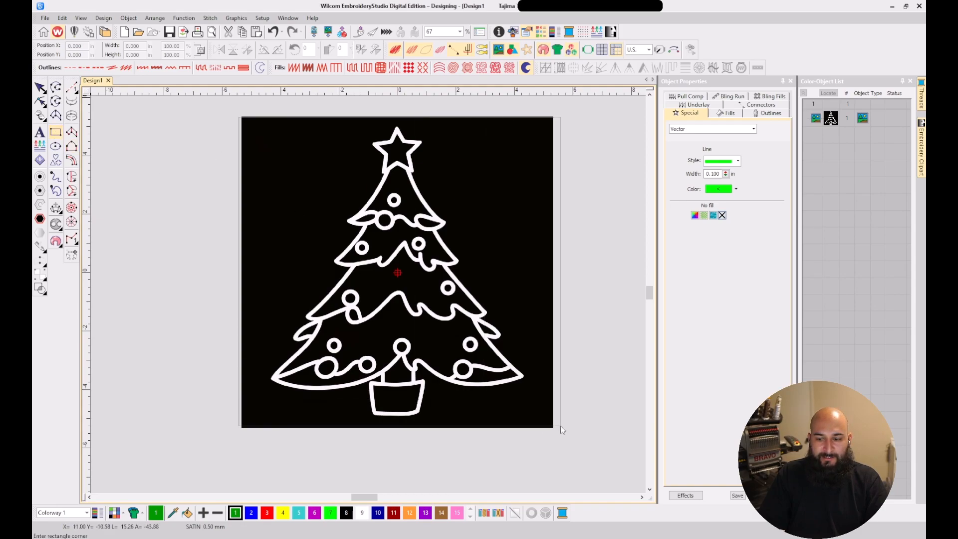
{"action": "left_click", "coordinate": [561, 432]}
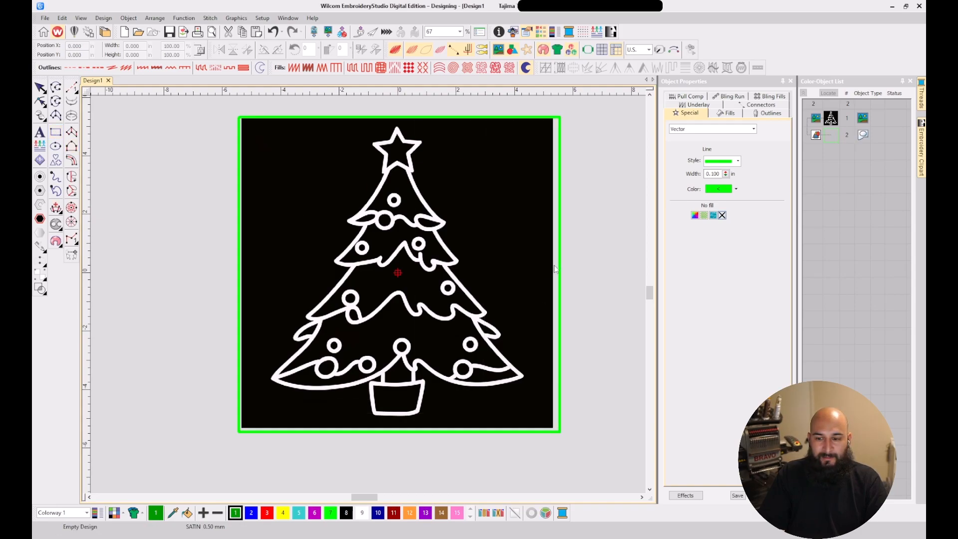
{"action": "key", "text": "Escape"}
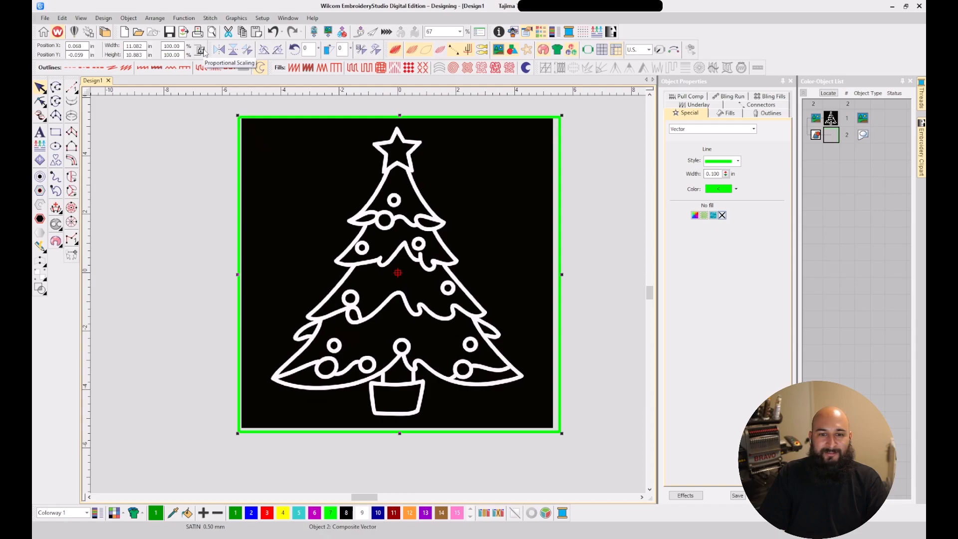
Set the green rectangle's width and height to 4 inches
{"action": "double_click", "coordinate": [134, 46]}
{"action": "type", "text": "4"}
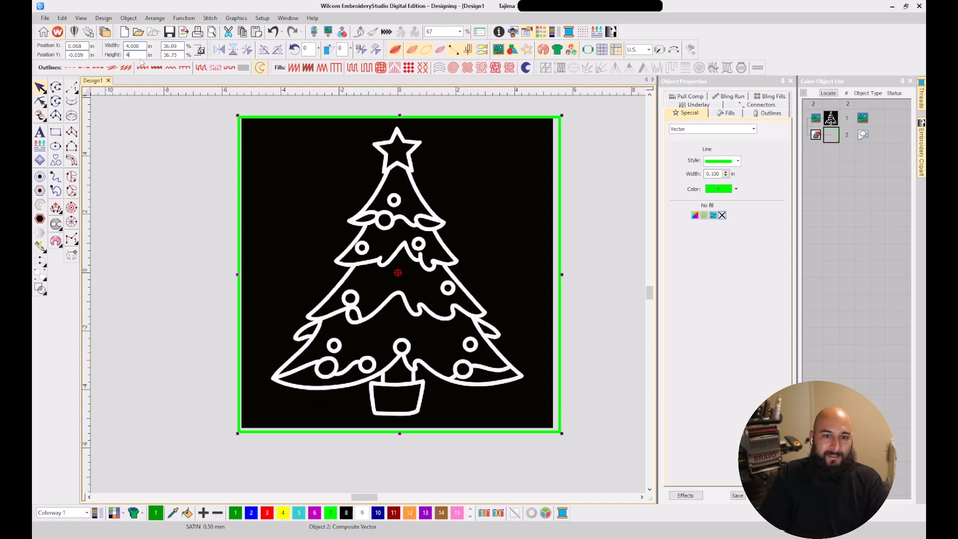
{"action": "key", "text": "Return"}
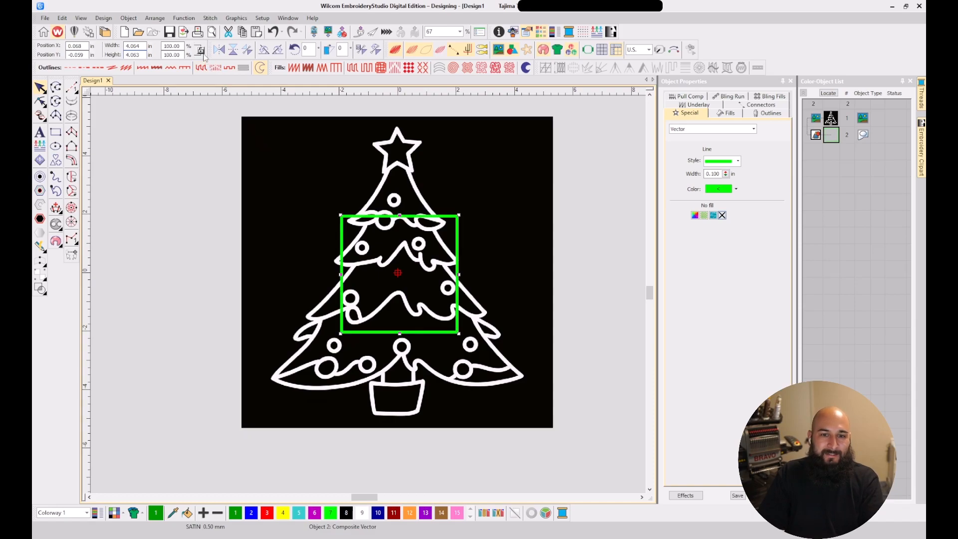
Scale the tree bitmap down to about 3.62 in square and position it inside the green rectangle
{"action": "left_click", "coordinate": [438, 170]}
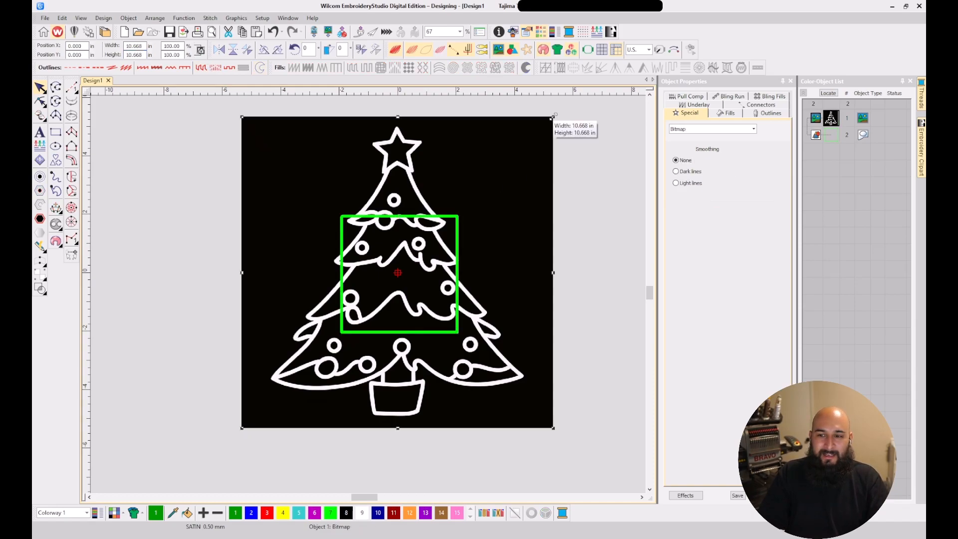
{"action": "left_click_drag", "start_coordinate": [553, 117], "coordinate": [460, 210]}
{"action": "scroll", "coordinate": [444, 255], "scroll_direction": "up", "scroll_amount": 2}
{"action": "scroll", "coordinate": [281, 333], "scroll_direction": "down", "scroll_amount": 1}
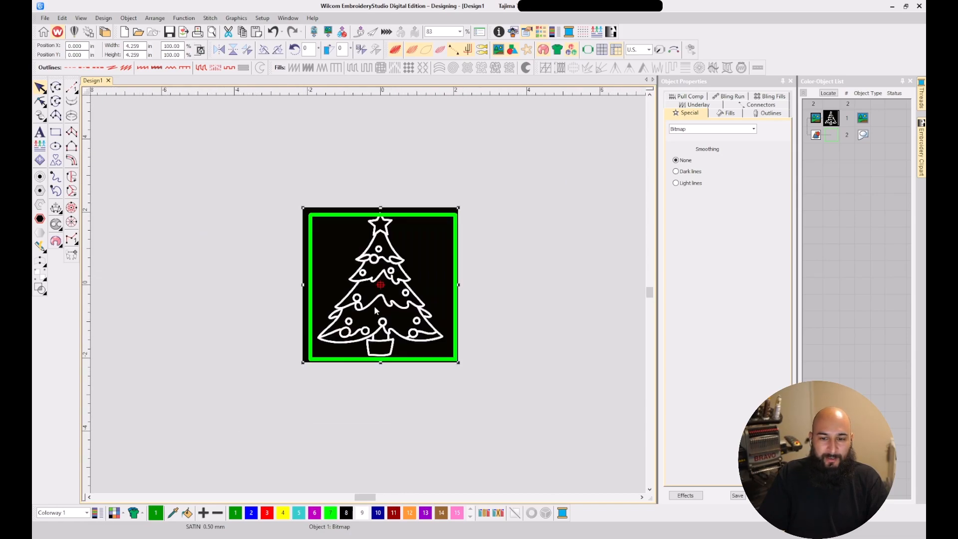
{"action": "scroll", "coordinate": [373, 306], "scroll_direction": "up", "scroll_amount": 2}
{"action": "left_click_drag", "start_coordinate": [497, 144], "coordinate": [497, 161]}
{"action": "scroll", "coordinate": [370, 299], "scroll_direction": "up", "scroll_amount": 1}
{"action": "left_click_drag", "start_coordinate": [429, 156], "coordinate": [421, 165]}
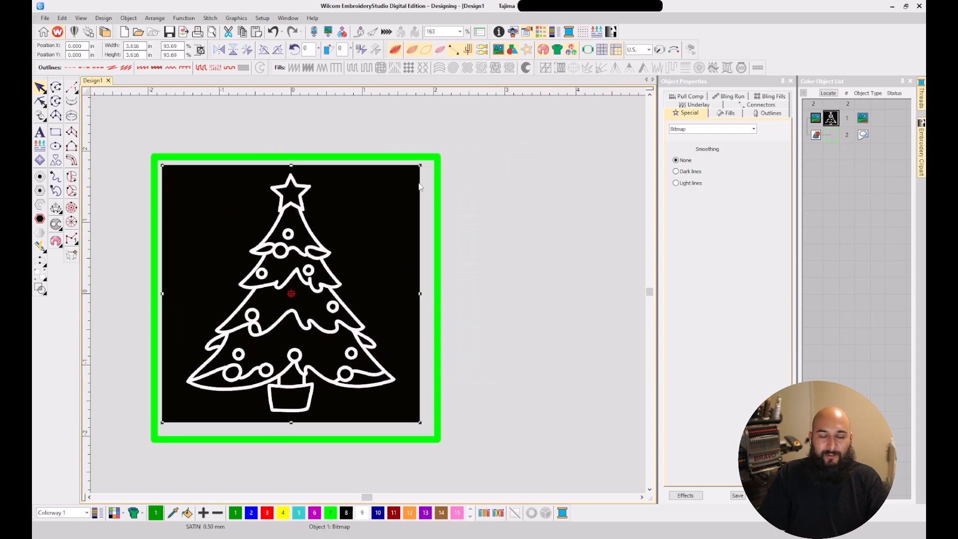
{"action": "left_click_drag", "start_coordinate": [371, 262], "coordinate": [373, 268]}
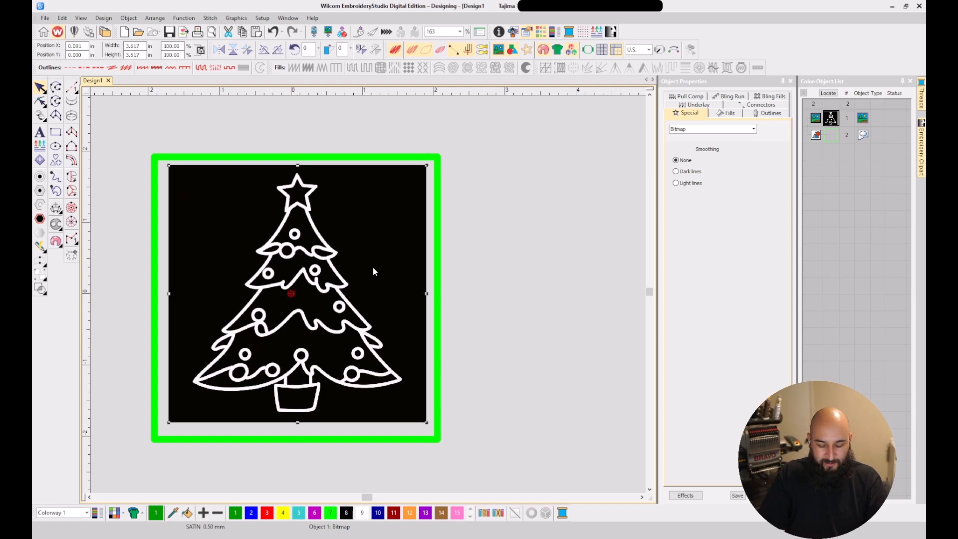
Lock the tree bitmap in place and delete the green reference rectangle
{"action": "key", "text": "k"}
{"action": "left_click", "coordinate": [830, 139]}
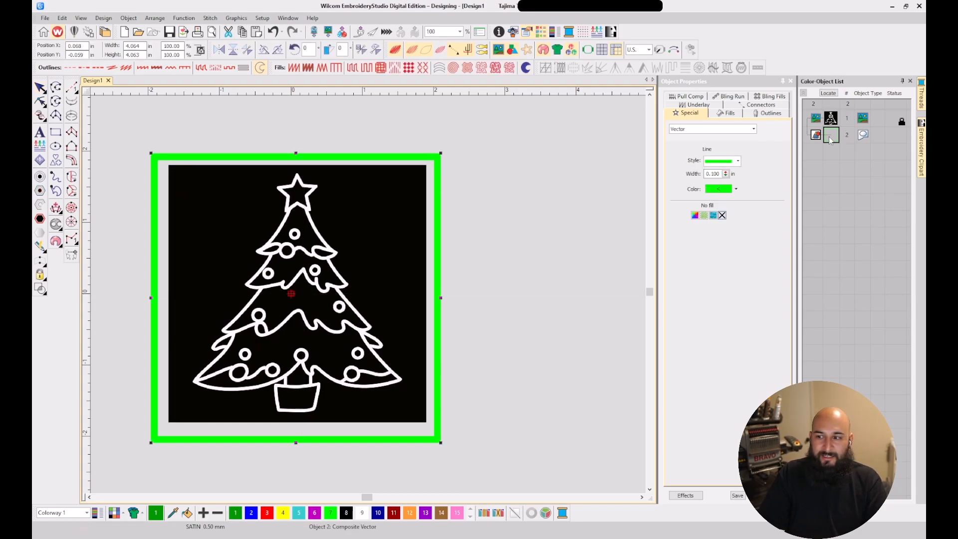
{"action": "key", "text": "Delete"}
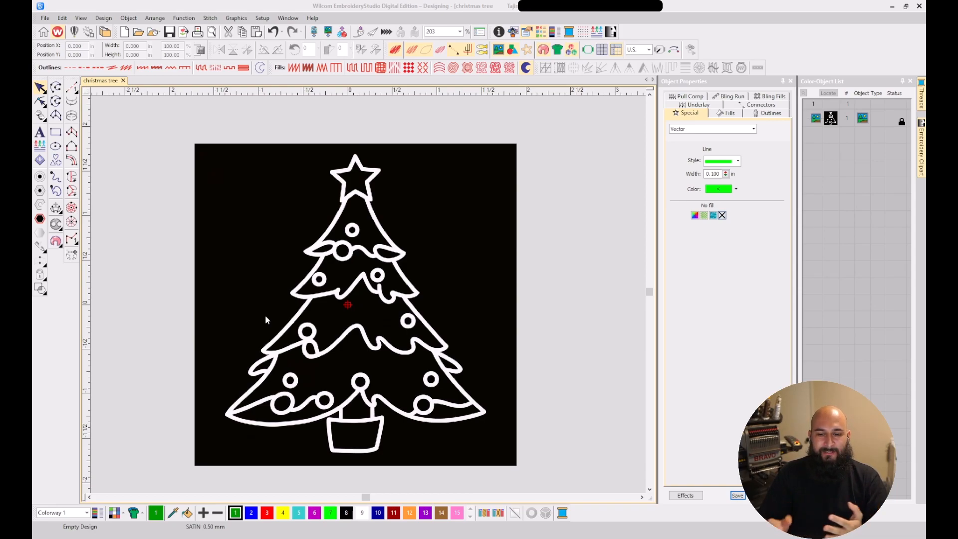
Write 1 on the trunk, 2 on the pot and 3 on the lowest tree tier with the freehand drawing tool
{"action": "left_click", "coordinate": [58, 181]}
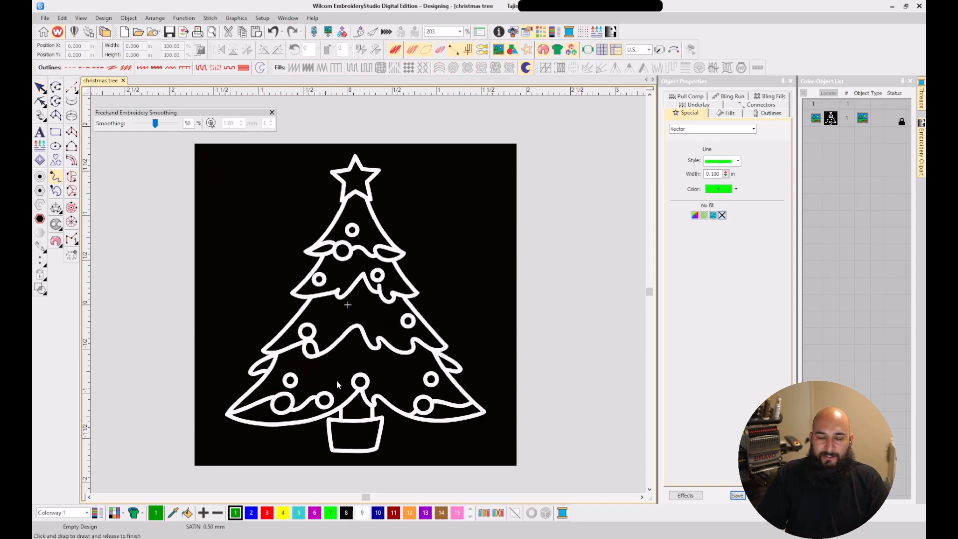
{"action": "scroll", "coordinate": [372, 299], "scroll_direction": "up", "scroll_amount": 2}
{"action": "scroll", "coordinate": [364, 310], "scroll_direction": "down", "scroll_amount": 3}
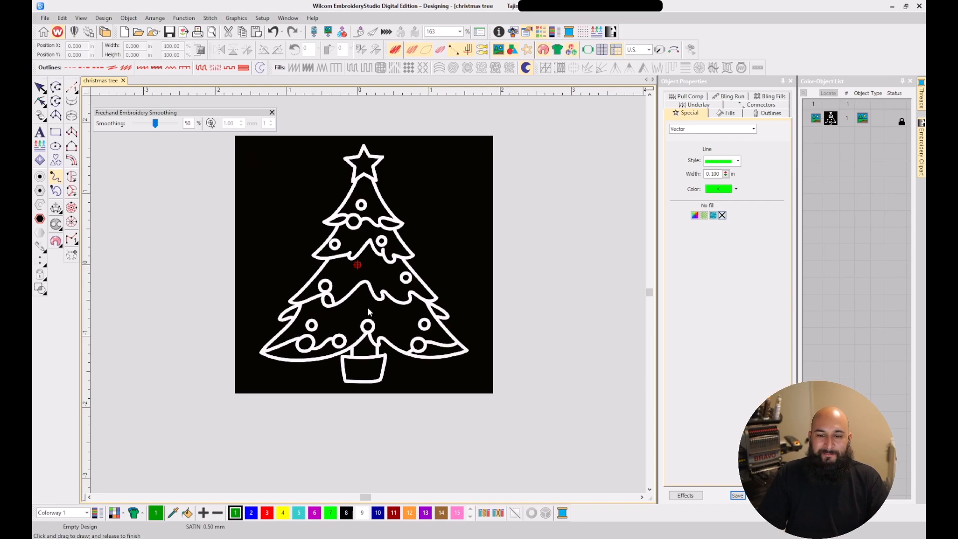
{"action": "scroll", "coordinate": [368, 305], "scroll_direction": "up", "scroll_amount": 1}
{"action": "mouse_move", "coordinate": [352, 334]}
{"action": "left_mouse_down"}
{"action": "mouse_move", "coordinate": [372, 332]}
{"action": "mouse_move", "coordinate": [360, 299]}
{"action": "mouse_move", "coordinate": [344, 320]}
{"action": "left_mouse_up"}
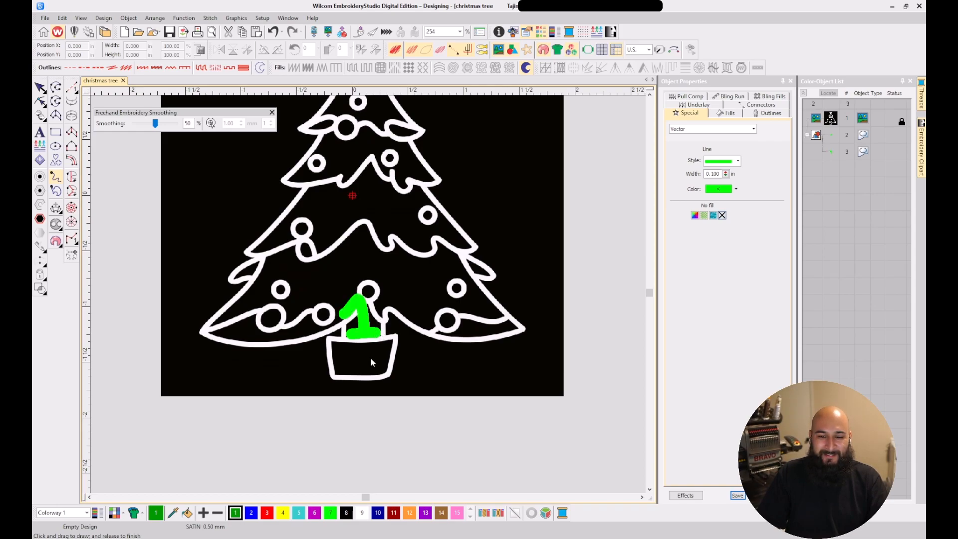
{"action": "left_click_drag", "start_coordinate": [352, 349], "coordinate": [392, 368]}
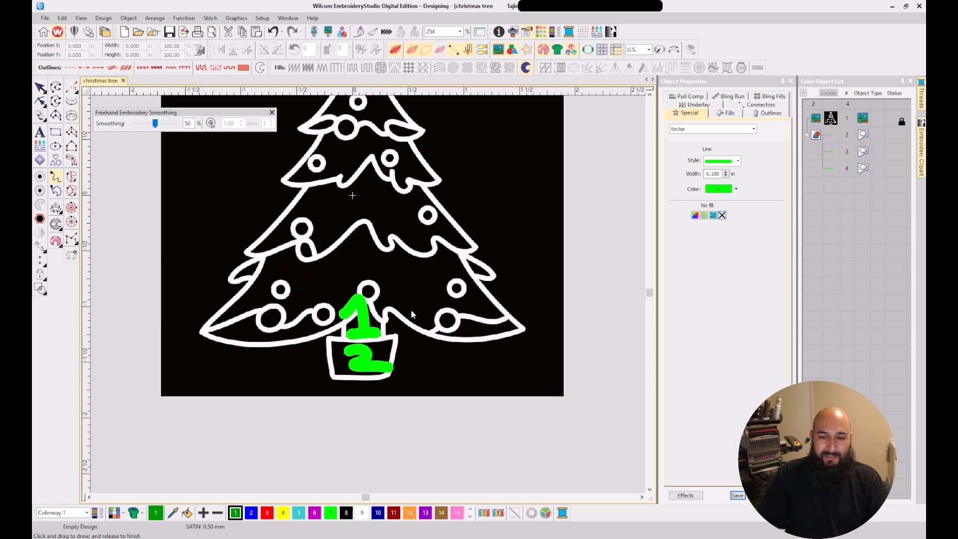
{"action": "left_click_drag", "start_coordinate": [406, 301], "coordinate": [406, 301]}
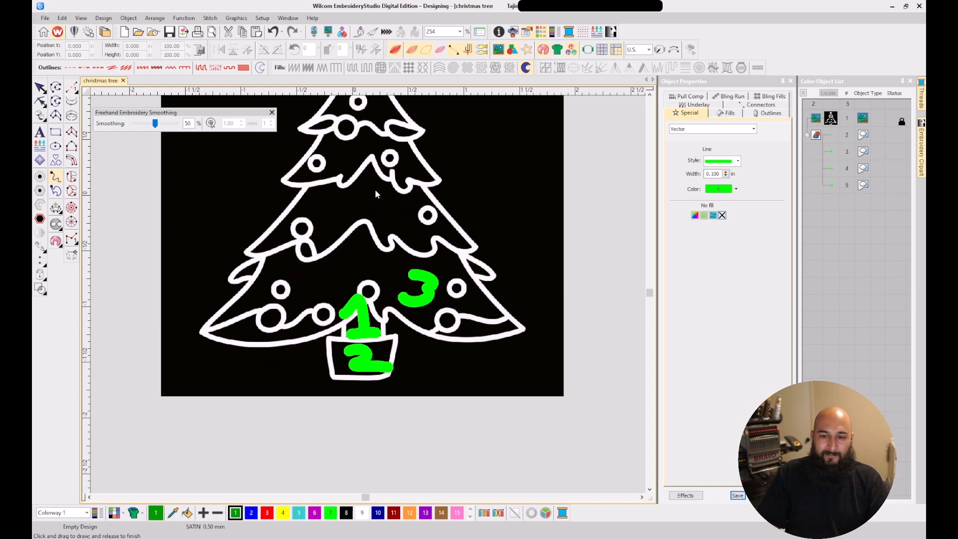
Write 4, 5 and 6 freehand on the upper tree tiers in ascending order and 7 on the star
{"action": "left_click_drag", "start_coordinate": [391, 196], "coordinate": [395, 228]}
{"action": "scroll", "coordinate": [374, 180], "scroll_direction": "down", "scroll_amount": 2}
{"action": "scroll", "coordinate": [352, 280], "scroll_direction": "up", "scroll_amount": 2}
{"action": "mouse_move", "coordinate": [356, 304]}
{"action": "left_mouse_down"}
{"action": "mouse_move", "coordinate": [358, 290]}
{"action": "mouse_move", "coordinate": [377, 291]}
{"action": "left_mouse_up"}
{"action": "mouse_move", "coordinate": [382, 202]}
{"action": "left_mouse_down"}
{"action": "mouse_move", "coordinate": [363, 238]}
{"action": "mouse_move", "coordinate": [383, 228]}
{"action": "mouse_move", "coordinate": [368, 240]}
{"action": "left_mouse_up"}
{"action": "mouse_move", "coordinate": [363, 161]}
{"action": "left_mouse_down"}
{"action": "mouse_move", "coordinate": [407, 161]}
{"action": "mouse_move", "coordinate": [374, 189]}
{"action": "left_mouse_up"}
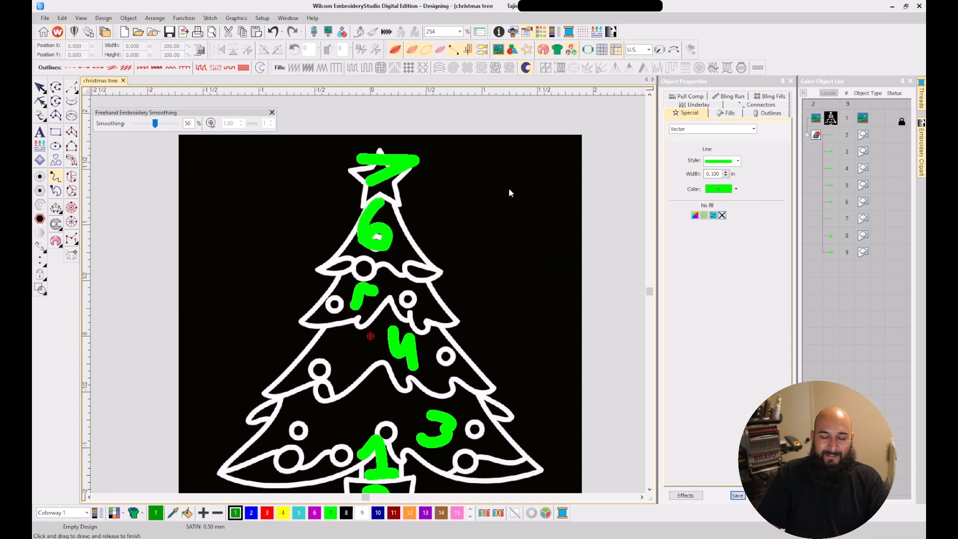
Review the numbered stitching order from the trunk and pot up through the tiers to the star
{"action": "scroll", "coordinate": [369, 323], "scroll_direction": "down", "scroll_amount": 2}
{"action": "scroll", "coordinate": [369, 324], "scroll_direction": "up", "scroll_amount": 2}
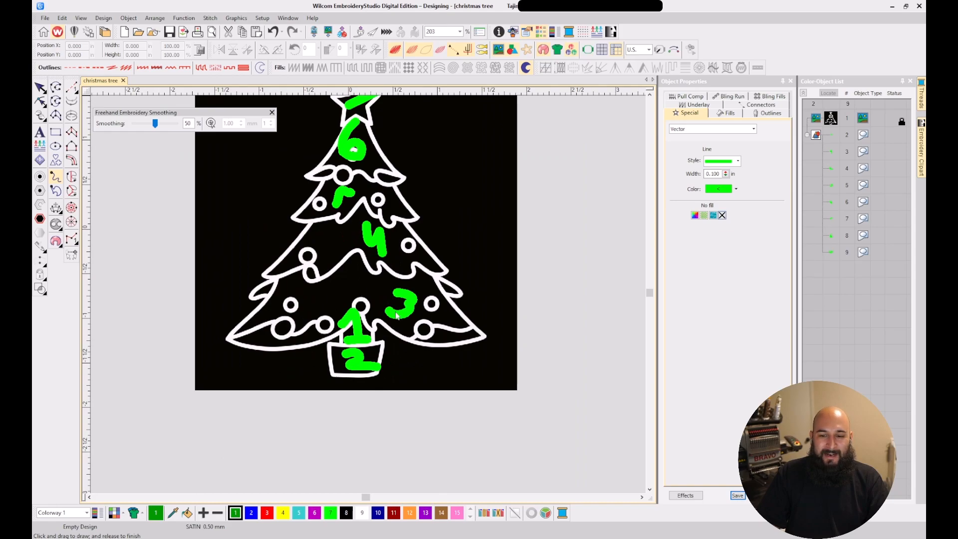
{"action": "scroll", "coordinate": [370, 299], "scroll_direction": "down", "scroll_amount": 2}
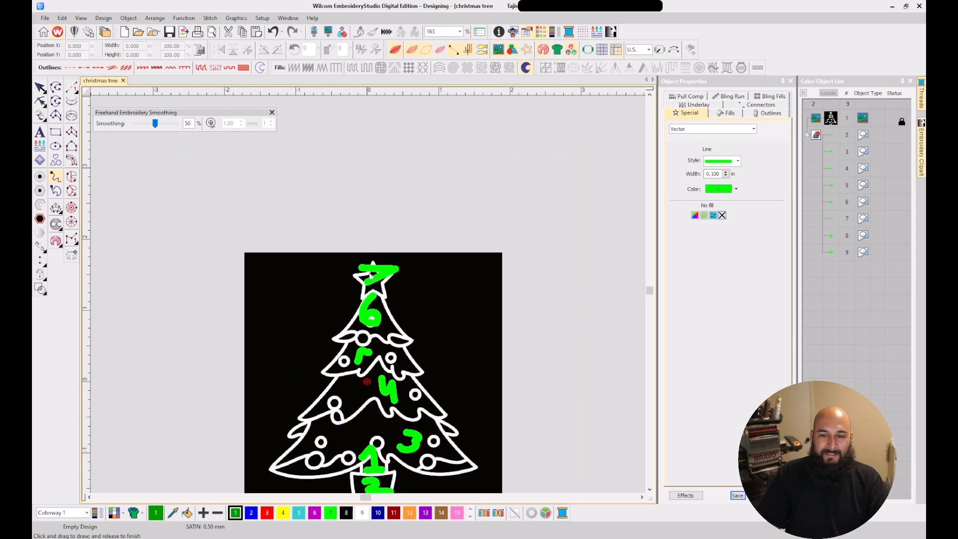
{"action": "scroll", "coordinate": [370, 300], "scroll_direction": "up", "scroll_amount": 2}
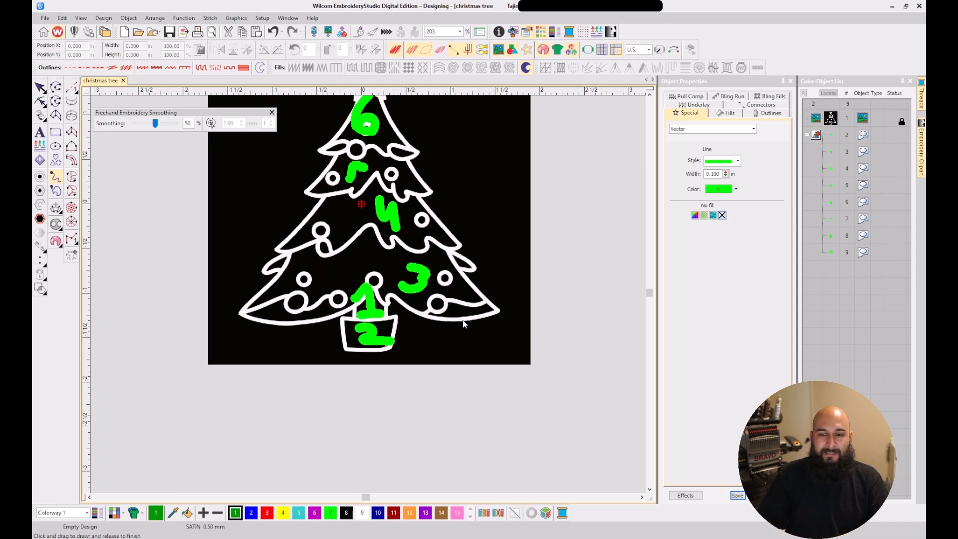
{"action": "scroll", "coordinate": [413, 257], "scroll_direction": "down", "scroll_amount": 1}
{"action": "scroll", "coordinate": [360, 283], "scroll_direction": "up", "scroll_amount": 1}
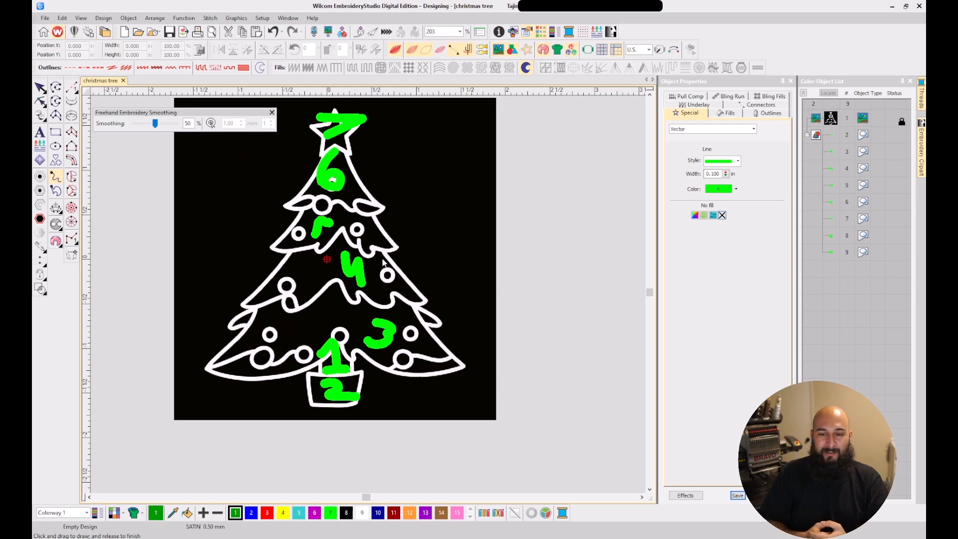
{"action": "scroll", "coordinate": [334, 137], "scroll_direction": "up", "scroll_amount": 2}
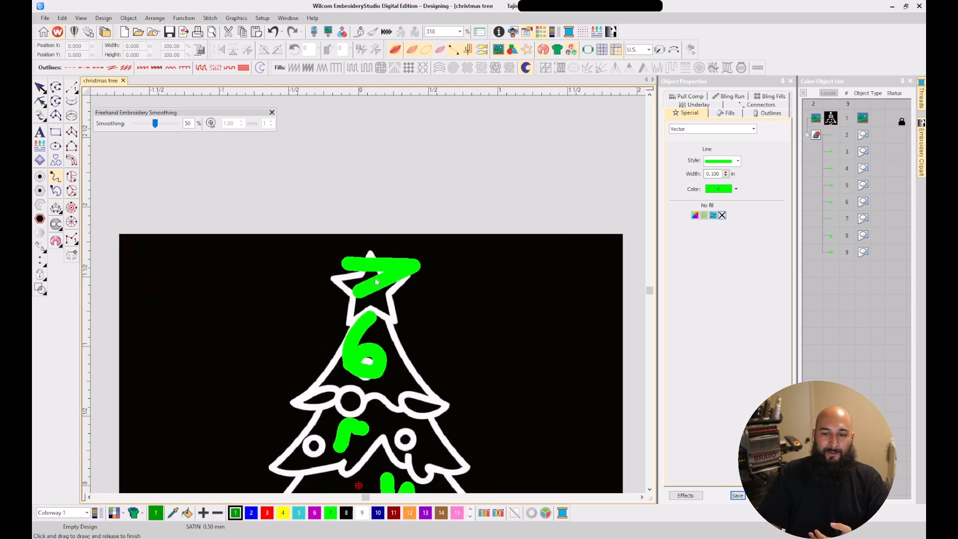
{"action": "scroll", "coordinate": [374, 277], "scroll_direction": "down", "scroll_amount": 1}
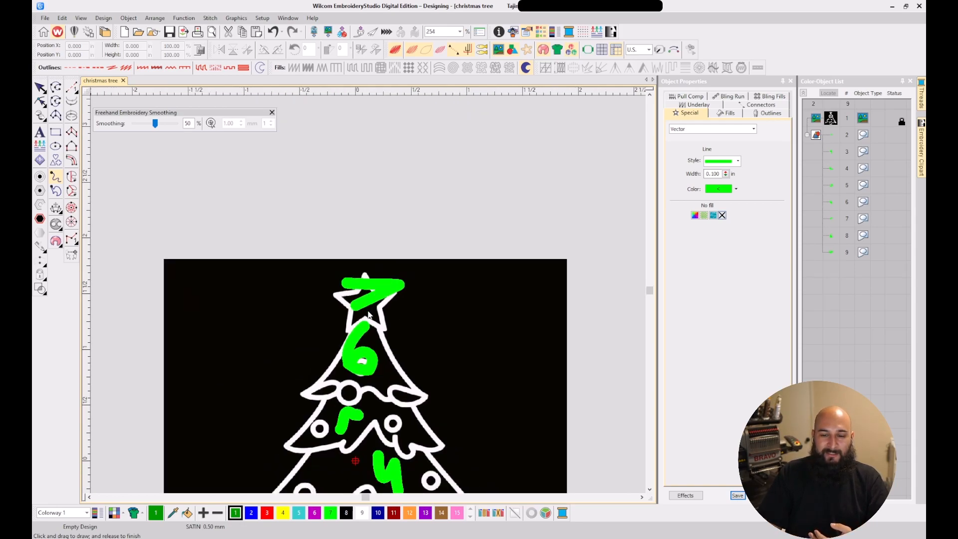
Select all the green freehand number strokes and hide them, leaving the tree bitmap shown
{"action": "left_click", "coordinate": [833, 136]}
{"action": "left_click", "coordinate": [838, 247], "text": "shift"}
{"action": "left_click", "coordinate": [832, 252]}
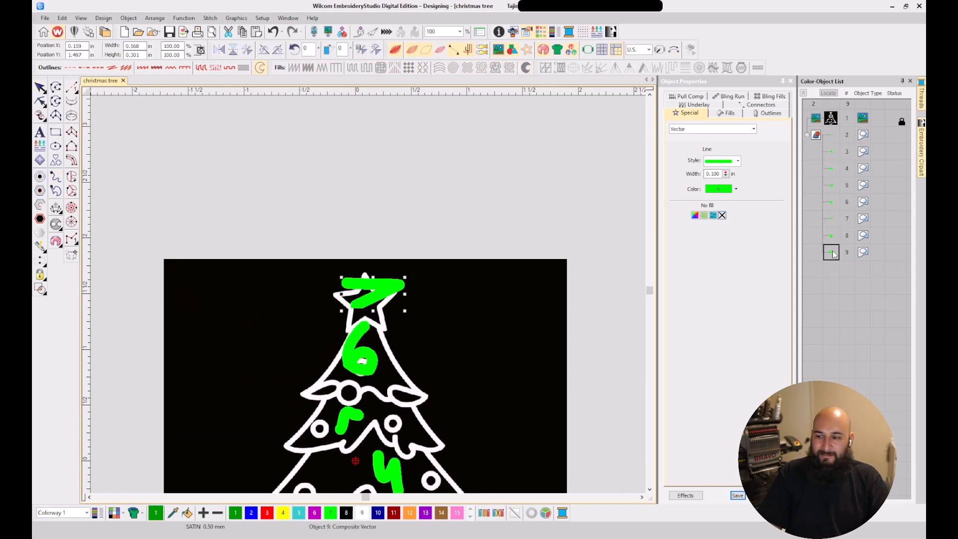
{"action": "left_click", "coordinate": [817, 135], "text": "shift"}
{"action": "right_click", "coordinate": [823, 140]}
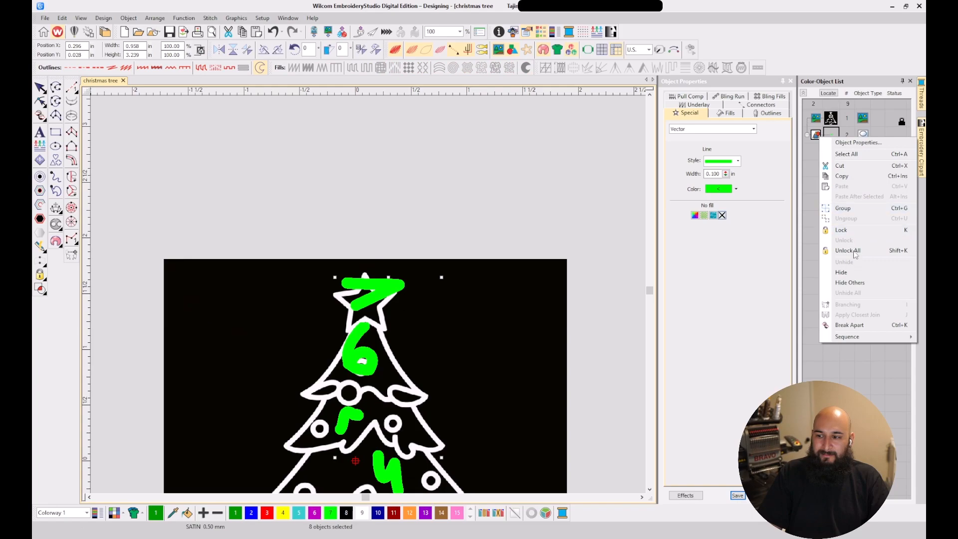
{"action": "left_click", "coordinate": [849, 271]}
{"action": "scroll", "coordinate": [391, 202], "scroll_direction": "up", "scroll_amount": 2}
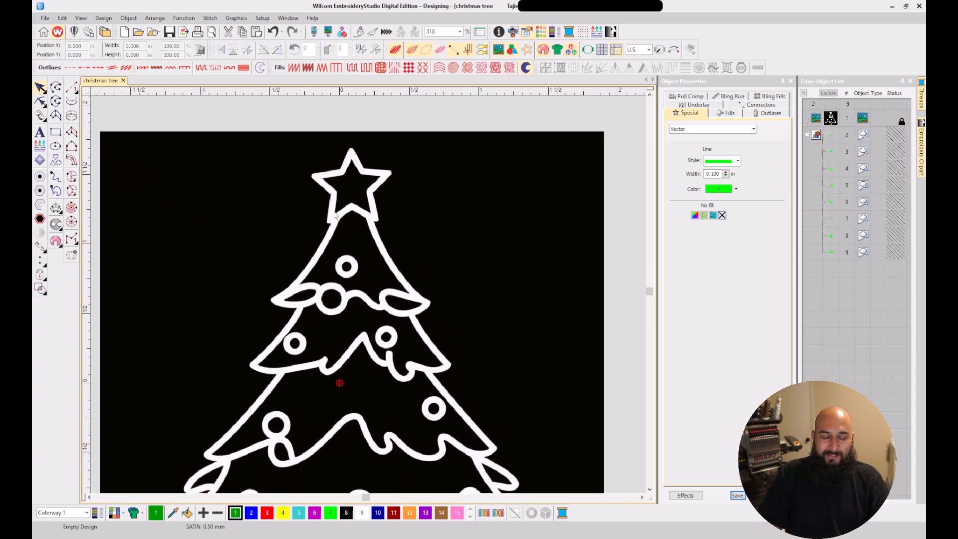
{"action": "scroll", "coordinate": [388, 220], "scroll_direction": "down", "scroll_amount": 2}
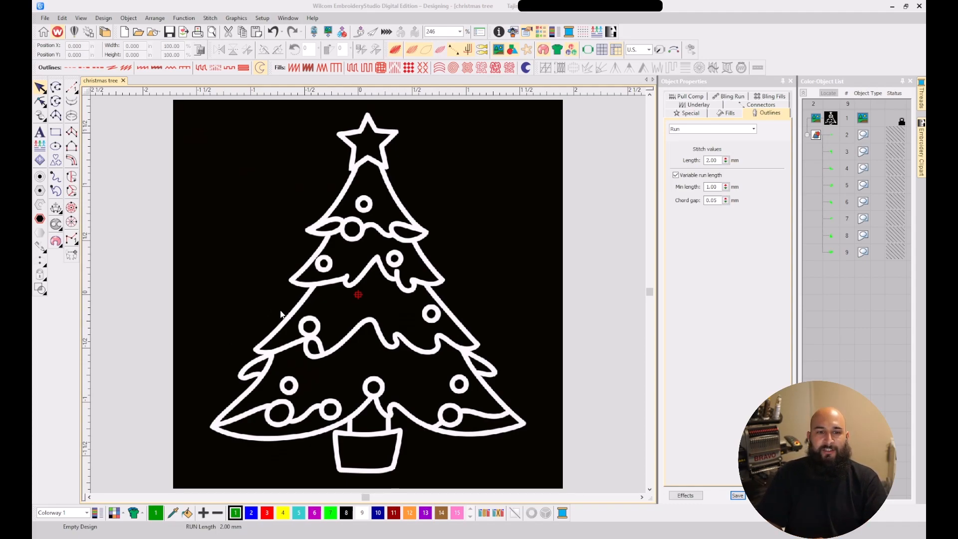
Digitize a staircase-shaped run stitch line with straight corner points in the empty area beside the tree image, ending in a vertical segment
{"action": "left_click", "coordinate": [71, 88]}
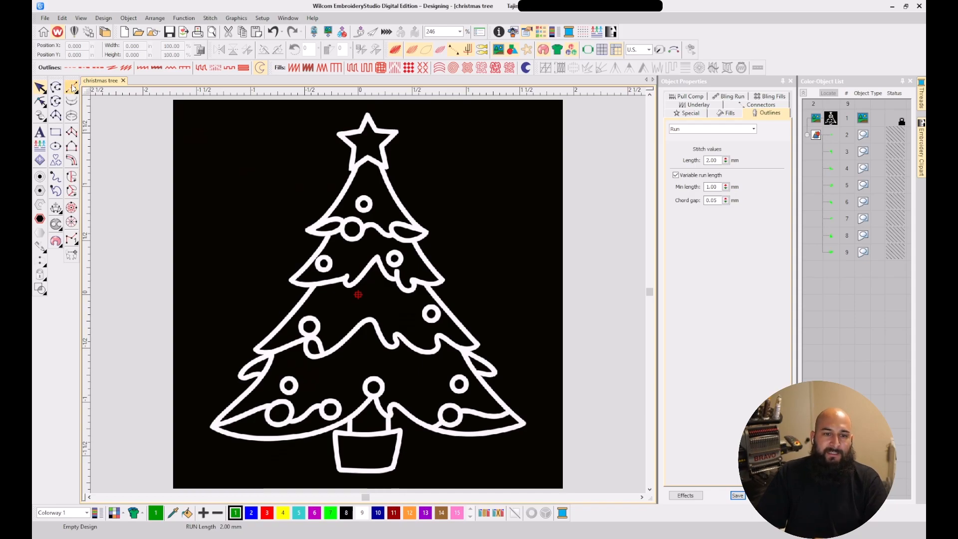
{"action": "scroll", "coordinate": [368, 294], "scroll_direction": "down", "scroll_amount": 2}
{"action": "scroll", "coordinate": [367, 293], "scroll_direction": "up", "scroll_amount": 4}
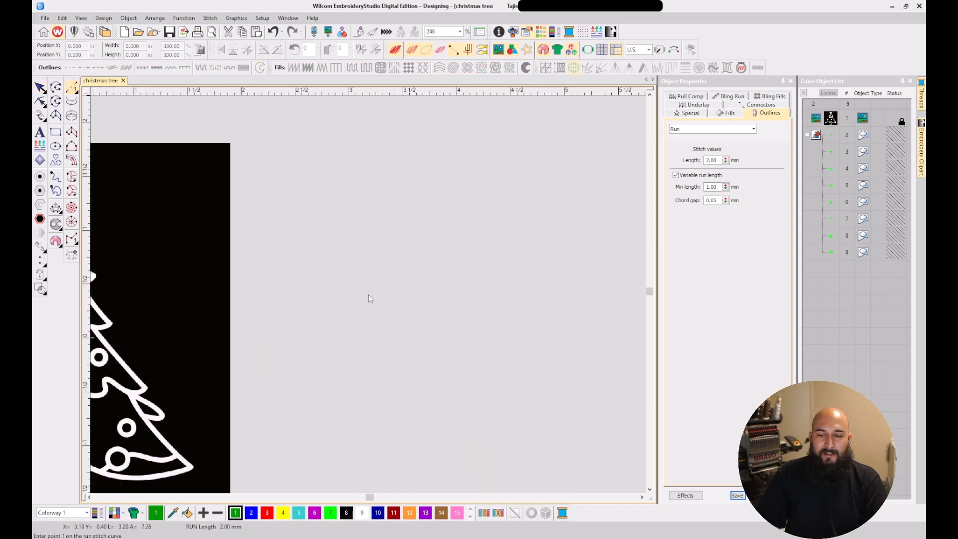
{"action": "left_click", "coordinate": [269, 306]}
{"action": "left_click", "coordinate": [391, 308]}
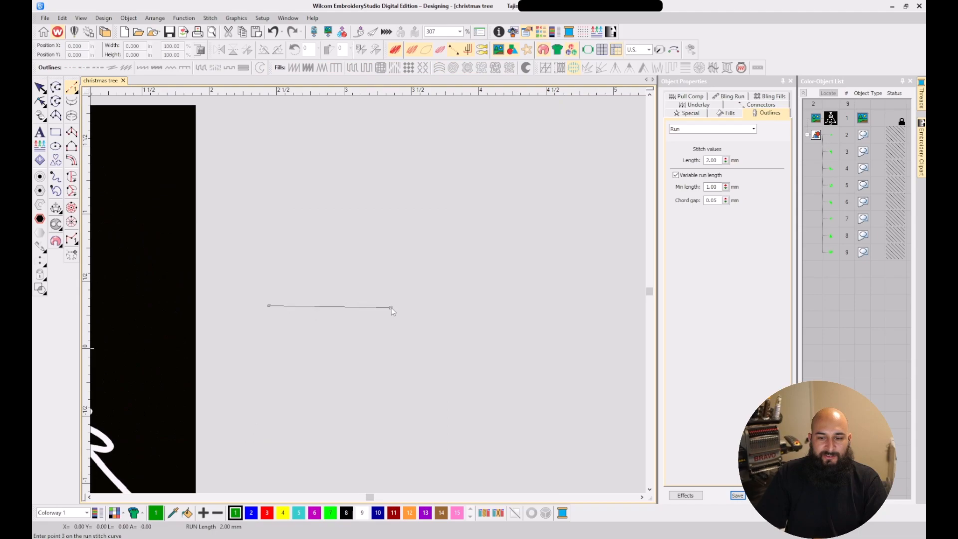
{"action": "left_click", "coordinate": [391, 218]}
{"action": "left_click", "coordinate": [491, 217]}
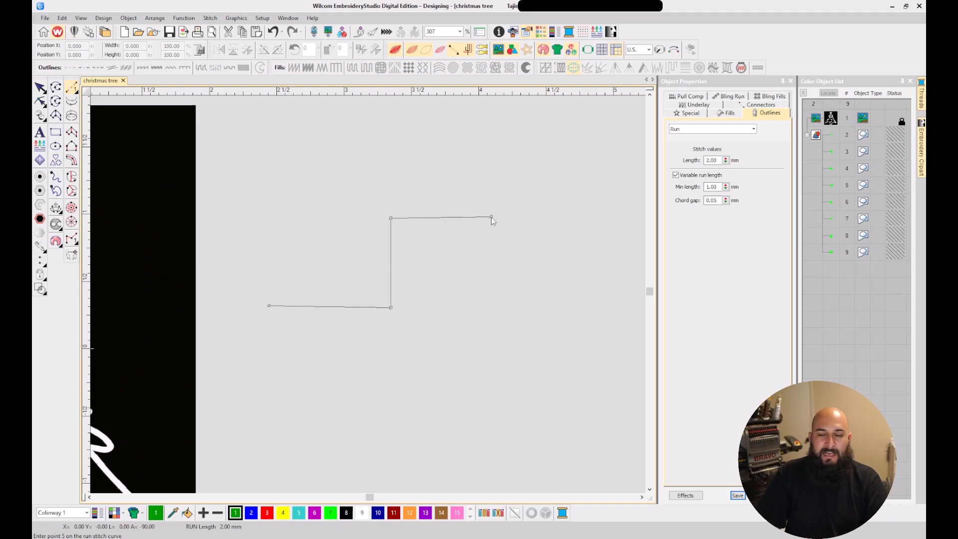
{"action": "left_click", "coordinate": [491, 124]}
{"action": "left_click", "coordinate": [580, 124]}
{"action": "left_click", "coordinate": [580, 223]}
{"action": "left_click", "coordinate": [577, 287]}
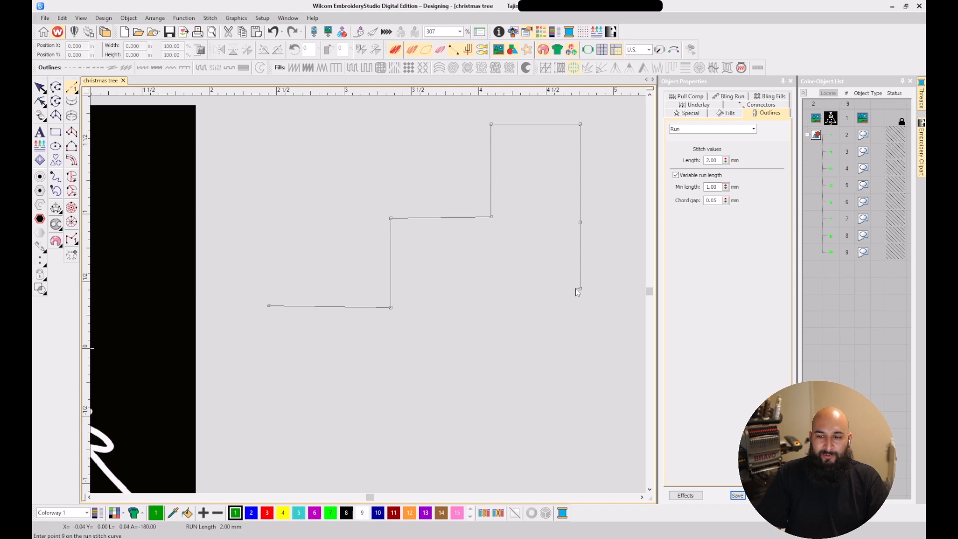
Continue the practice run stitch from its vertical segment with curved points forming a loop that crosses over itself and extends downward
{"action": "scroll", "coordinate": [568, 316], "scroll_direction": "down", "scroll_amount": 2}
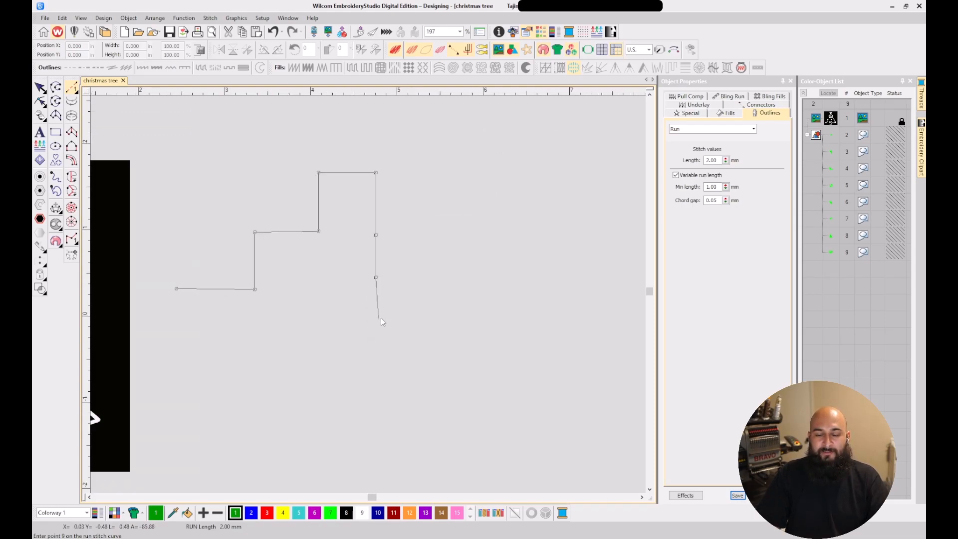
{"action": "left_click", "coordinate": [401, 305]}
{"action": "right_click", "coordinate": [453, 296]}
{"action": "right_click", "coordinate": [466, 271]}
{"action": "right_click", "coordinate": [466, 241]}
{"action": "right_click", "coordinate": [434, 233]}
{"action": "right_click", "coordinate": [419, 251]}
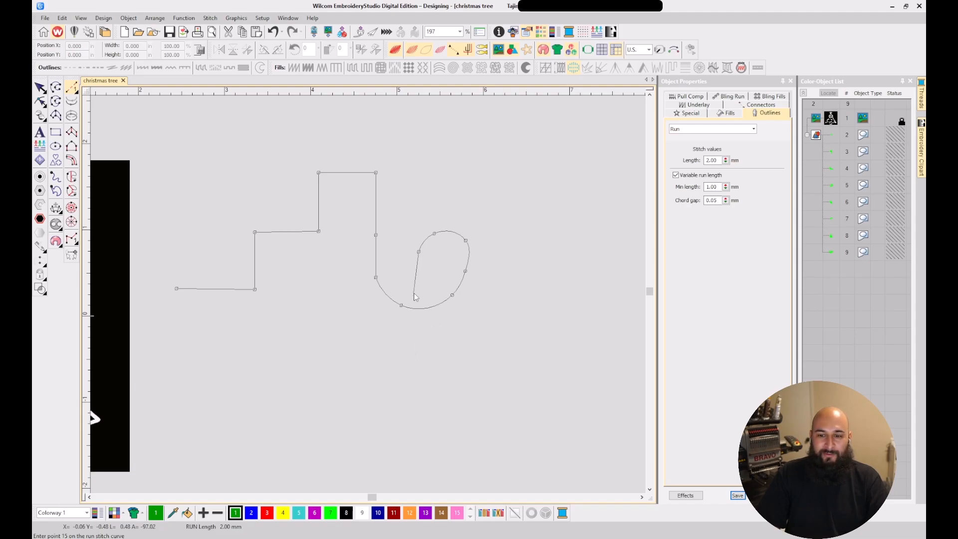
{"action": "left_click", "coordinate": [405, 369]}
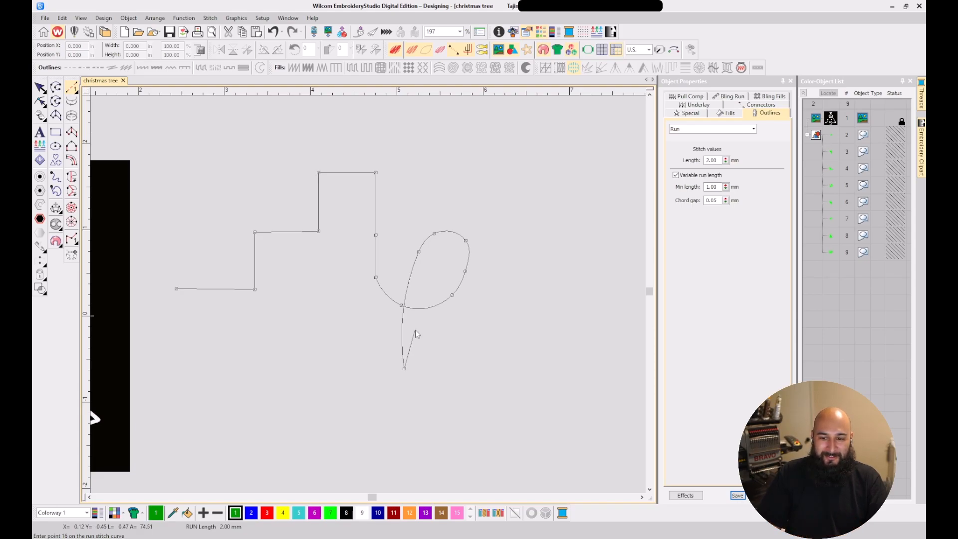
Extend the practice line from the loop's tail with points along a wide bowl shape rising at its far end, repositioning one point
{"action": "scroll", "coordinate": [414, 330], "scroll_direction": "up", "scroll_amount": 1}
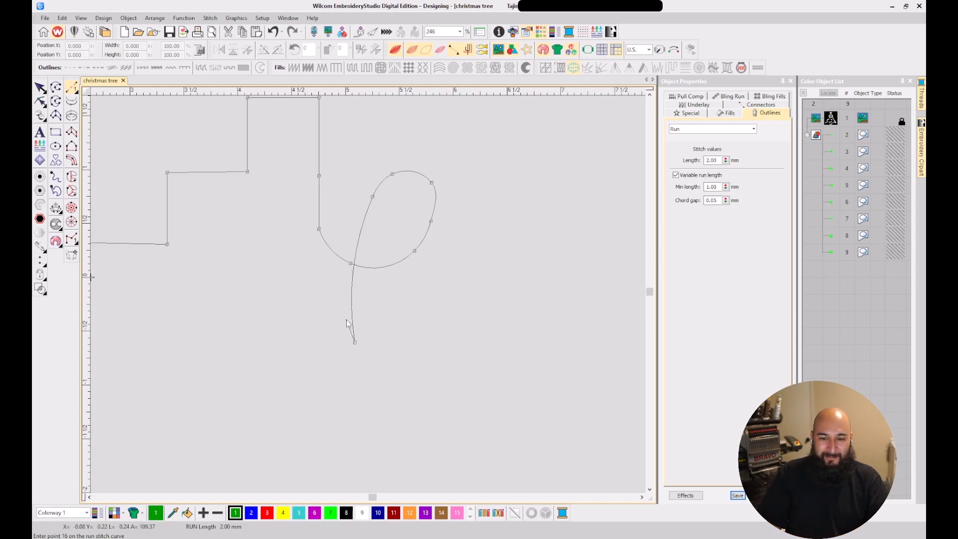
{"action": "left_click", "coordinate": [360, 357]}
{"action": "left_click", "coordinate": [373, 373]}
{"action": "left_click", "coordinate": [419, 395]}
{"action": "left_click", "coordinate": [446, 390]}
{"action": "key", "text": "BackSpace"}
{"action": "left_click", "coordinate": [448, 395]}
{"action": "left_click", "coordinate": [486, 383]}
{"action": "left_click", "coordinate": [494, 362]}
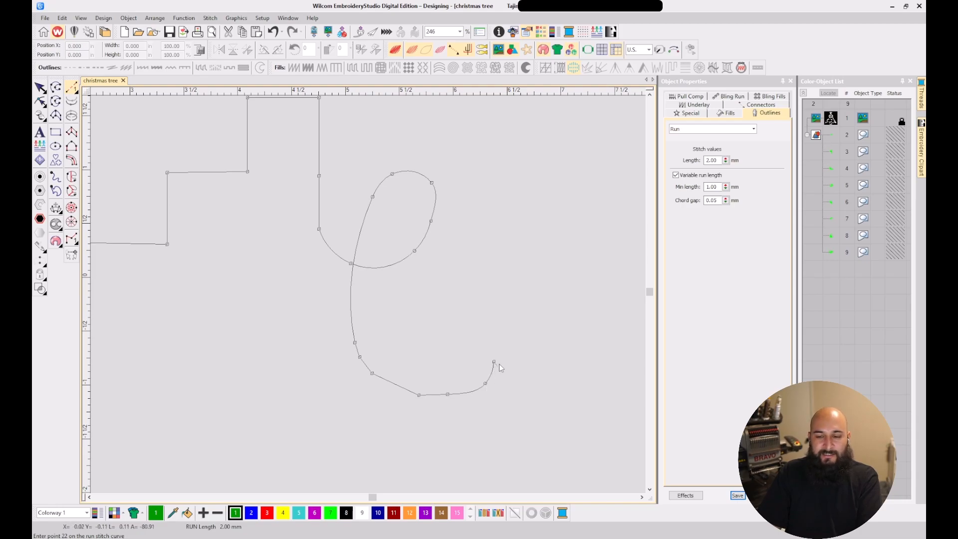
Remove the last four points of the practice line and redraw its end with straight corner points
{"action": "scroll", "coordinate": [347, 290], "scroll_direction": "down", "scroll_amount": 2}
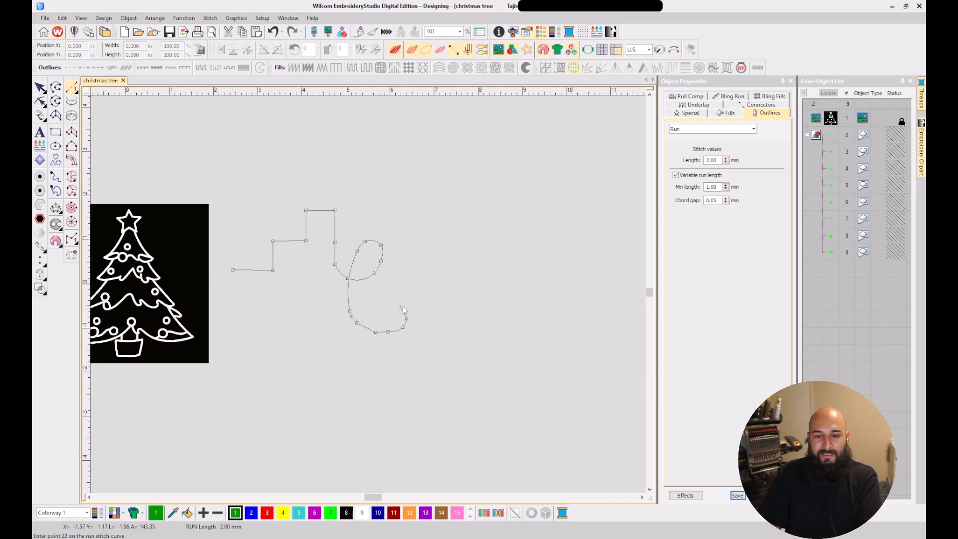
{"action": "scroll", "coordinate": [397, 304], "scroll_direction": "up", "scroll_amount": 2}
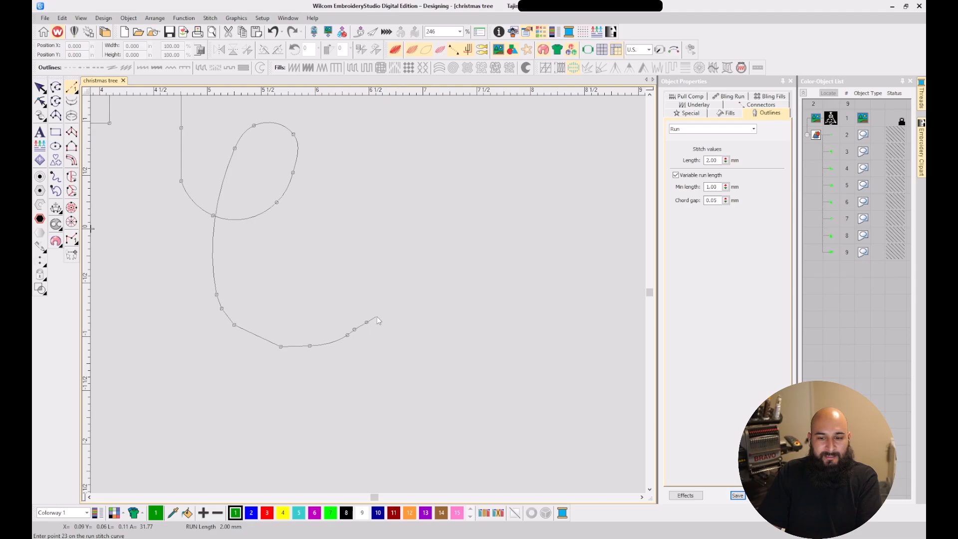
{"action": "key", "text": "BackSpace"}
{"action": "key", "text": "BackSpace"}
{"action": "key", "text": "BackSpace"}
{"action": "key", "text": "BackSpace"}
{"action": "left_click", "coordinate": [288, 364]}
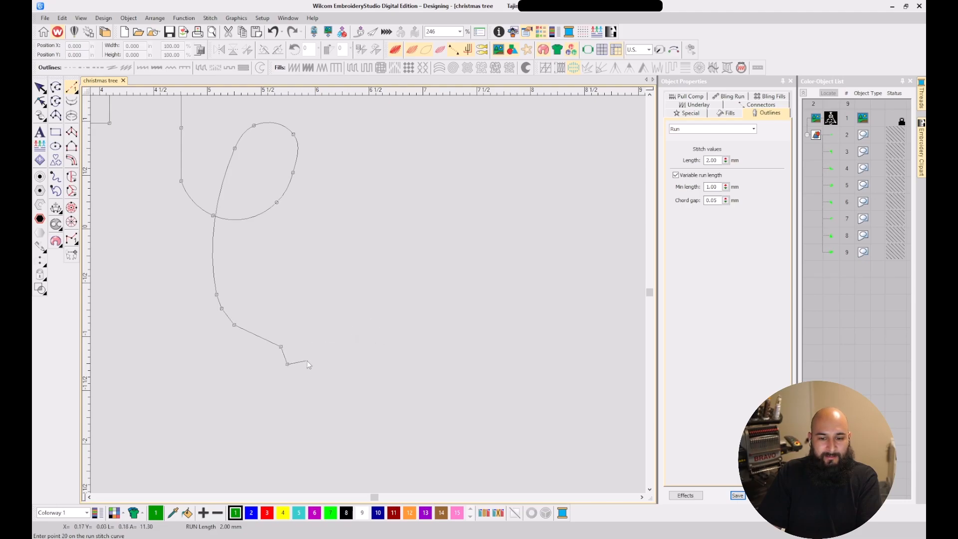
{"action": "left_click", "coordinate": [336, 307]}
{"action": "left_click", "coordinate": [313, 307]}
Rework the end of the practice line with curved points bending upward, and clear the practice line from the design
{"action": "scroll", "coordinate": [309, 314], "scroll_direction": "up", "scroll_amount": 3}
{"action": "key", "text": "BackSpace"}
{"action": "key", "text": "BackSpace"}
{"action": "right_click", "coordinate": [376, 307]}
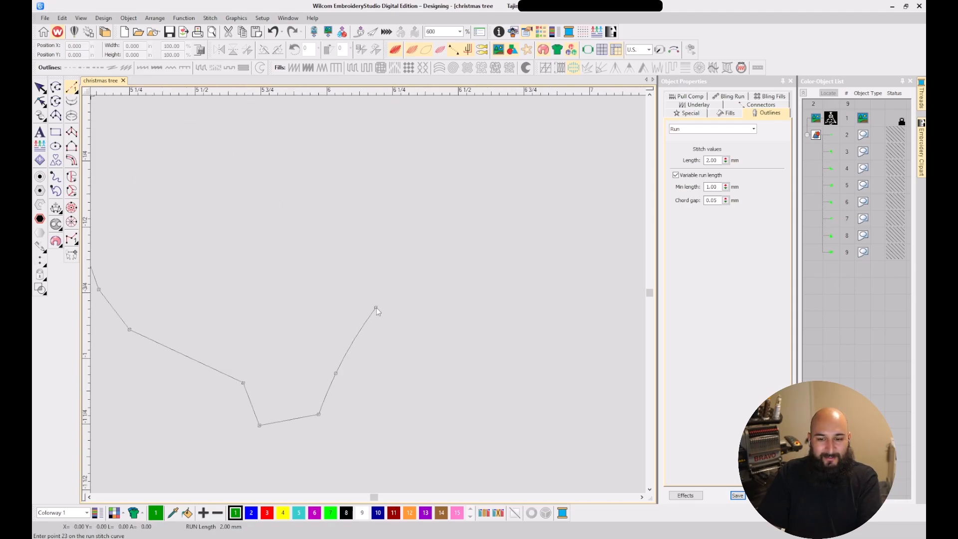
{"action": "left_click", "coordinate": [339, 363]}
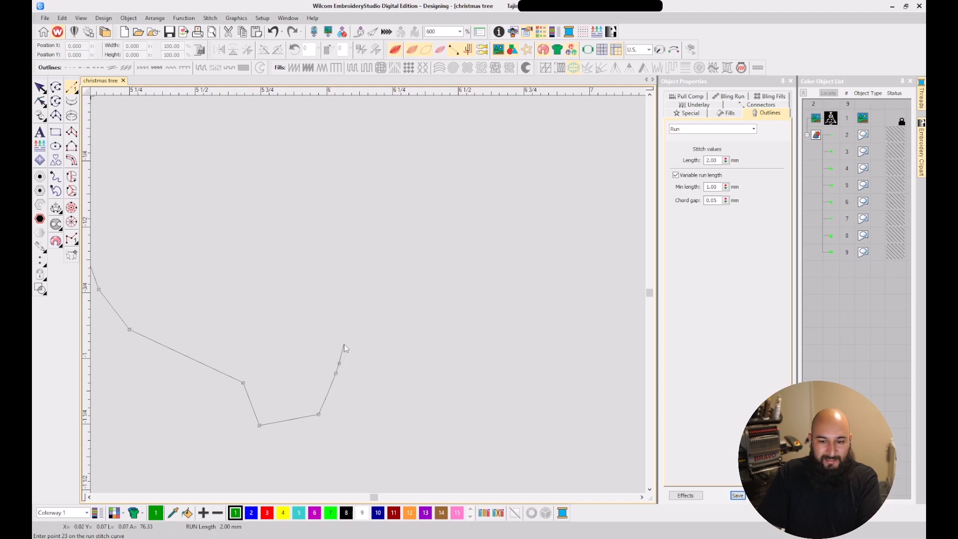
{"action": "left_click", "coordinate": [352, 312]}
{"action": "left_click", "coordinate": [342, 273]}
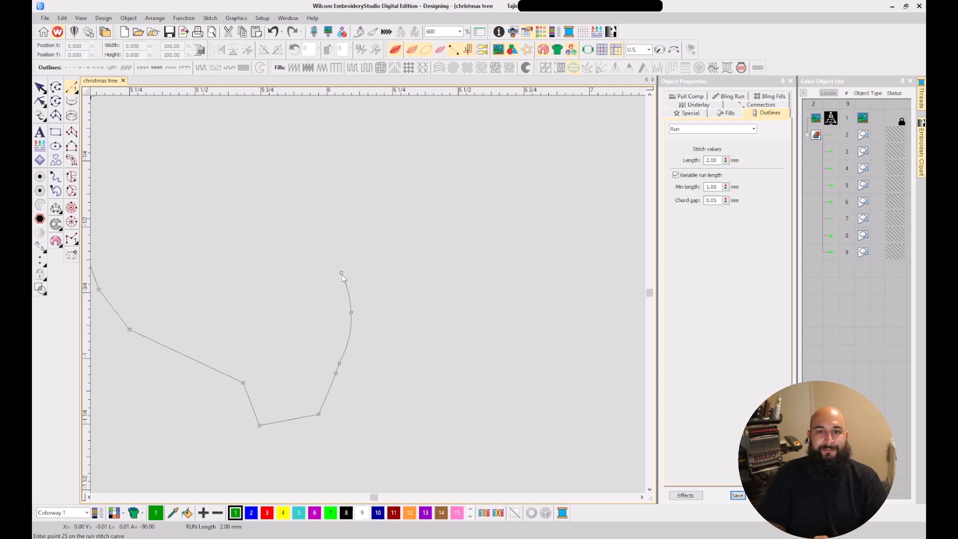
{"action": "key", "text": "Return"}
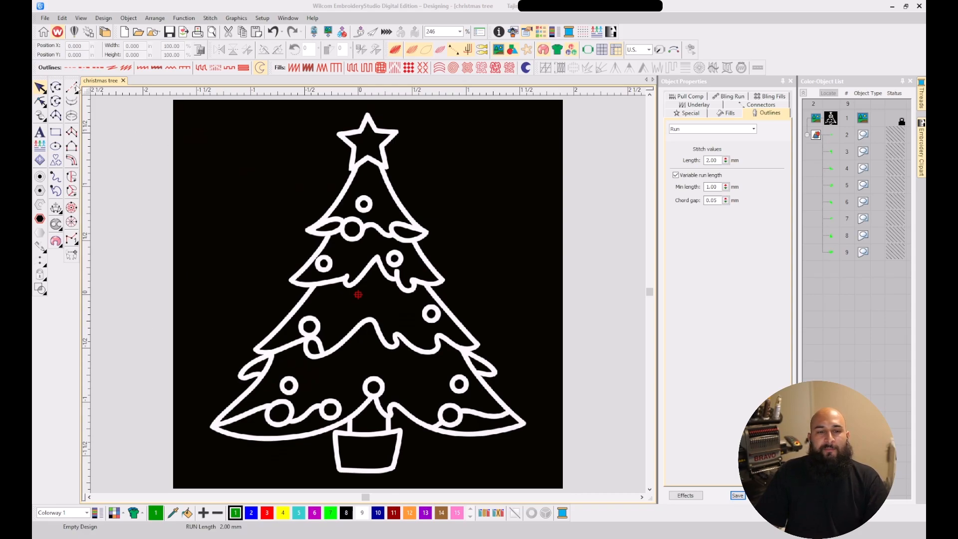
Digitize a straight vertical run stitch down the left side of the tree trunk, from the tier outline to the pot rim
{"action": "left_click", "coordinate": [72, 87]}
{"action": "left_click", "coordinate": [73, 88]}
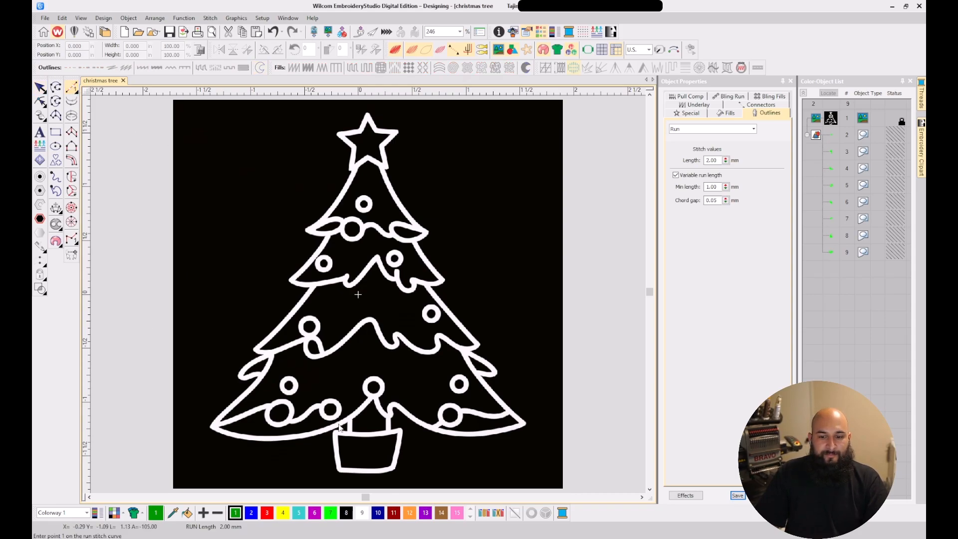
{"action": "scroll", "coordinate": [336, 424], "scroll_direction": "up", "scroll_amount": 8}
{"action": "left_click", "coordinate": [329, 235]}
{"action": "left_click", "coordinate": [329, 351]}
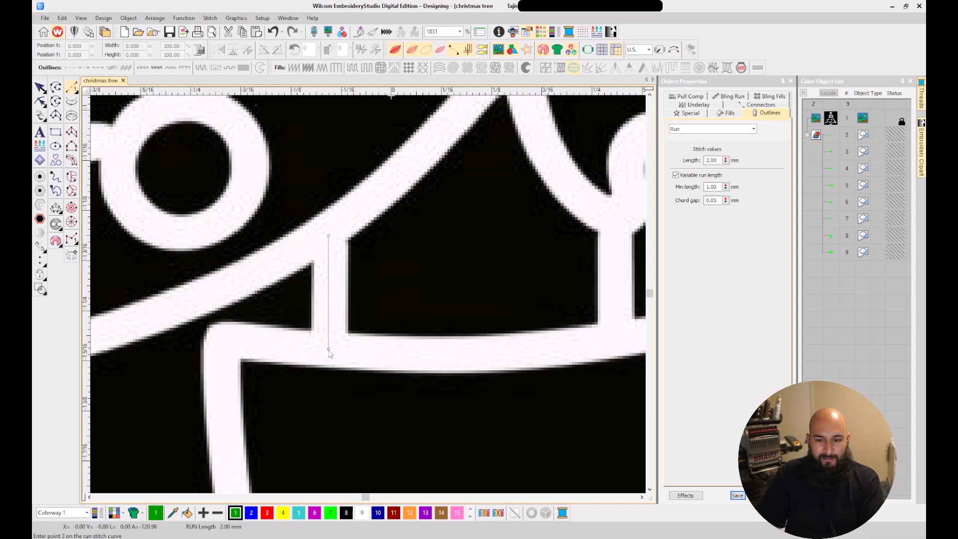
{"action": "key", "text": "Return"}
Backtrack the left trunk run stitch with a reversed copy that returns to its starting point
{"action": "scroll", "coordinate": [368, 294], "scroll_direction": "up", "scroll_amount": 2}
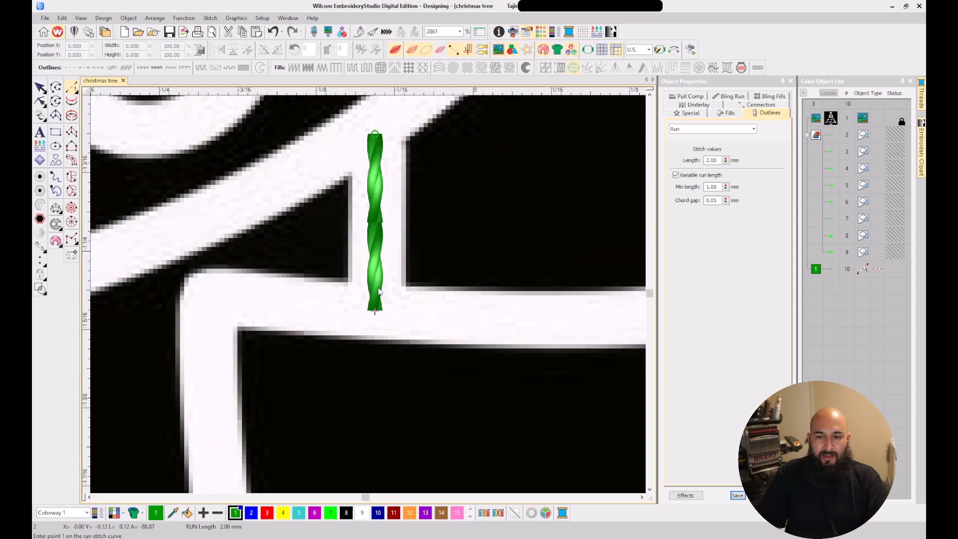
{"action": "scroll", "coordinate": [438, 229], "scroll_direction": "down", "scroll_amount": 1}
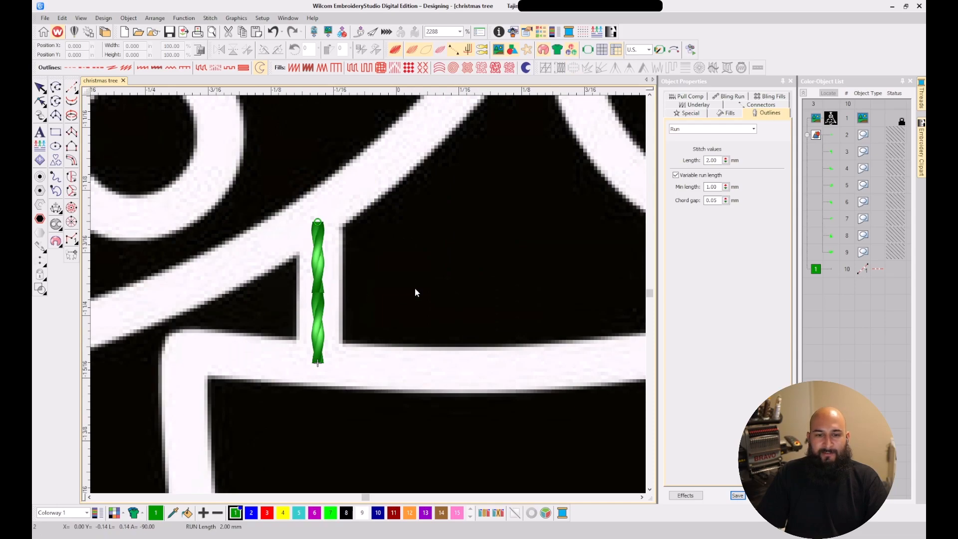
{"action": "scroll", "coordinate": [416, 292], "scroll_direction": "down", "scroll_amount": 2}
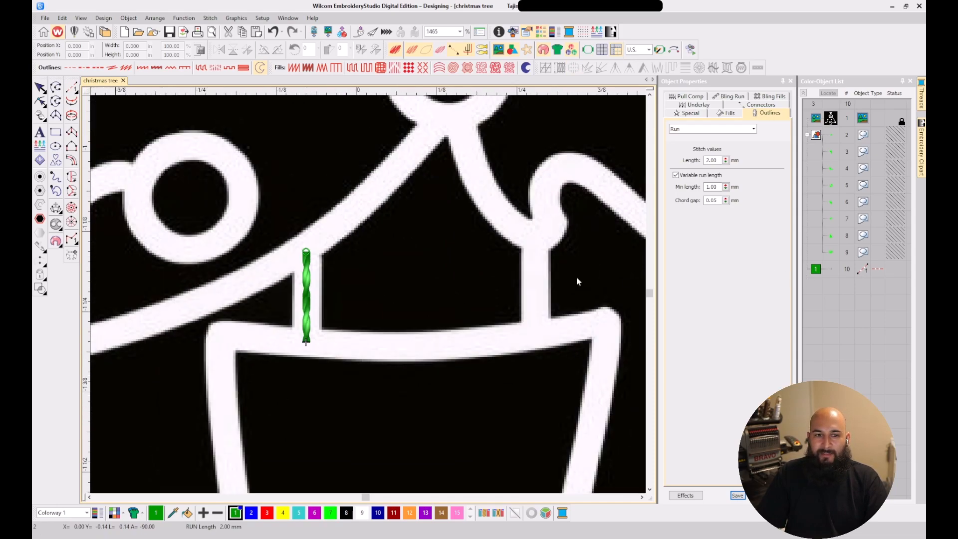
{"action": "left_click", "coordinate": [830, 271]}
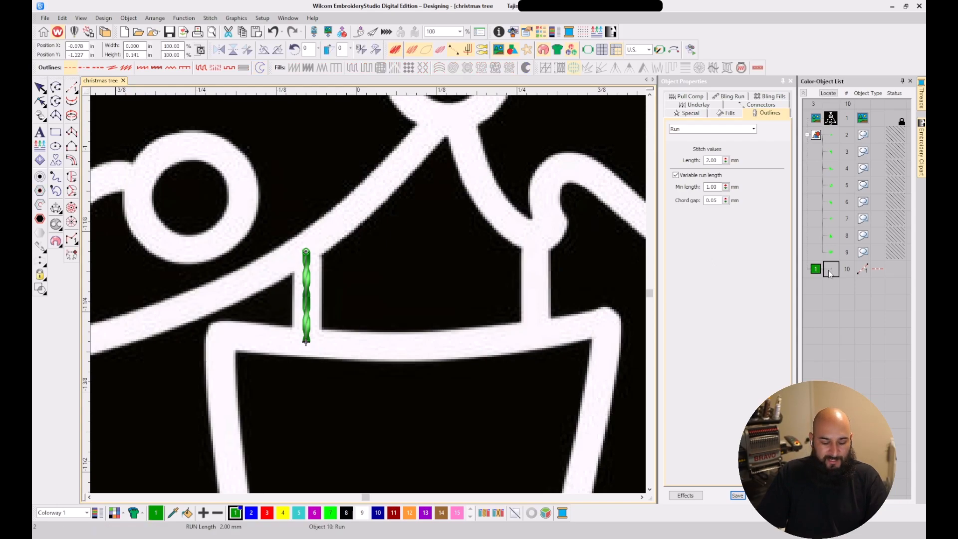
{"action": "key", "text": "ctrl+d"}
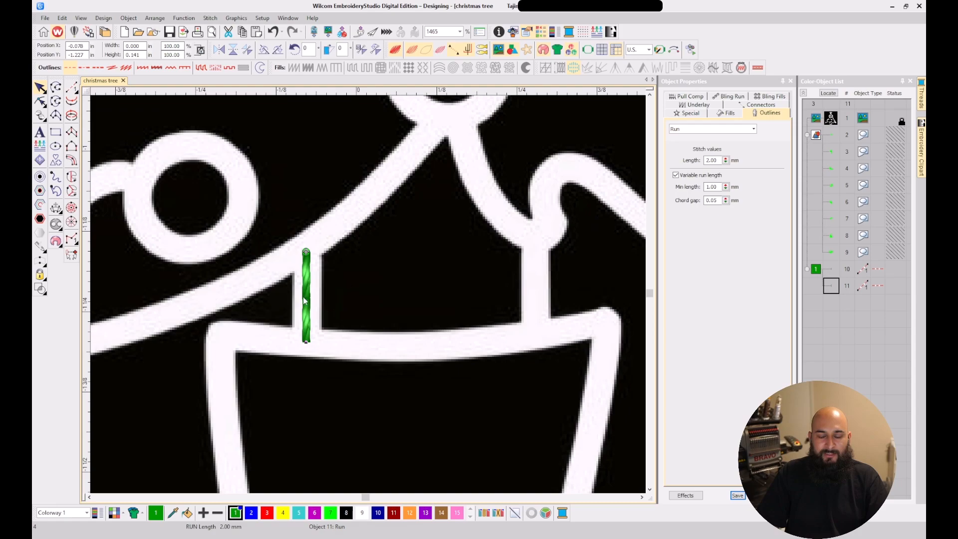
Compare the start and end points of the two overlapping run stitch objects on the left side of the trunk
{"action": "scroll", "coordinate": [369, 294], "scroll_direction": "up", "scroll_amount": 2}
{"action": "scroll", "coordinate": [369, 295], "scroll_direction": "up", "scroll_amount": 1}
{"action": "left_click", "coordinate": [832, 270]}
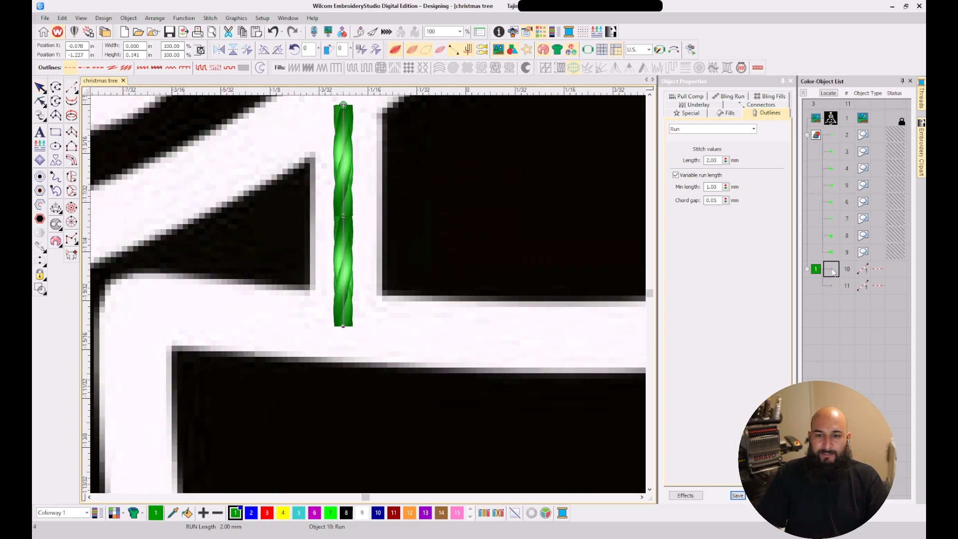
{"action": "left_click", "coordinate": [828, 93]}
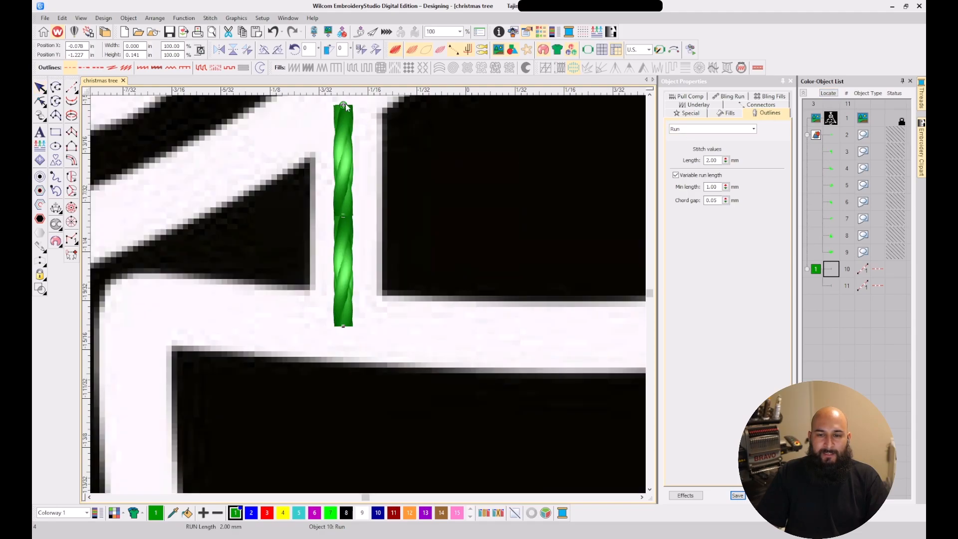
{"action": "left_click", "coordinate": [829, 288]}
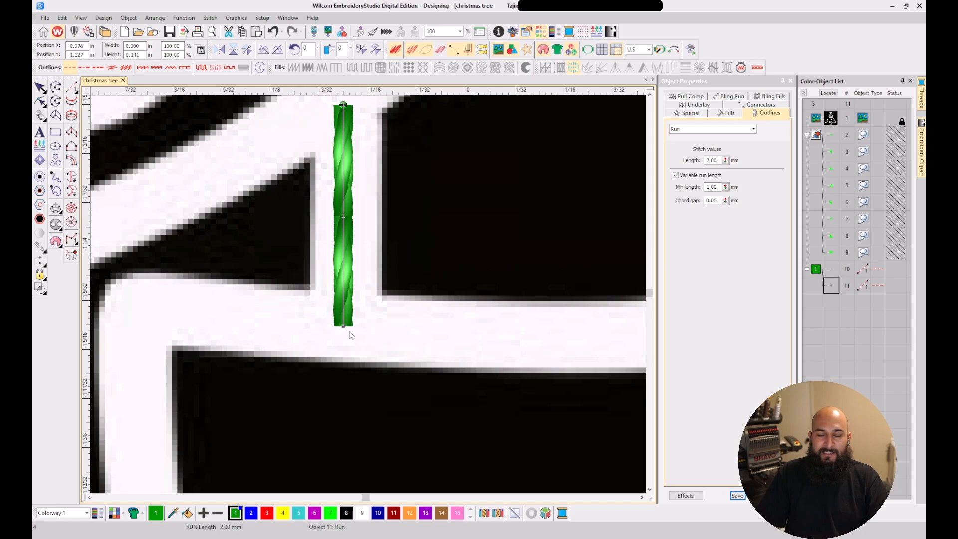
{"action": "scroll", "coordinate": [351, 336], "scroll_direction": "down", "scroll_amount": 1}
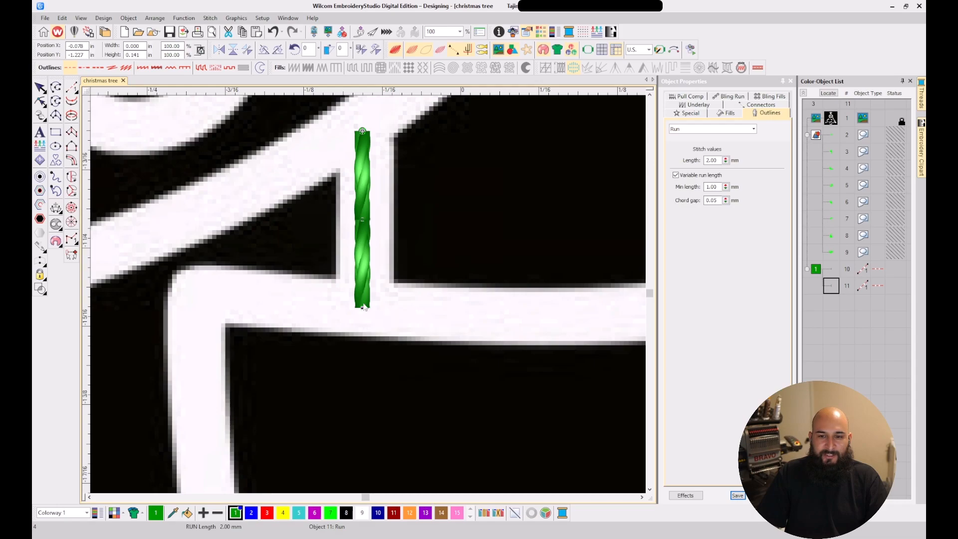
{"action": "scroll", "coordinate": [415, 199], "scroll_direction": "down", "scroll_amount": 3}
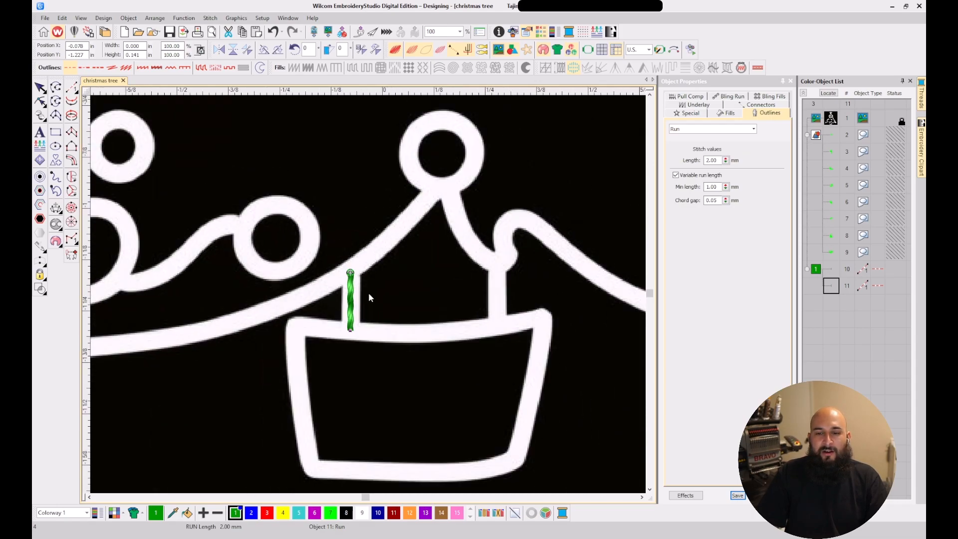
Set the backtracked trunk run's after-object connector to Jump, 7.0 mm, trimming if the next connector exceeds 2.00 mm
{"action": "scroll", "coordinate": [369, 298], "scroll_direction": "up", "scroll_amount": 1}
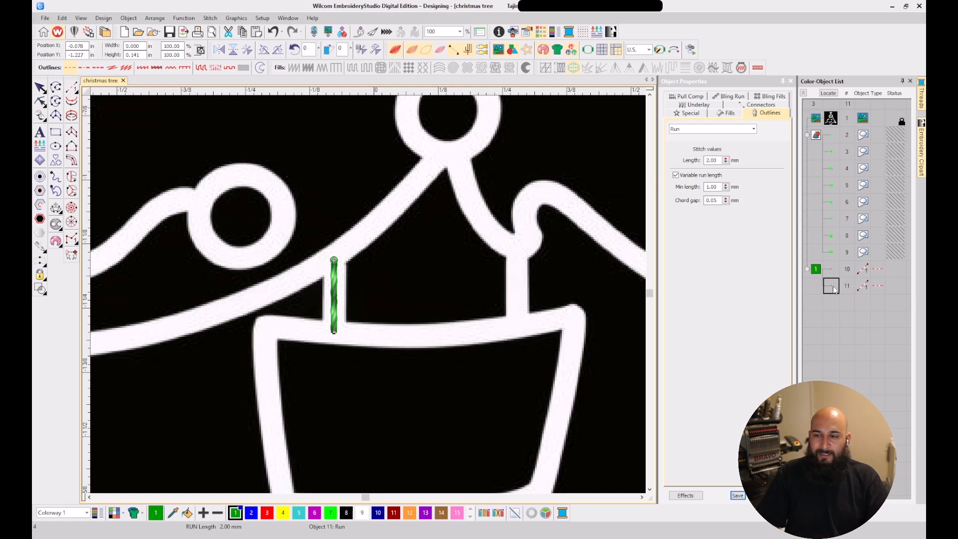
{"action": "left_click", "coordinate": [763, 105]}
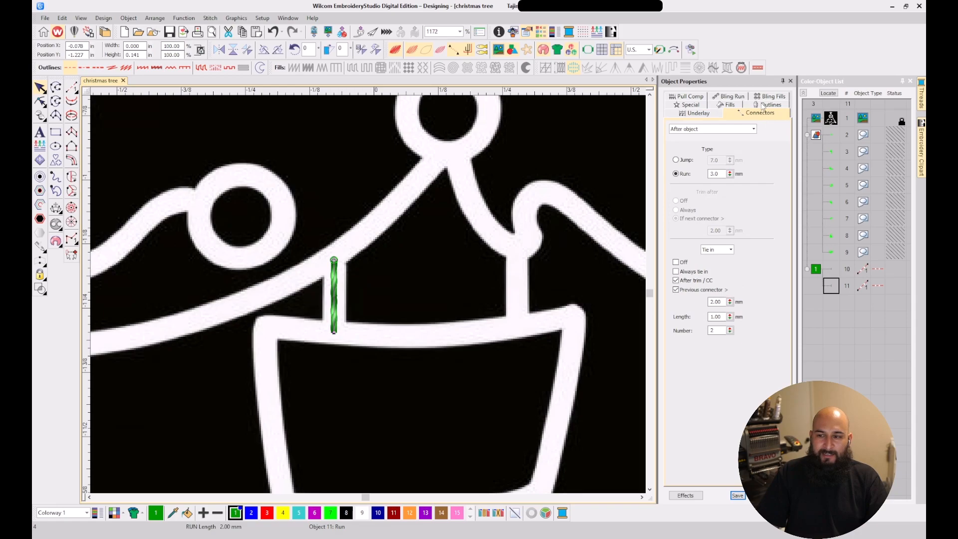
{"action": "left_click", "coordinate": [603, 310]}
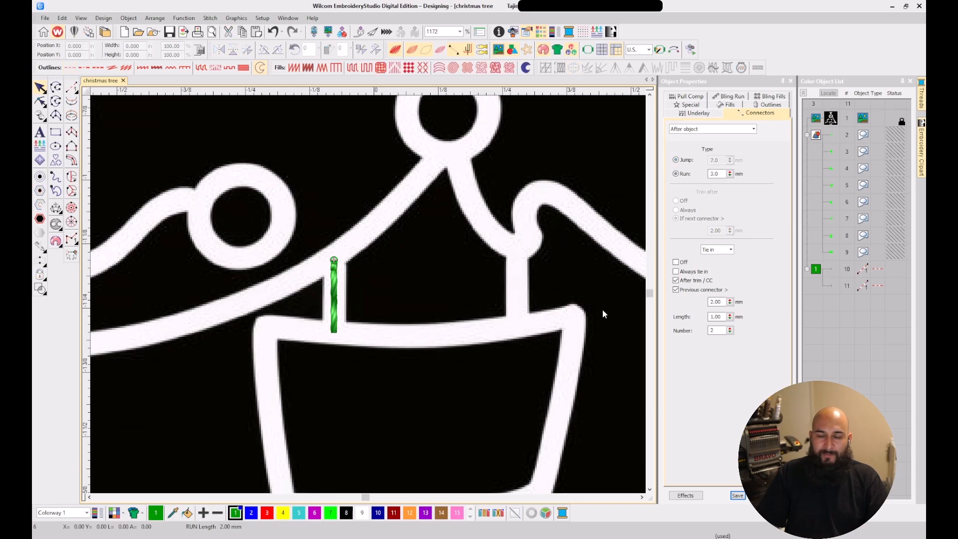
{"action": "scroll", "coordinate": [544, 328], "scroll_direction": "down", "scroll_amount": 2}
{"action": "scroll", "coordinate": [351, 295], "scroll_direction": "up", "scroll_amount": 2}
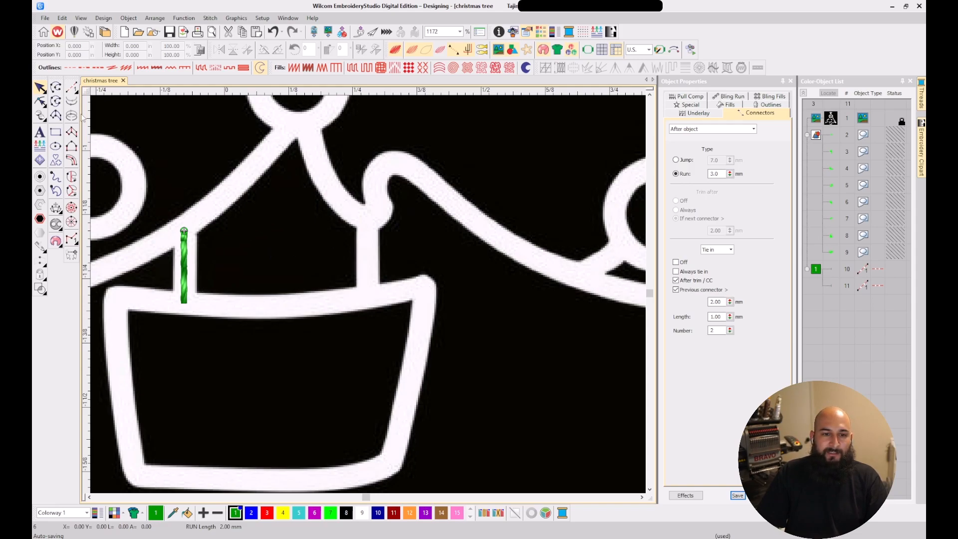
Compare the connector settings of the original left trunk run and its backtracked copy
{"action": "left_click", "coordinate": [827, 283]}
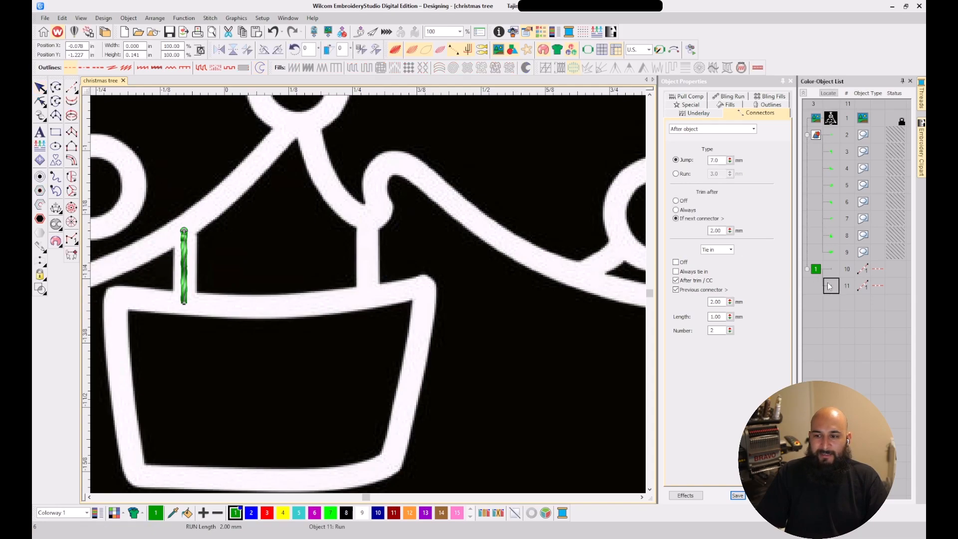
{"action": "left_click", "coordinate": [833, 268]}
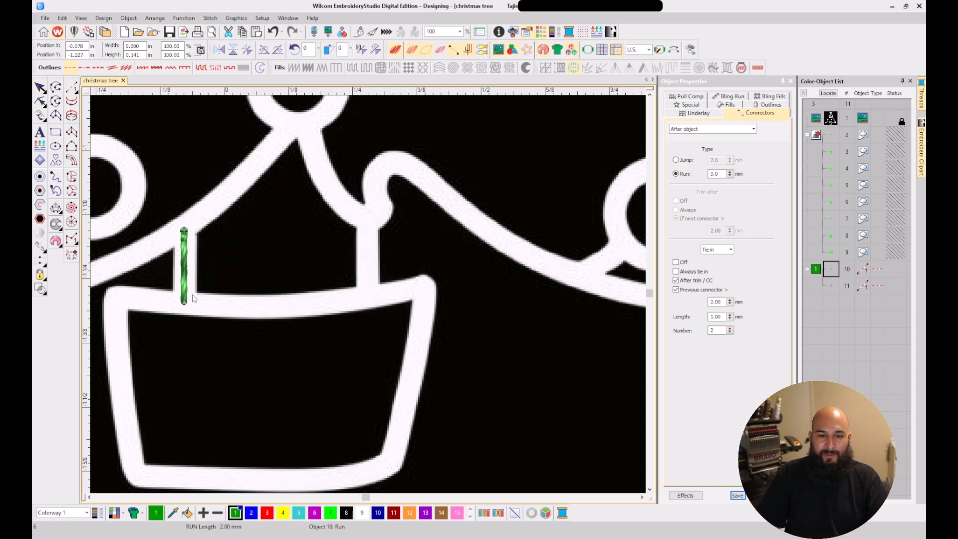
{"action": "left_click", "coordinate": [830, 283]}
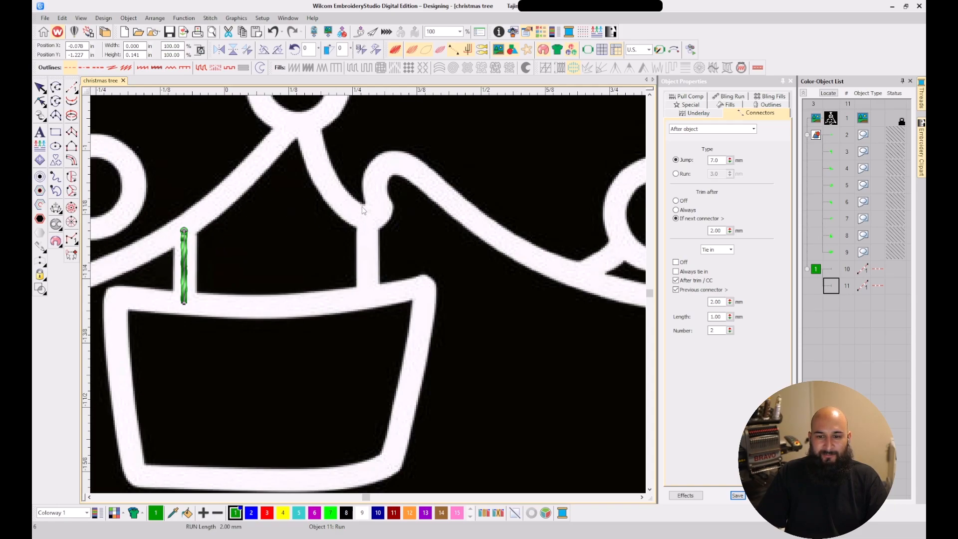
Digitize a run stitch up the right side of the trunk from the pot rim to the tier outline, and backtrack it
{"action": "left_click", "coordinate": [72, 87]}
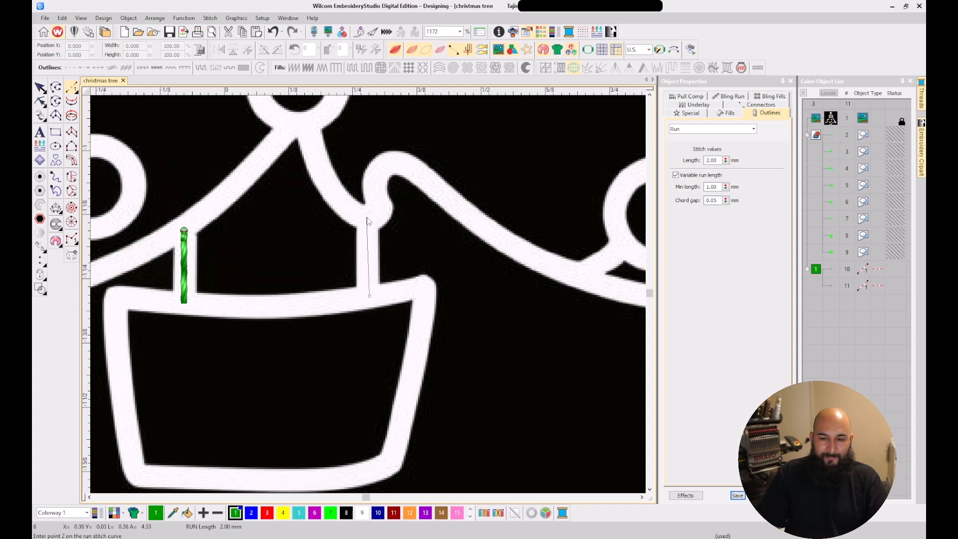
{"action": "key", "text": "Return"}
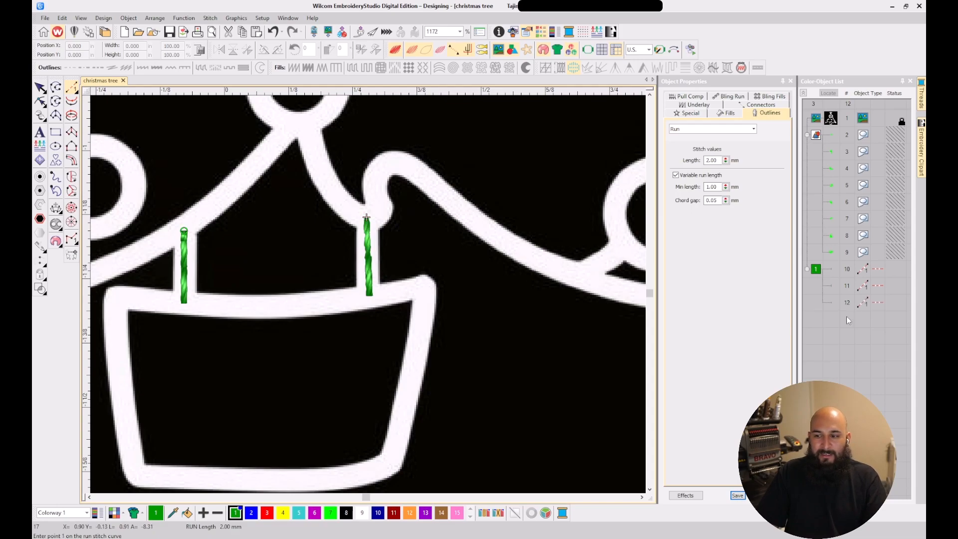
{"action": "left_click", "coordinate": [833, 304]}
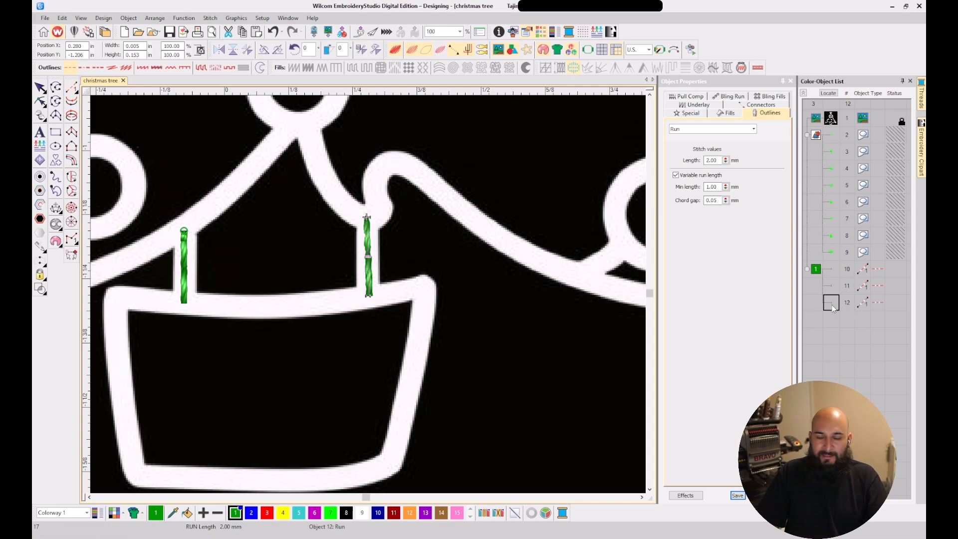
{"action": "key", "text": "ctrl+b"}
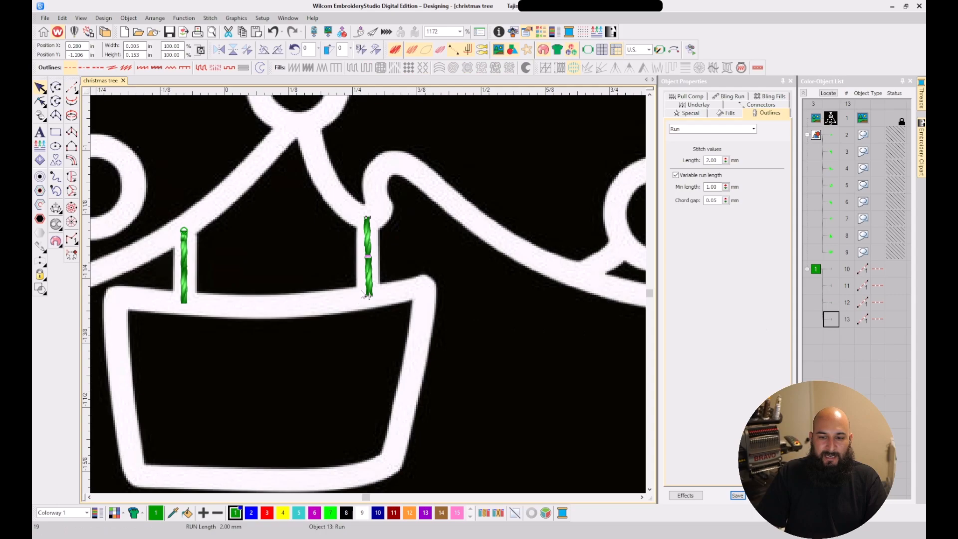
Examine the lower end of the right trunk run and compare both trunk runs where they meet the pot rim
{"action": "scroll", "coordinate": [370, 296], "scroll_direction": "up", "scroll_amount": 3}
{"action": "scroll", "coordinate": [369, 296], "scroll_direction": "up", "scroll_amount": 2}
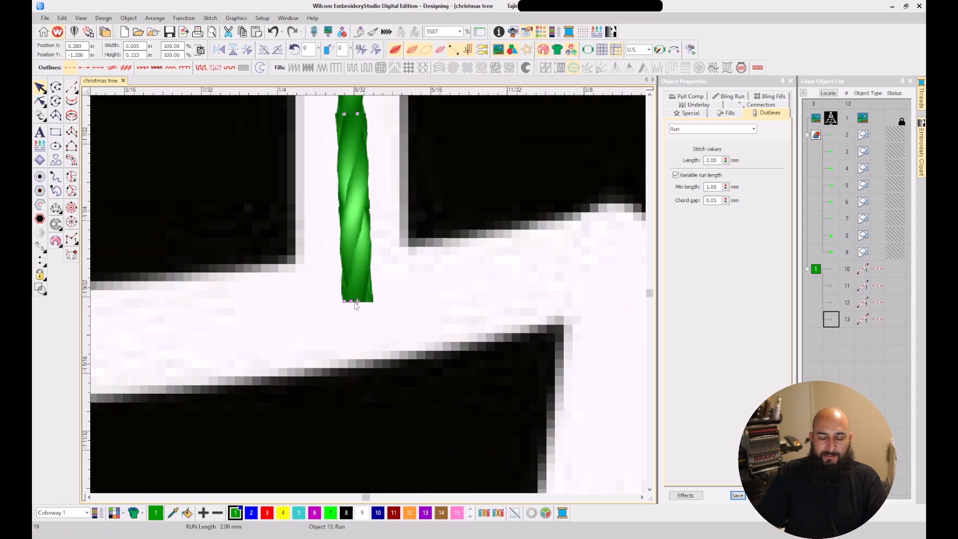
{"action": "key", "text": "Escape"}
{"action": "scroll", "coordinate": [367, 295], "scroll_direction": "down", "scroll_amount": 5}
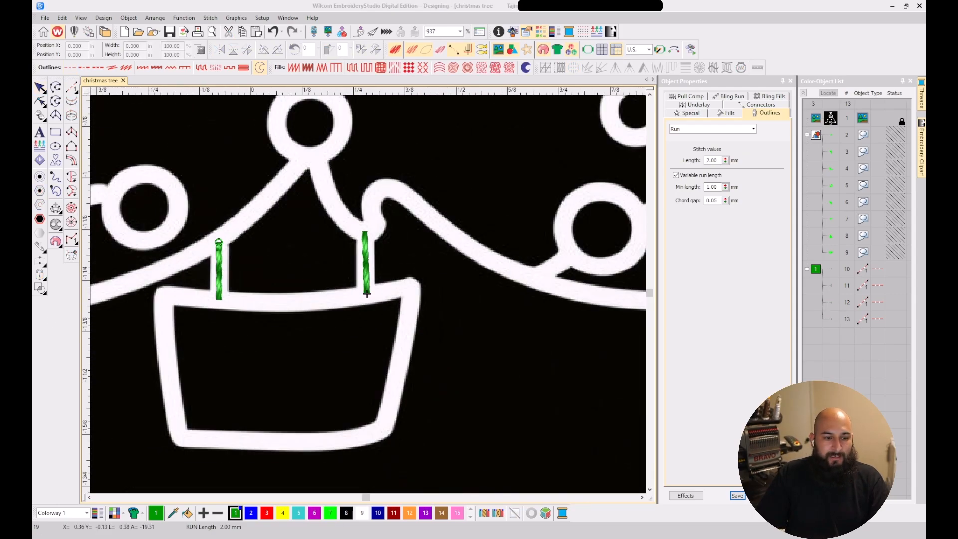
{"action": "scroll", "coordinate": [368, 295], "scroll_direction": "up", "scroll_amount": 1}
{"action": "scroll", "coordinate": [367, 293], "scroll_direction": "down", "scroll_amount": 1}
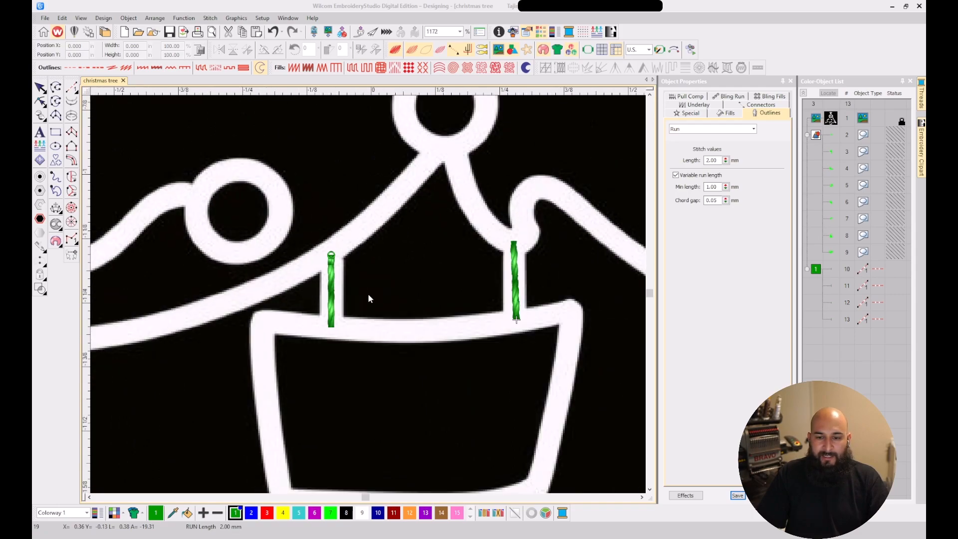
{"action": "scroll", "coordinate": [368, 294], "scroll_direction": "up", "scroll_amount": 2}
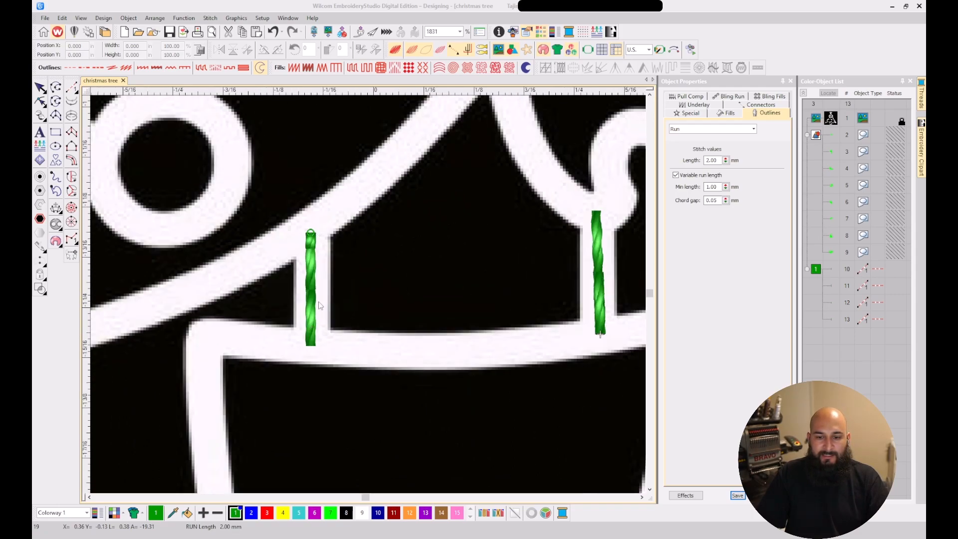
{"action": "scroll", "coordinate": [320, 292], "scroll_direction": "down", "scroll_amount": 3}
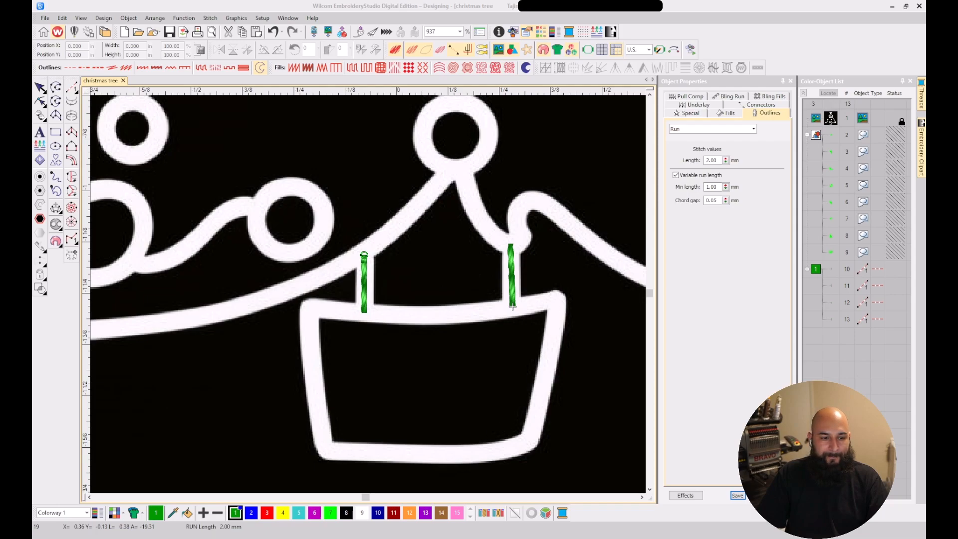
Start a run stitch at the base of the right trunk line, going along the rim to the pot's upper-right corner and down its right side
{"action": "left_click", "coordinate": [71, 88]}
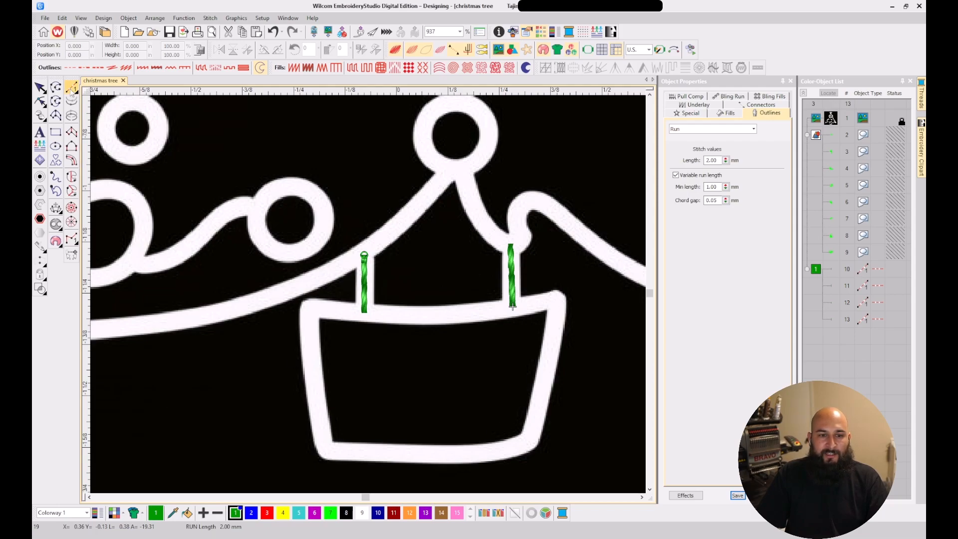
{"action": "scroll", "coordinate": [367, 305], "scroll_direction": "up", "scroll_amount": 2}
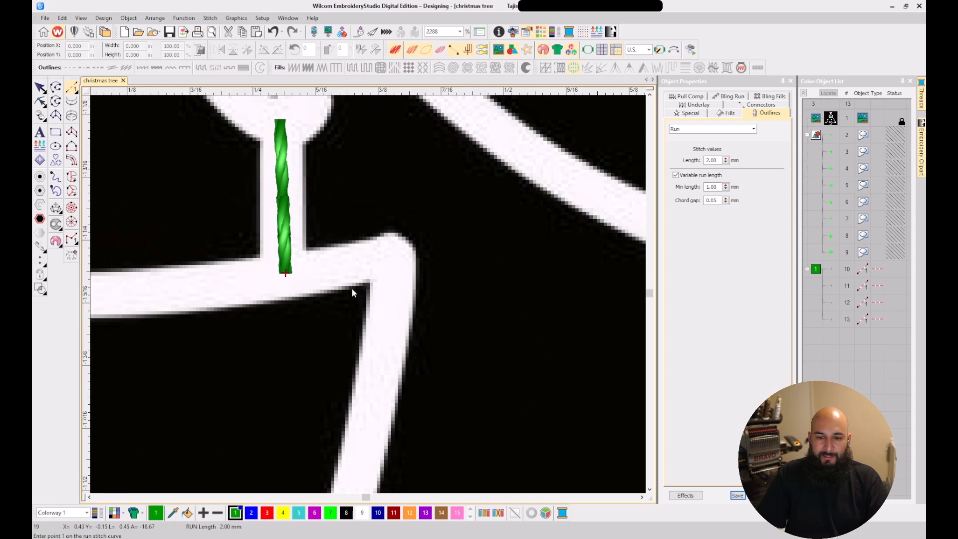
{"action": "scroll", "coordinate": [370, 298], "scroll_direction": "up", "scroll_amount": 1}
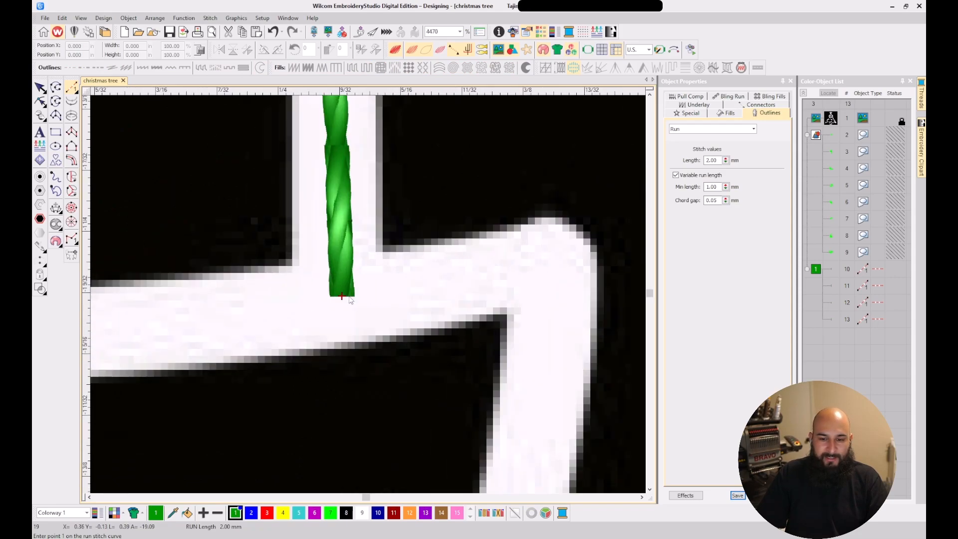
{"action": "scroll", "coordinate": [377, 310], "scroll_direction": "down", "scroll_amount": 1}
{"action": "scroll", "coordinate": [369, 295], "scroll_direction": "up", "scroll_amount": 3}
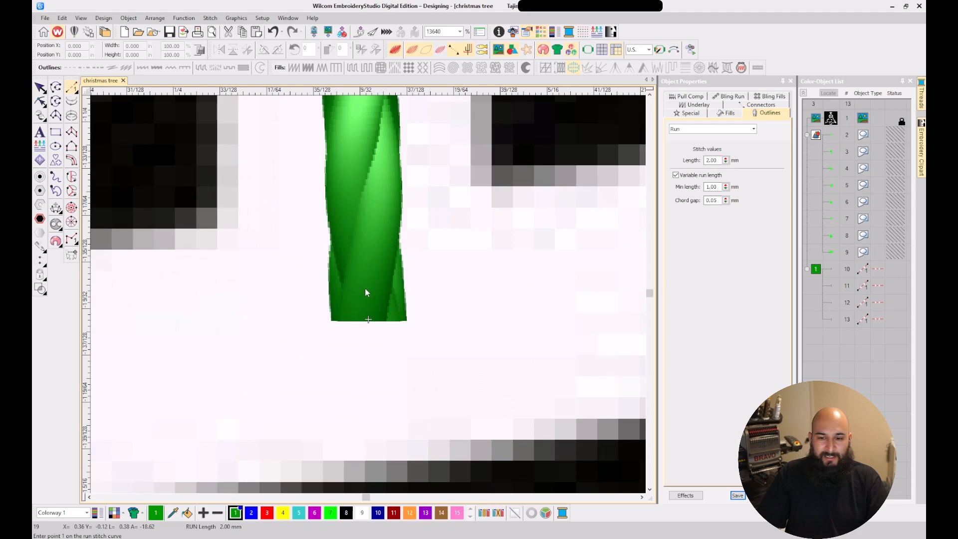
{"action": "scroll", "coordinate": [370, 295], "scroll_direction": "down", "scroll_amount": 8}
{"action": "scroll", "coordinate": [369, 295], "scroll_direction": "up", "scroll_amount": 3}
{"action": "left_click", "coordinate": [368, 295]}
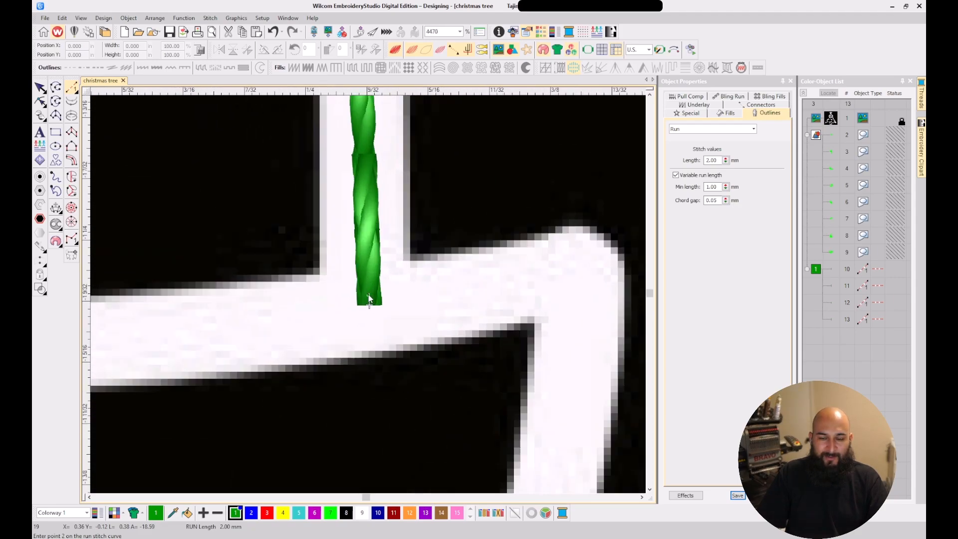
{"action": "left_click", "coordinate": [582, 258]}
{"action": "scroll", "coordinate": [583, 259], "scroll_direction": "down", "scroll_amount": 4}
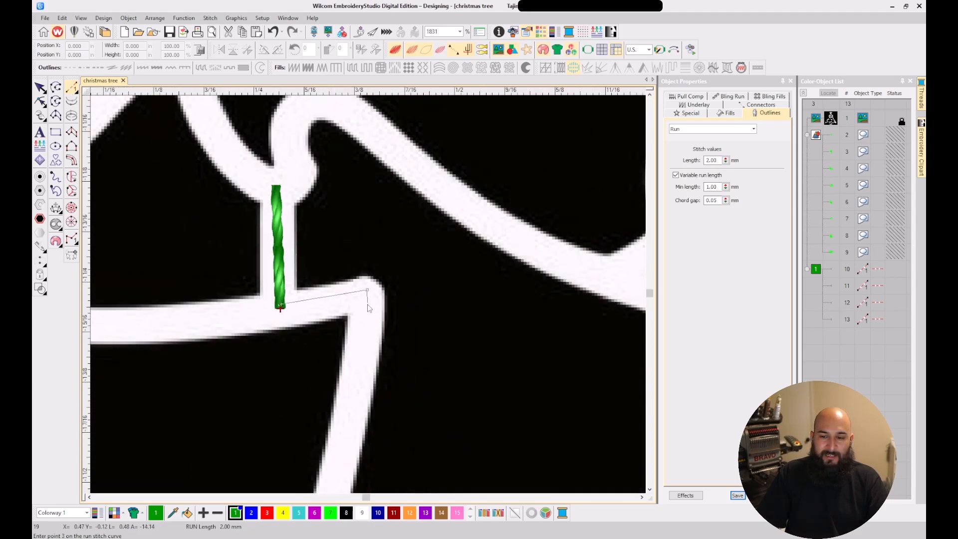
{"action": "scroll", "coordinate": [353, 379], "scroll_direction": "up", "scroll_amount": 2}
{"action": "left_click", "coordinate": [365, 336]}
{"action": "scroll", "coordinate": [366, 341], "scroll_direction": "down", "scroll_amount": 3}
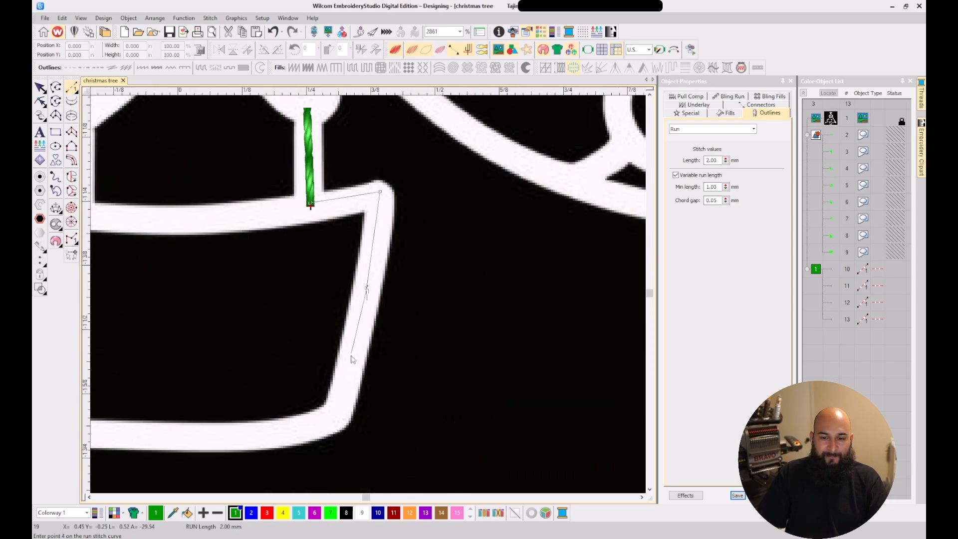
{"action": "scroll", "coordinate": [354, 355], "scroll_direction": "down", "scroll_amount": 4}
{"action": "left_click", "coordinate": [346, 378]}
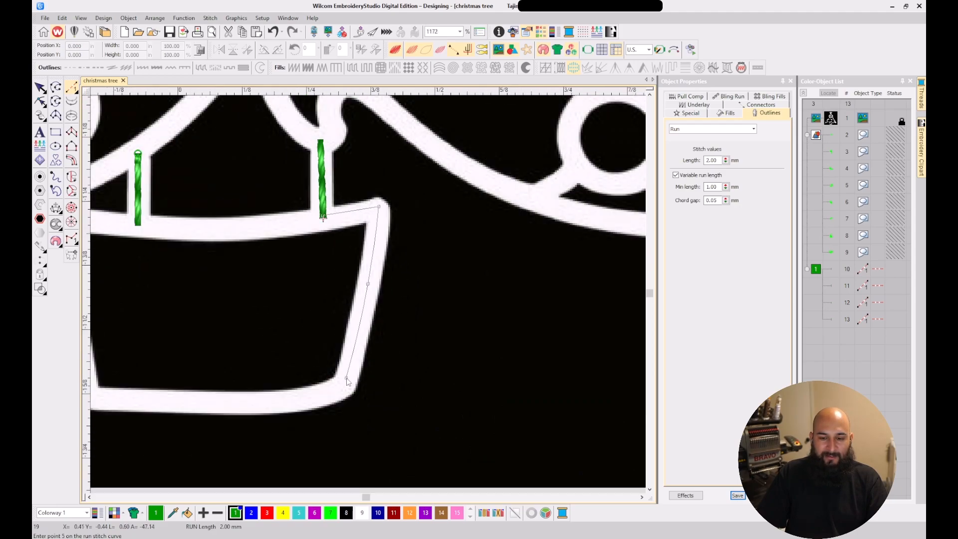
Continue the run stitch around the pot's lower-right corner with curve points and along the base toward the lower-left corner
{"action": "scroll", "coordinate": [348, 382], "scroll_direction": "up", "scroll_amount": 2}
{"action": "left_click", "coordinate": [359, 312]}
{"action": "left_click", "coordinate": [322, 330]}
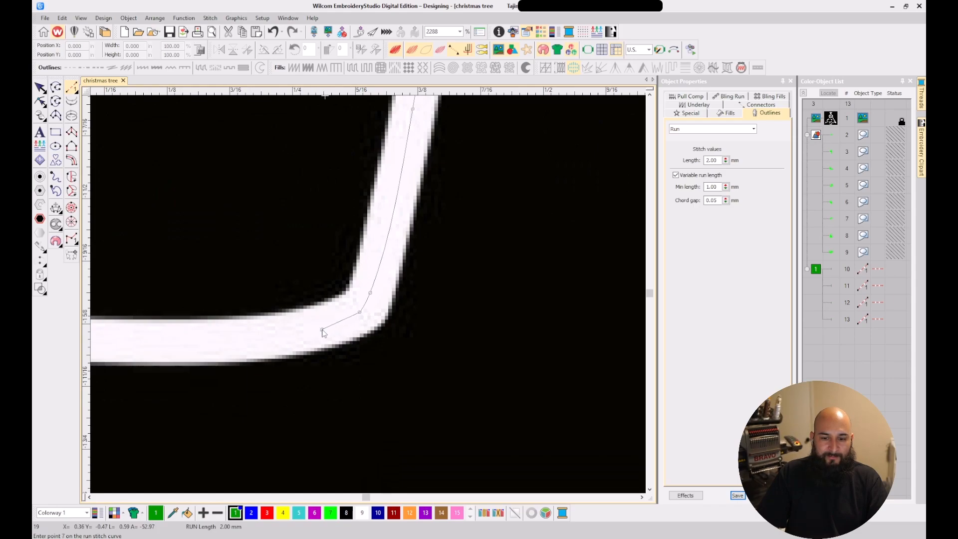
{"action": "left_click", "coordinate": [246, 338]}
{"action": "scroll", "coordinate": [246, 339], "scroll_direction": "down", "scroll_amount": 4}
{"action": "scroll", "coordinate": [306, 299], "scroll_direction": "up", "scroll_amount": 2}
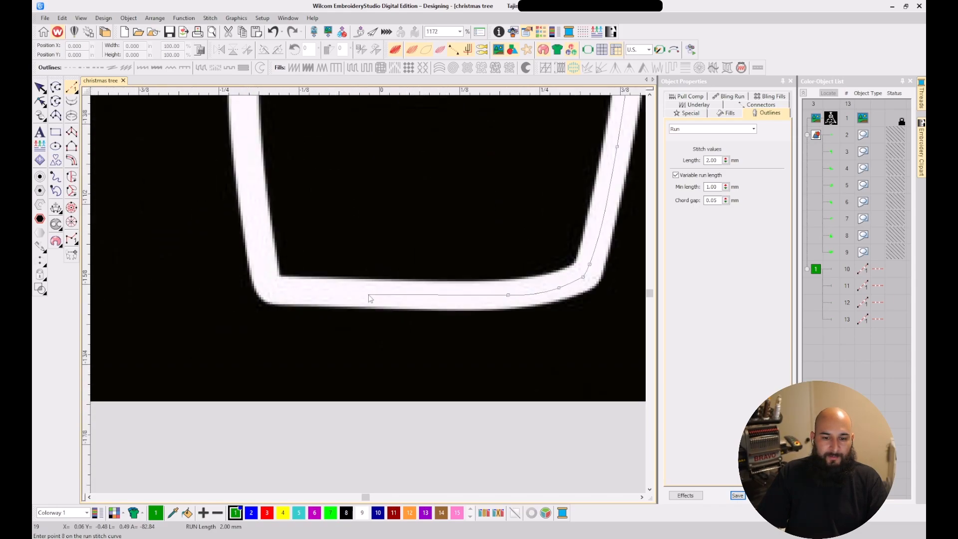
{"action": "left_click", "coordinate": [288, 290]}
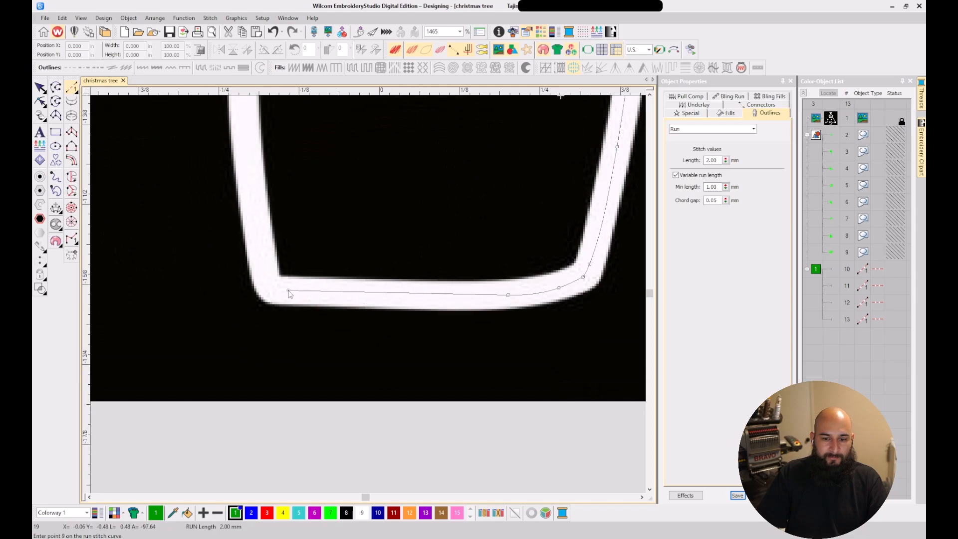
Carry the run stitch around the pot's lower-left corner and up the left side to the upper-left corner
{"action": "left_click", "coordinate": [271, 288]}
{"action": "left_click", "coordinate": [265, 277]}
{"action": "left_click", "coordinate": [247, 175]}
{"action": "scroll", "coordinate": [248, 180], "scroll_direction": "down", "scroll_amount": 2}
{"action": "left_click", "coordinate": [365, 228]}
{"action": "left_click", "coordinate": [365, 228]}
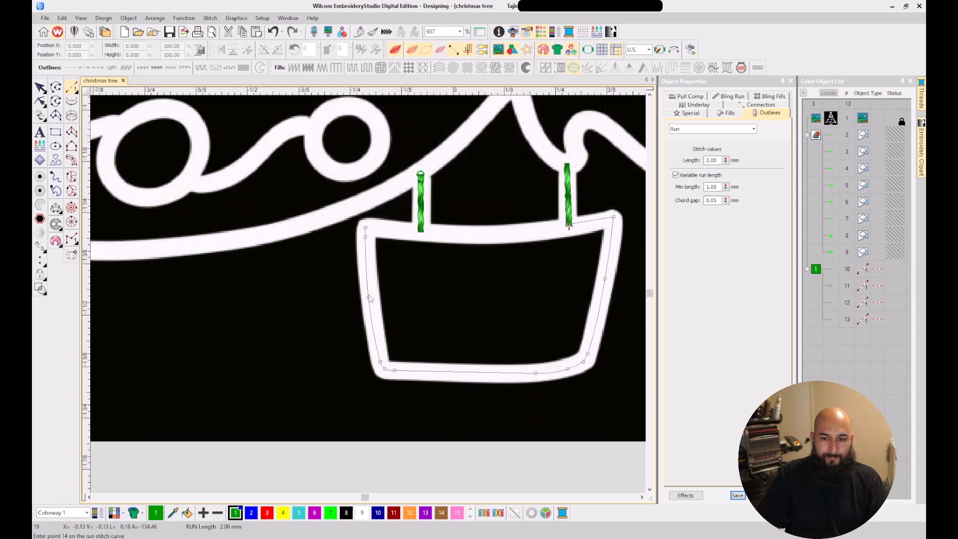
Finish the pot outline run across the rim, past the left trunk line and back to its start at the right trunk line
{"action": "scroll", "coordinate": [367, 232], "scroll_direction": "up", "scroll_amount": 2}
{"action": "scroll", "coordinate": [369, 298], "scroll_direction": "up", "scroll_amount": 2}
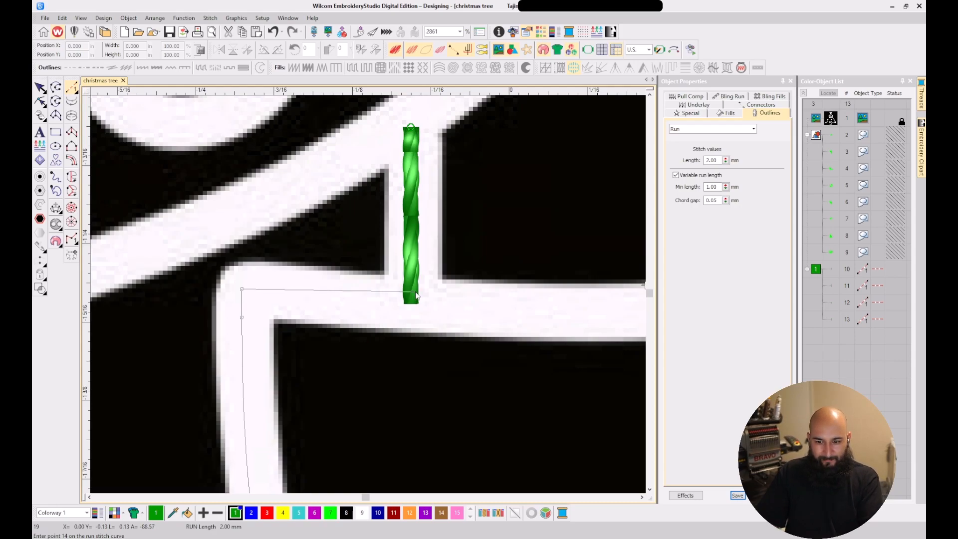
{"action": "scroll", "coordinate": [416, 295], "scroll_direction": "down", "scroll_amount": 2}
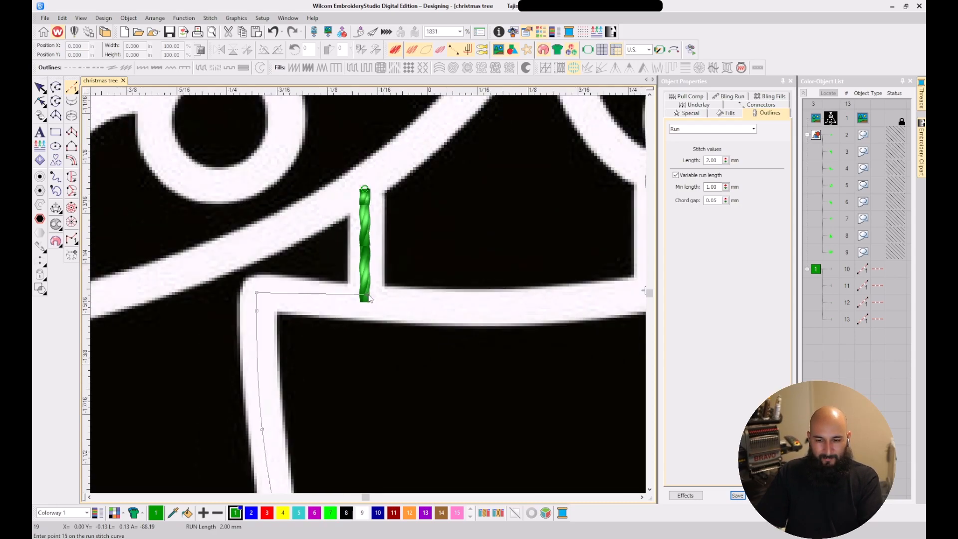
{"action": "left_click", "coordinate": [509, 298]}
{"action": "scroll", "coordinate": [508, 298], "scroll_direction": "down", "scroll_amount": 2}
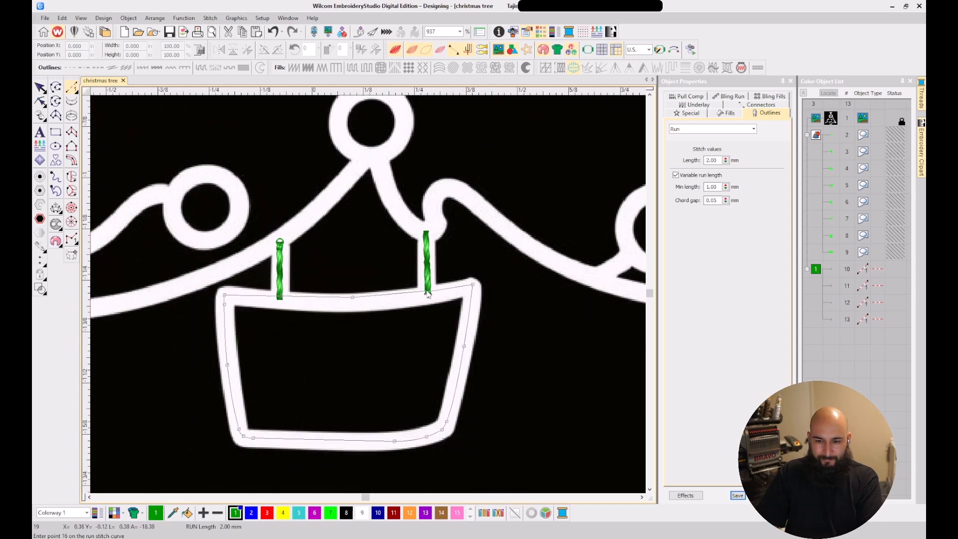
{"action": "left_click", "coordinate": [429, 292]}
{"action": "key", "text": "Return"}
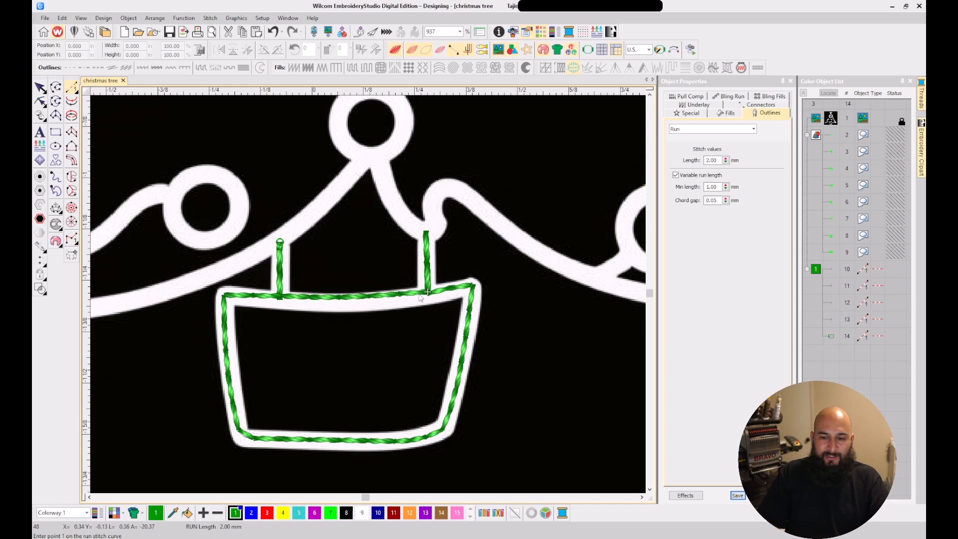
Delete the pot outline run, and undo the deletion
{"action": "scroll", "coordinate": [420, 298], "scroll_direction": "up", "scroll_amount": 2}
{"action": "scroll", "coordinate": [427, 297], "scroll_direction": "up", "scroll_amount": 1}
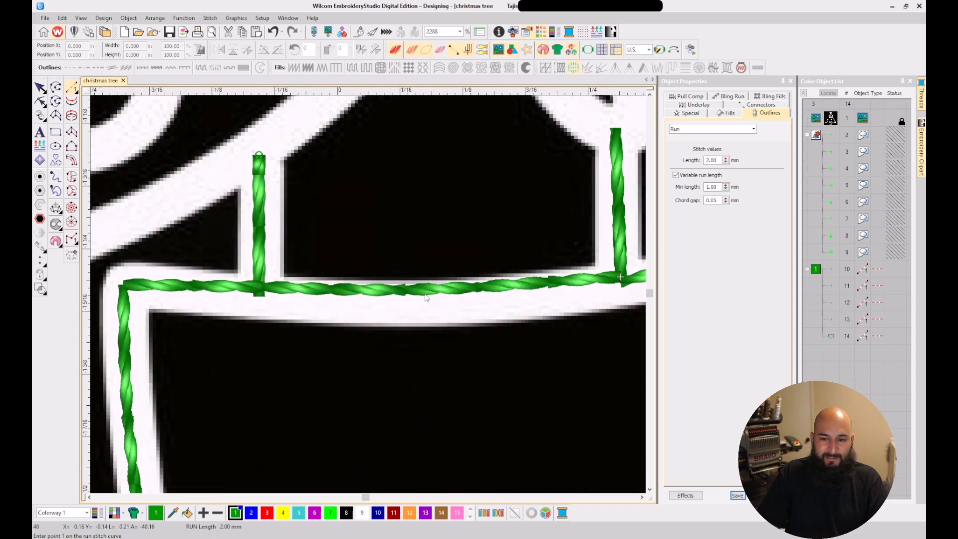
{"action": "scroll", "coordinate": [367, 294], "scroll_direction": "down", "scroll_amount": 2}
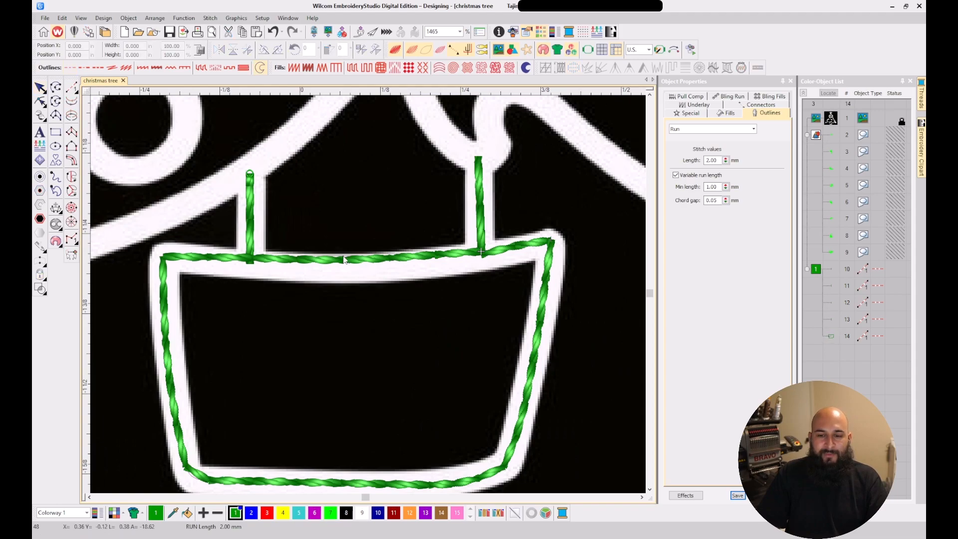
{"action": "left_click", "coordinate": [344, 259]}
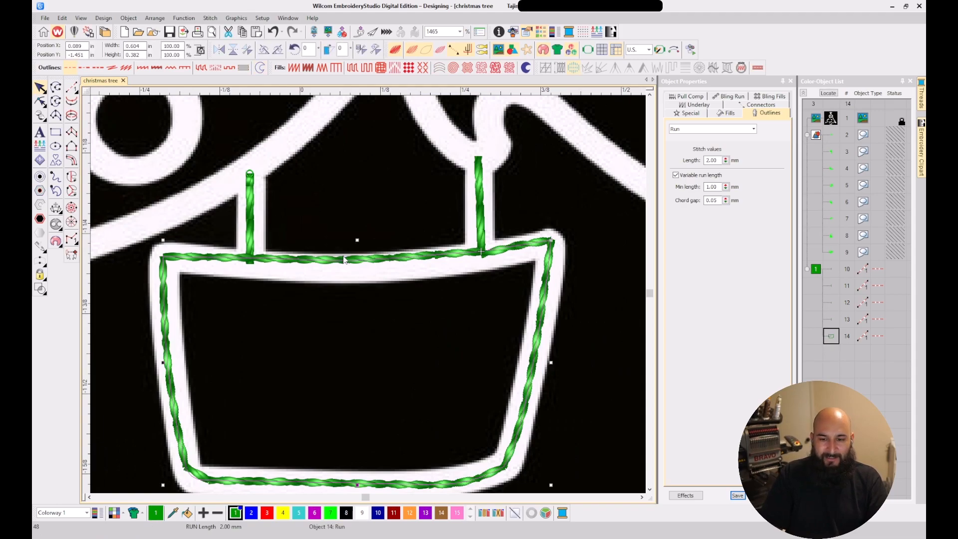
{"action": "key", "text": "Delete"}
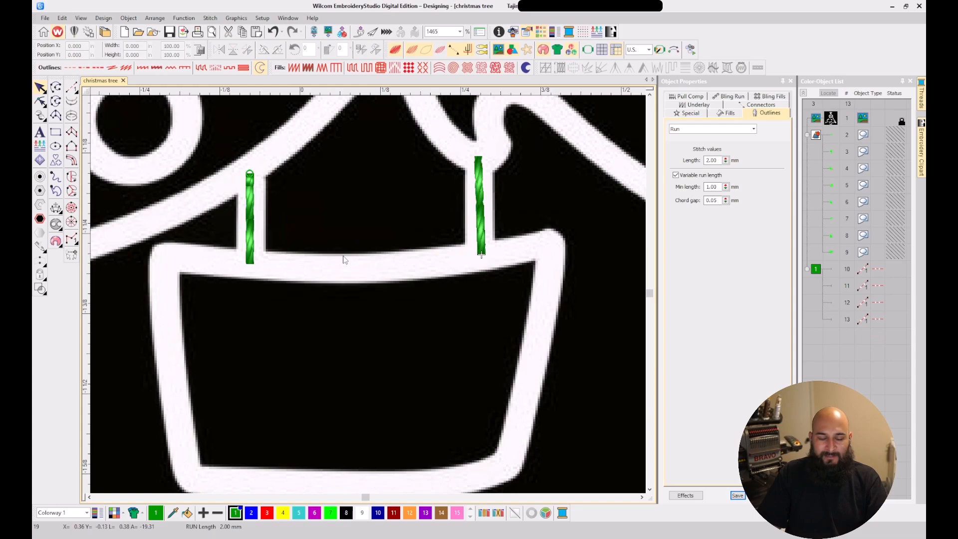
{"action": "key", "text": "ctrl+z"}
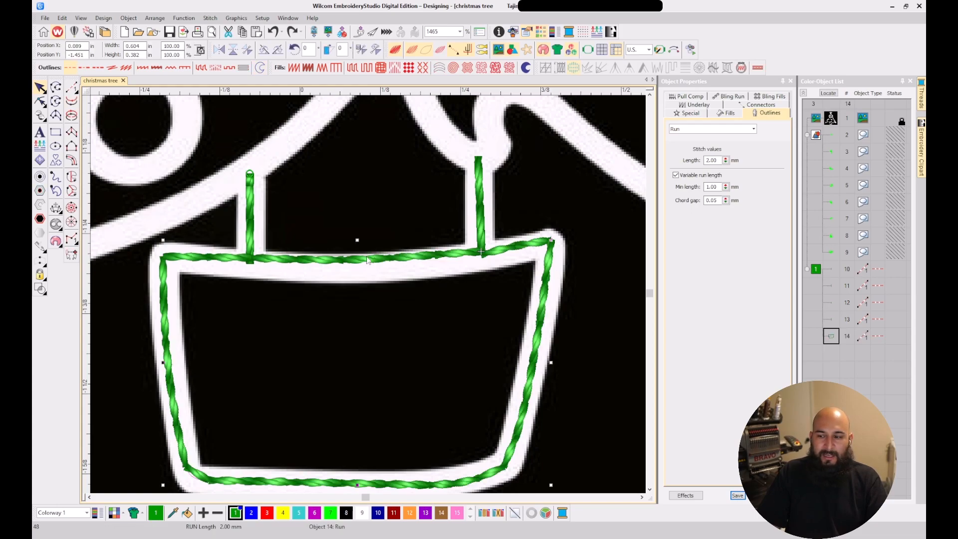
Reshape the pot outline run by adding a corner point on the rim just right of the left trunk line
{"action": "key", "text": "Escape"}
{"action": "left_click", "coordinate": [831, 335]}
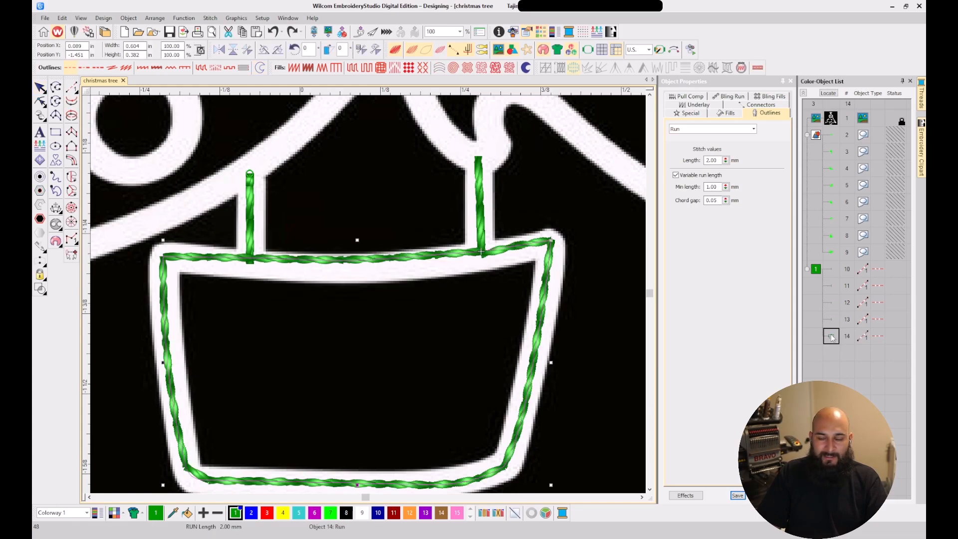
{"action": "key", "text": "Escape"}
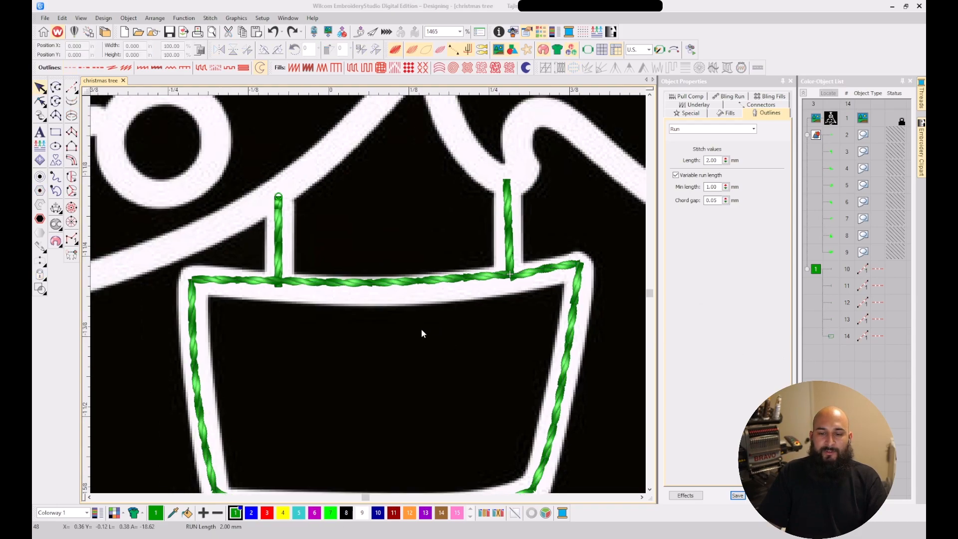
{"action": "left_click", "coordinate": [415, 287]}
{"action": "key", "text": "h"}
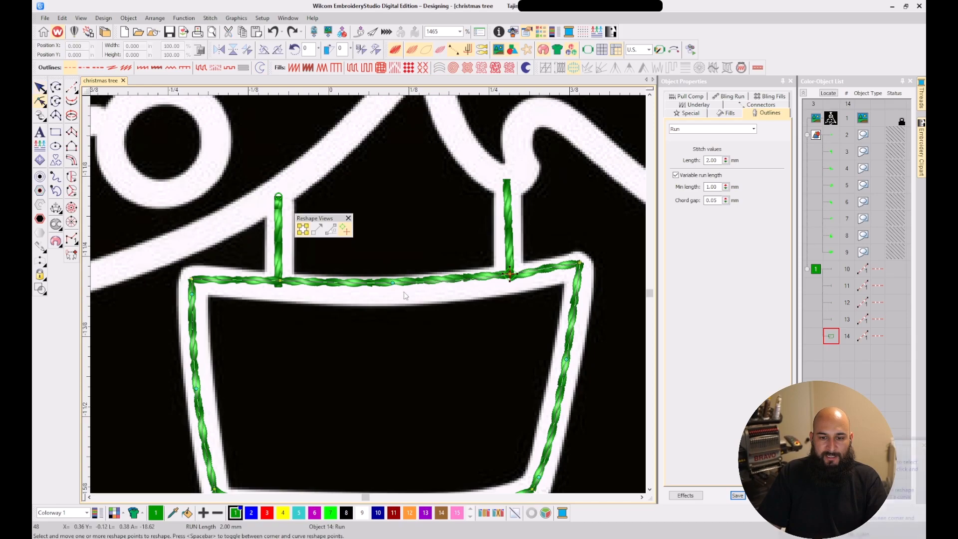
{"action": "scroll", "coordinate": [414, 295], "scroll_direction": "up", "scroll_amount": 4}
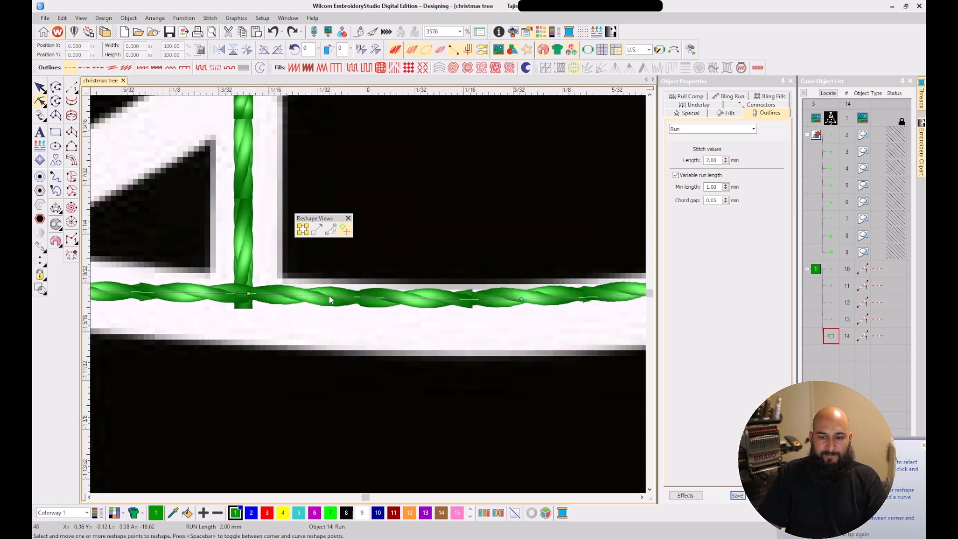
{"action": "left_click", "coordinate": [329, 296]}
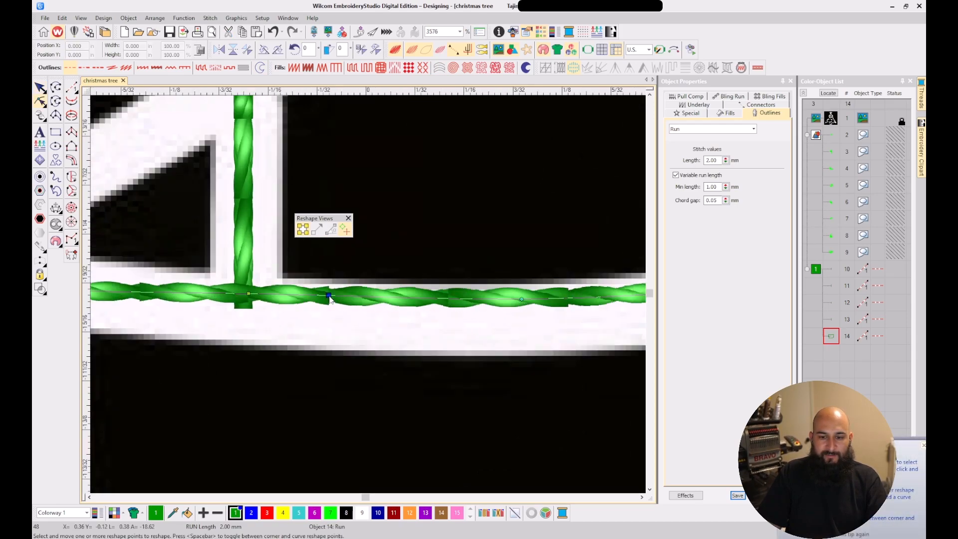
Add a curve point on the pot rim between the trunk lines, pull it upward, undo the move and delete the point
{"action": "left_click", "coordinate": [420, 298]}
{"action": "left_click_drag", "start_coordinate": [420, 298], "coordinate": [413, 217]}
{"action": "scroll", "coordinate": [368, 294], "scroll_direction": "down", "scroll_amount": 2}
{"action": "scroll", "coordinate": [368, 294], "scroll_direction": "up", "scroll_amount": 2}
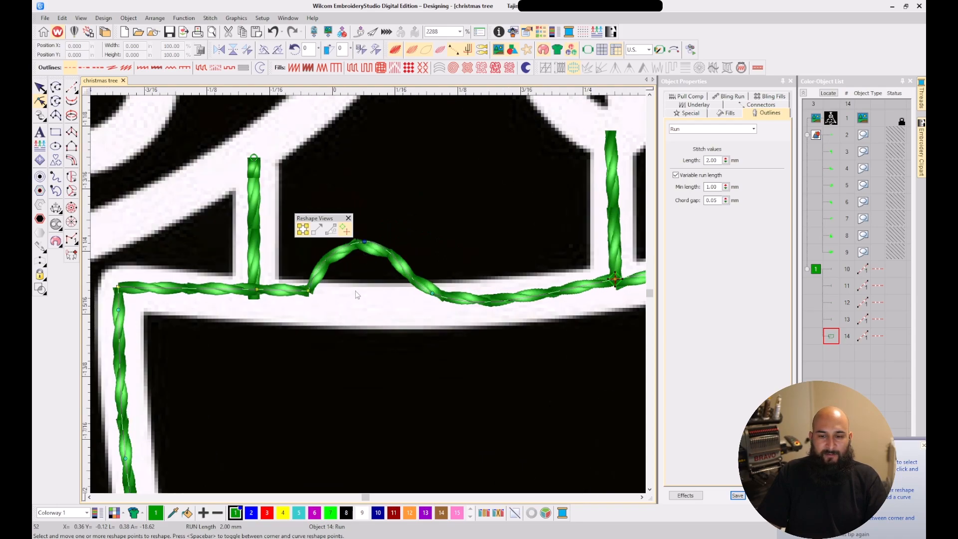
{"action": "key", "text": "ctrl+z"}
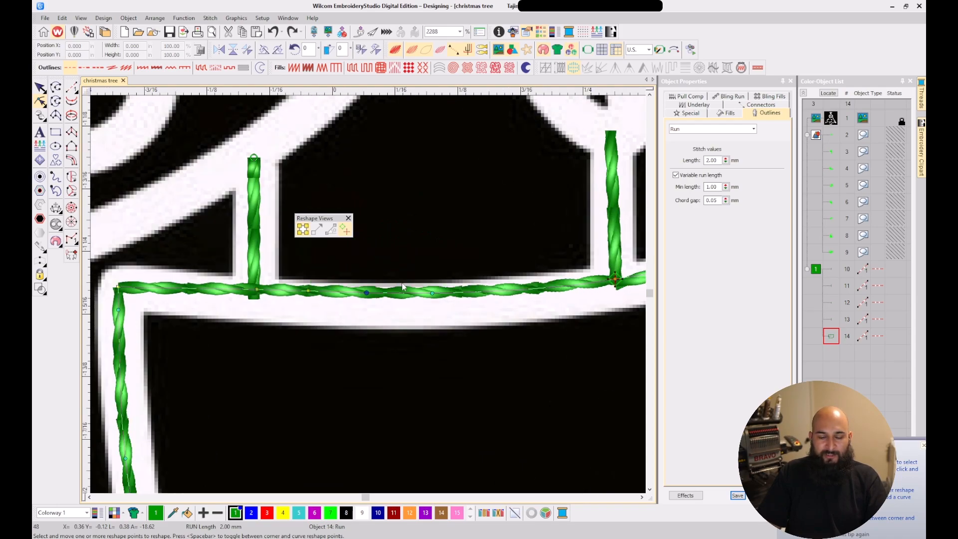
{"action": "key", "text": "Delete"}
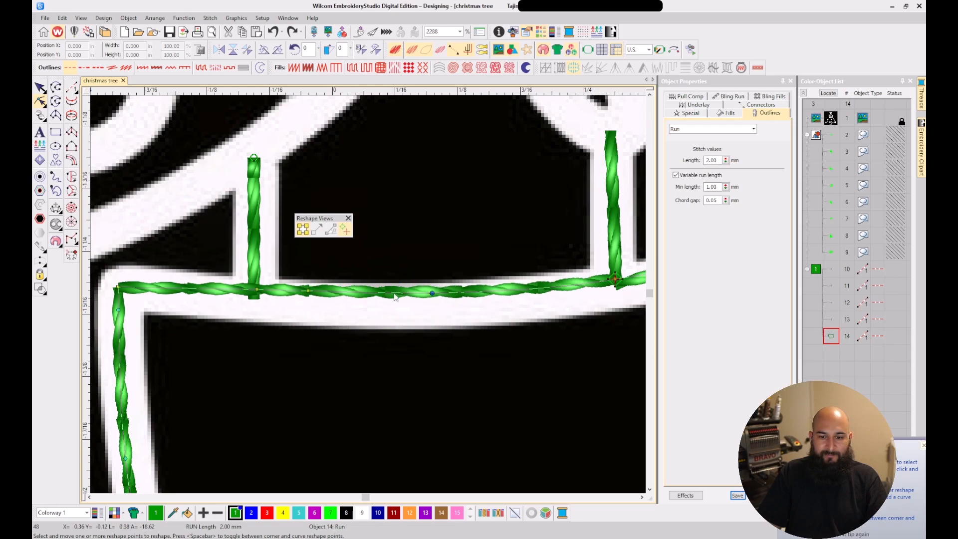
{"action": "scroll", "coordinate": [340, 308], "scroll_direction": "up", "scroll_amount": 2}
{"action": "scroll", "coordinate": [260, 292], "scroll_direction": "down", "scroll_amount": 2}
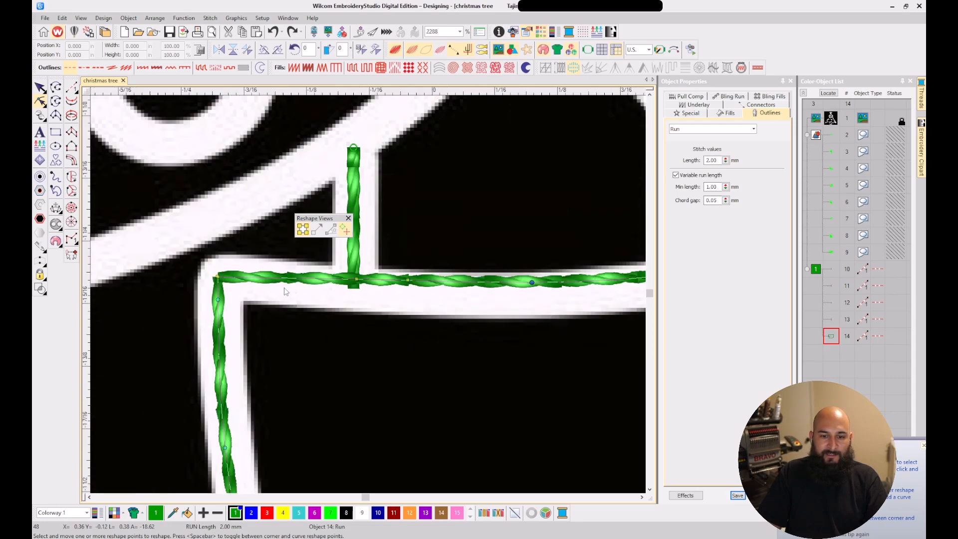
Reshape the pot rim's left end by raising its corner, adding a curve point before the trunk line and nudging the trunk junction point
{"action": "left_click_drag", "start_coordinate": [218, 276], "coordinate": [219, 267]}
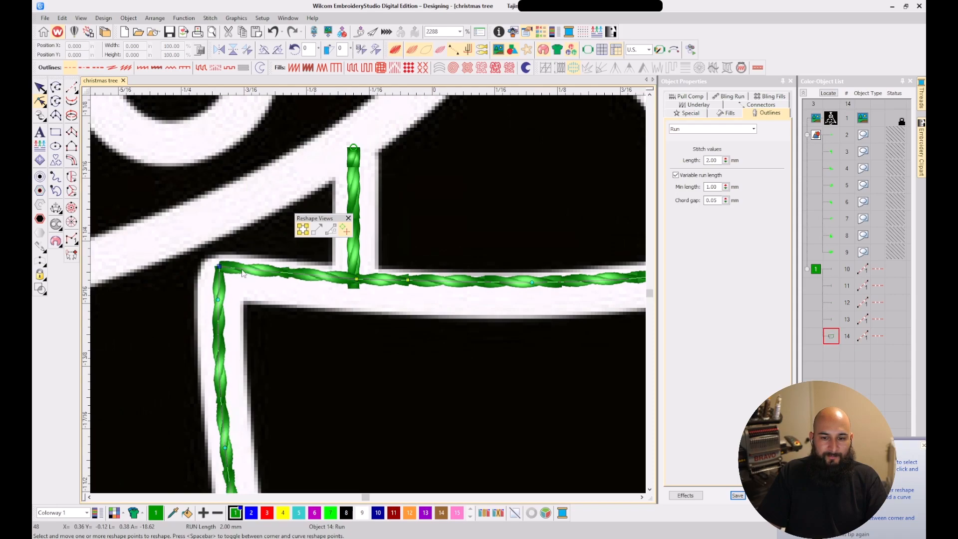
{"action": "left_click", "coordinate": [278, 280]}
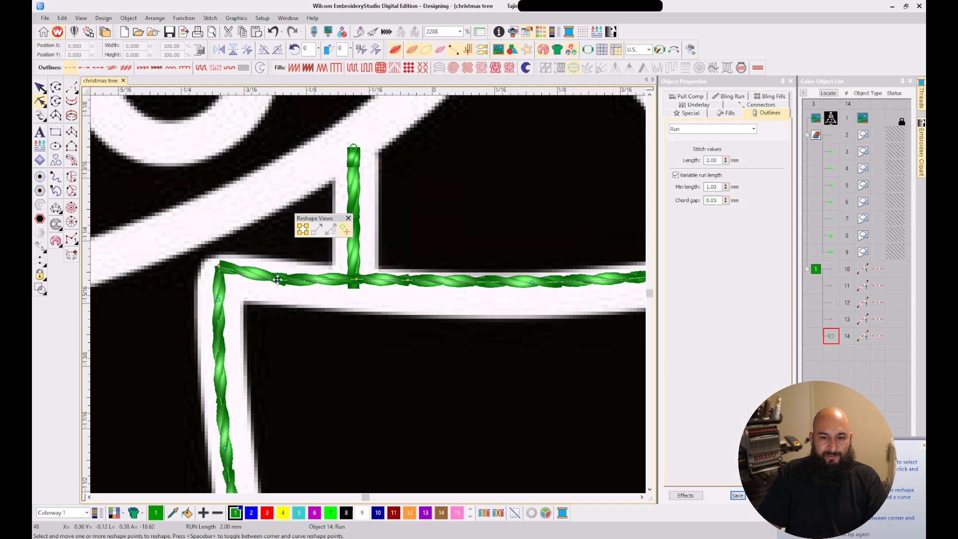
{"action": "scroll", "coordinate": [285, 296], "scroll_direction": "down", "scroll_amount": 2}
{"action": "scroll", "coordinate": [366, 297], "scroll_direction": "up", "scroll_amount": 2}
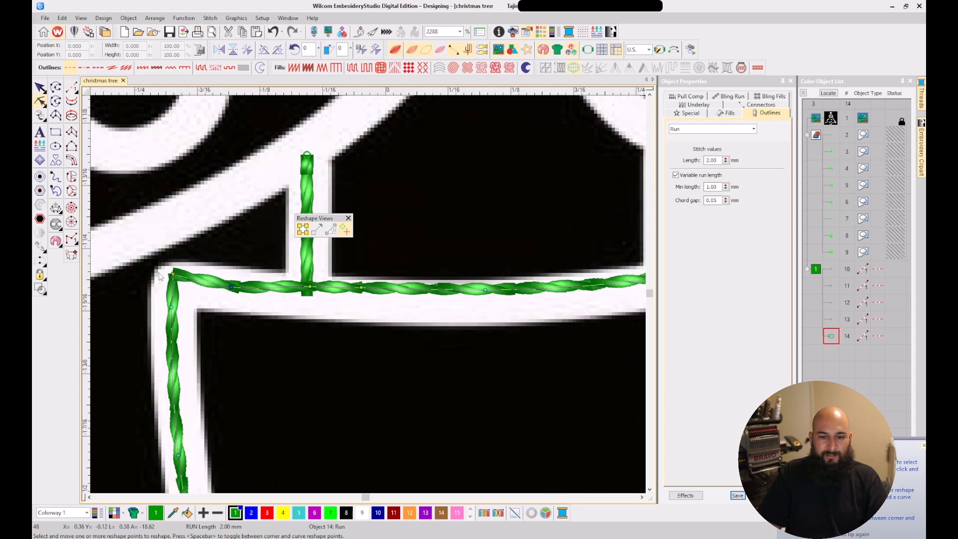
{"action": "left_click_drag", "start_coordinate": [310, 287], "coordinate": [307, 290]}
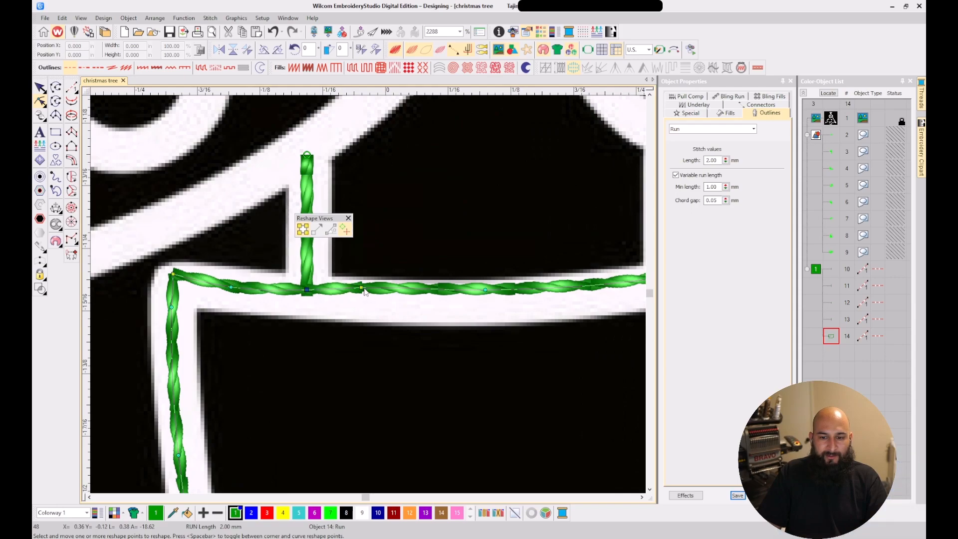
Add a curve point on the pot rim just right of the right trunk line, adjust it slightly and finish reshaping the outline
{"action": "scroll", "coordinate": [374, 295], "scroll_direction": "down", "scroll_amount": 2}
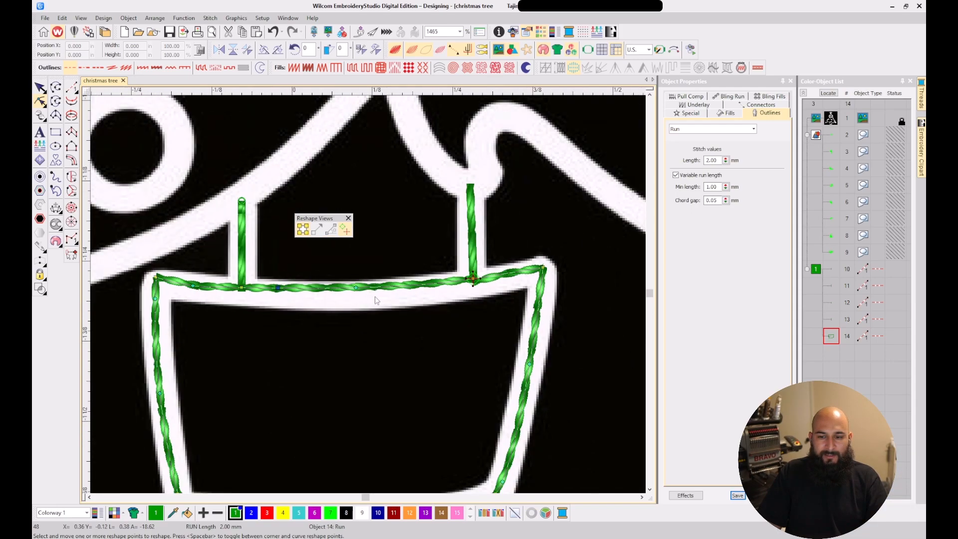
{"action": "scroll", "coordinate": [370, 299], "scroll_direction": "up", "scroll_amount": 2}
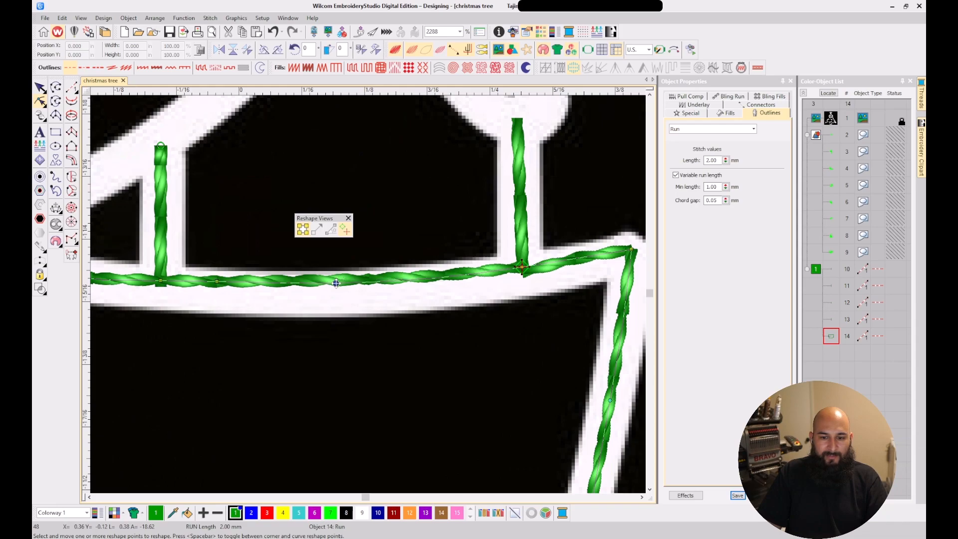
{"action": "scroll", "coordinate": [369, 295], "scroll_direction": "down", "scroll_amount": 1}
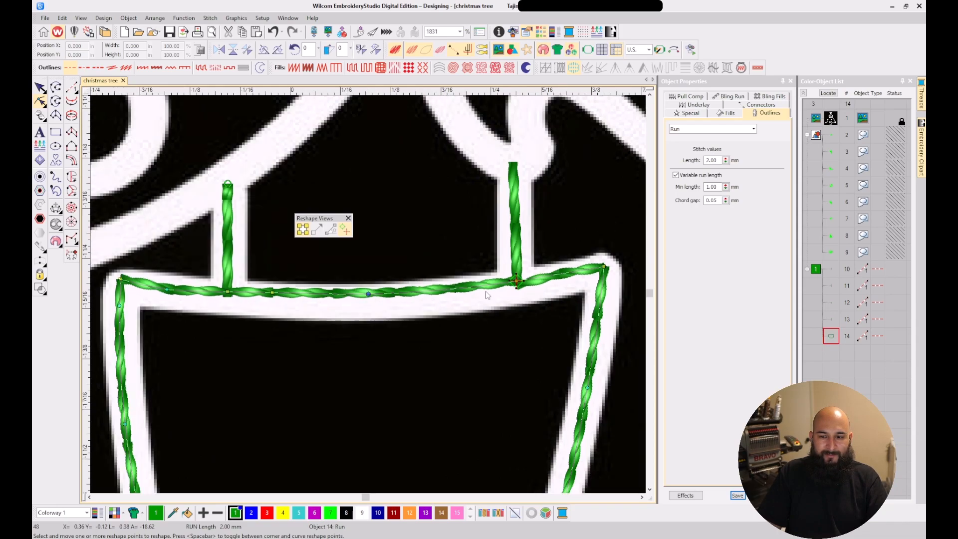
{"action": "scroll", "coordinate": [536, 288], "scroll_direction": "up", "scroll_amount": 6}
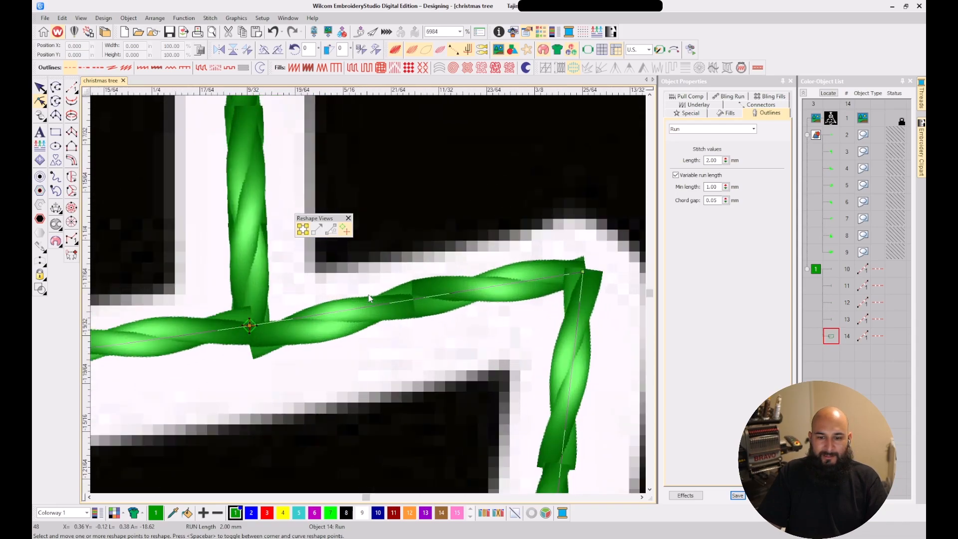
{"action": "left_click", "coordinate": [264, 323]}
{"action": "left_click_drag", "start_coordinate": [264, 322], "coordinate": [265, 323]}
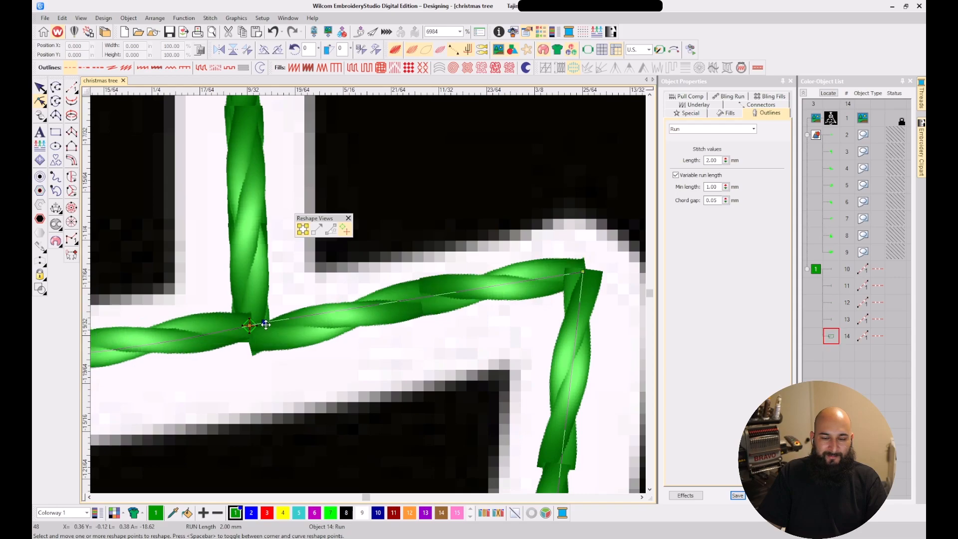
{"action": "scroll", "coordinate": [368, 297], "scroll_direction": "down", "scroll_amount": 8}
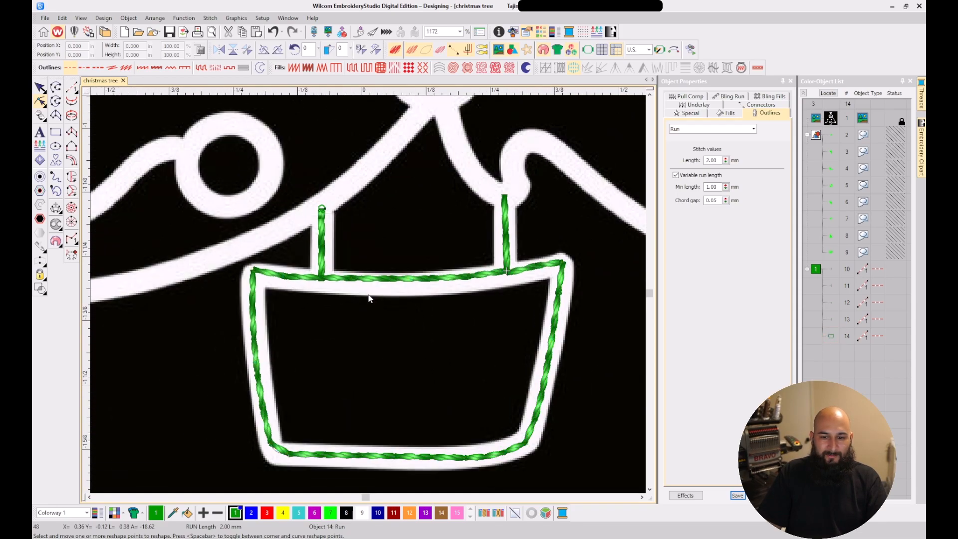
{"action": "key", "text": "Escape"}
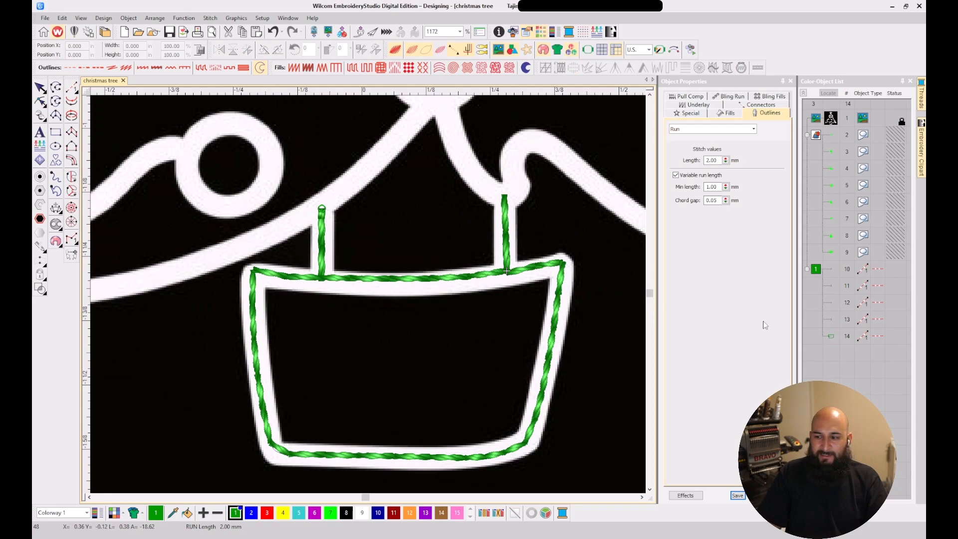
Duplicate the pot outline run in place
{"action": "left_click", "coordinate": [831, 339]}
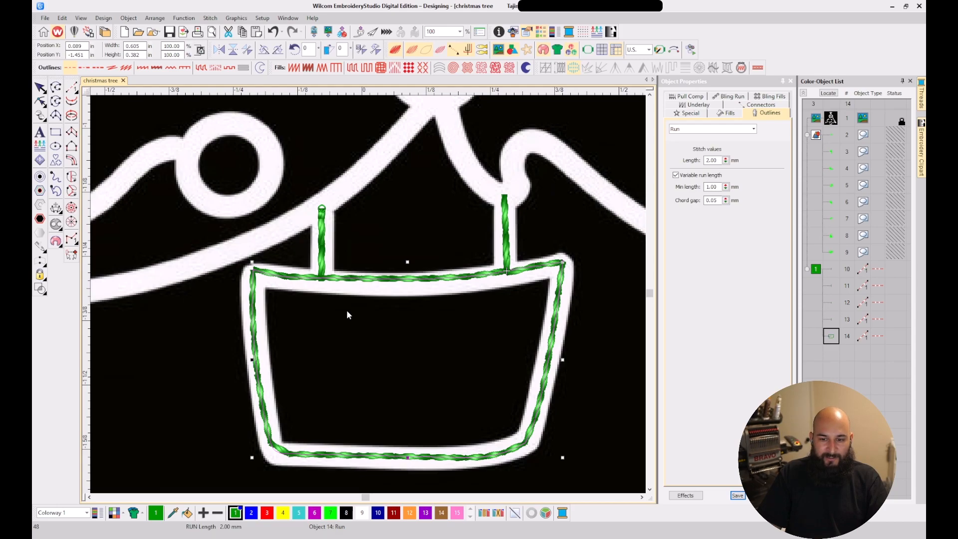
{"action": "key", "text": "ctrl+d"}
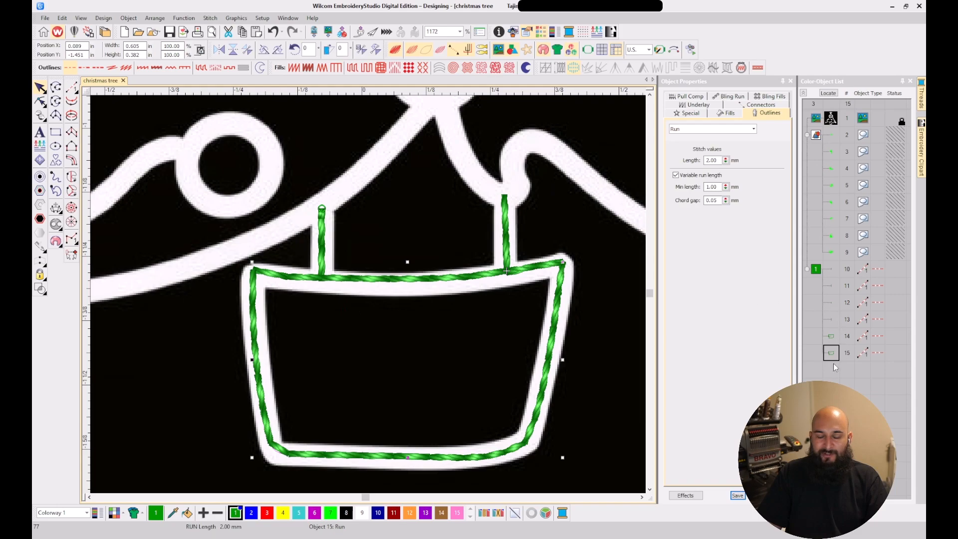
Examine the original pot outline's reshape points and start and end position with the background image and realistic stitch view hidden
{"action": "left_click", "coordinate": [833, 338]}
{"action": "key", "text": "h"}
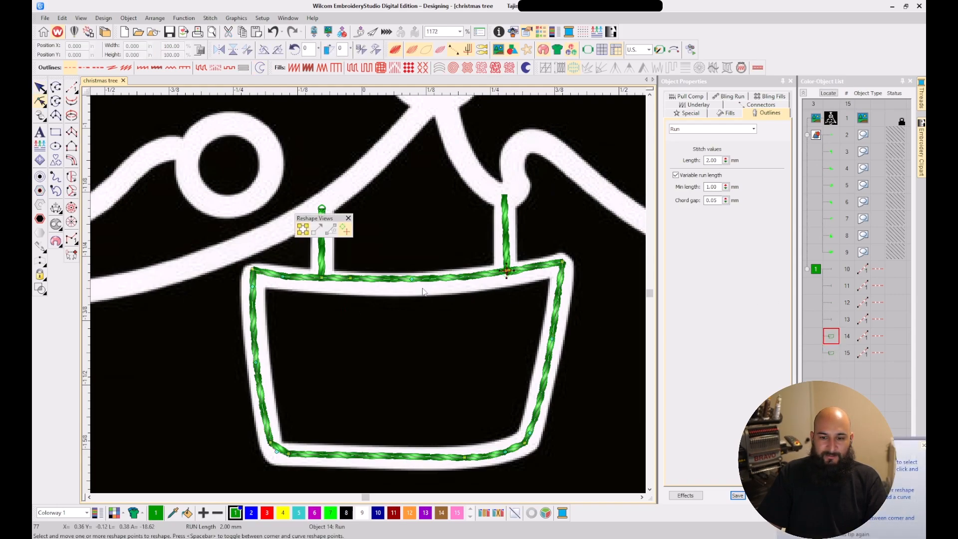
{"action": "key", "text": "d"}
{"action": "key", "text": "t"}
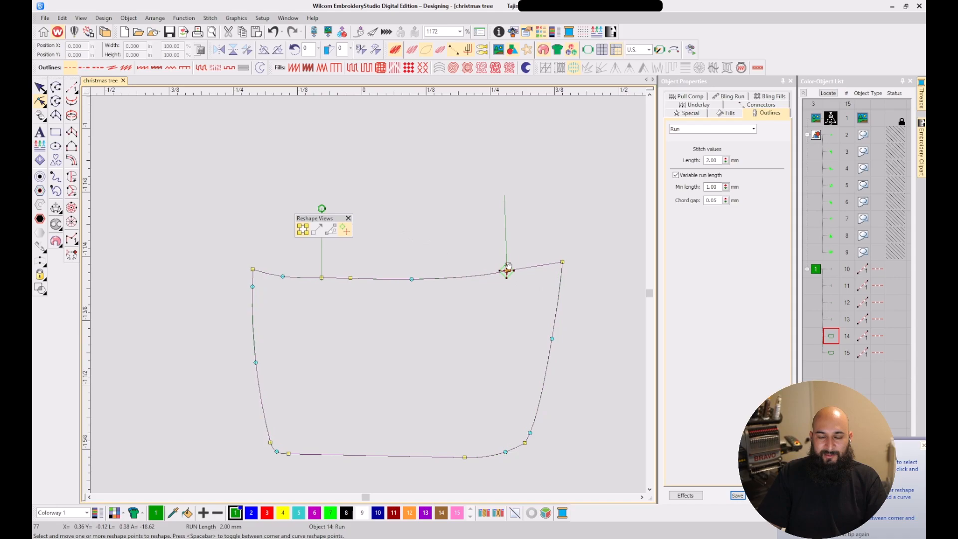
{"action": "left_click", "coordinate": [349, 219]}
{"action": "key", "text": "s"}
{"action": "key", "text": "t"}
{"action": "key", "text": "t"}
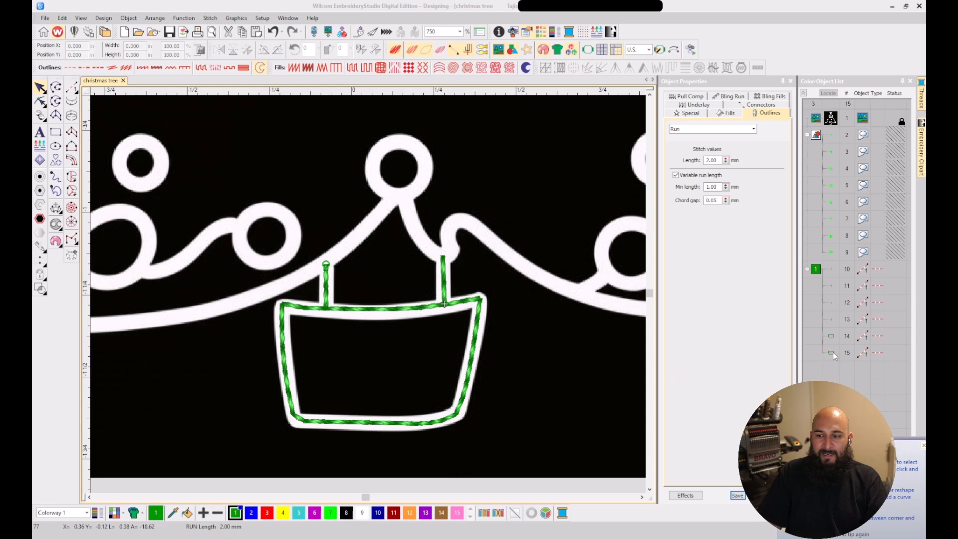
Set the after-object connector of the duplicated pot outline run to Jump
{"action": "left_click", "coordinate": [833, 353]}
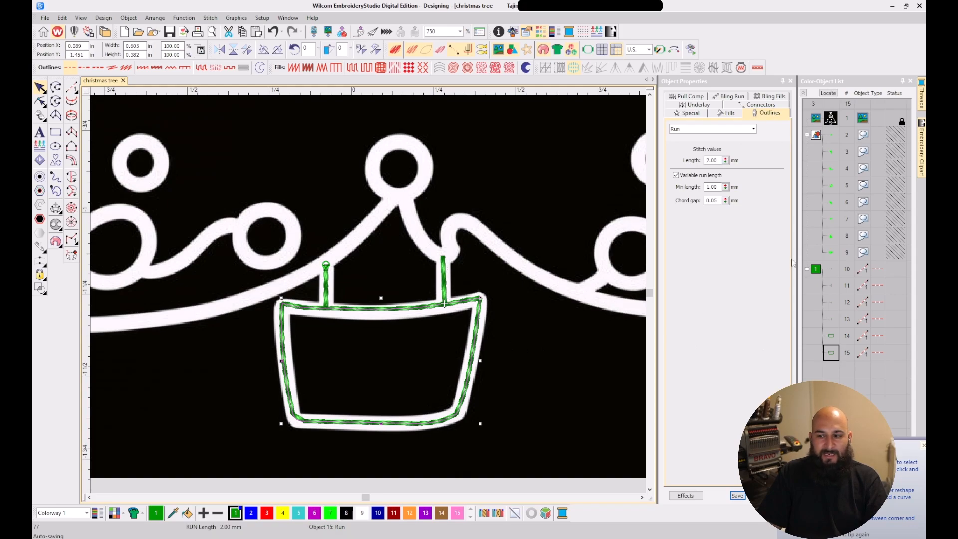
{"action": "left_click", "coordinate": [769, 106]}
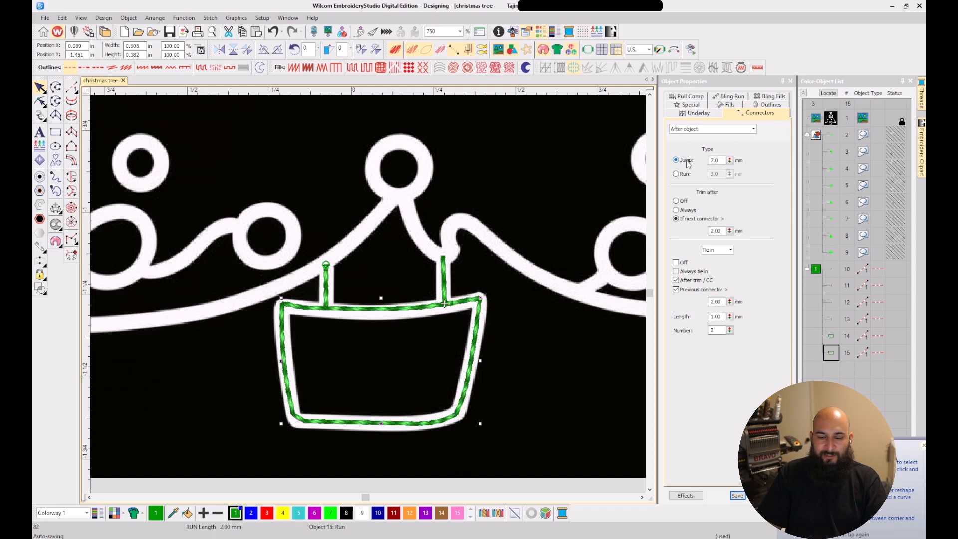
{"action": "left_click", "coordinate": [490, 287]}
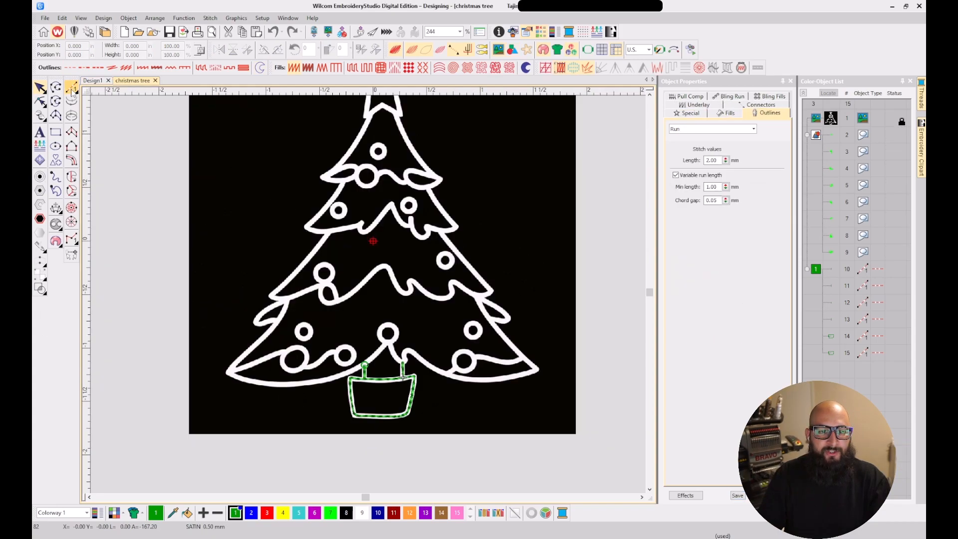
Start a run stitch where the small left-side leaf meets the third tier and trace its upper edge with curve points to the tip
{"action": "left_click", "coordinate": [72, 88]}
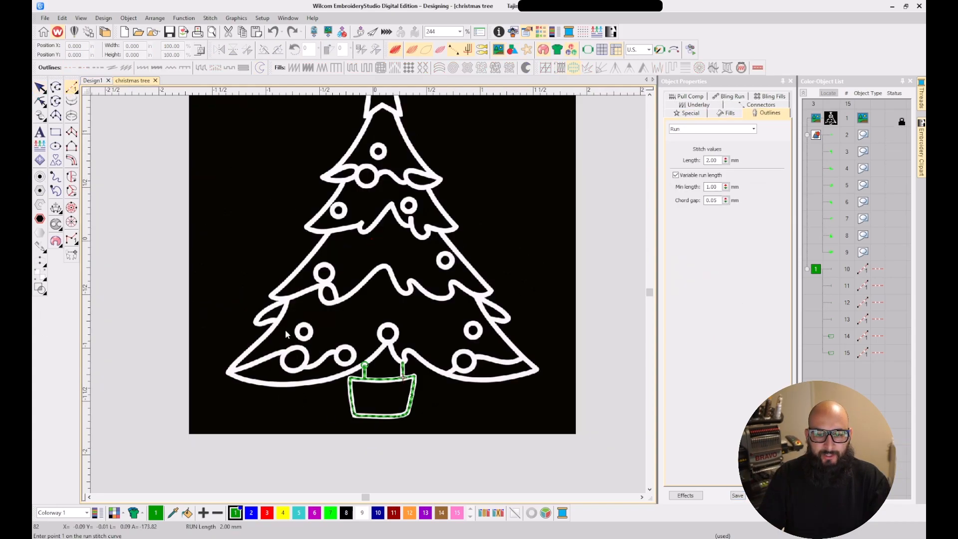
{"action": "scroll", "coordinate": [399, 345], "scroll_direction": "up", "scroll_amount": 5}
{"action": "scroll", "coordinate": [371, 247], "scroll_direction": "down", "scroll_amount": 5}
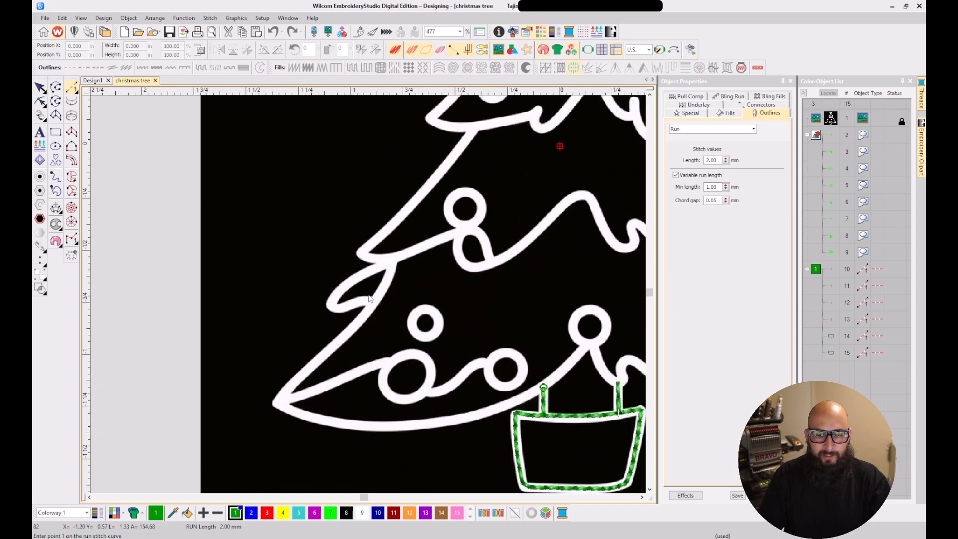
{"action": "scroll", "coordinate": [208, 287], "scroll_direction": "up", "scroll_amount": 1}
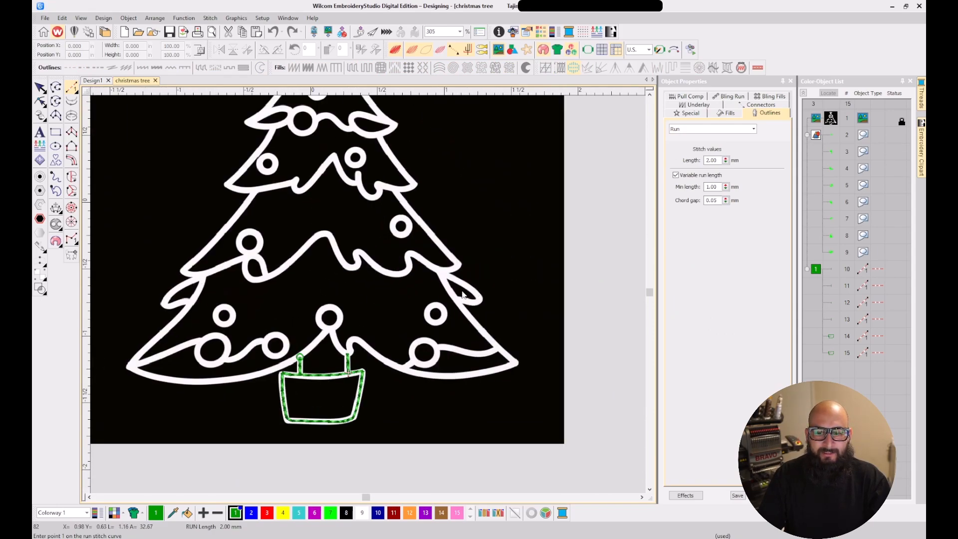
{"action": "scroll", "coordinate": [182, 291], "scroll_direction": "up", "scroll_amount": 5}
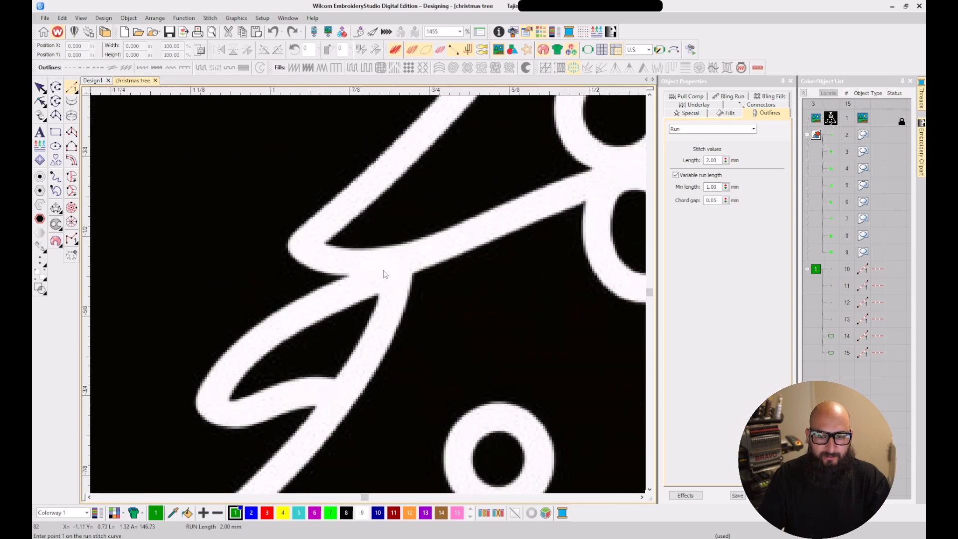
{"action": "left_click", "coordinate": [389, 272]}
{"action": "left_click", "coordinate": [310, 307]}
{"action": "left_click", "coordinate": [255, 342]}
{"action": "left_click", "coordinate": [219, 381]}
{"action": "left_click", "coordinate": [207, 402]}
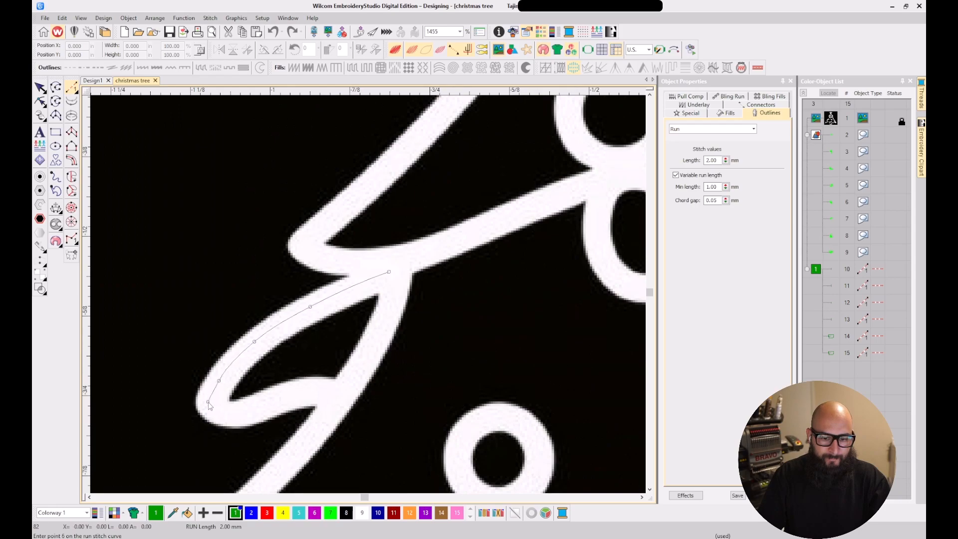
Correct the points at the left leaf's tip and finish the run along its lower edge onto the tree's side line
{"action": "left_click", "coordinate": [225, 415]}
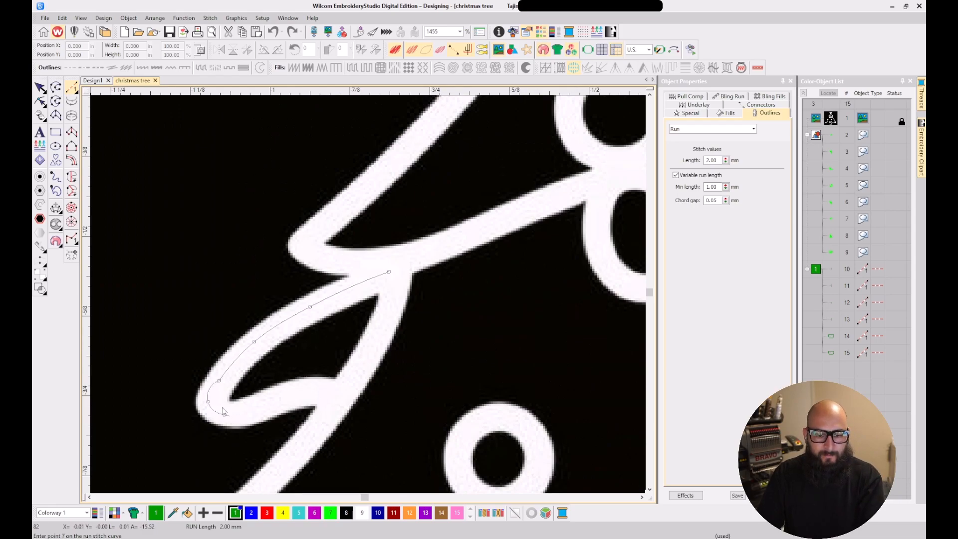
{"action": "key", "text": "BackSpace"}
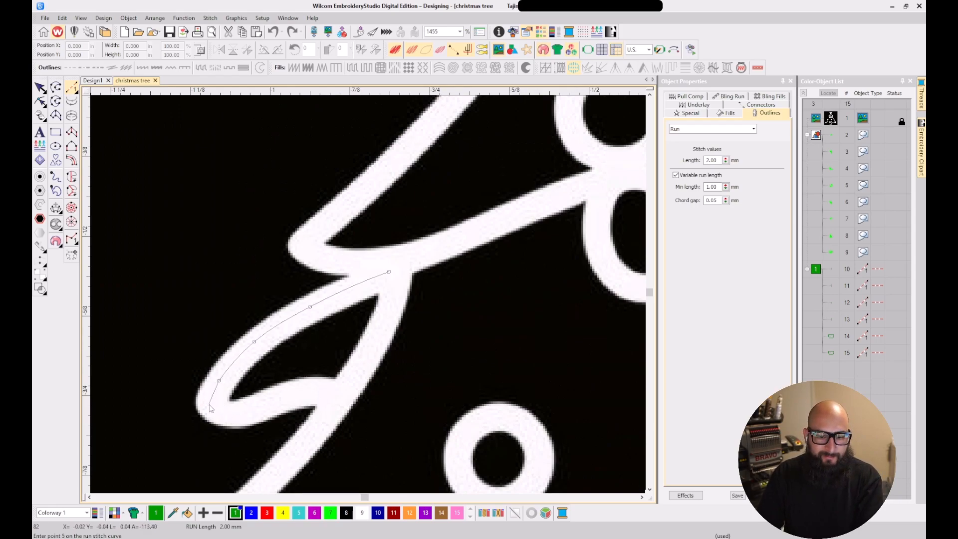
{"action": "left_click", "coordinate": [223, 413]}
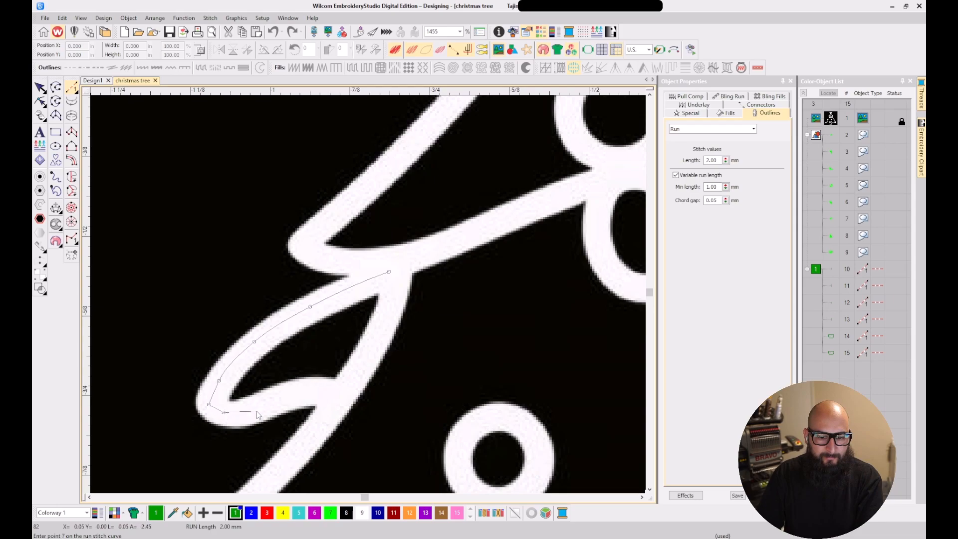
{"action": "left_click", "coordinate": [317, 392]}
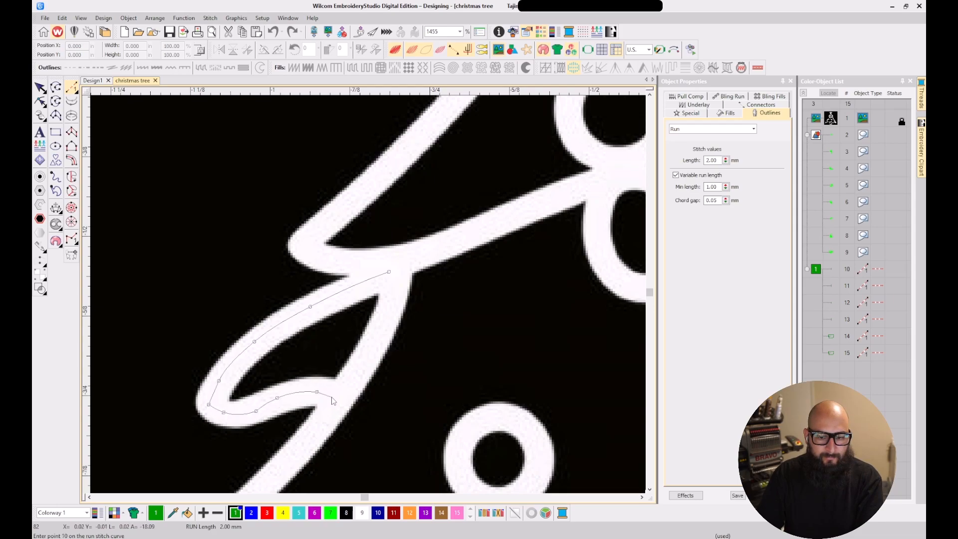
{"action": "left_click", "coordinate": [338, 409]}
{"action": "key", "text": "Return"}
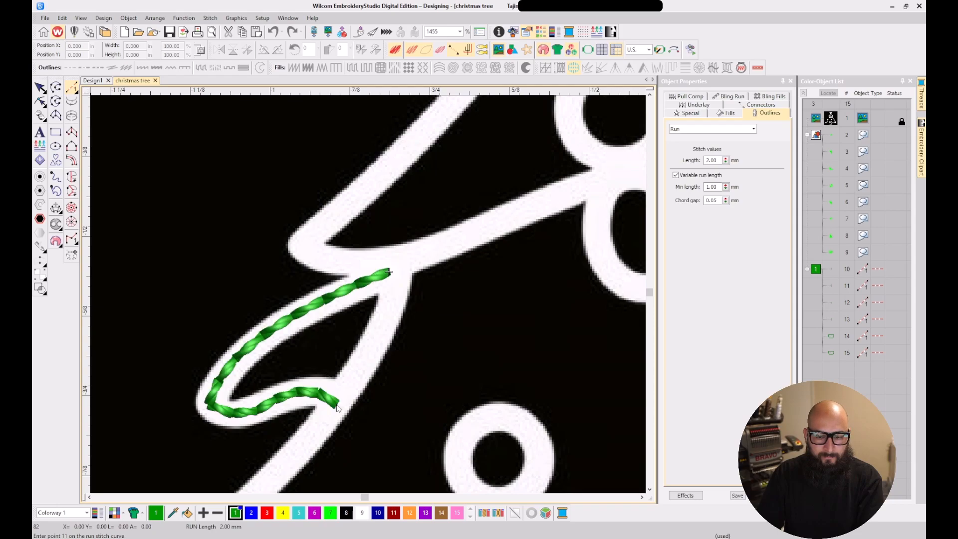
Set the after-object connector of the left leaf run to Jump
{"action": "scroll", "coordinate": [338, 409], "scroll_direction": "down", "scroll_amount": 3}
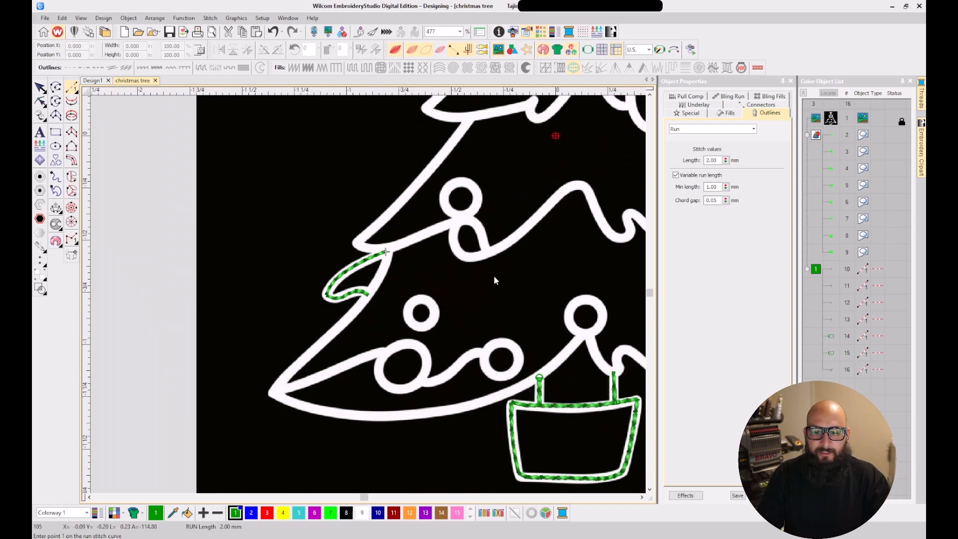
{"action": "scroll", "coordinate": [492, 279], "scroll_direction": "down", "scroll_amount": 1}
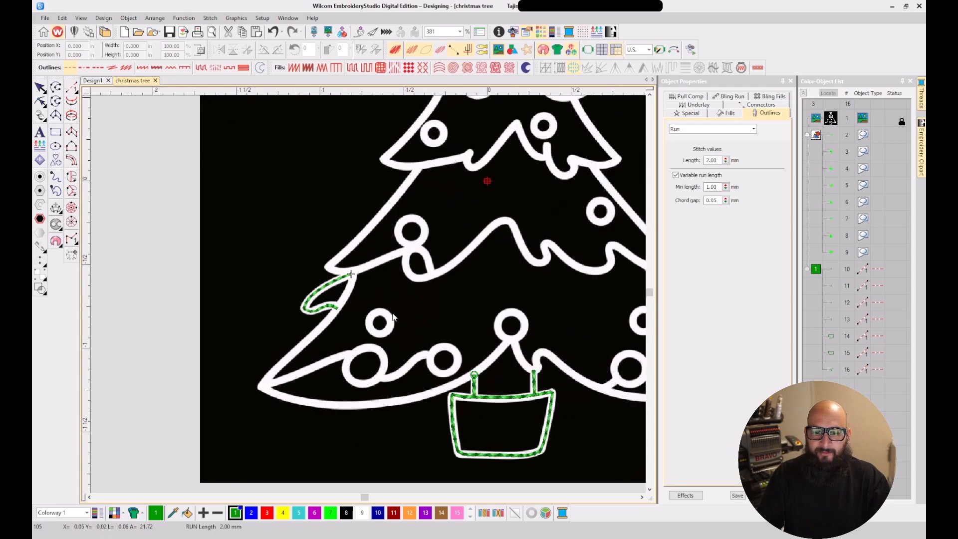
{"action": "left_click", "coordinate": [330, 311]}
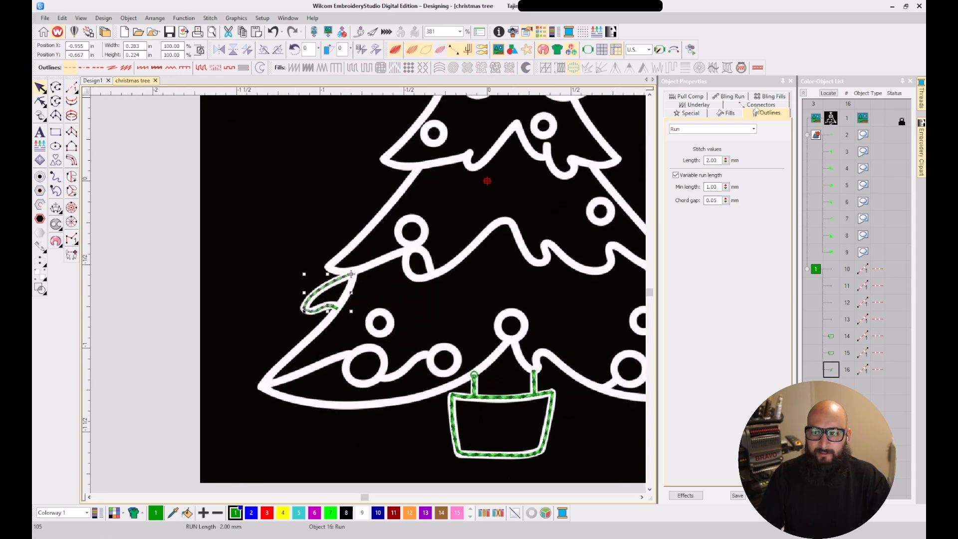
{"action": "left_click", "coordinate": [758, 105]}
{"action": "left_click", "coordinate": [676, 160]}
{"action": "left_click", "coordinate": [576, 310]}
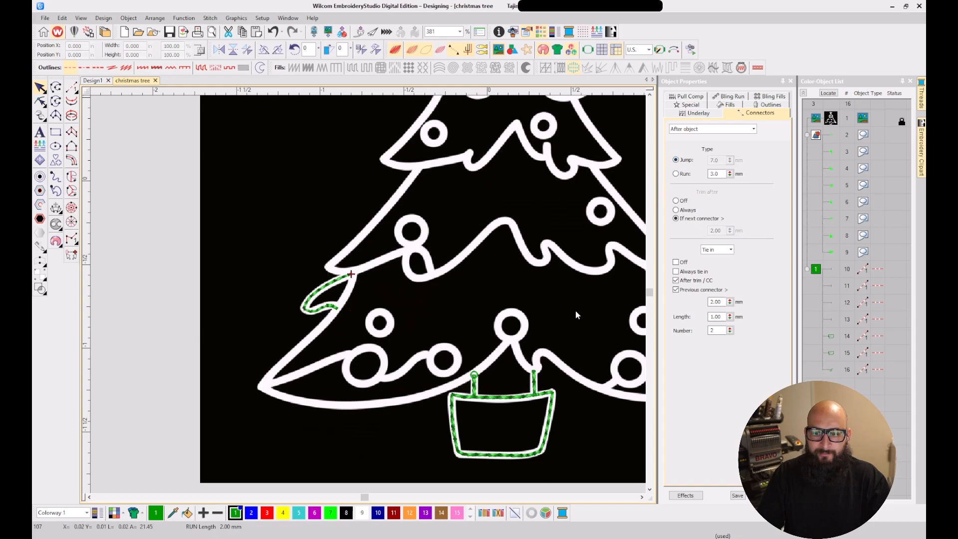
Start a run stitch where the small right-side leaf's lower edge meets the tree's side line and trace that edge to the tip
{"action": "scroll", "coordinate": [368, 294], "scroll_direction": "down", "scroll_amount": 4}
{"action": "scroll", "coordinate": [373, 295], "scroll_direction": "up", "scroll_amount": 3}
{"action": "scroll", "coordinate": [373, 291], "scroll_direction": "up", "scroll_amount": 5}
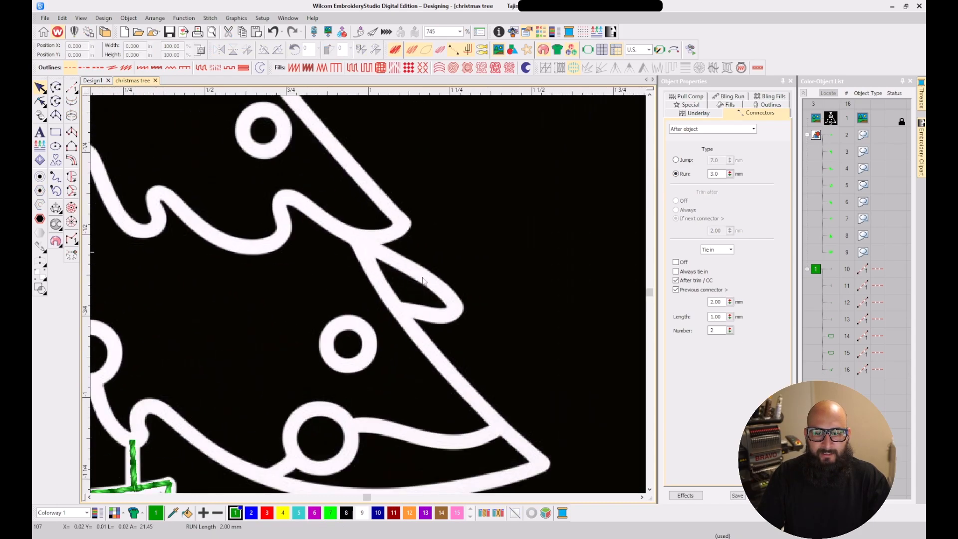
{"action": "left_click", "coordinate": [71, 87]}
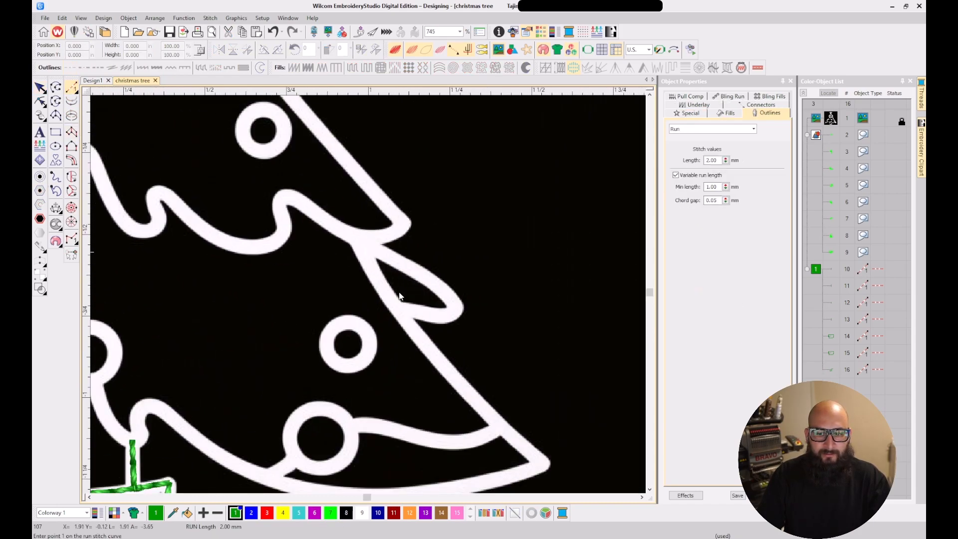
{"action": "scroll", "coordinate": [382, 313], "scroll_direction": "up", "scroll_amount": 2}
{"action": "scroll", "coordinate": [329, 320], "scroll_direction": "up", "scroll_amount": 2}
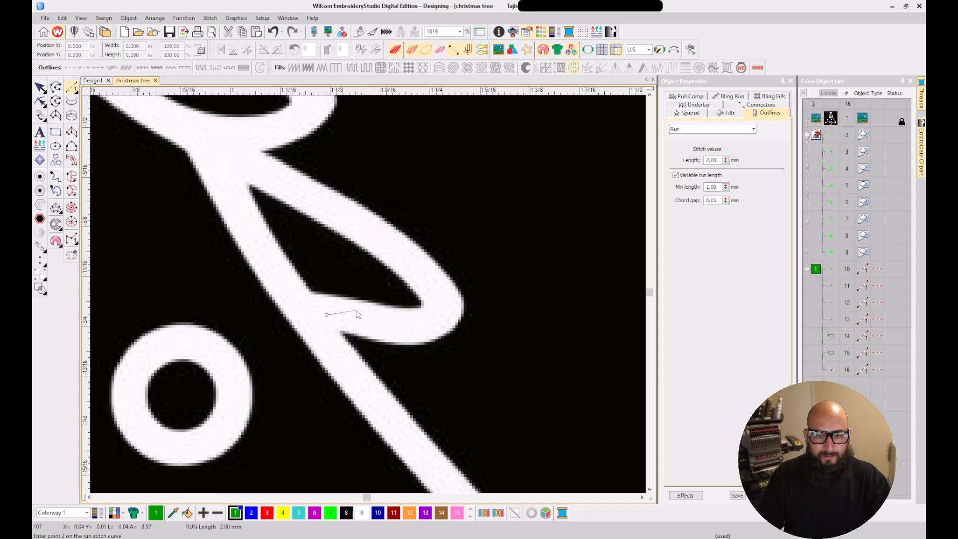
{"action": "left_click", "coordinate": [300, 312]}
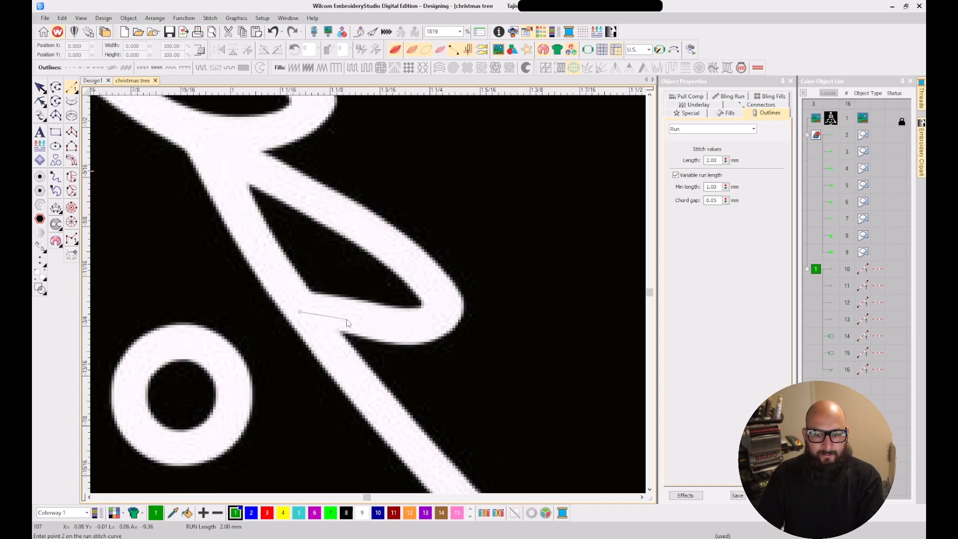
{"action": "left_click", "coordinate": [351, 318]}
{"action": "left_click", "coordinate": [400, 326]}
{"action": "left_click", "coordinate": [432, 320]}
{"action": "left_click", "coordinate": [443, 308]}
Trace the right leaf's upper edge with curve points back to the third tier and finish the run
{"action": "left_click", "coordinate": [409, 260]}
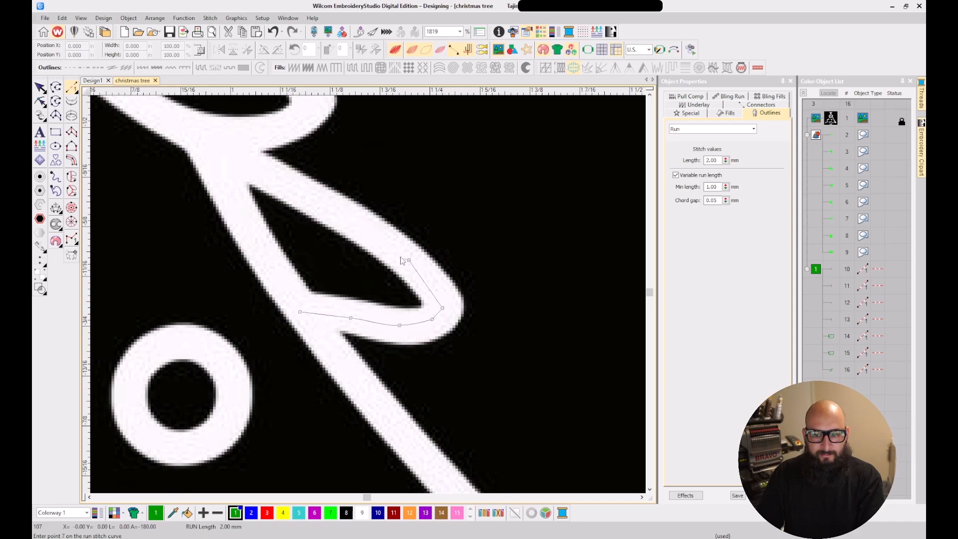
{"action": "left_click", "coordinate": [329, 205]}
{"action": "left_click", "coordinate": [214, 150]}
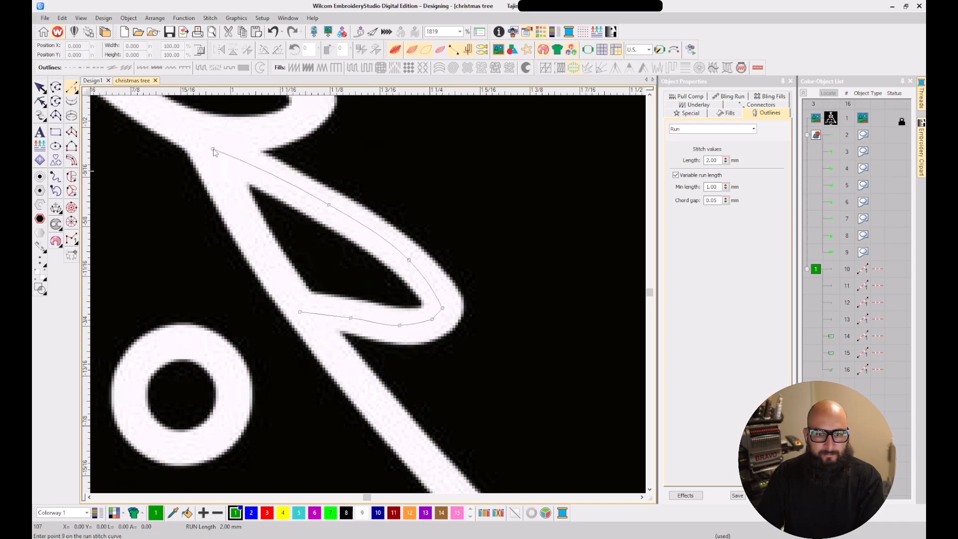
{"action": "key", "text": "Return"}
{"action": "scroll", "coordinate": [362, 306], "scroll_direction": "down", "scroll_amount": 5}
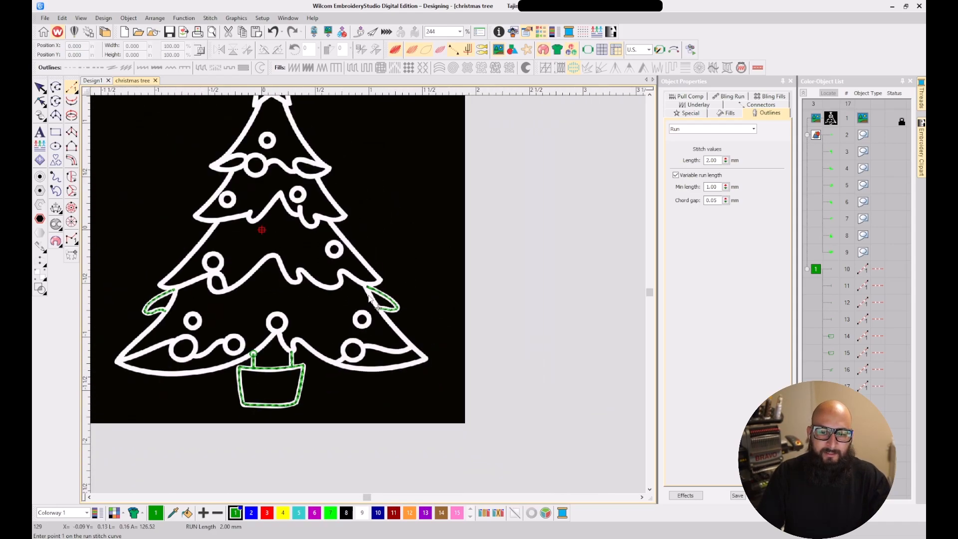
{"action": "scroll", "coordinate": [361, 303], "scroll_direction": "up", "scroll_amount": 4}
{"action": "scroll", "coordinate": [398, 253], "scroll_direction": "up", "scroll_amount": 2}
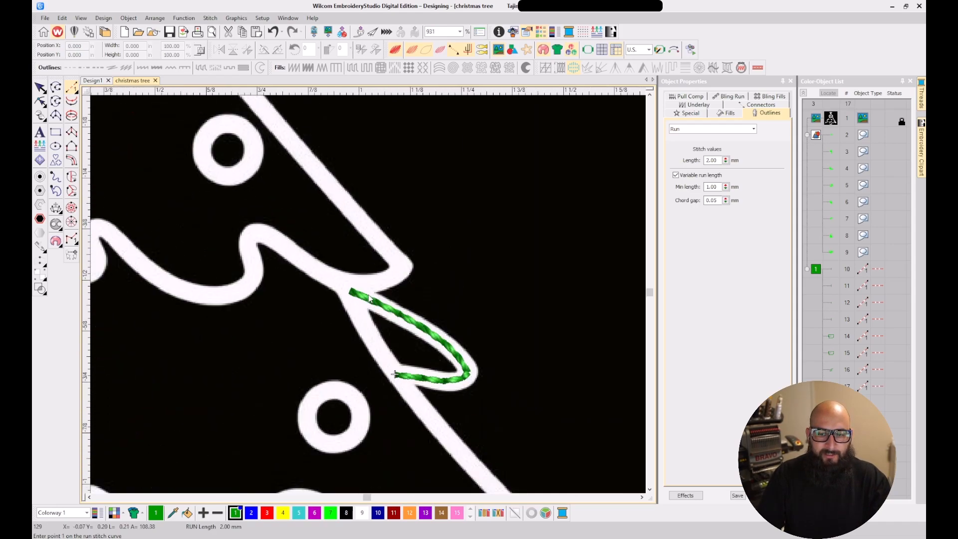
Reshape the right leaf run by moving its start point to the lower end, making it finish at the third tier
{"action": "scroll", "coordinate": [347, 267], "scroll_direction": "down", "scroll_amount": 4}
{"action": "scroll", "coordinate": [368, 300], "scroll_direction": "down", "scroll_amount": 1}
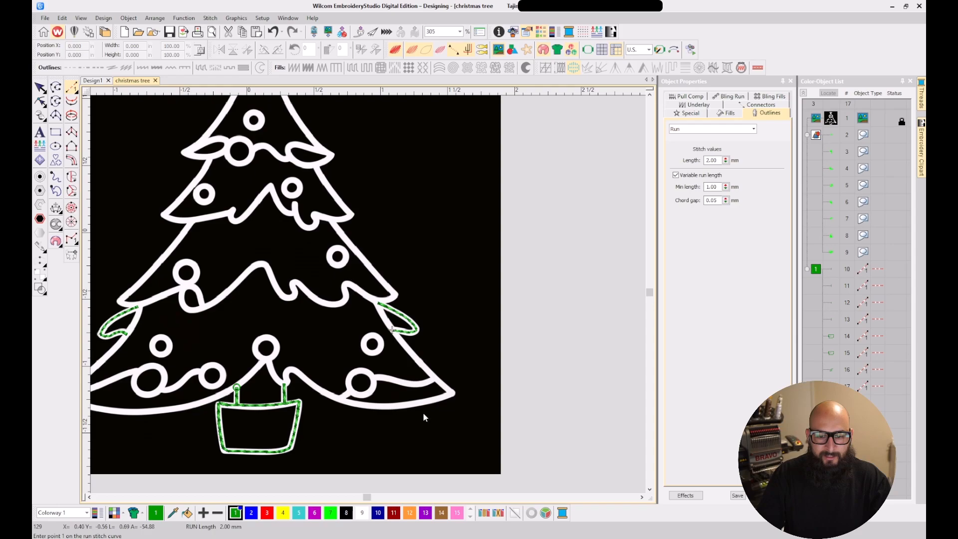
{"action": "scroll", "coordinate": [448, 350], "scroll_direction": "up", "scroll_amount": 3}
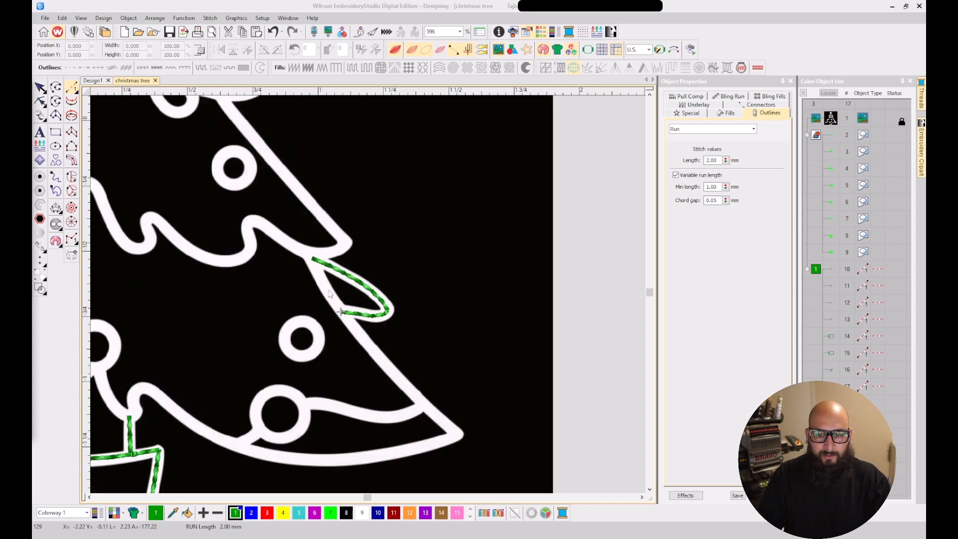
{"action": "left_click", "coordinate": [363, 286]}
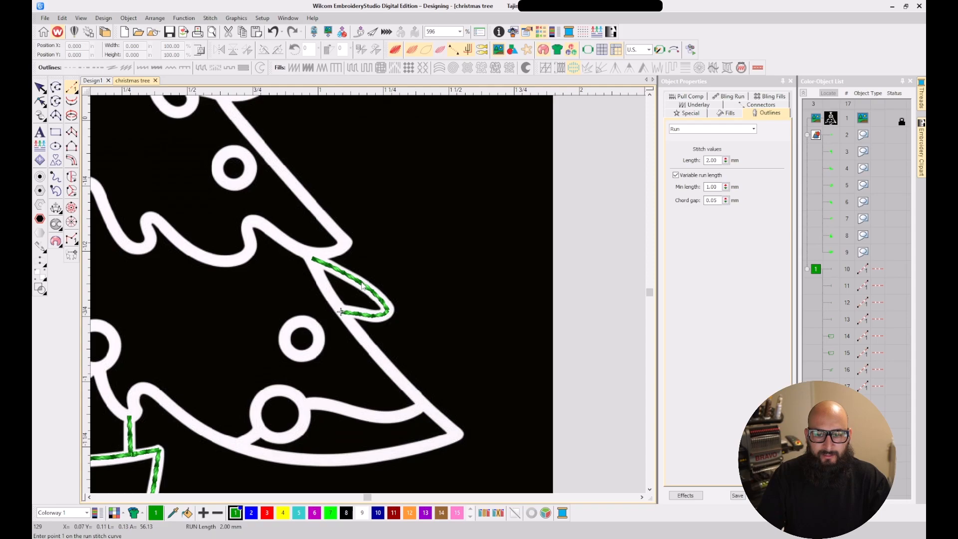
{"action": "key", "text": "Escape"}
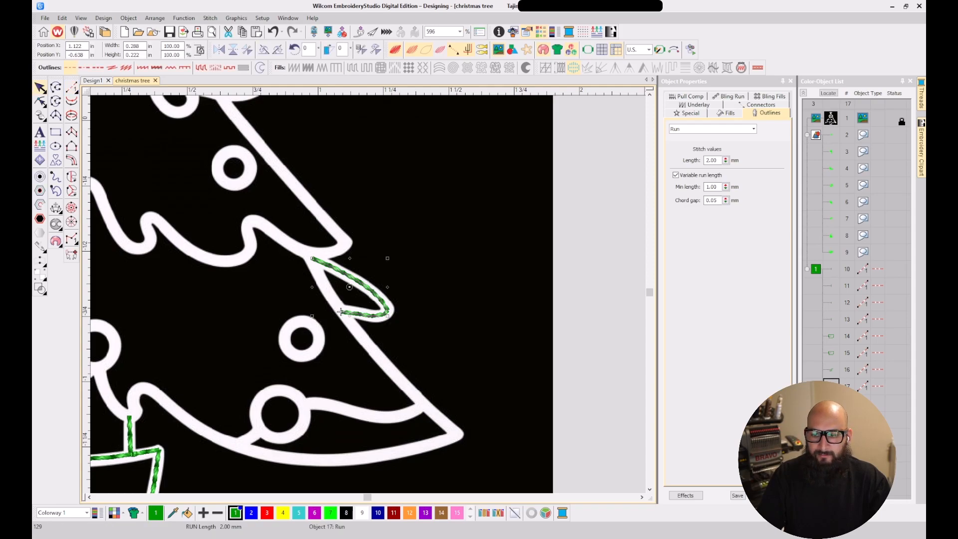
{"action": "scroll", "coordinate": [373, 304], "scroll_direction": "up", "scroll_amount": 4}
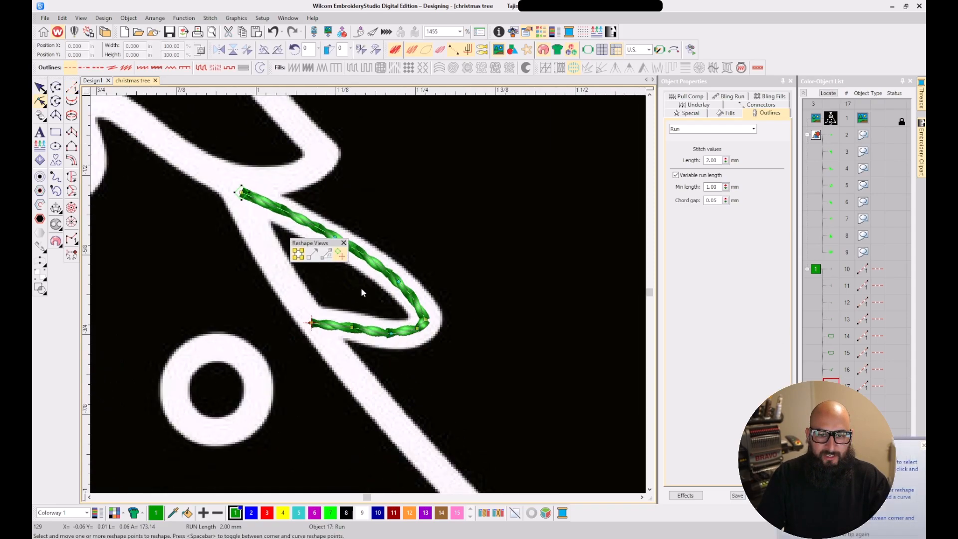
{"action": "mouse_move", "coordinate": [241, 188]}
{"action": "left_mouse_down"}
{"action": "mouse_move", "coordinate": [291, 332]}
{"action": "mouse_move", "coordinate": [308, 328]}
{"action": "left_mouse_up"}
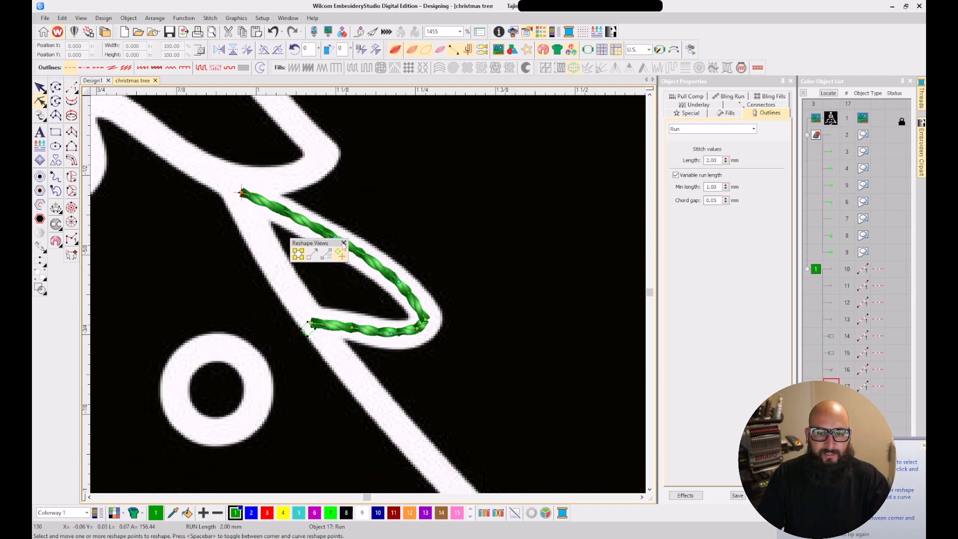
{"action": "key", "text": "Escape"}
{"action": "scroll", "coordinate": [368, 295], "scroll_direction": "down", "scroll_amount": 5}
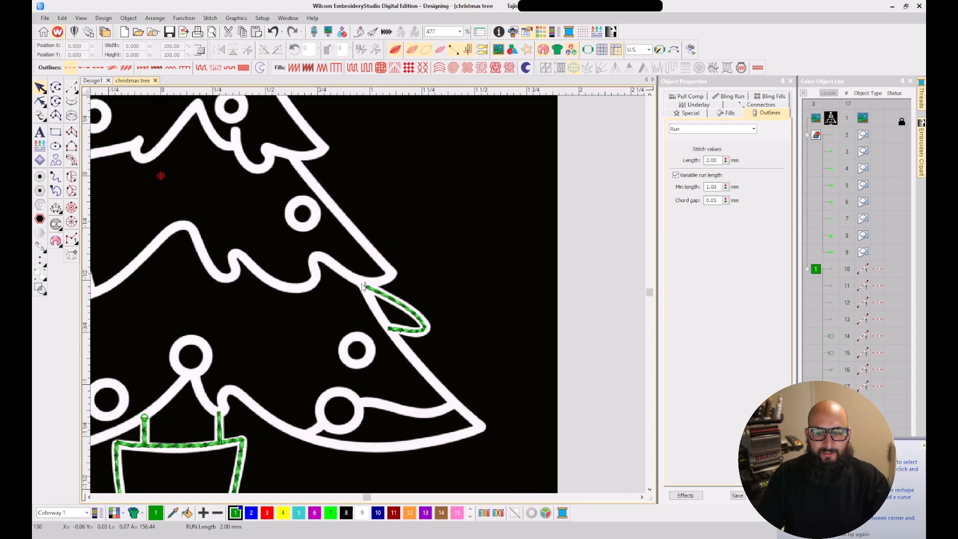
Trace the tree's right side line as a run stitch from the leaf's upper junction down to the bottom garland line
{"action": "left_click", "coordinate": [71, 88]}
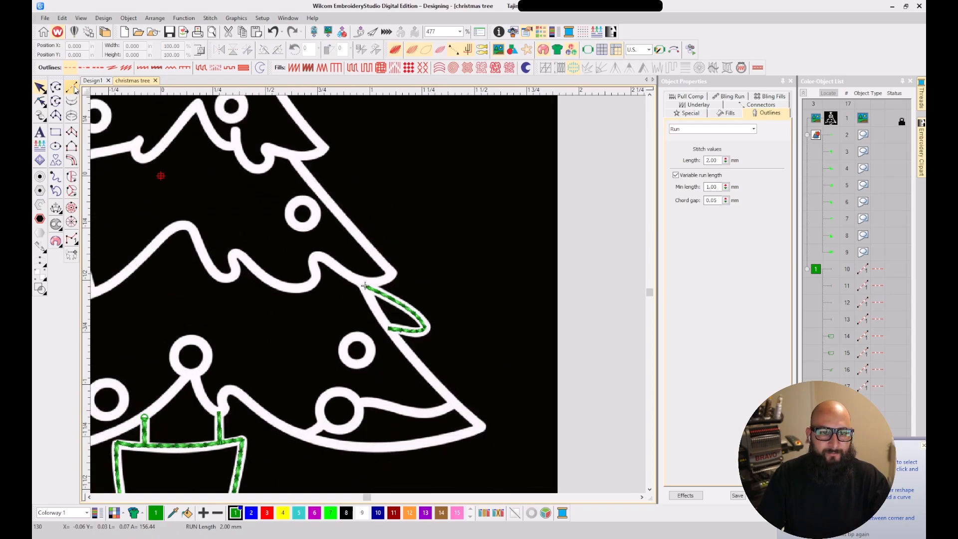
{"action": "scroll", "coordinate": [402, 282], "scroll_direction": "up", "scroll_amount": 5}
{"action": "left_click", "coordinate": [281, 285]}
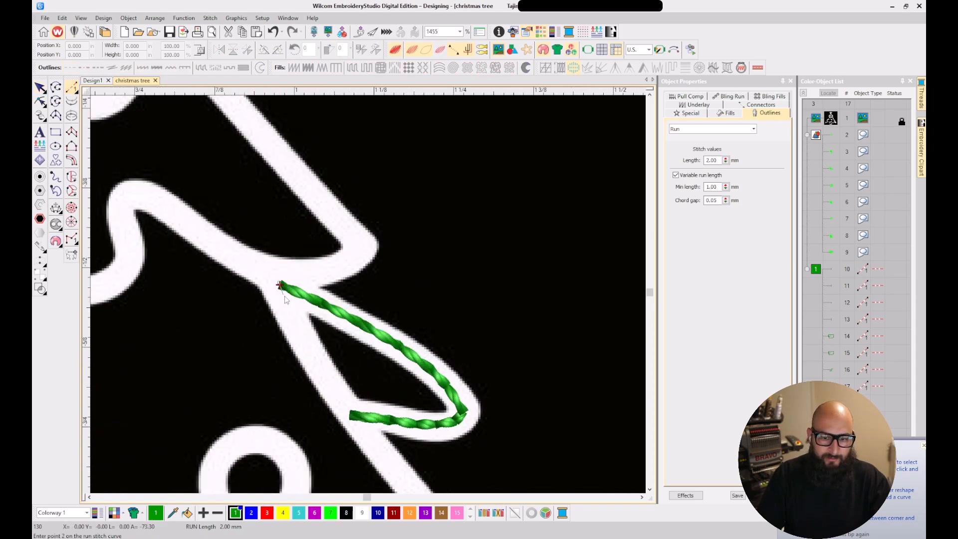
{"action": "left_click", "coordinate": [304, 343]}
{"action": "left_click", "coordinate": [354, 418]}
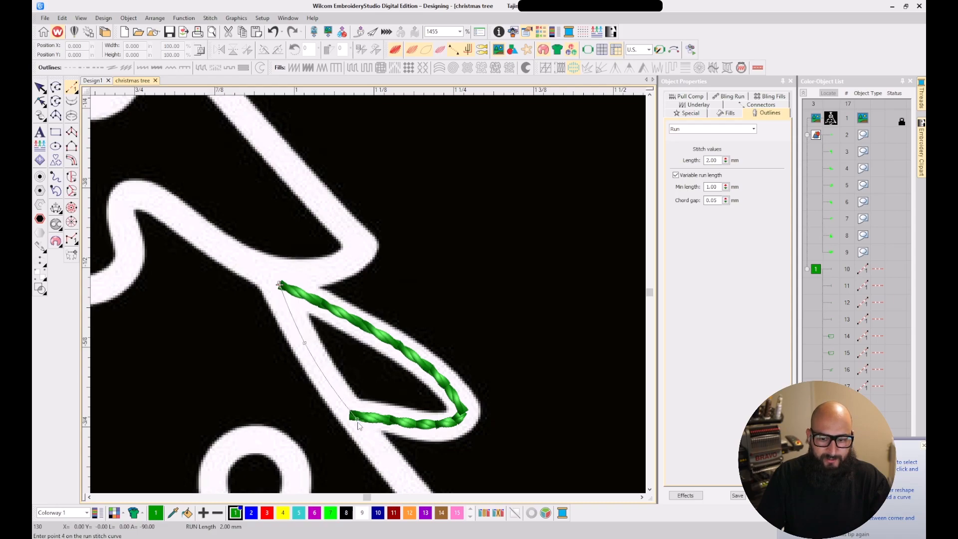
{"action": "left_click", "coordinate": [391, 466]}
{"action": "scroll", "coordinate": [392, 469], "scroll_direction": "down", "scroll_amount": 1}
{"action": "scroll", "coordinate": [369, 297], "scroll_direction": "down", "scroll_amount": 3}
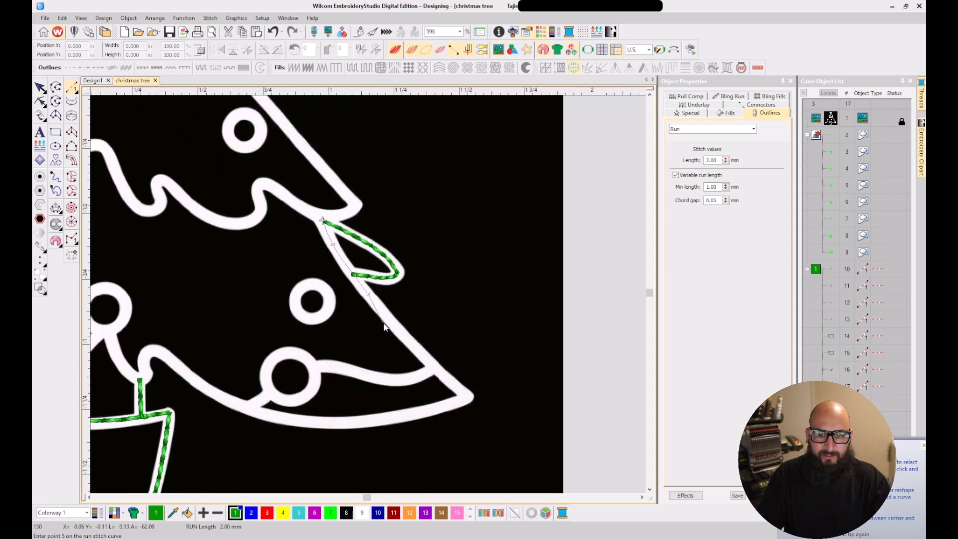
{"action": "scroll", "coordinate": [370, 299], "scroll_direction": "up", "scroll_amount": 2}
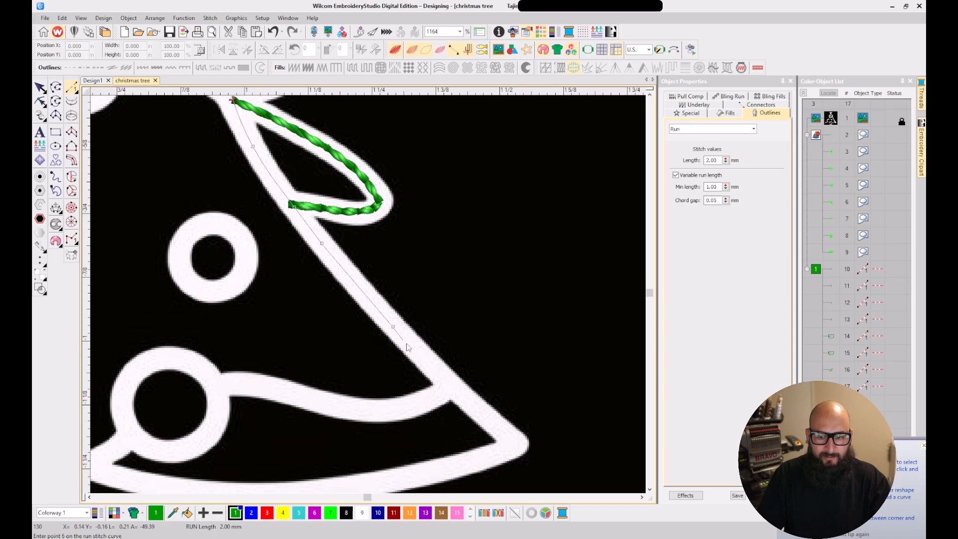
{"action": "left_click", "coordinate": [449, 387]}
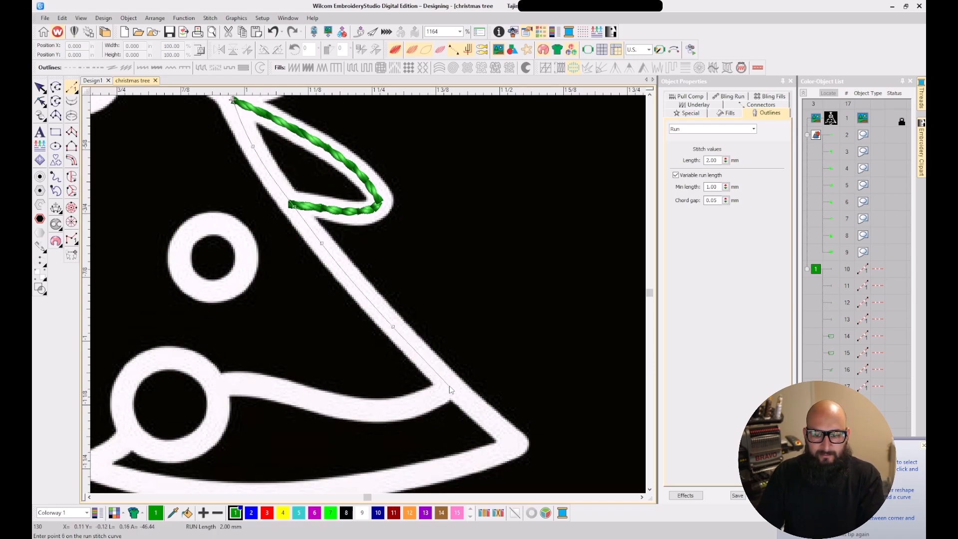
{"action": "key", "text": "Return"}
Trace the bottom tier's wavy garland line as a run stitch from the side line to the large lower-right ornament
{"action": "scroll", "coordinate": [452, 388], "scroll_direction": "down", "scroll_amount": 3}
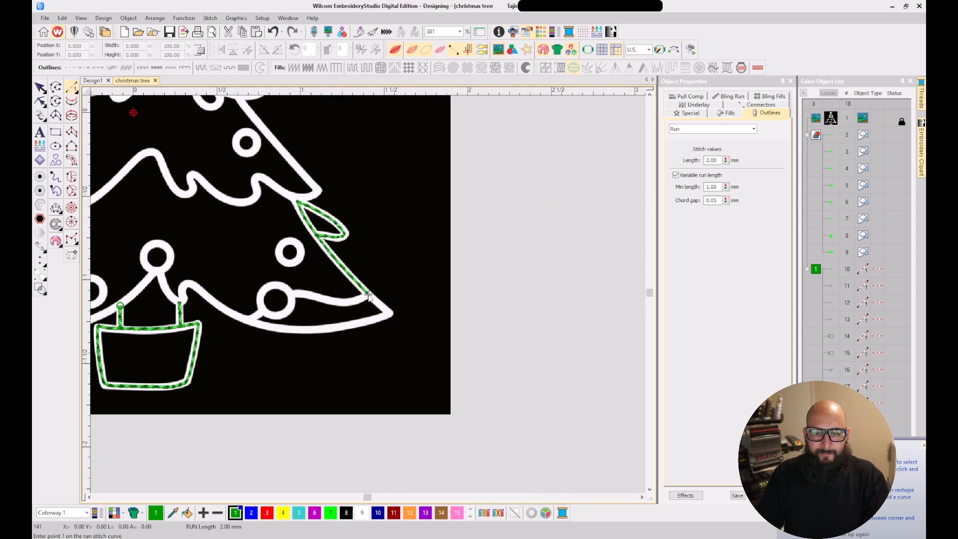
{"action": "scroll", "coordinate": [363, 302], "scroll_direction": "up", "scroll_amount": 3}
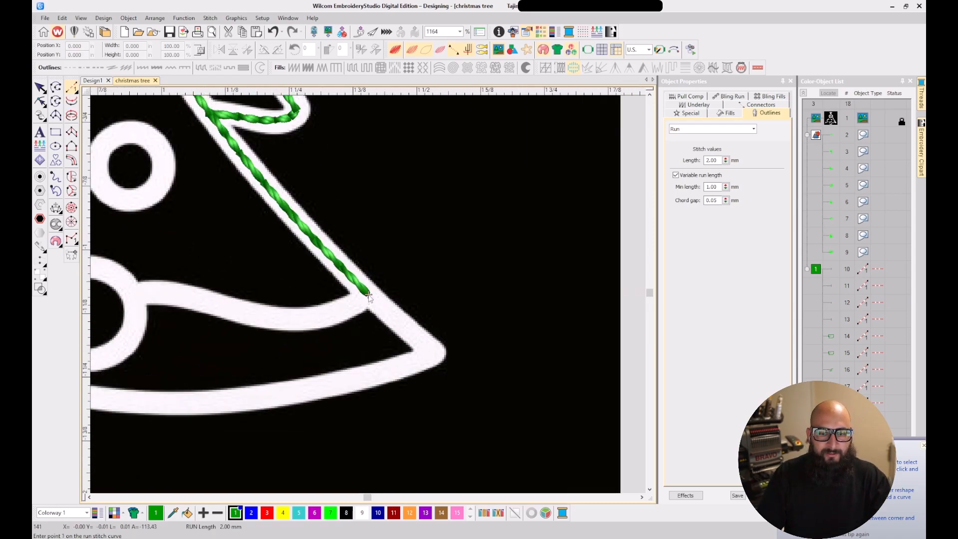
{"action": "scroll", "coordinate": [368, 297], "scroll_direction": "down", "scroll_amount": 2}
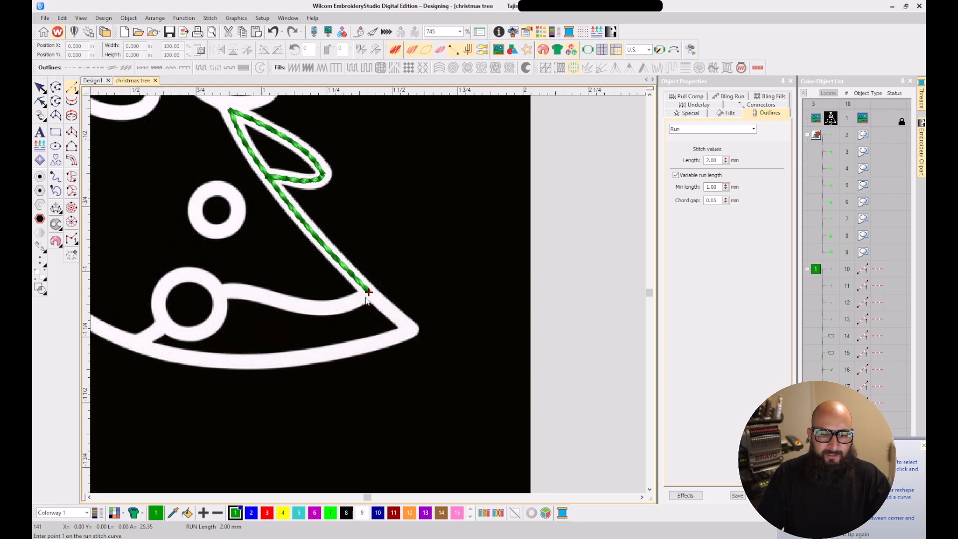
{"action": "scroll", "coordinate": [372, 295], "scroll_direction": "down", "scroll_amount": 3}
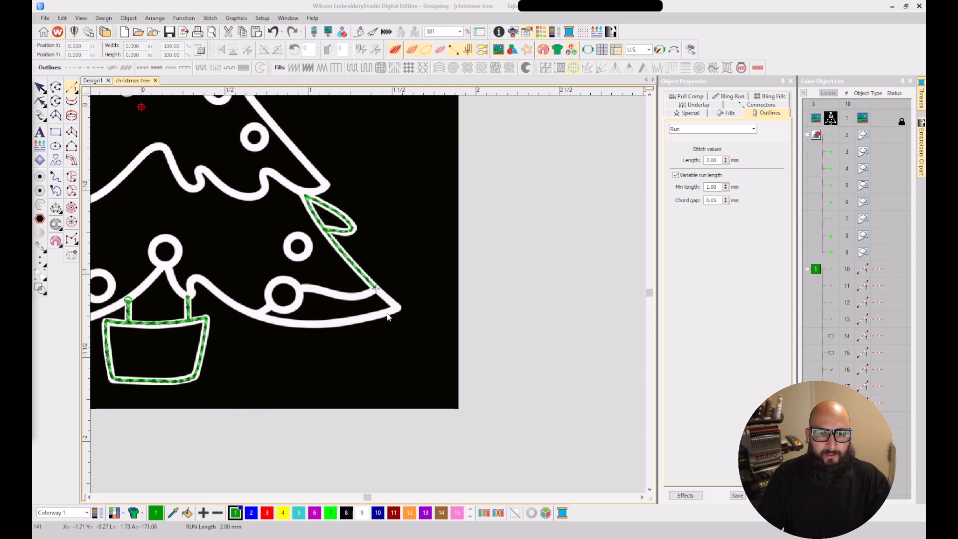
{"action": "scroll", "coordinate": [393, 300], "scroll_direction": "up", "scroll_amount": 3}
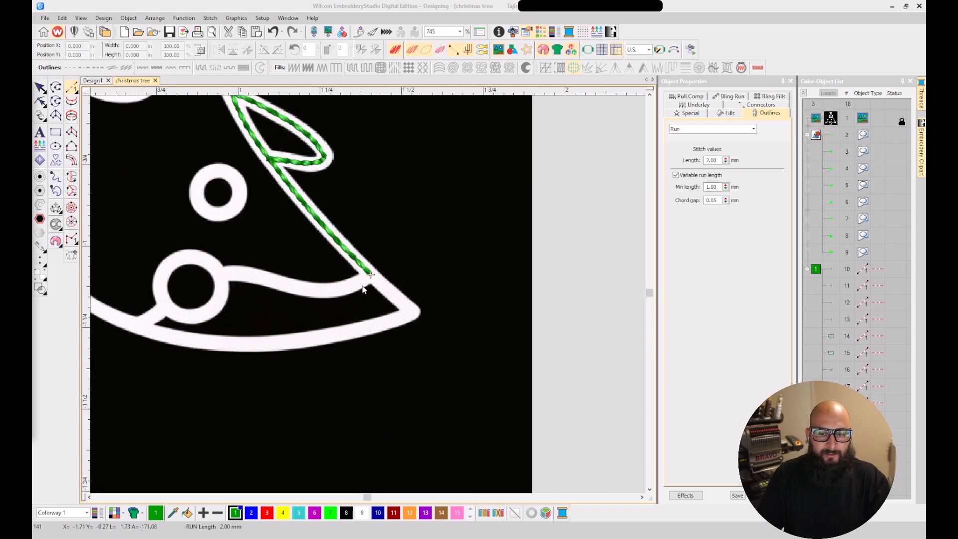
{"action": "left_click", "coordinate": [371, 275]}
{"action": "left_click", "coordinate": [321, 291]}
{"action": "left_click", "coordinate": [277, 283]}
{"action": "left_click", "coordinate": [245, 273]}
{"action": "left_click", "coordinate": [219, 275]}
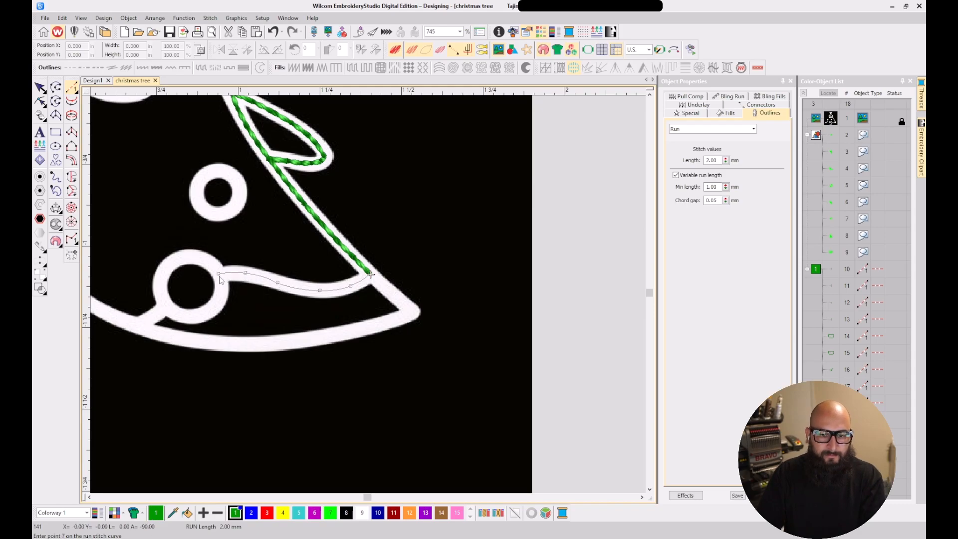
{"action": "key", "text": "Return"}
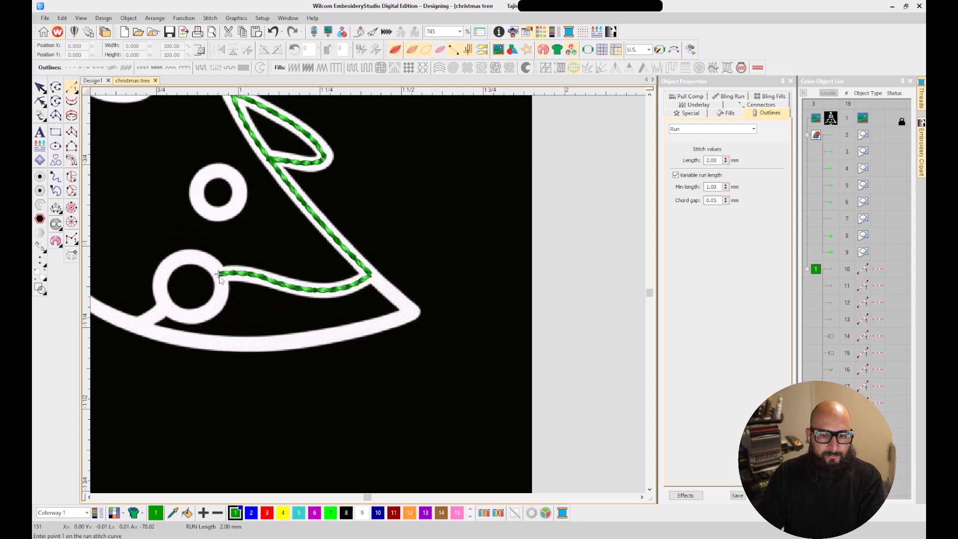
Digitize a curved run along the lower half of the large ornament, from the garland junction to its short connecting line
{"action": "scroll", "coordinate": [220, 279], "scroll_direction": "up", "scroll_amount": 4}
{"action": "left_click", "coordinate": [375, 291]}
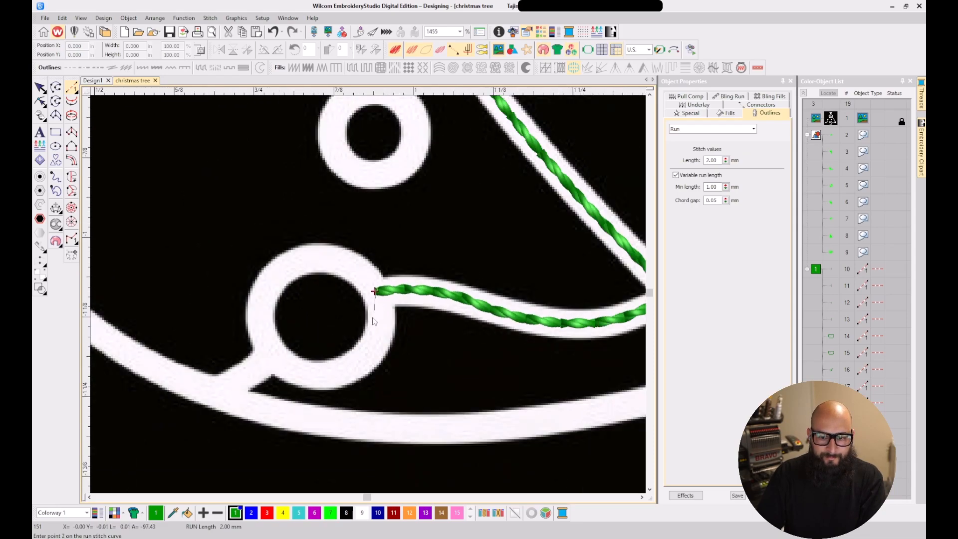
{"action": "left_click", "coordinate": [379, 332]}
{"action": "left_click", "coordinate": [359, 363]}
{"action": "left_click", "coordinate": [332, 375]}
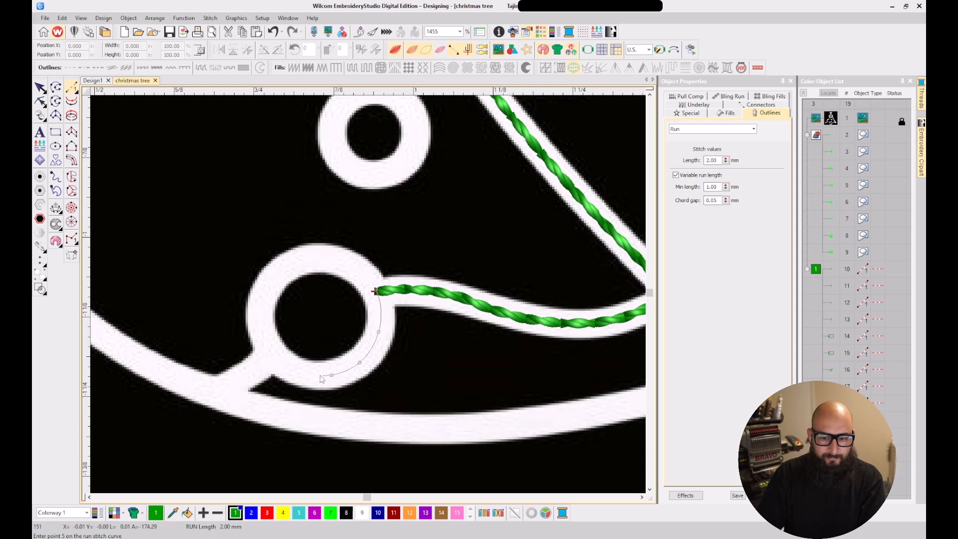
{"action": "left_click", "coordinate": [295, 373]}
{"action": "left_click", "coordinate": [273, 356]}
{"action": "key", "text": "Return"}
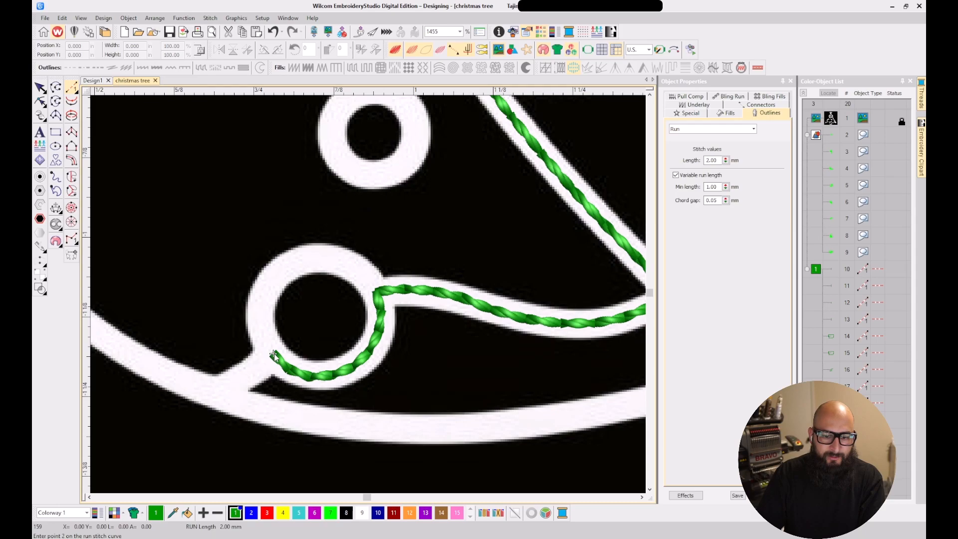
Add a straight run along the short line from the ornament to the tree's bottom edge and backtrack it to the ornament
{"action": "left_click", "coordinate": [218, 396]}
{"action": "key", "text": "Return"}
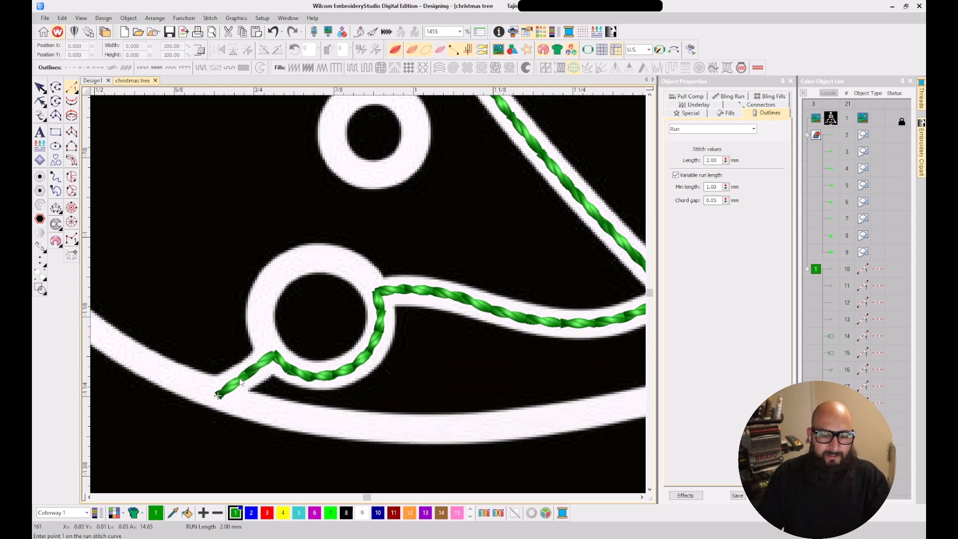
{"action": "key", "text": "Escape"}
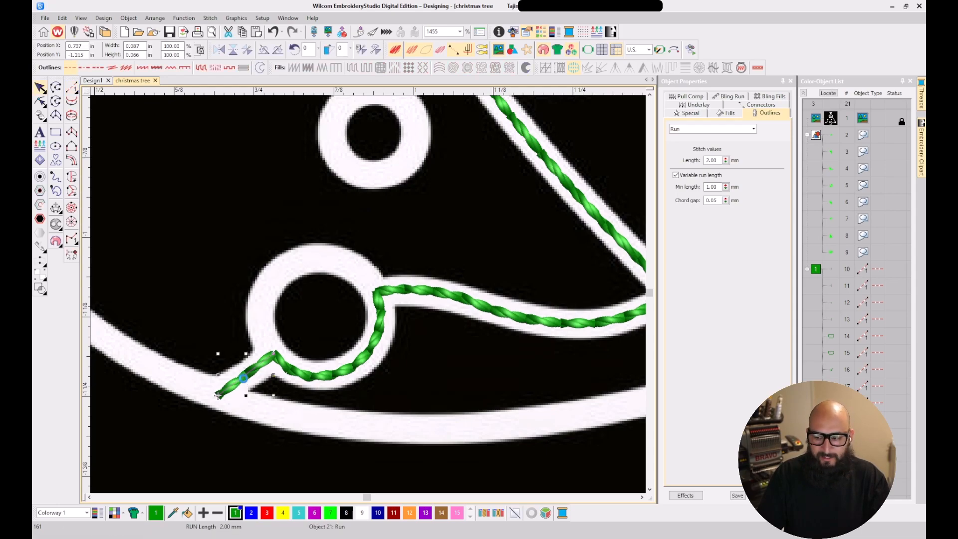
{"action": "key", "text": "ctrl+shift+b"}
{"action": "left_click", "coordinate": [277, 330]}
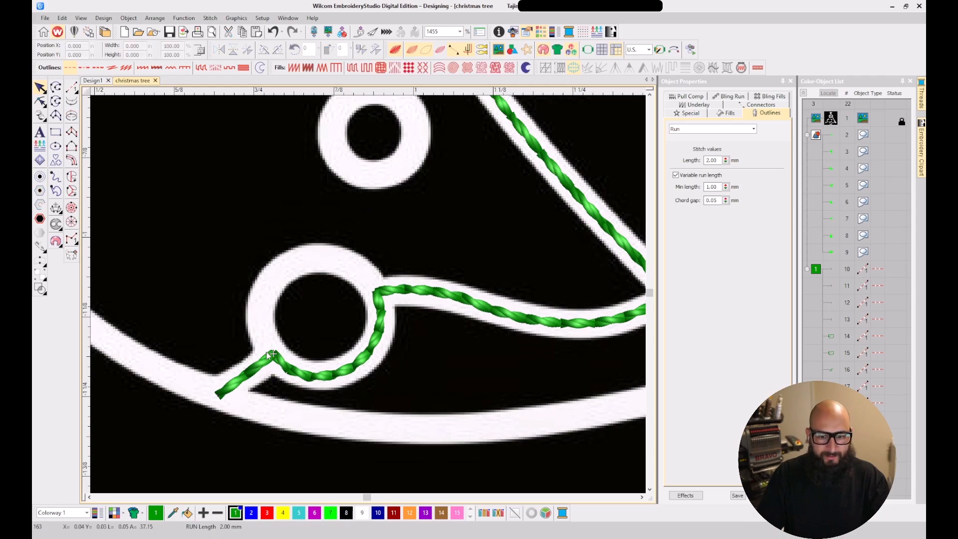
Trace the upper half of the large lower-right ornament as a run stitch from its short connecting line back to the garland junction
{"action": "left_click", "coordinate": [71, 87]}
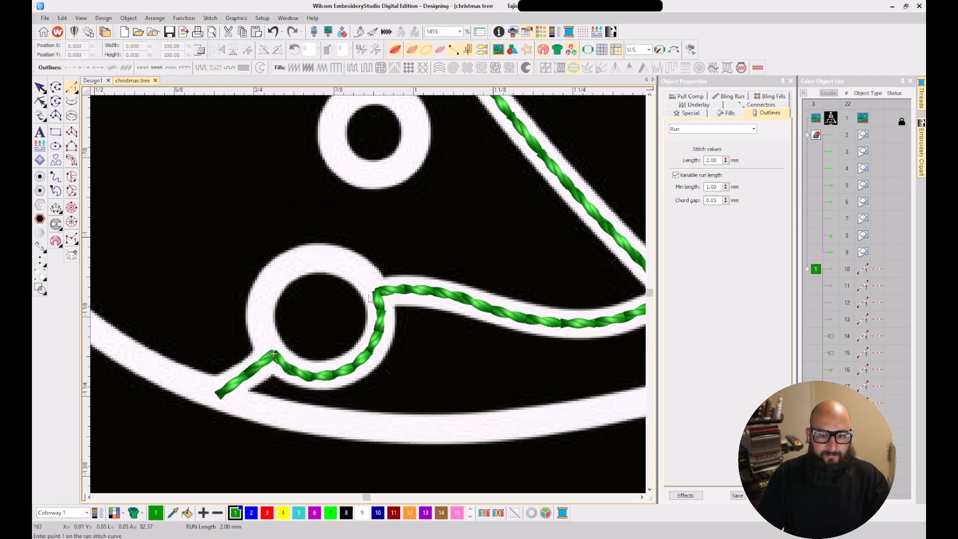
{"action": "scroll", "coordinate": [116, 381], "scroll_direction": "up", "scroll_amount": 2}
{"action": "left_click", "coordinate": [361, 338]}
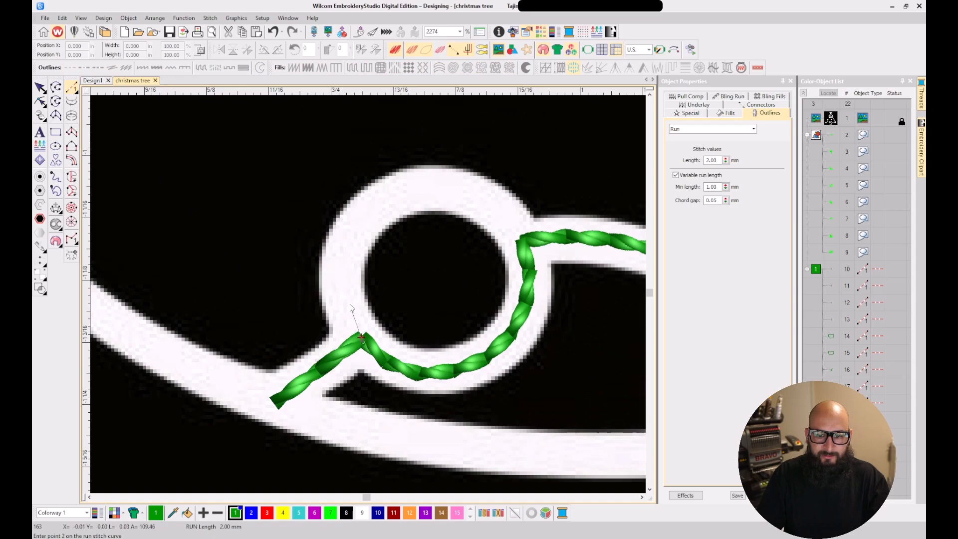
{"action": "left_click", "coordinate": [342, 295]}
{"action": "left_click", "coordinate": [354, 226]}
{"action": "left_click", "coordinate": [436, 185]}
{"action": "left_click", "coordinate": [508, 223]}
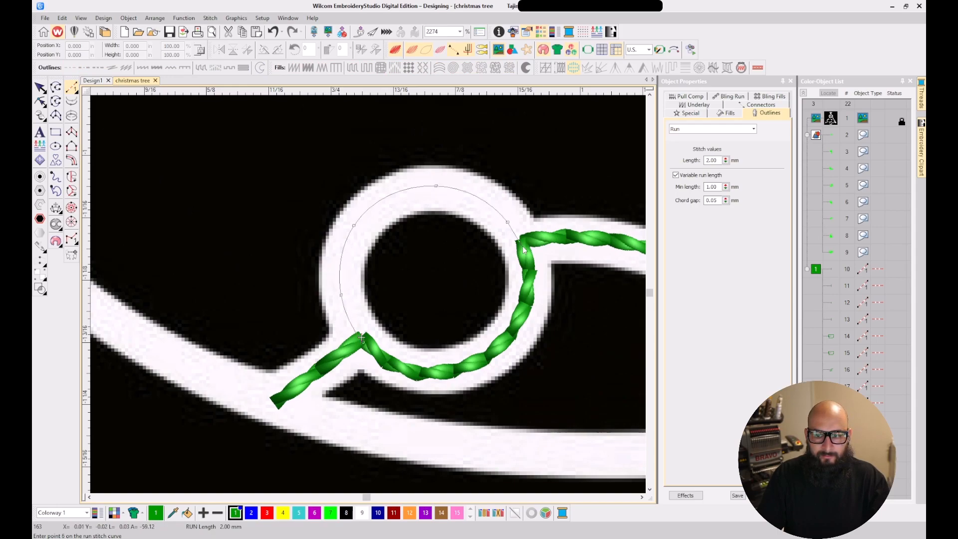
{"action": "left_click", "coordinate": [524, 249]}
{"action": "key", "text": "Return"}
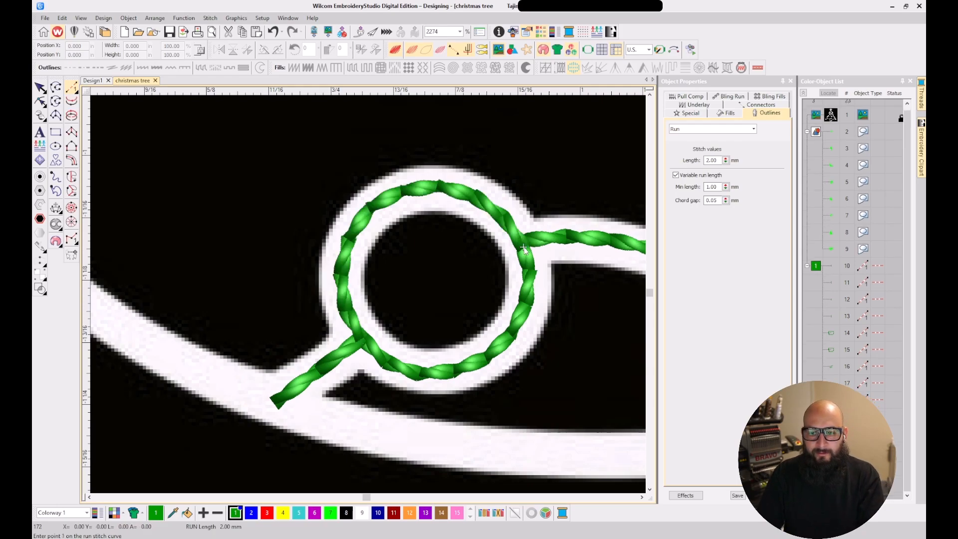
Backtrack the run along the large ornament's upper half so the path returns to the short connecting line
{"action": "key", "text": "shift+z"}
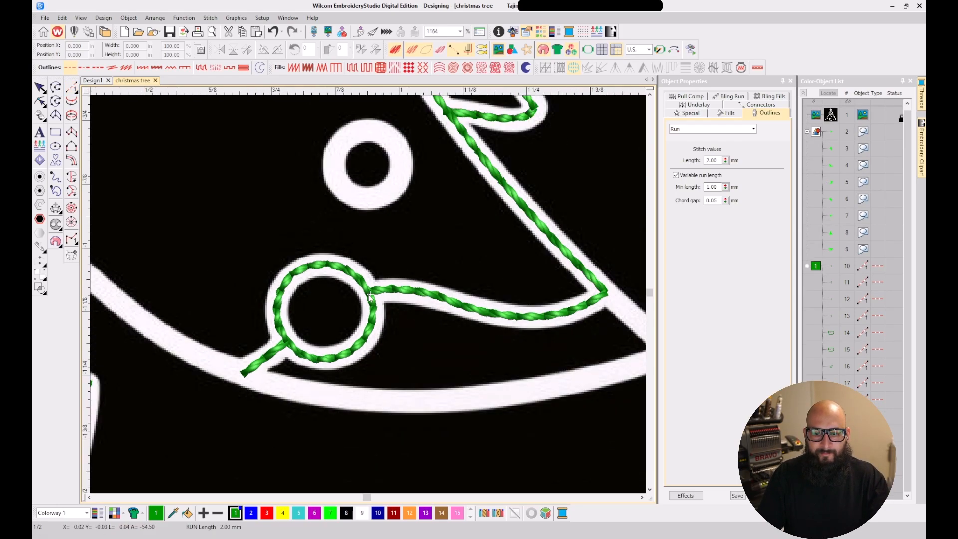
{"action": "key", "text": "Escape"}
{"action": "left_click", "coordinate": [404, 292]}
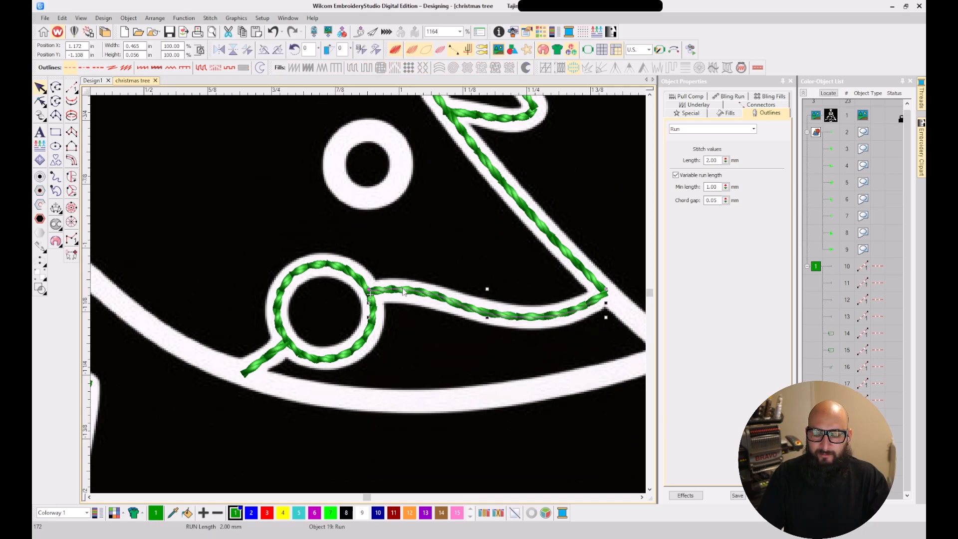
{"action": "left_click", "coordinate": [295, 307]}
{"action": "left_click", "coordinate": [301, 267]}
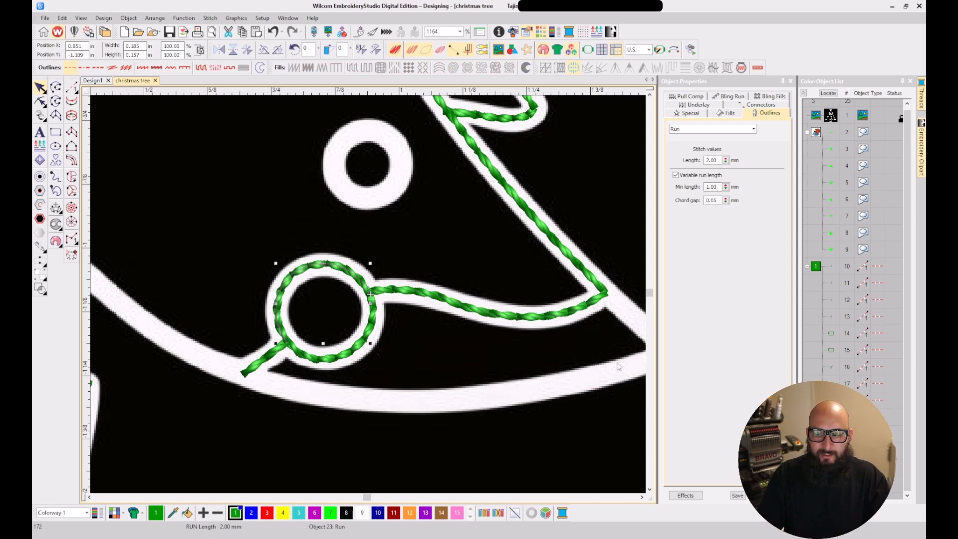
{"action": "key", "text": "ctrl+d"}
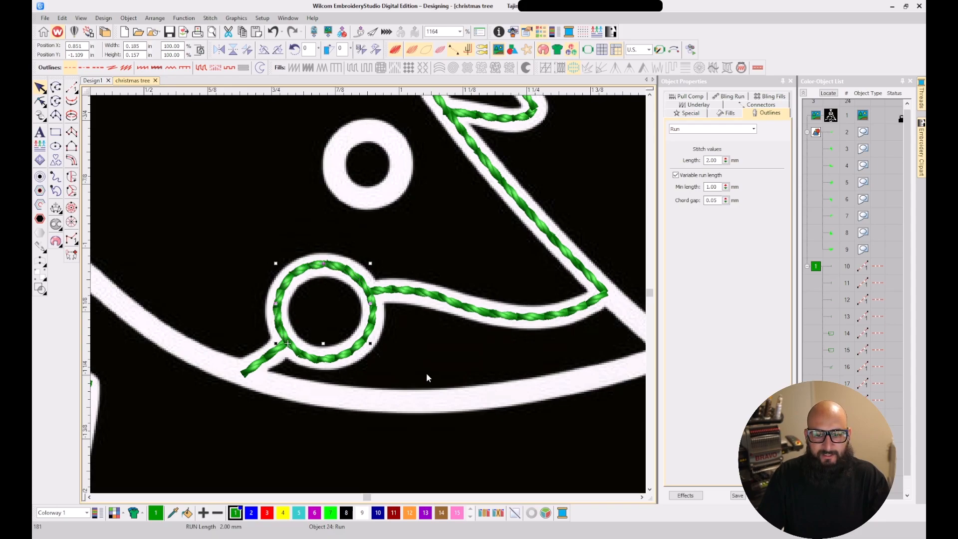
Backtrack the run along the large ornament's lower half and move the copy to the end of the stitching sequence
{"action": "left_click", "coordinate": [317, 359]}
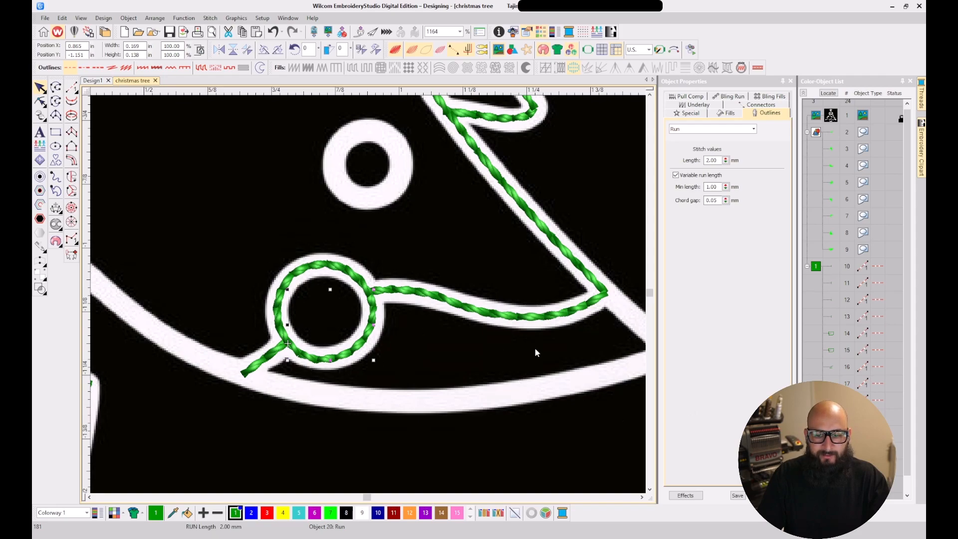
{"action": "key", "text": "ctrl+d"}
{"action": "scroll", "coordinate": [913, 337], "scroll_direction": "down", "scroll_amount": 1}
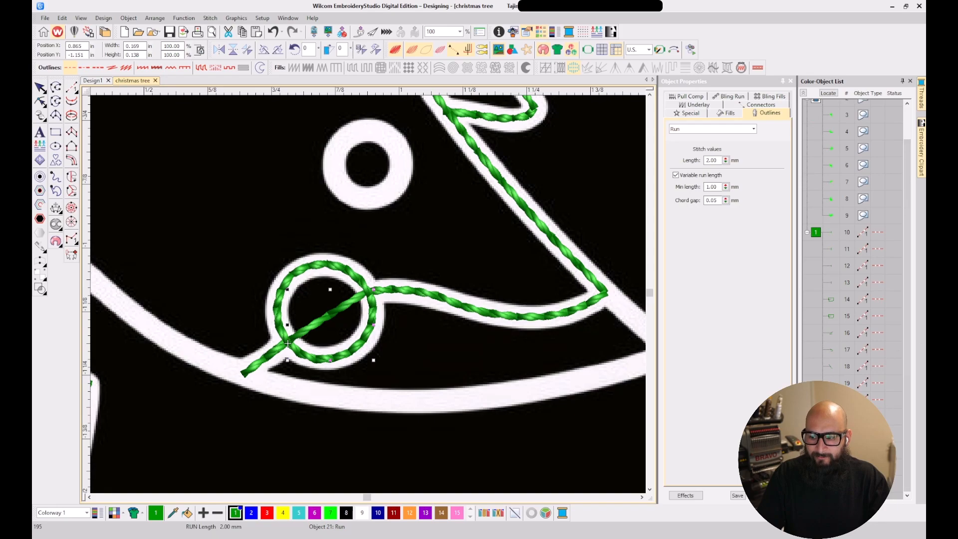
{"action": "key", "text": "ctrl+x"}
{"action": "key", "text": "ctrl+v"}
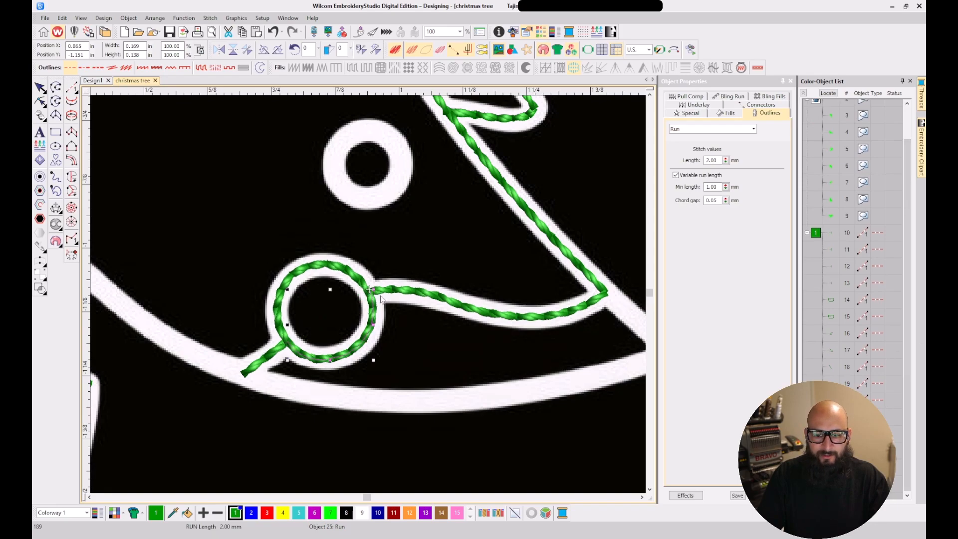
Backtrack the wavy garland run to the tree's side line and place the copy last in the stitching sequence
{"action": "left_click", "coordinate": [406, 294]}
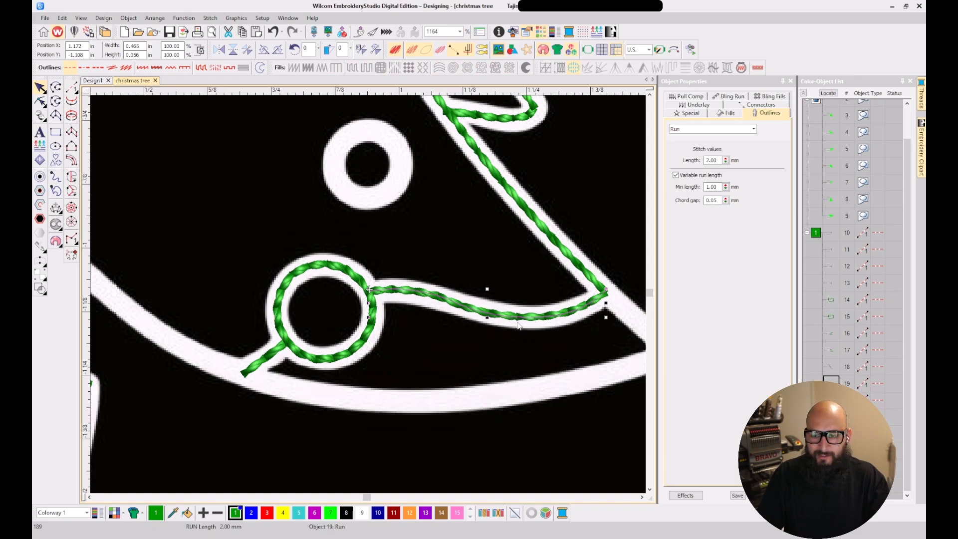
{"action": "key", "text": "ctrl+d"}
{"action": "left_click", "coordinate": [834, 380]}
{"action": "key", "text": "j"}
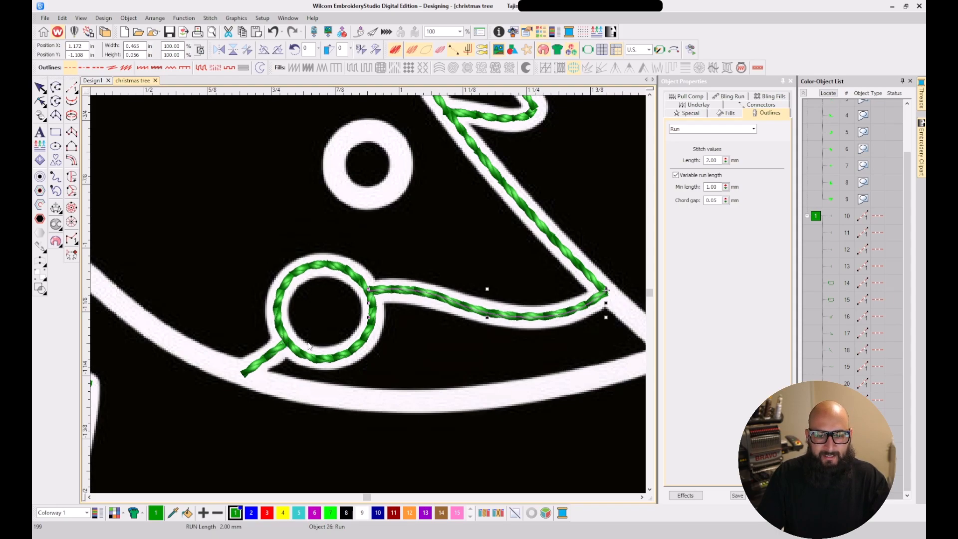
Trace a run from the garland and side line junction around the lower-right corner, along the bottom edge to the ornament's short line
{"action": "scroll", "coordinate": [606, 316], "scroll_direction": "down", "scroll_amount": 2}
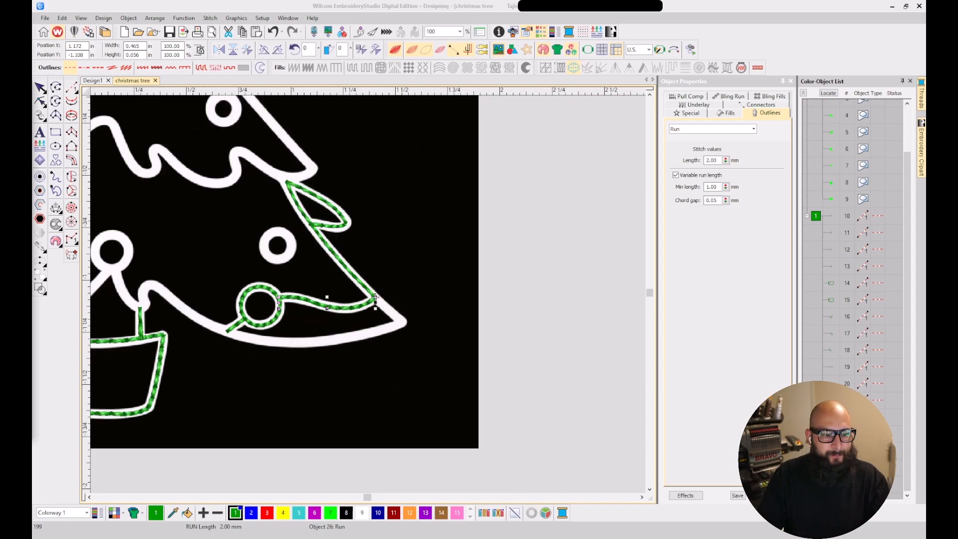
{"action": "left_click", "coordinate": [72, 88]}
{"action": "scroll", "coordinate": [368, 310], "scroll_direction": "up", "scroll_amount": 2}
{"action": "left_click", "coordinate": [374, 282]}
{"action": "left_click", "coordinate": [425, 327]}
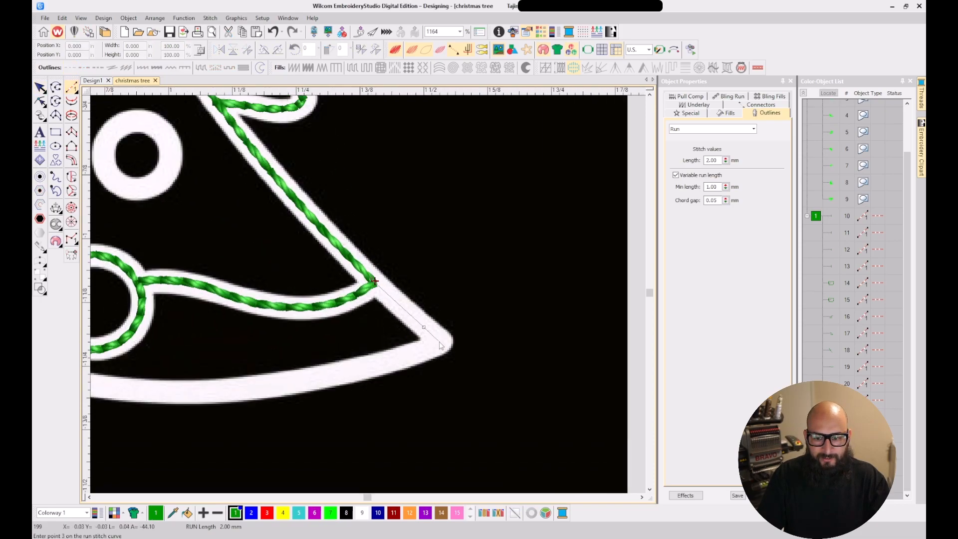
{"action": "left_click", "coordinate": [443, 341]}
{"action": "left_click", "coordinate": [404, 357]}
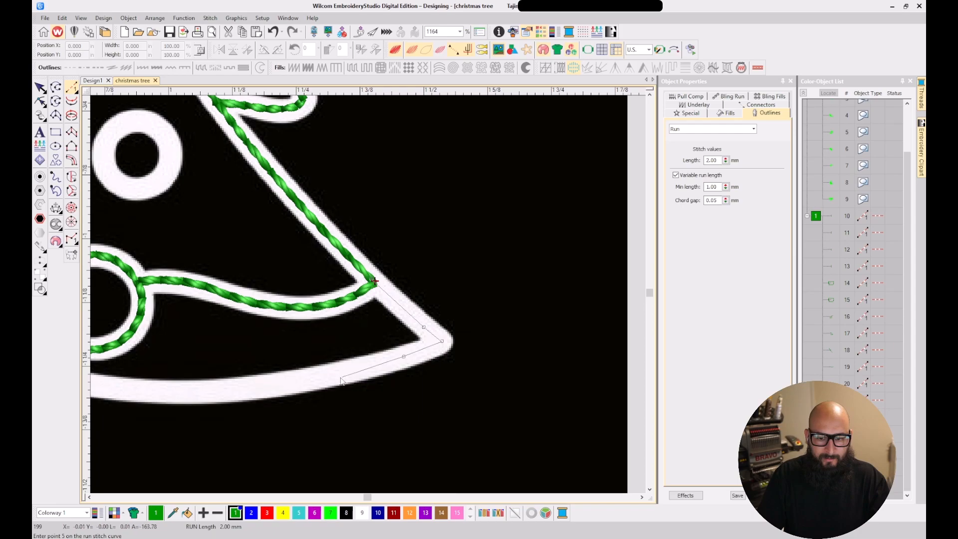
{"action": "left_click", "coordinate": [288, 384]}
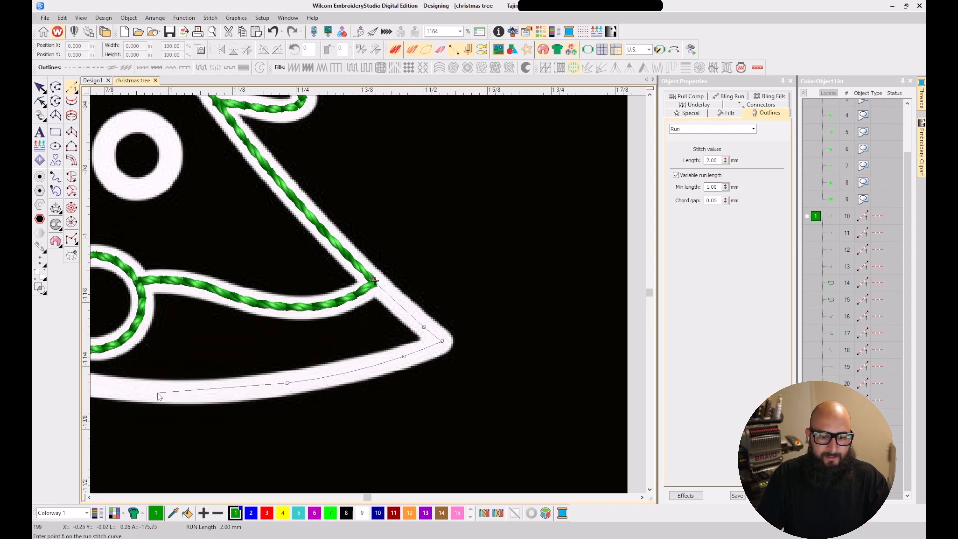
{"action": "left_click", "coordinate": [153, 392]}
{"action": "scroll", "coordinate": [135, 393], "scroll_direction": "down", "scroll_amount": 2}
{"action": "scroll", "coordinate": [318, 291], "scroll_direction": "up", "scroll_amount": 3}
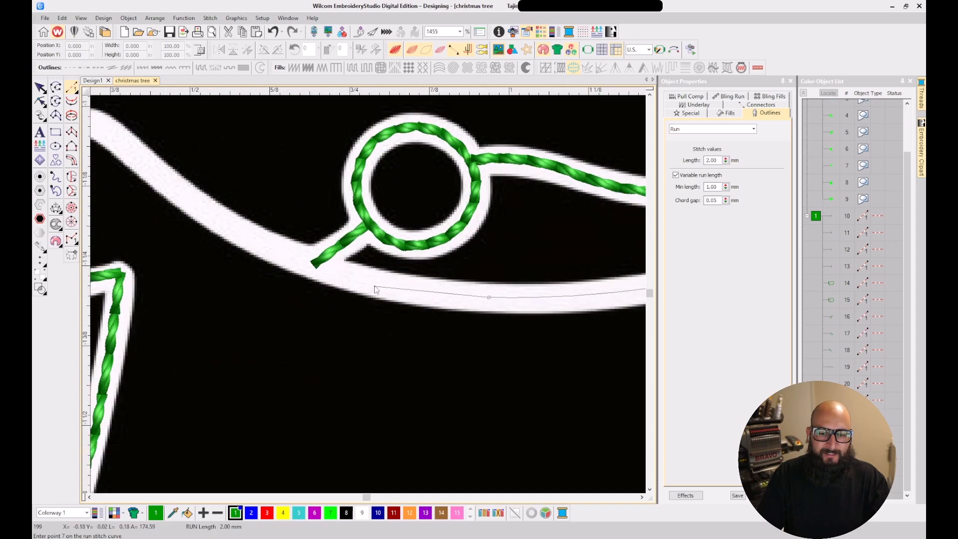
{"action": "left_click", "coordinate": [341, 273]}
{"action": "left_click", "coordinate": [316, 266]}
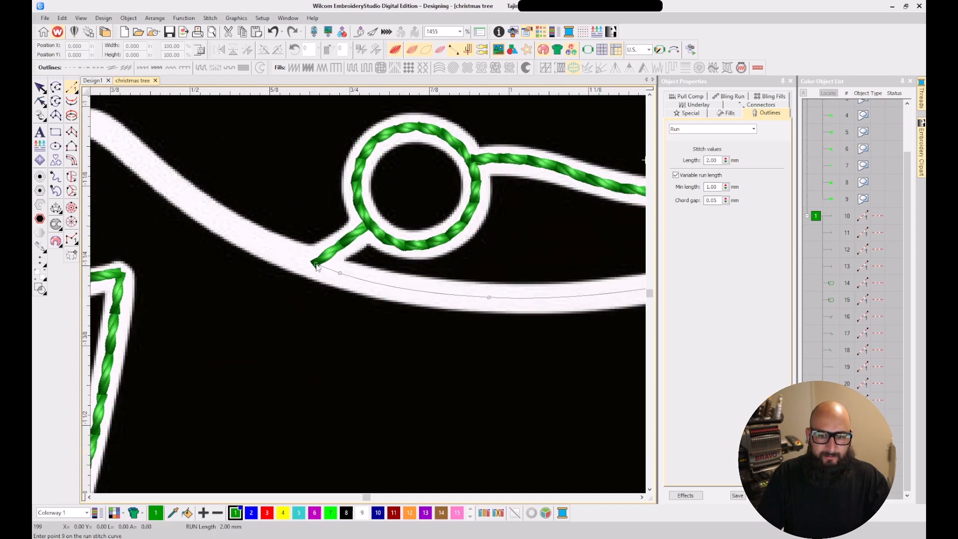
Continue the run along the tree's bottom edge, over the curved hump and down to the top of the right trunk line
{"action": "left_click", "coordinate": [232, 229]}
{"action": "left_click", "coordinate": [187, 198]}
{"action": "scroll", "coordinate": [189, 201], "scroll_direction": "down", "scroll_amount": 2}
{"action": "scroll", "coordinate": [369, 294], "scroll_direction": "up", "scroll_amount": 2}
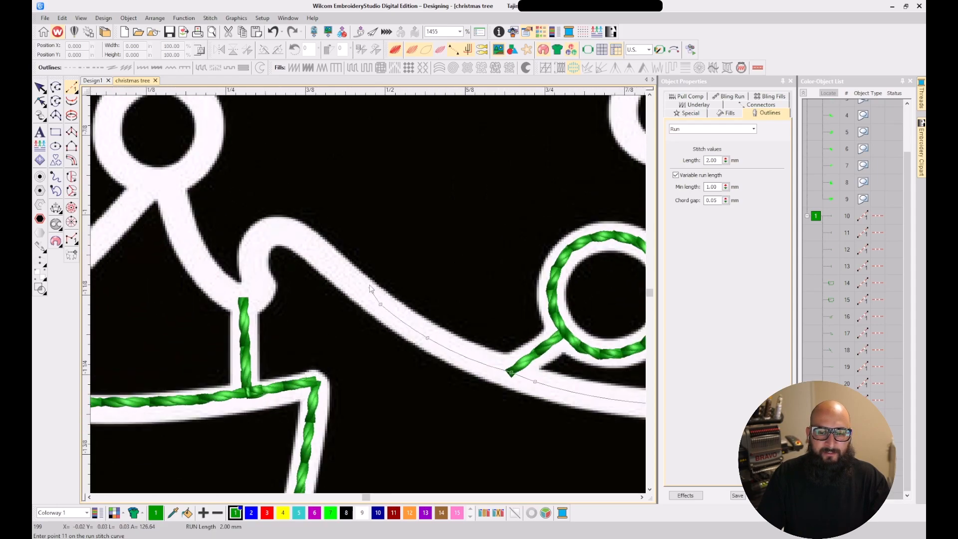
{"action": "left_click", "coordinate": [339, 271]}
{"action": "left_click", "coordinate": [309, 244]}
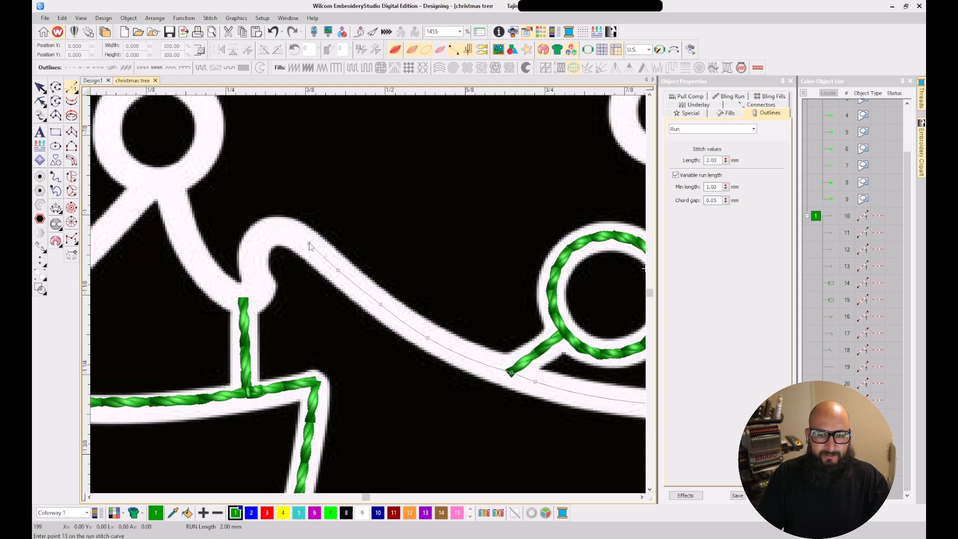
{"action": "left_click", "coordinate": [285, 231]}
{"action": "left_click", "coordinate": [259, 236]}
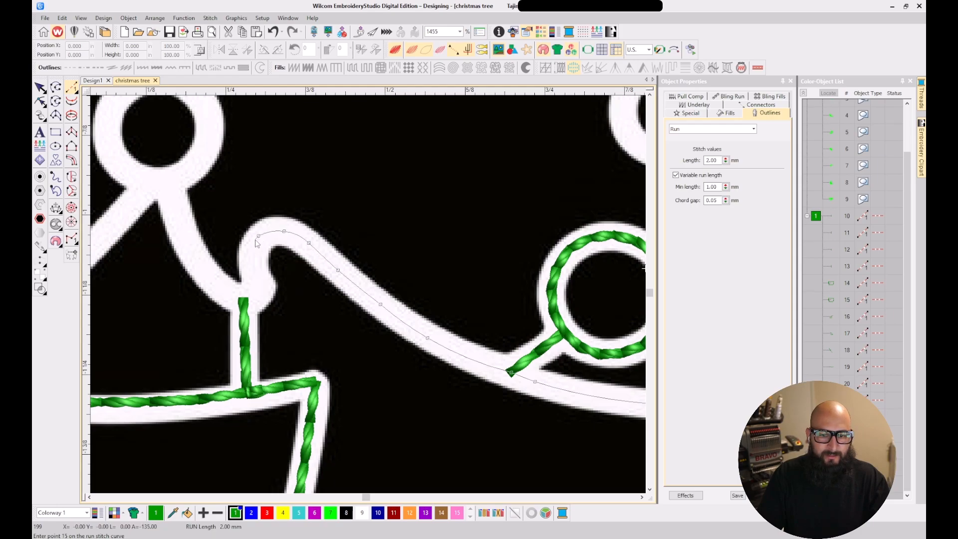
{"action": "left_click", "coordinate": [249, 255]}
{"action": "left_click", "coordinate": [256, 280]}
{"action": "left_click", "coordinate": [262, 295]}
{"action": "left_click", "coordinate": [245, 309]}
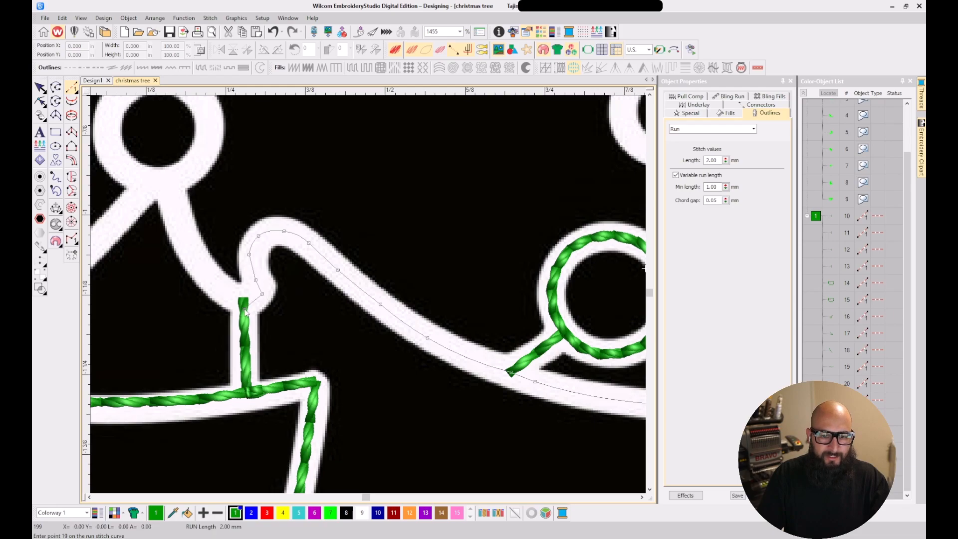
Extend the run from the right trunk line up the curved edge to the base of the central ornament and finish it
{"action": "scroll", "coordinate": [245, 295], "scroll_direction": "down", "scroll_amount": 3}
{"action": "scroll", "coordinate": [368, 294], "scroll_direction": "up", "scroll_amount": 4}
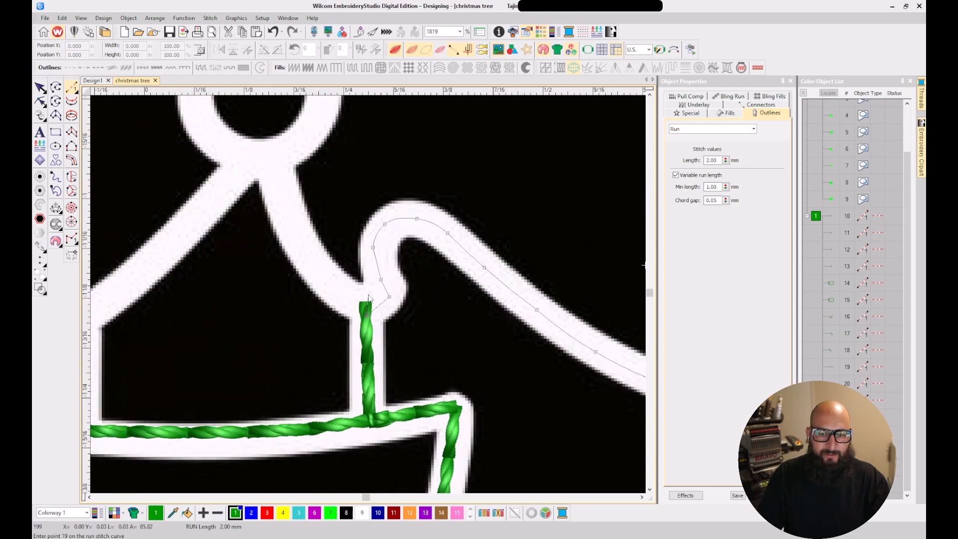
{"action": "left_click", "coordinate": [324, 277]}
{"action": "left_click", "coordinate": [283, 203]}
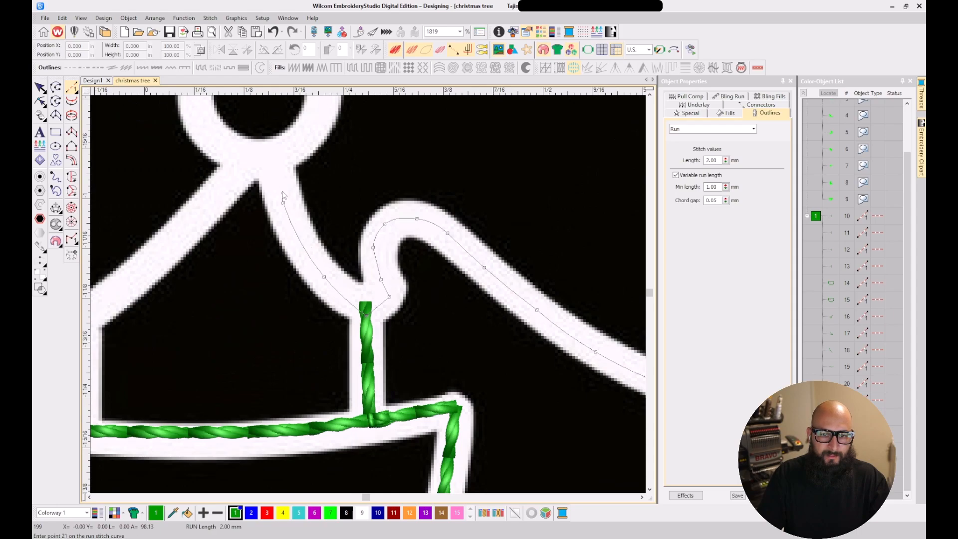
{"action": "left_click", "coordinate": [270, 159]}
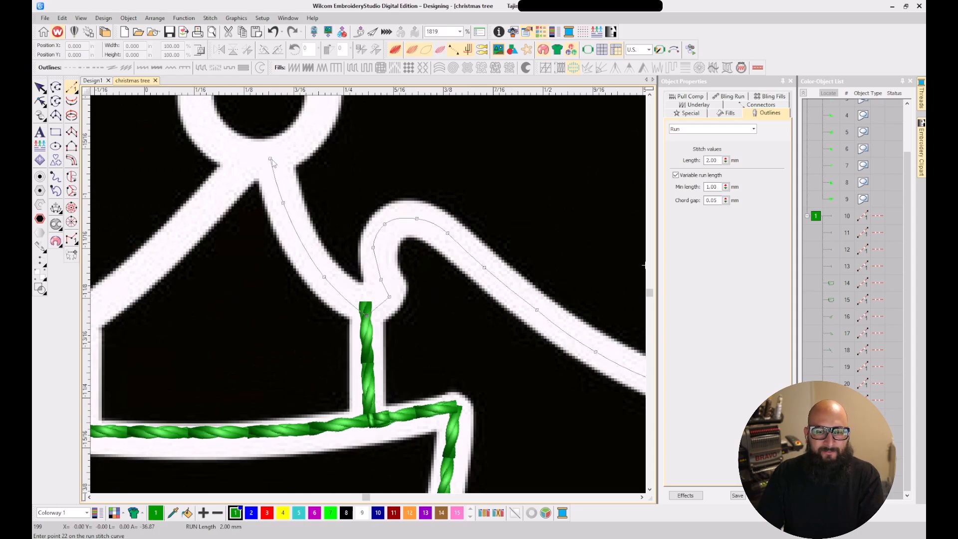
{"action": "key", "text": "Return"}
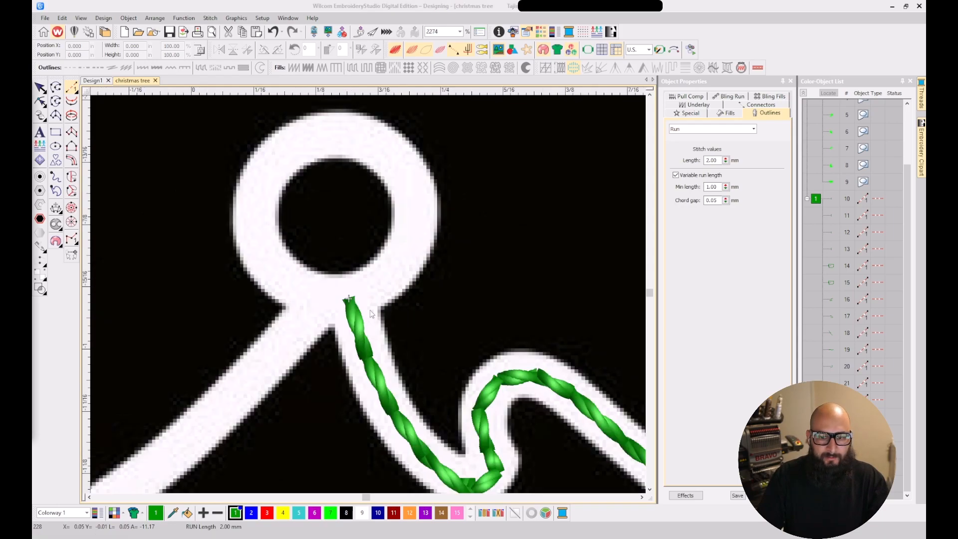
Trace the central ornament counterclockwise as a run stitch, ending at the junction with the left curved edge
{"action": "left_click", "coordinate": [393, 269]}
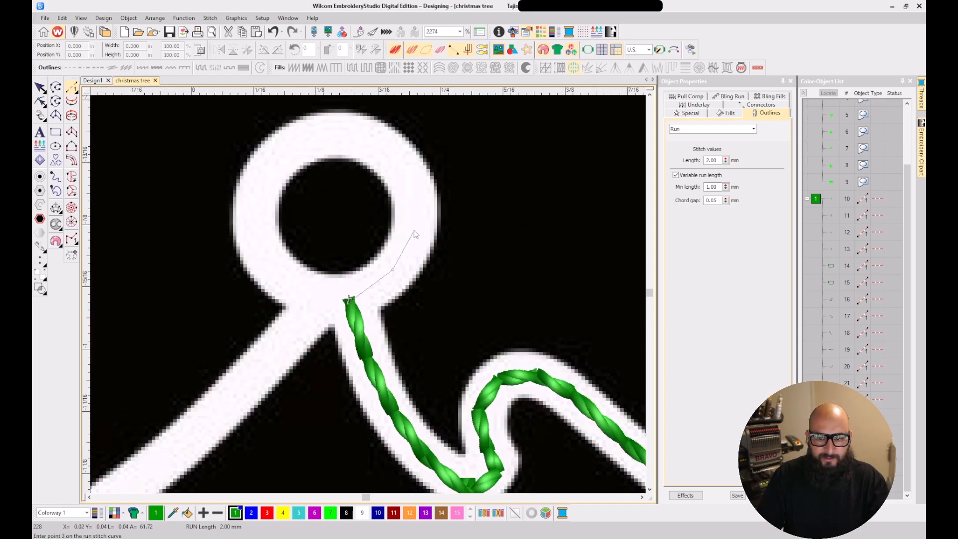
{"action": "left_click", "coordinate": [417, 219]}
{"action": "left_click", "coordinate": [395, 157]}
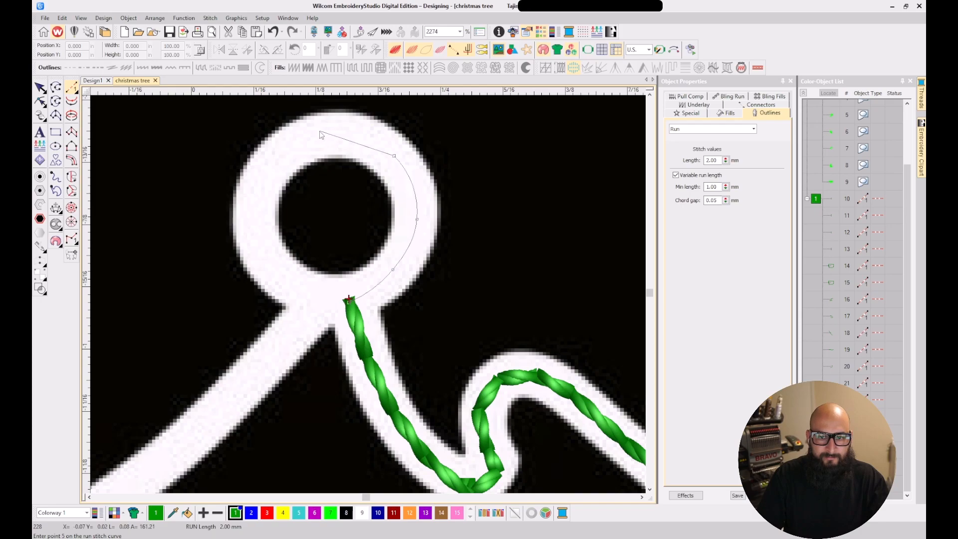
{"action": "left_click", "coordinate": [313, 135]}
{"action": "left_click", "coordinate": [258, 178]}
{"action": "left_click", "coordinate": [265, 263]}
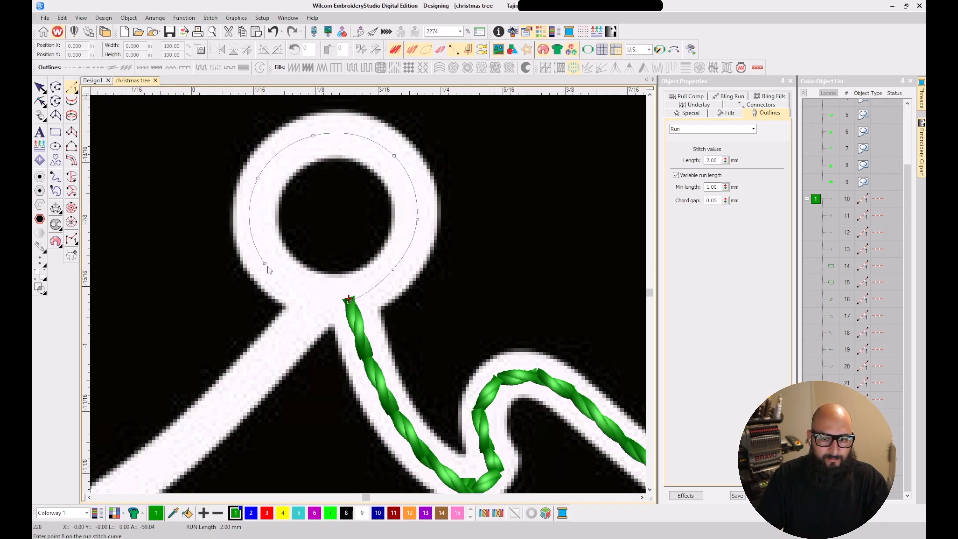
{"action": "left_click", "coordinate": [310, 300]}
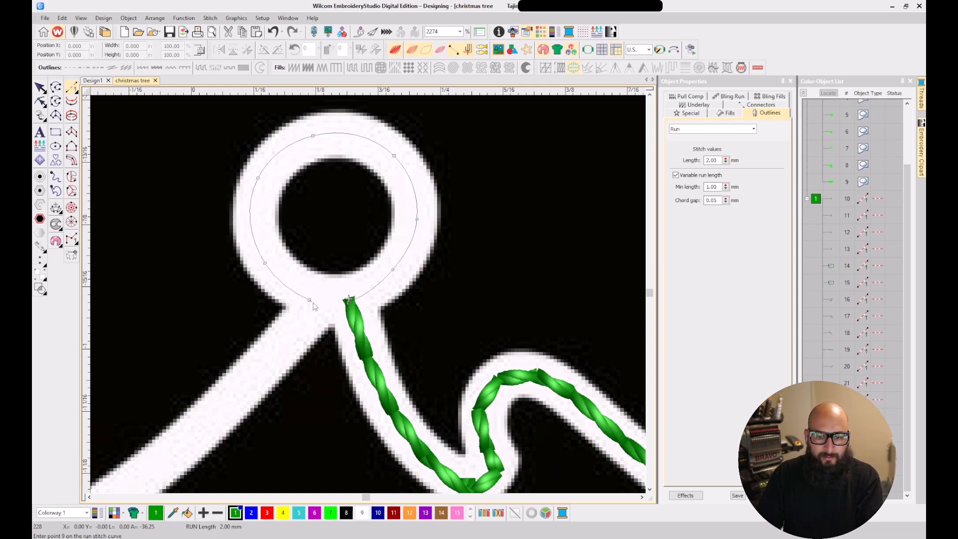
{"action": "key", "text": "Return"}
Close the gap at the central ornament's base with a short run and backtrack it to the left curved edge
{"action": "left_click", "coordinate": [309, 300]}
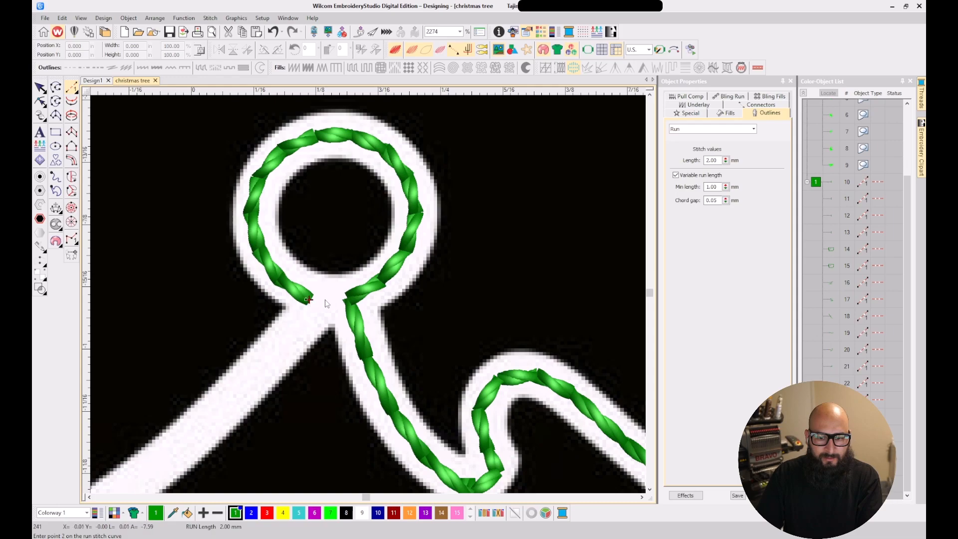
{"action": "left_click", "coordinate": [321, 303]}
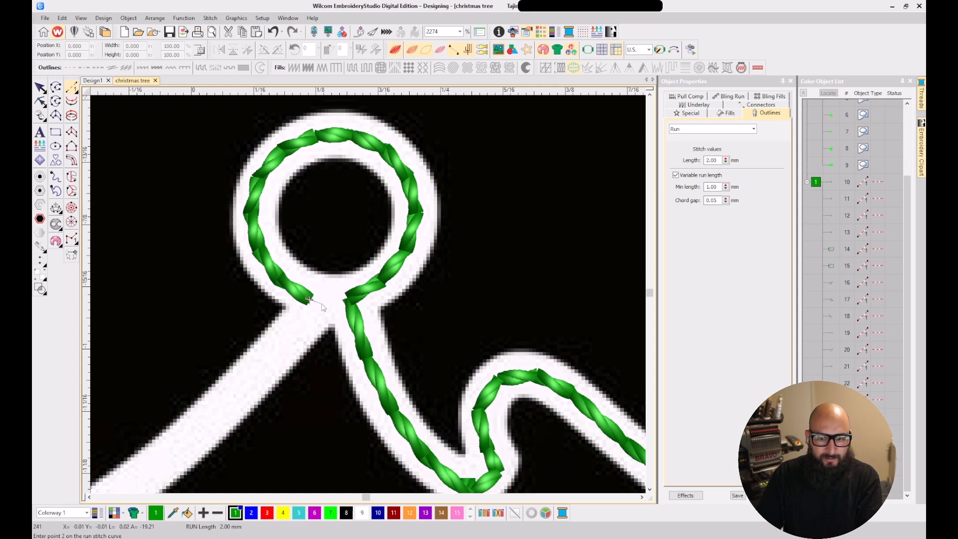
{"action": "left_click", "coordinate": [360, 298]}
{"action": "key", "text": "Return"}
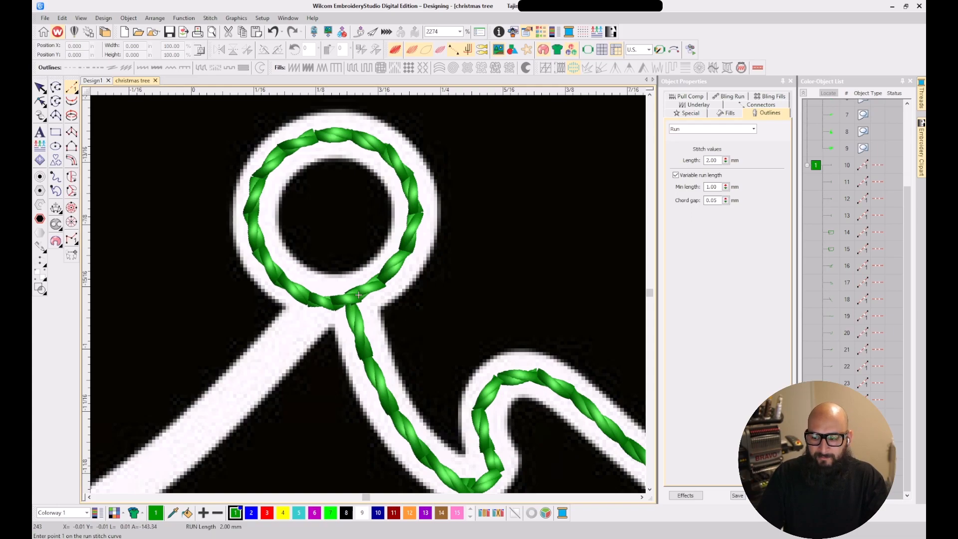
{"action": "key", "text": "Escape"}
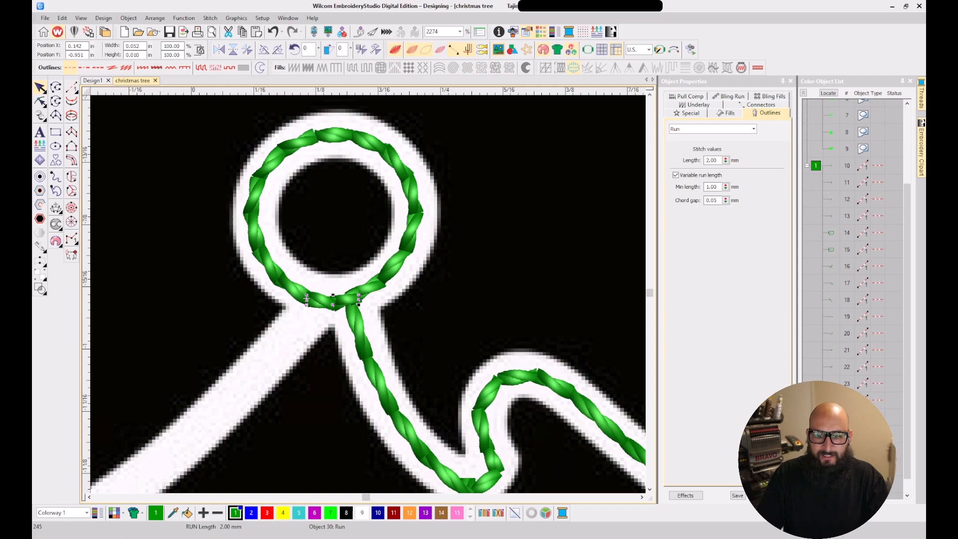
{"action": "left_click", "coordinate": [325, 341]}
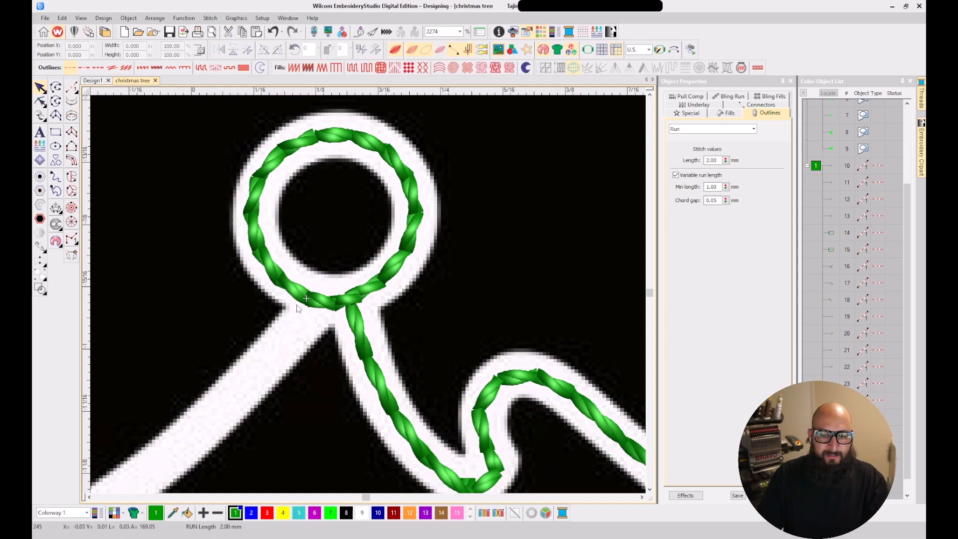
Select the short closing run at the base of the central ornament
{"action": "scroll", "coordinate": [297, 305], "scroll_direction": "down", "scroll_amount": 2}
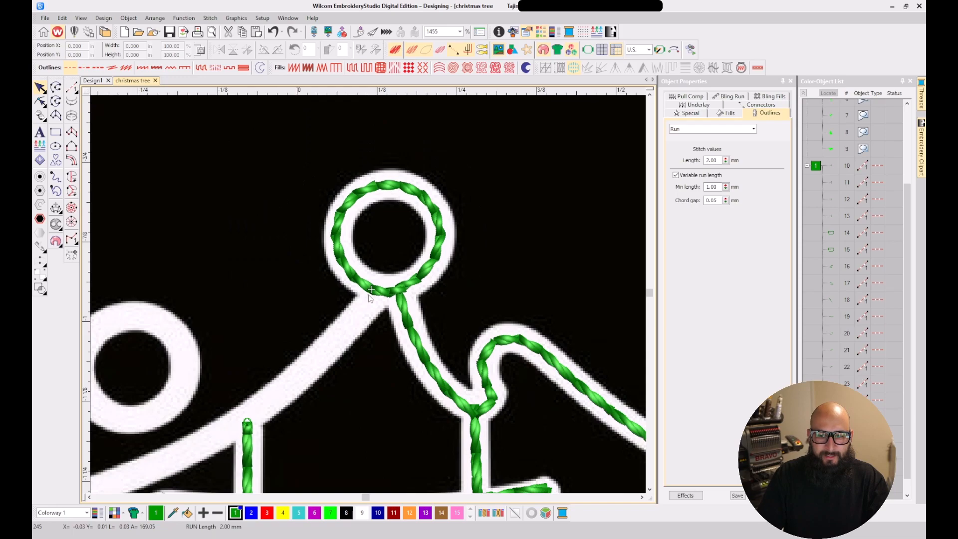
{"action": "scroll", "coordinate": [371, 290], "scroll_direction": "down", "scroll_amount": 5}
{"action": "scroll", "coordinate": [364, 290], "scroll_direction": "up", "scroll_amount": 4}
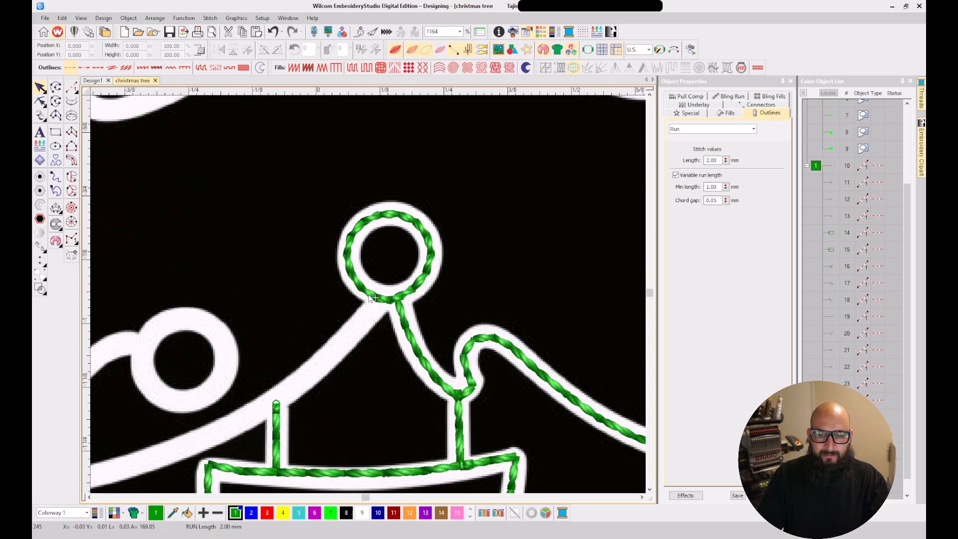
{"action": "scroll", "coordinate": [371, 298], "scroll_direction": "up", "scroll_amount": 1}
{"action": "scroll", "coordinate": [370, 298], "scroll_direction": "down", "scroll_amount": 4}
{"action": "scroll", "coordinate": [370, 298], "scroll_direction": "up", "scroll_amount": 2}
{"action": "scroll", "coordinate": [371, 298], "scroll_direction": "up", "scroll_amount": 1}
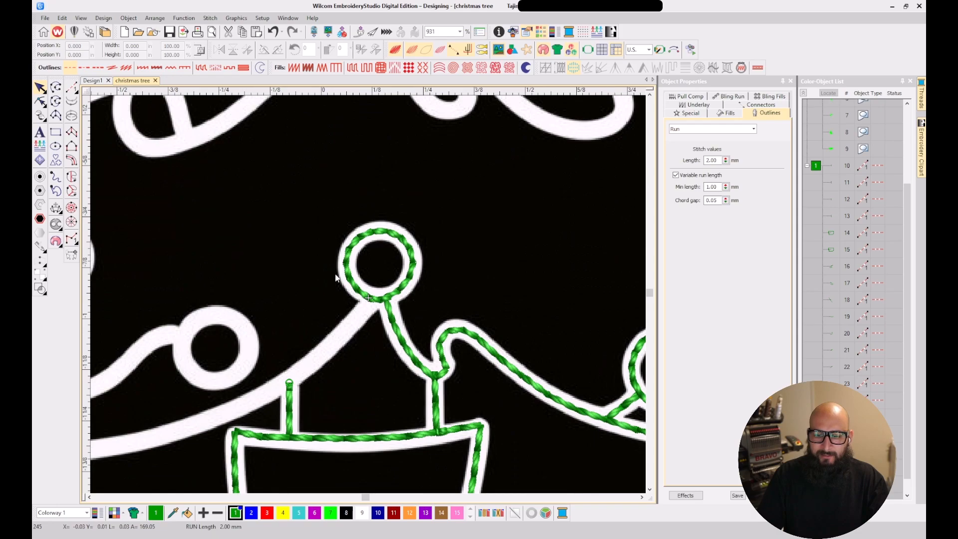
{"action": "left_click", "coordinate": [368, 298]}
{"action": "key", "text": "Tab"}
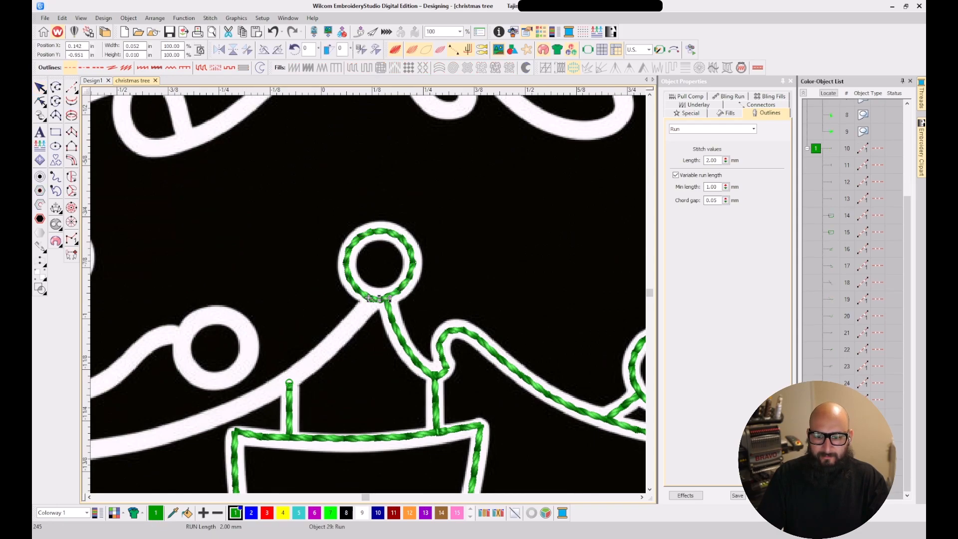
Start a run stitch at the base of the circle above the trunk and trace the tree's bottom edge to the trunk's left side line
{"action": "left_click", "coordinate": [365, 311]}
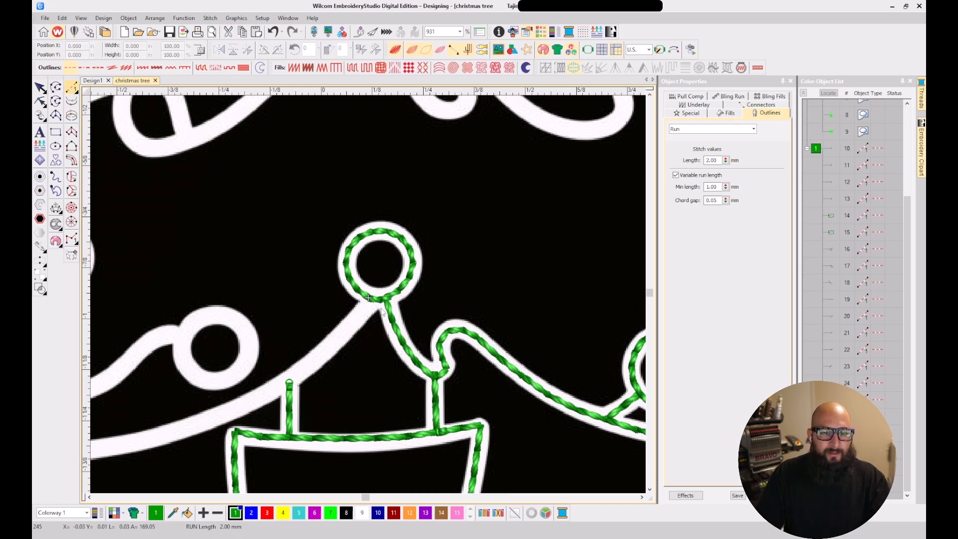
{"action": "scroll", "coordinate": [368, 298], "scroll_direction": "up", "scroll_amount": 4}
{"action": "left_click", "coordinate": [370, 295]}
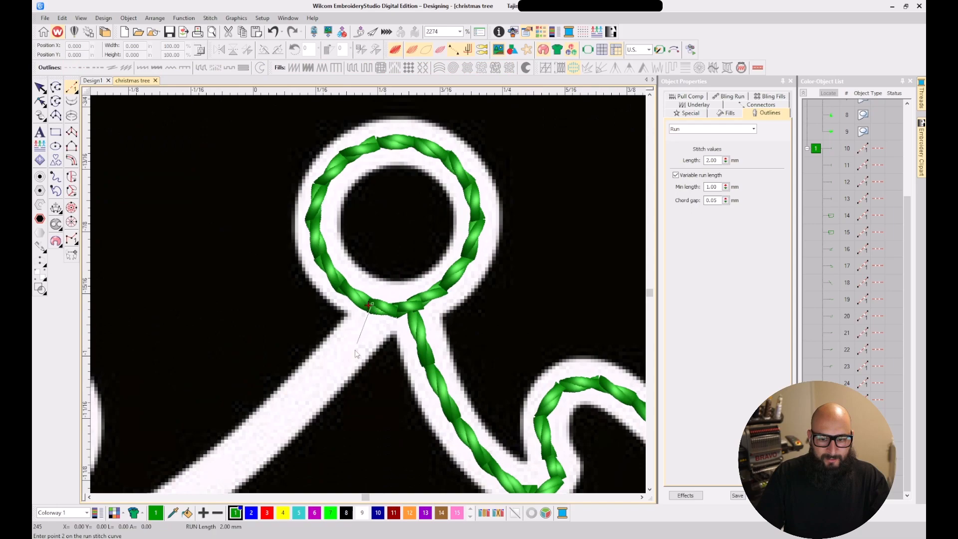
{"action": "left_click", "coordinate": [333, 359]}
{"action": "scroll", "coordinate": [321, 376], "scroll_direction": "down", "scroll_amount": 2}
{"action": "left_click", "coordinate": [335, 323]}
{"action": "left_click", "coordinate": [297, 362]}
{"action": "key", "text": "BackSpace"}
{"action": "scroll", "coordinate": [177, 443], "scroll_direction": "up", "scroll_amount": 2}
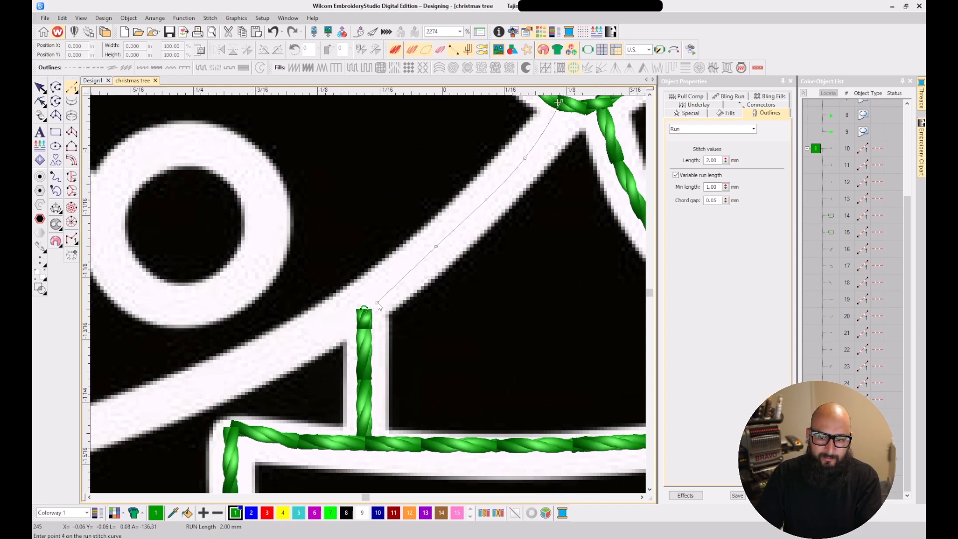
{"action": "left_click", "coordinate": [315, 330]}
{"action": "key", "text": "BackSpace"}
{"action": "key", "text": "BackSpace"}
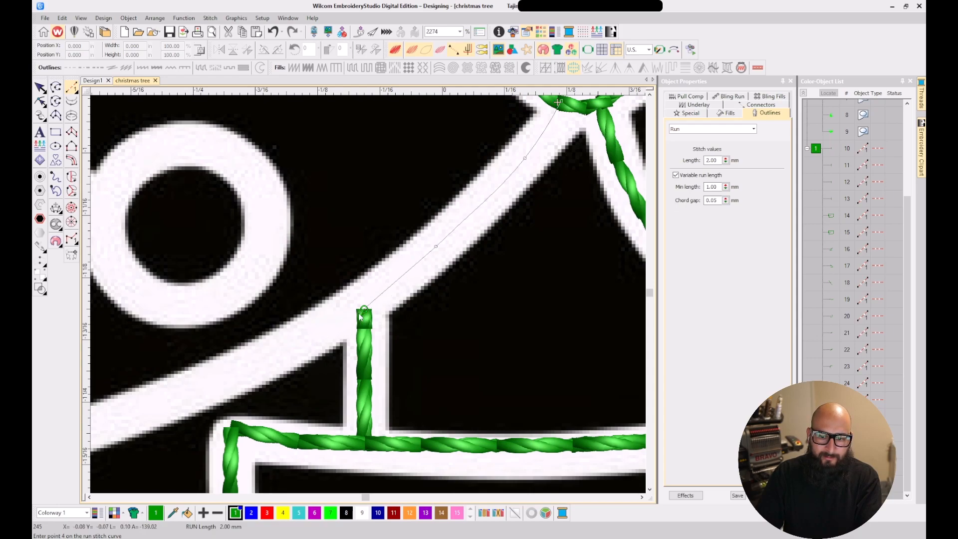
{"action": "left_click", "coordinate": [362, 315]}
Continue the run stitch along the tree's curved bottom edge and finish it at the lower-left tip
{"action": "left_click", "coordinate": [204, 388]}
{"action": "scroll", "coordinate": [205, 388], "scroll_direction": "down", "scroll_amount": 2}
{"action": "left_click", "coordinate": [312, 317]}
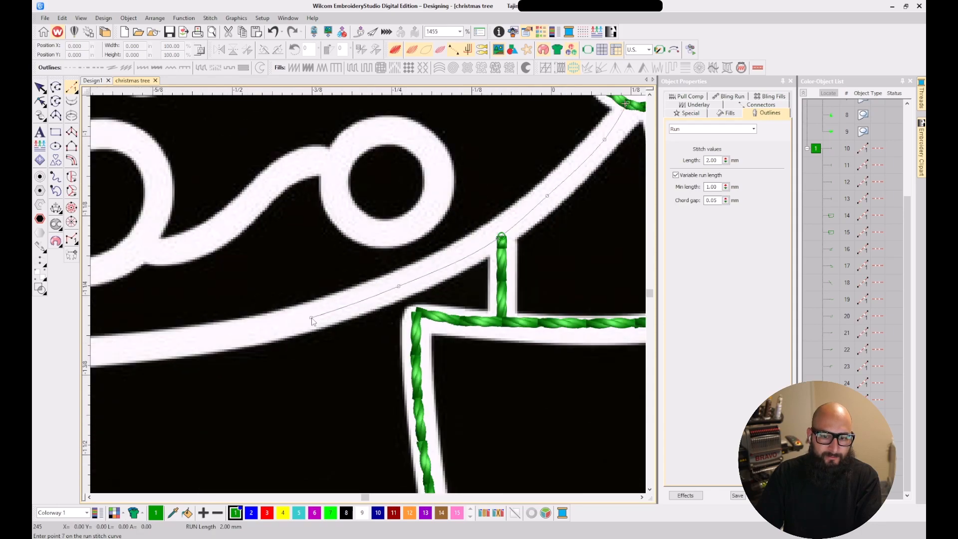
{"action": "left_click", "coordinate": [144, 346]}
{"action": "scroll", "coordinate": [144, 347], "scroll_direction": "down", "scroll_amount": 2}
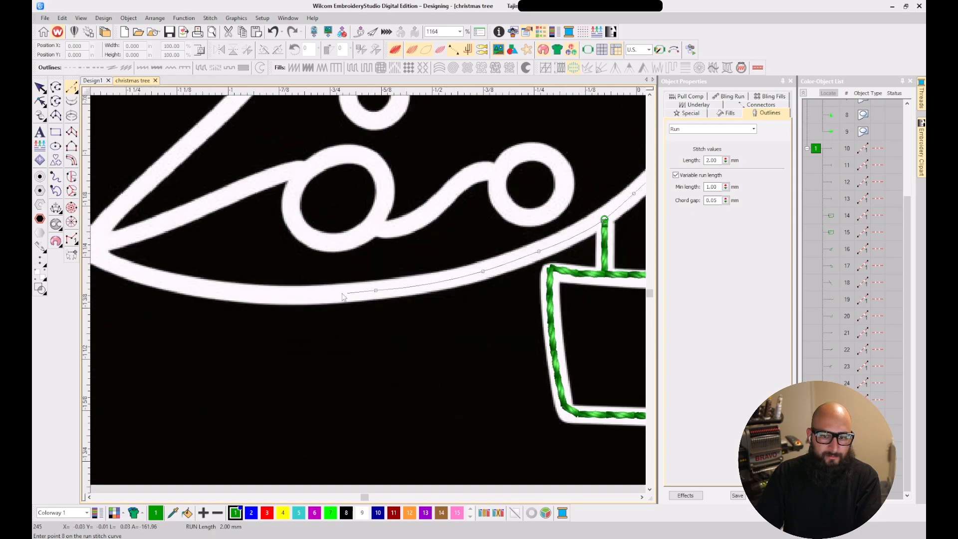
{"action": "left_click", "coordinate": [277, 297]}
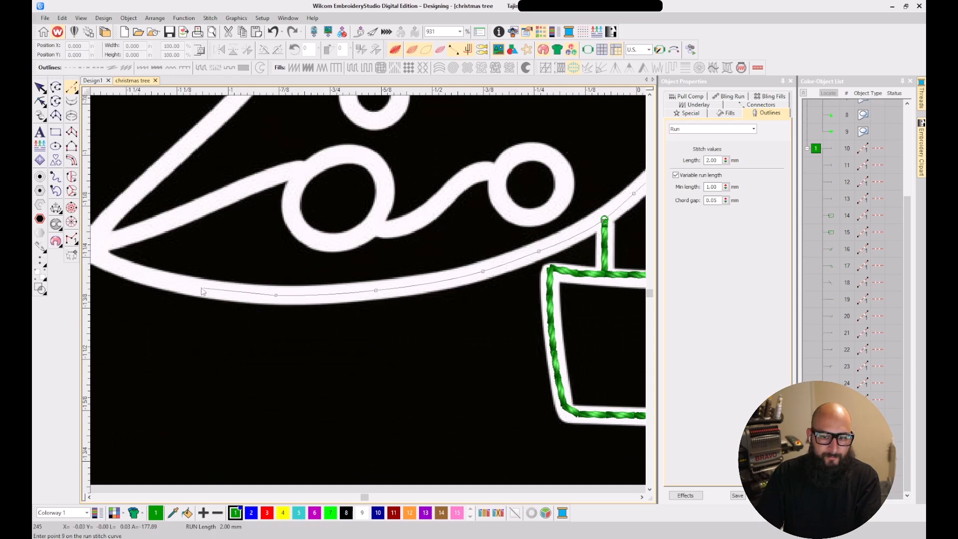
{"action": "left_click", "coordinate": [137, 279]}
{"action": "scroll", "coordinate": [138, 279], "scroll_direction": "up", "scroll_amount": 1}
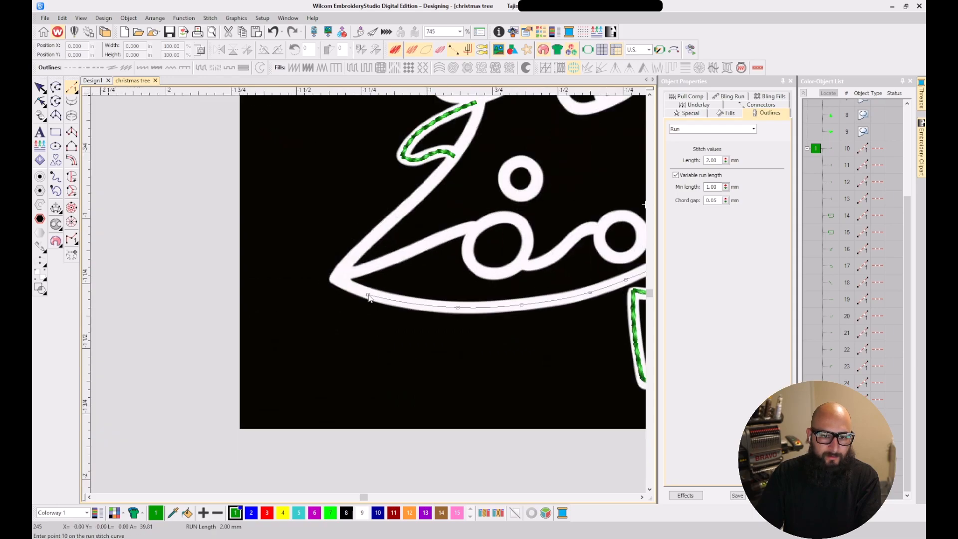
{"action": "left_click", "coordinate": [321, 274]}
{"action": "key", "text": "Return"}
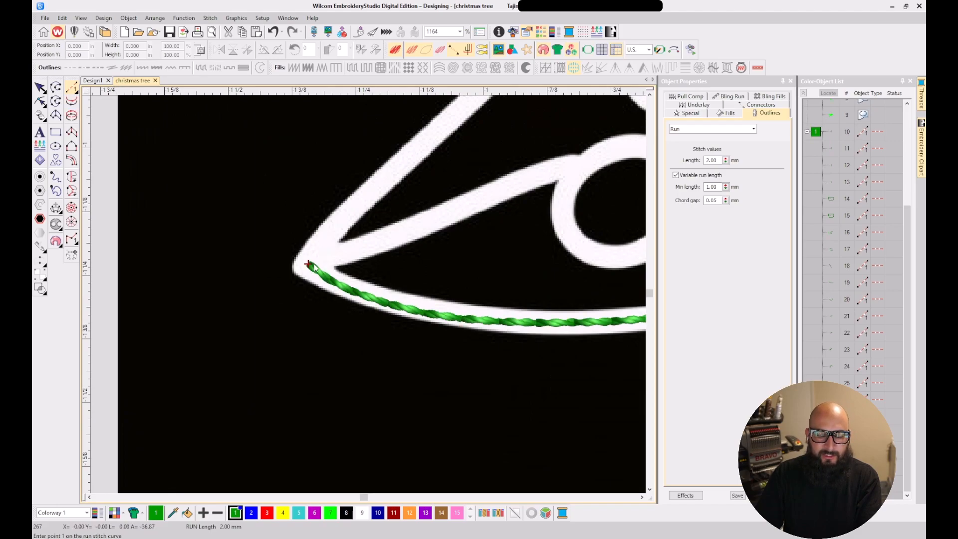
Digitize a run stitch from the tree's lower-left tip along the garland to the large oval ornament
{"action": "scroll", "coordinate": [399, 276], "scroll_direction": "down", "scroll_amount": 3}
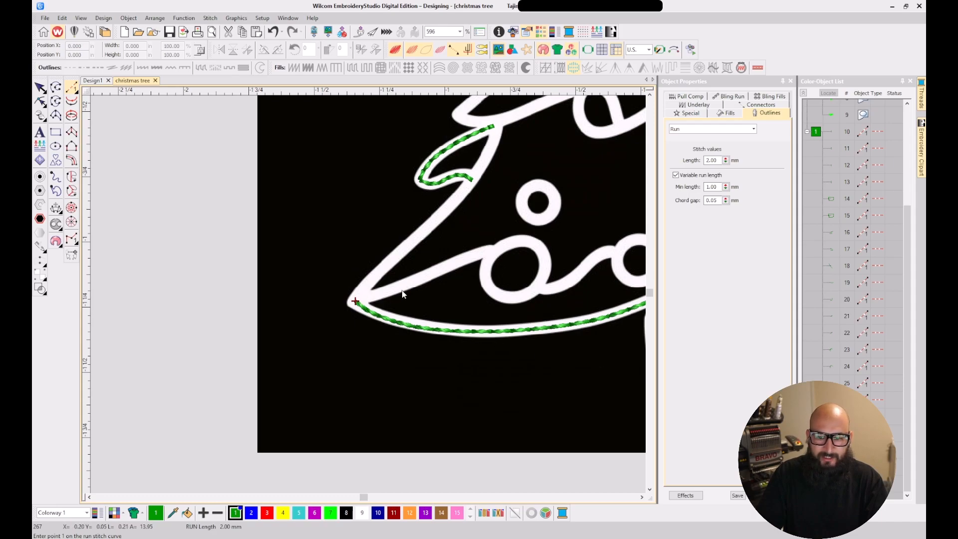
{"action": "scroll", "coordinate": [404, 295], "scroll_direction": "up", "scroll_amount": 2}
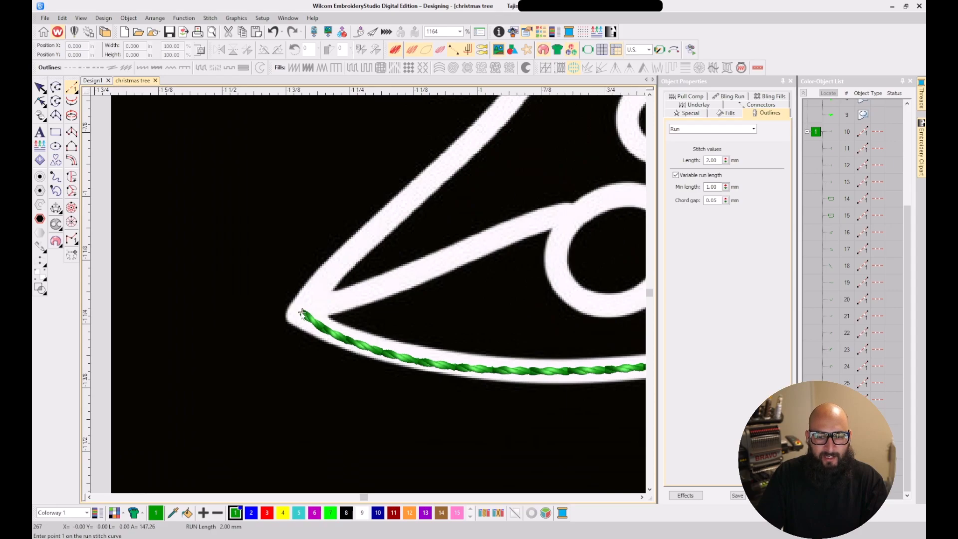
{"action": "scroll", "coordinate": [330, 312], "scroll_direction": "down", "scroll_amount": 3}
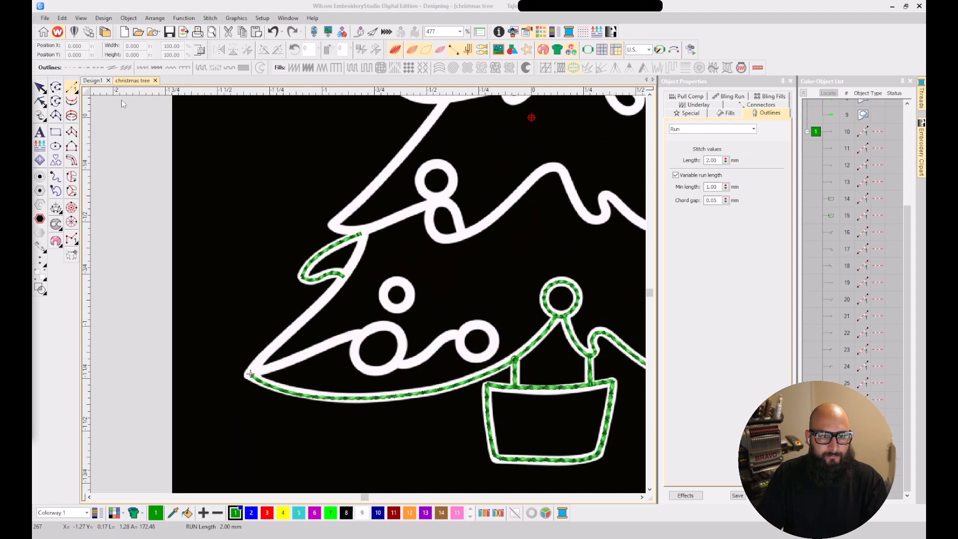
{"action": "scroll", "coordinate": [266, 329], "scroll_direction": "up", "scroll_amount": 5}
{"action": "scroll", "coordinate": [387, 312], "scroll_direction": "down", "scroll_amount": 3}
{"action": "scroll", "coordinate": [382, 302], "scroll_direction": "up", "scroll_amount": 3}
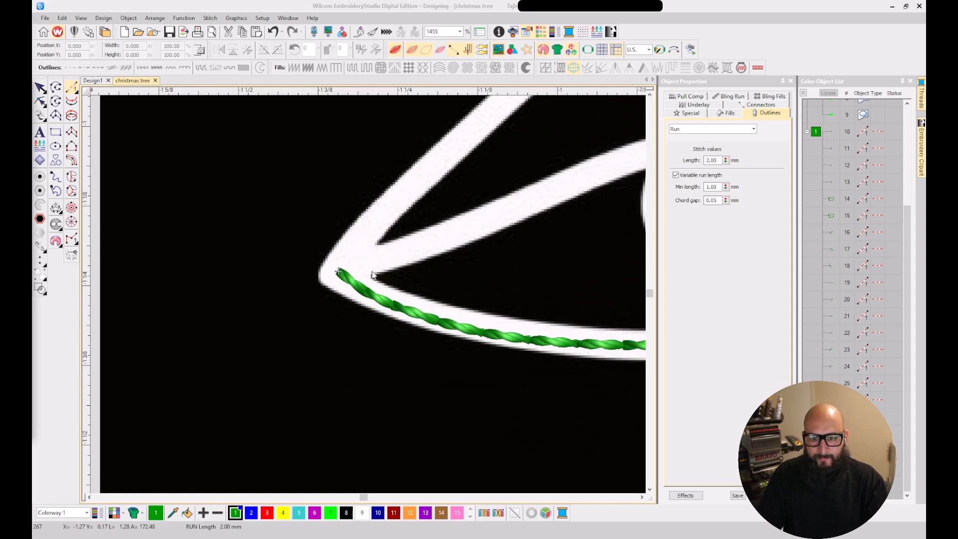
{"action": "left_click", "coordinate": [338, 272]}
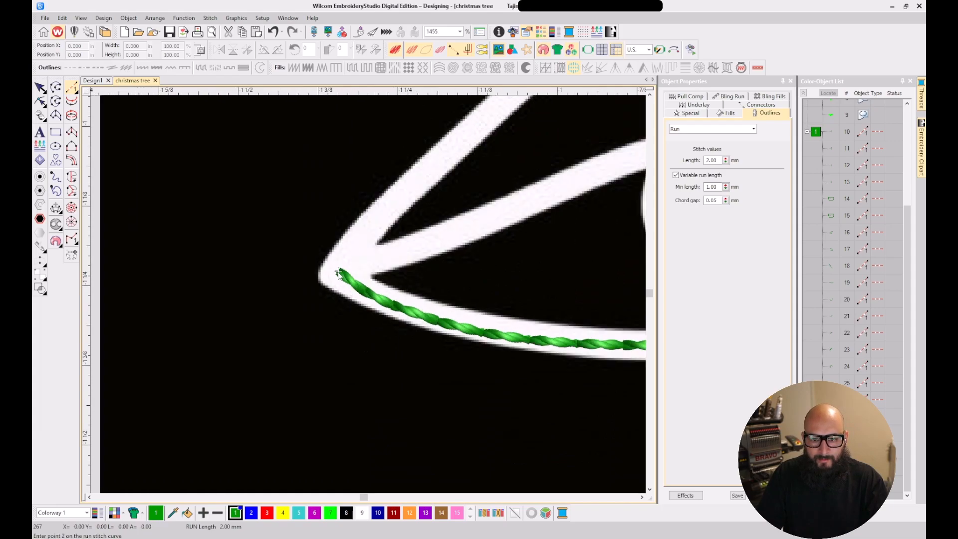
{"action": "left_click", "coordinate": [420, 247]}
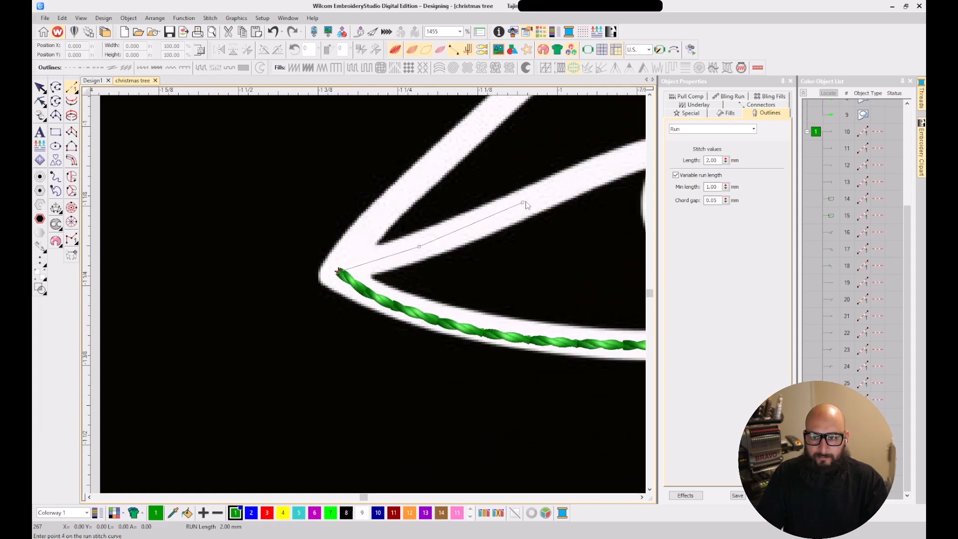
{"action": "scroll", "coordinate": [175, 391], "scroll_direction": "down", "scroll_amount": 3}
{"action": "scroll", "coordinate": [416, 274], "scroll_direction": "up", "scroll_amount": 3}
{"action": "left_click", "coordinate": [374, 277]}
{"action": "left_click", "coordinate": [422, 269]}
{"action": "left_click", "coordinate": [432, 273]}
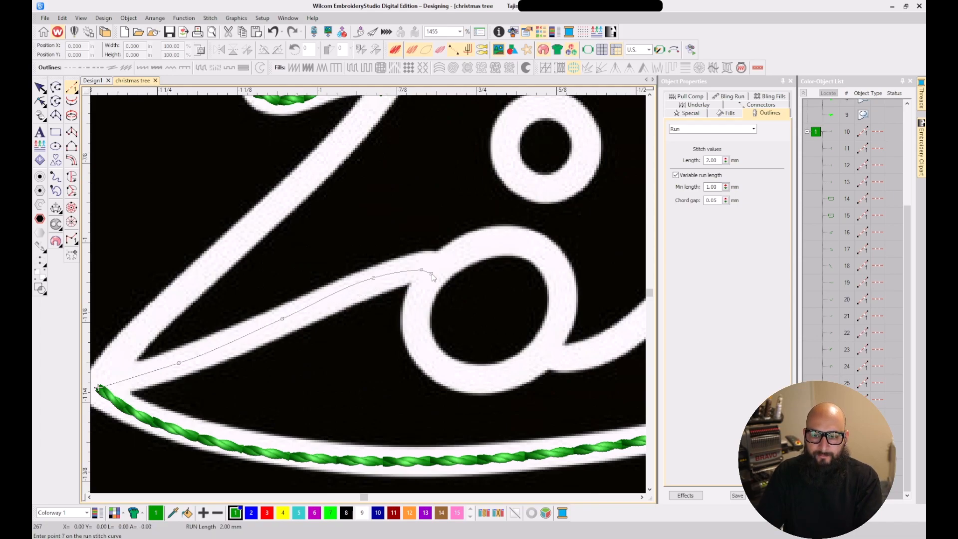
{"action": "key", "text": "Return"}
Digitize a run stitch around the large oval ornament's lower half, ending where the next garland section begins
{"action": "left_click", "coordinate": [432, 274]}
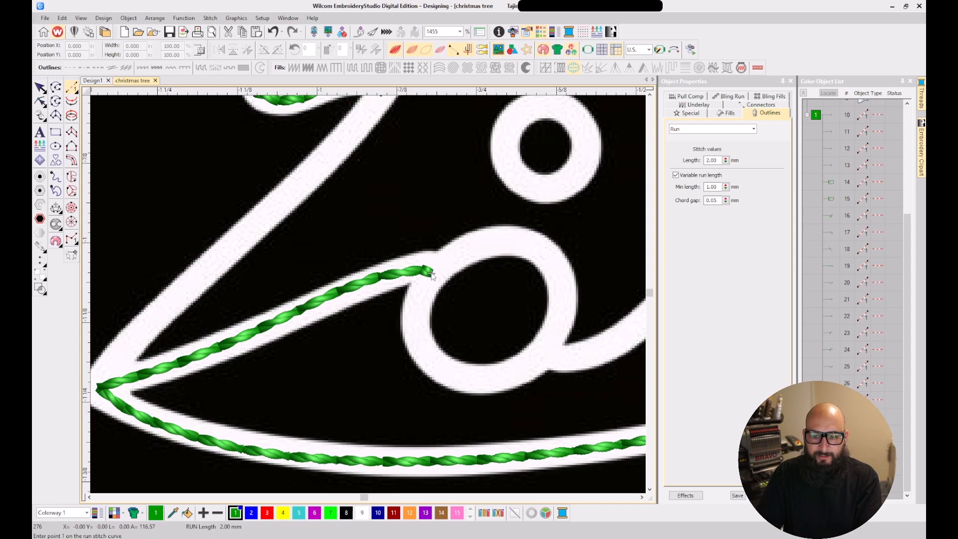
{"action": "left_click", "coordinate": [415, 302]}
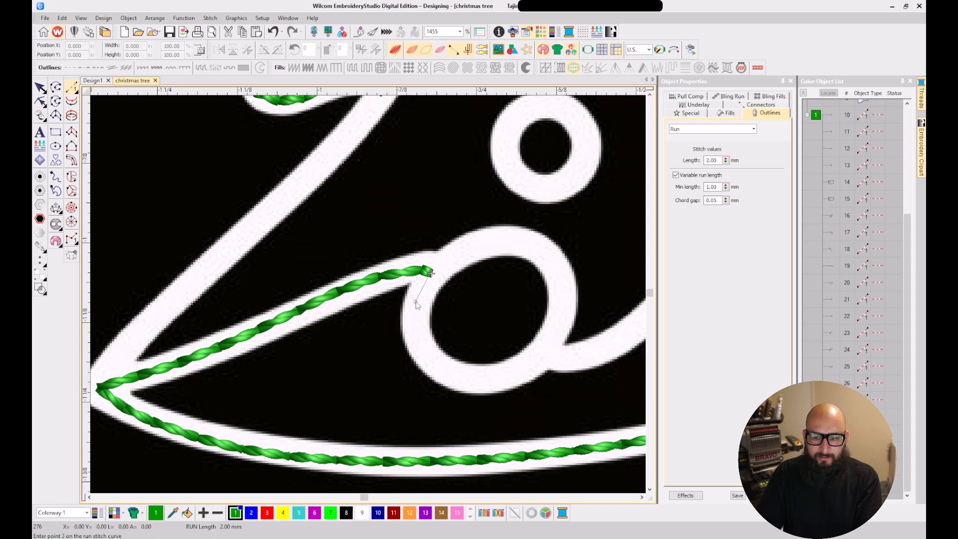
{"action": "left_click", "coordinate": [419, 350]}
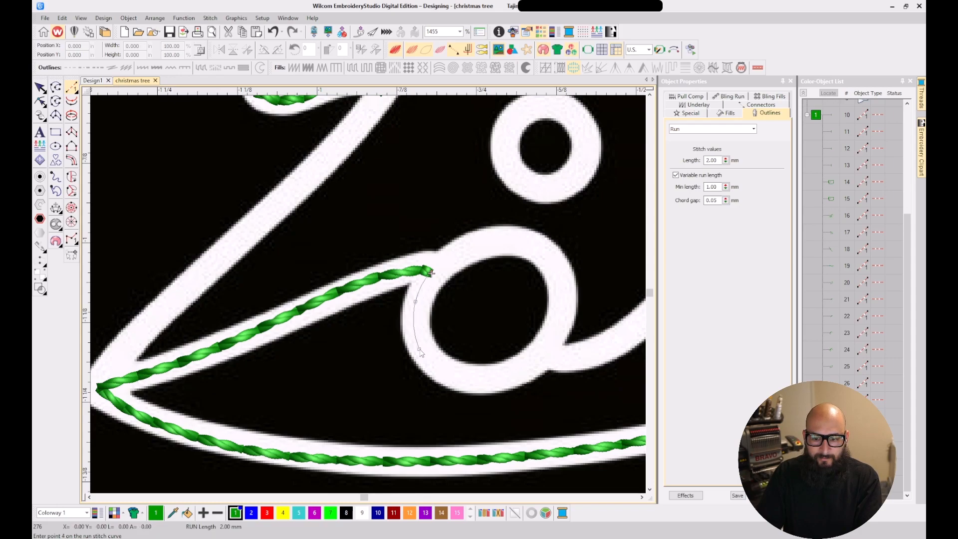
{"action": "left_click", "coordinate": [483, 380]}
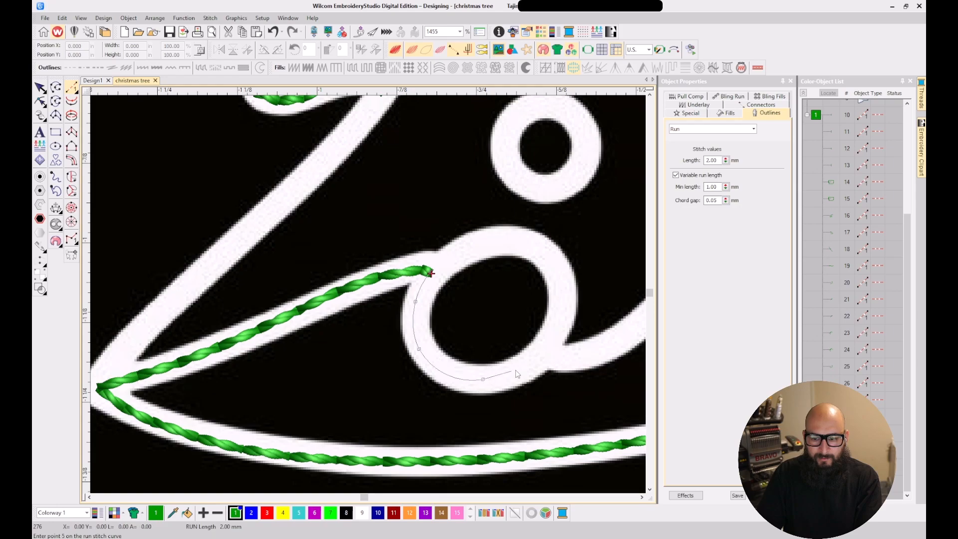
{"action": "left_click", "coordinate": [545, 353]}
{"action": "key", "text": "Return"}
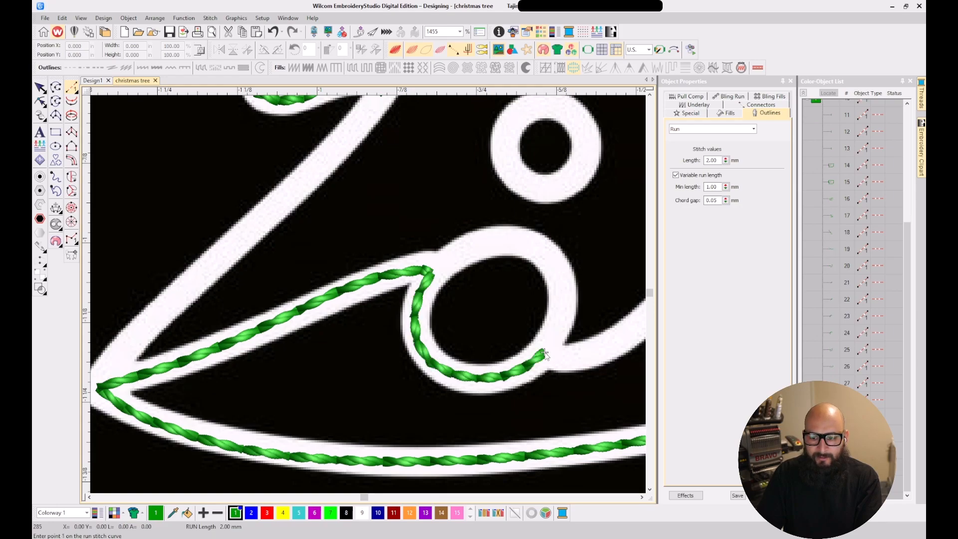
Start a run stitch at the oval ornament's lower right and trace the wavy garland to the small round ornament
{"action": "scroll", "coordinate": [545, 353], "scroll_direction": "down", "scroll_amount": 2}
{"action": "scroll", "coordinate": [368, 295], "scroll_direction": "up", "scroll_amount": 2}
{"action": "left_click", "coordinate": [368, 295]}
{"action": "left_click", "coordinate": [397, 298]}
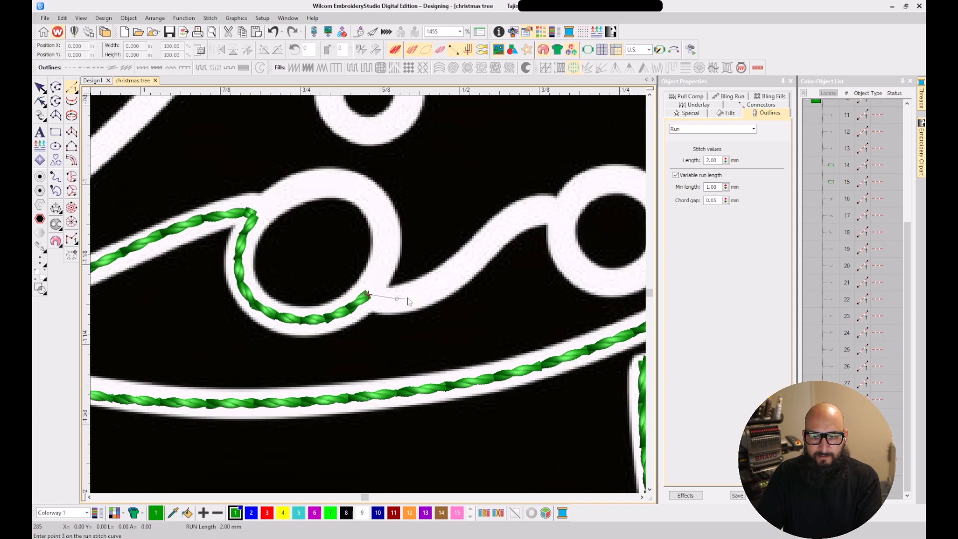
{"action": "left_click", "coordinate": [443, 283]}
{"action": "left_click", "coordinate": [489, 239]}
{"action": "left_click", "coordinate": [520, 216]}
{"action": "left_click", "coordinate": [564, 214]}
{"action": "scroll", "coordinate": [563, 214], "scroll_direction": "down", "scroll_amount": 1}
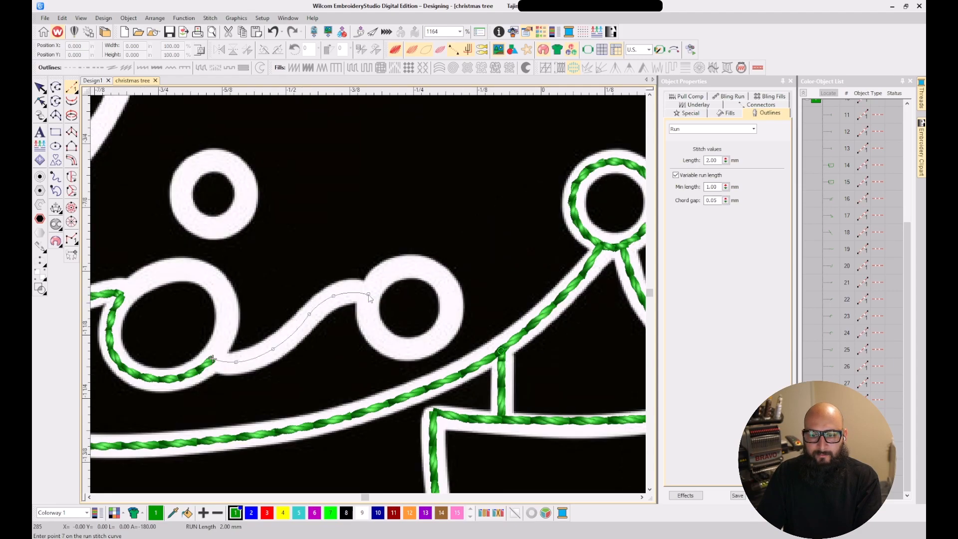
Carry the run stitch all the way around the small round ornament and finish it where the garland meets the circle
{"action": "scroll", "coordinate": [369, 295], "scroll_direction": "up", "scroll_amount": 3}
{"action": "left_click", "coordinate": [371, 350]}
{"action": "left_click", "coordinate": [432, 400]}
{"action": "left_click", "coordinate": [512, 372]}
{"action": "left_click", "coordinate": [534, 316]}
{"action": "left_click", "coordinate": [488, 246]}
{"action": "left_click", "coordinate": [396, 255]}
{"action": "left_click", "coordinate": [369, 297]}
{"action": "key", "text": "Return"}
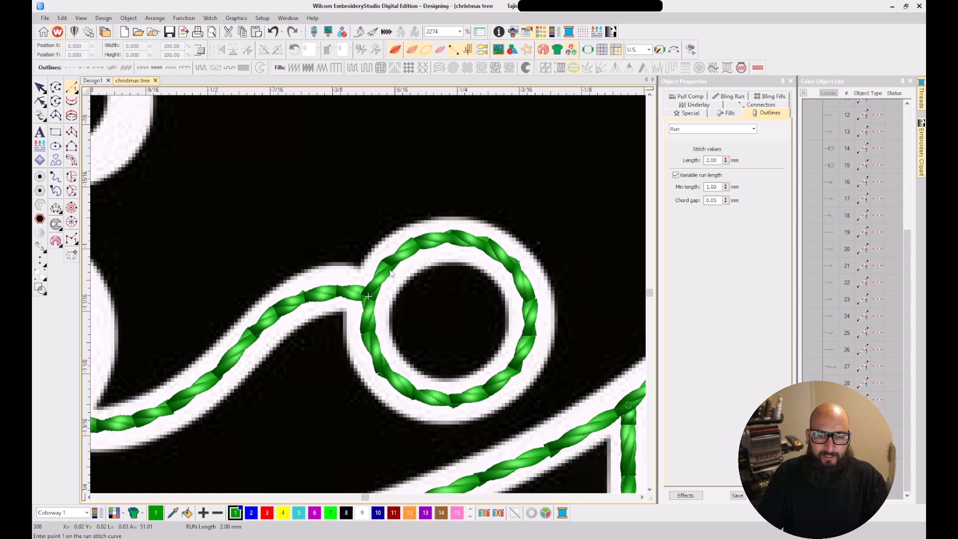
Backtrack the garland and small round ornament run to return the stitching to the large oval ornament
{"action": "key", "text": "Escape"}
{"action": "key", "text": "shift+b"}
{"action": "scroll", "coordinate": [153, 373], "scroll_direction": "down", "scroll_amount": 3}
{"action": "scroll", "coordinate": [352, 305], "scroll_direction": "up", "scroll_amount": 4}
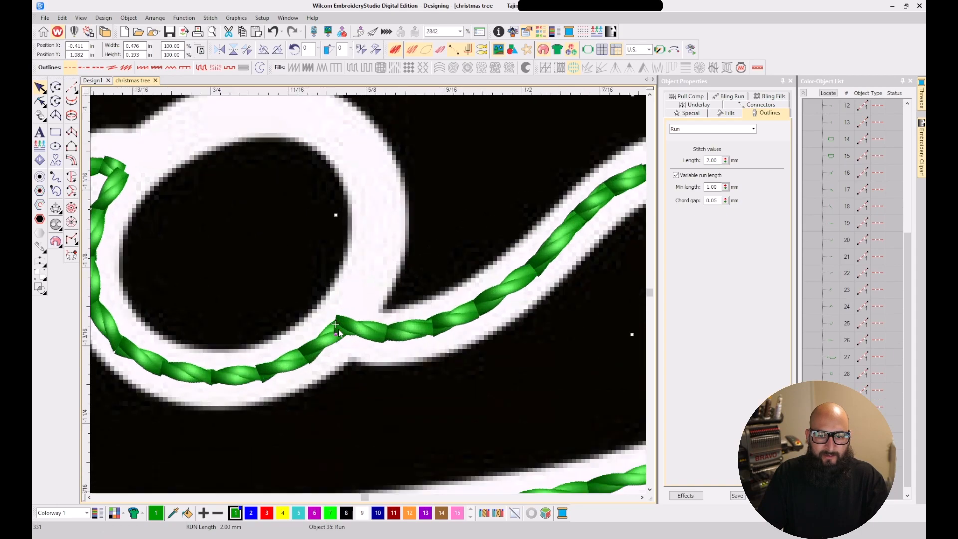
Digitize a run stitch around the oval ornament's upper half, from the lower-right garland junction to the upper-left one
{"action": "key", "text": "Escape"}
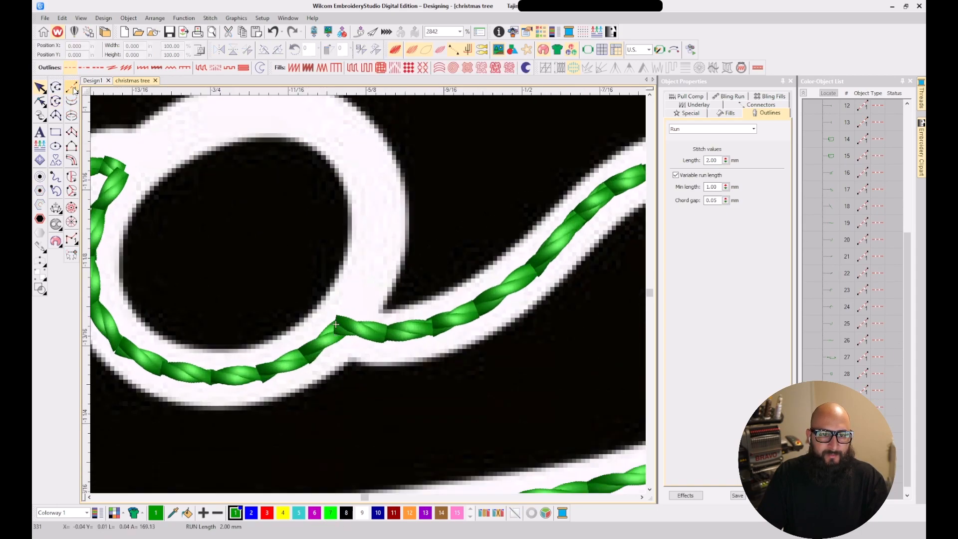
{"action": "left_click", "coordinate": [71, 87]}
{"action": "left_click", "coordinate": [336, 330]}
{"action": "right_click", "coordinate": [372, 268]}
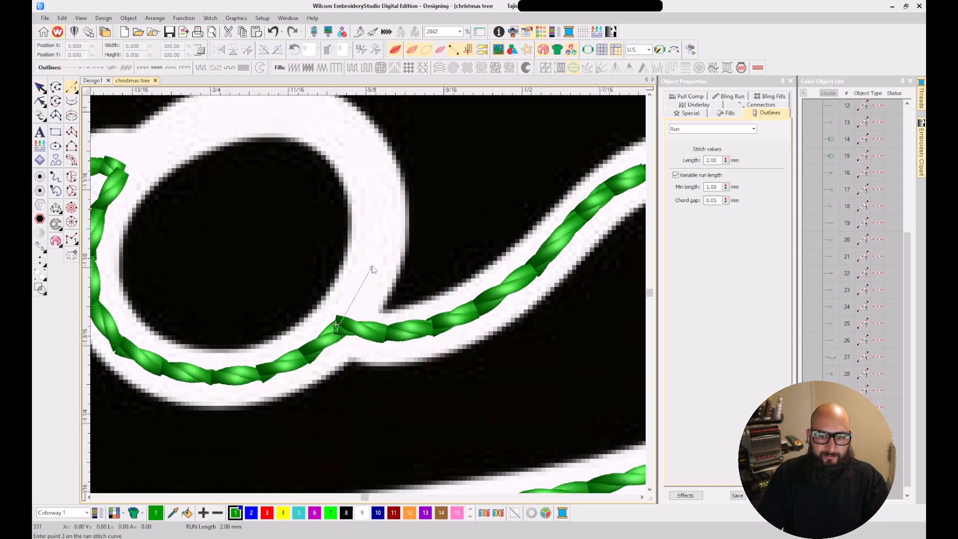
{"action": "right_click", "coordinate": [370, 170]}
{"action": "right_click", "coordinate": [325, 122]}
{"action": "scroll", "coordinate": [322, 120], "scroll_direction": "down", "scroll_amount": 2}
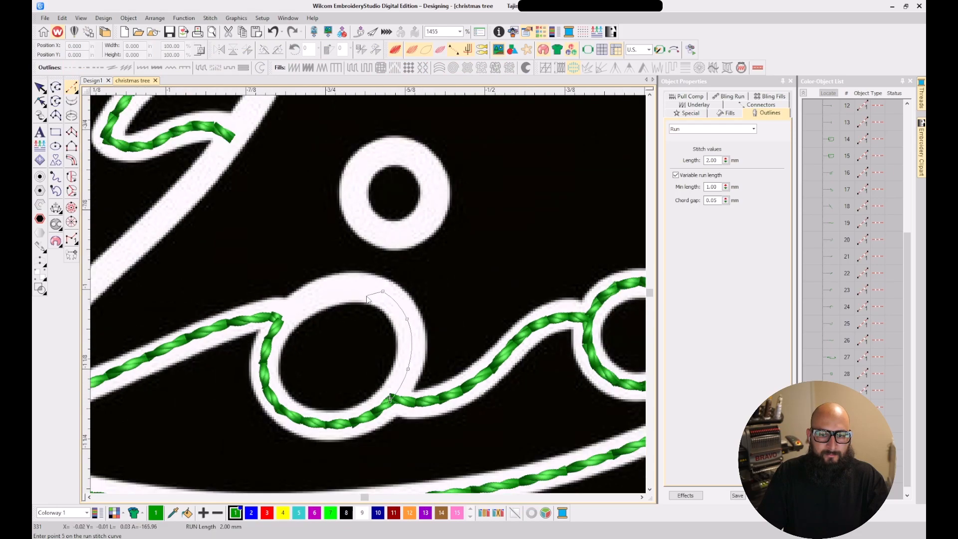
{"action": "right_click", "coordinate": [313, 296]}
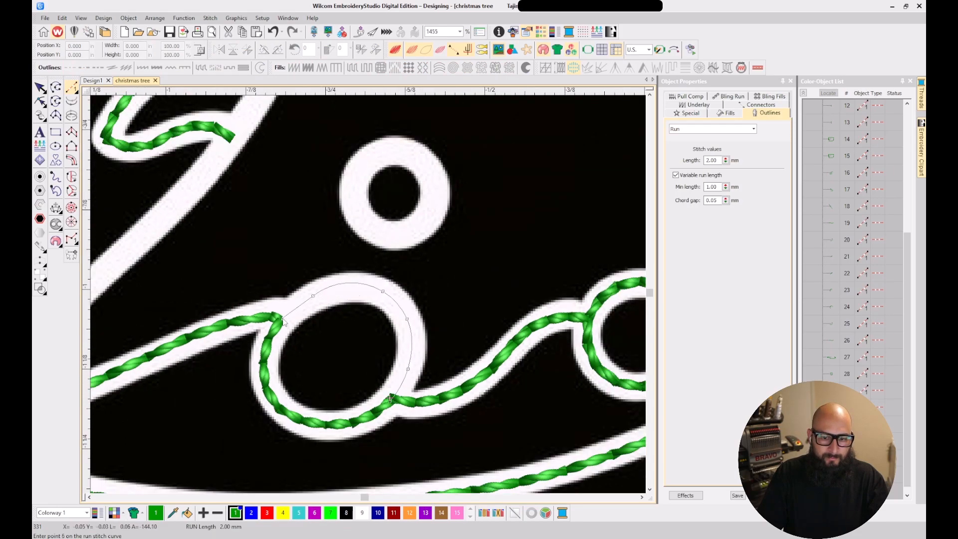
{"action": "right_click", "coordinate": [390, 398]}
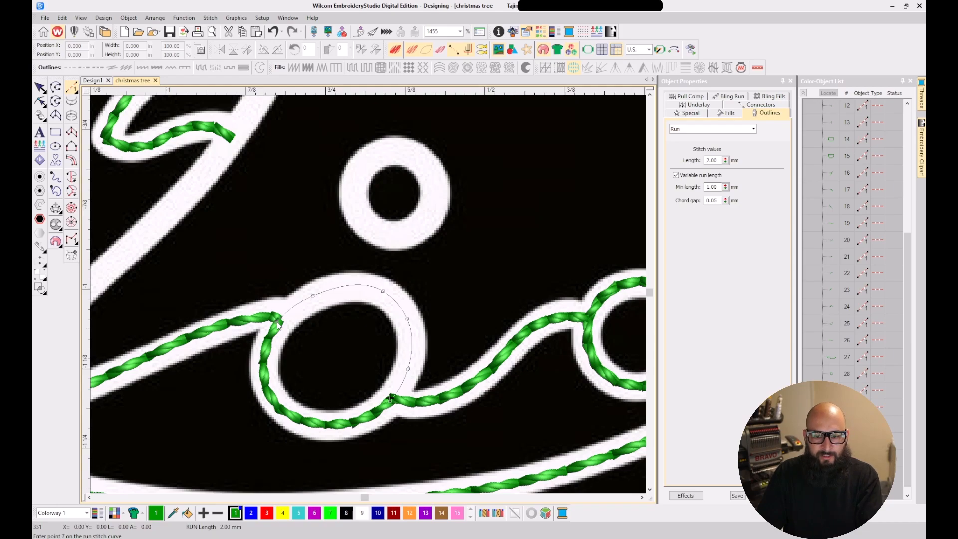
{"action": "left_click", "coordinate": [278, 323]}
{"action": "key", "text": "Return"}
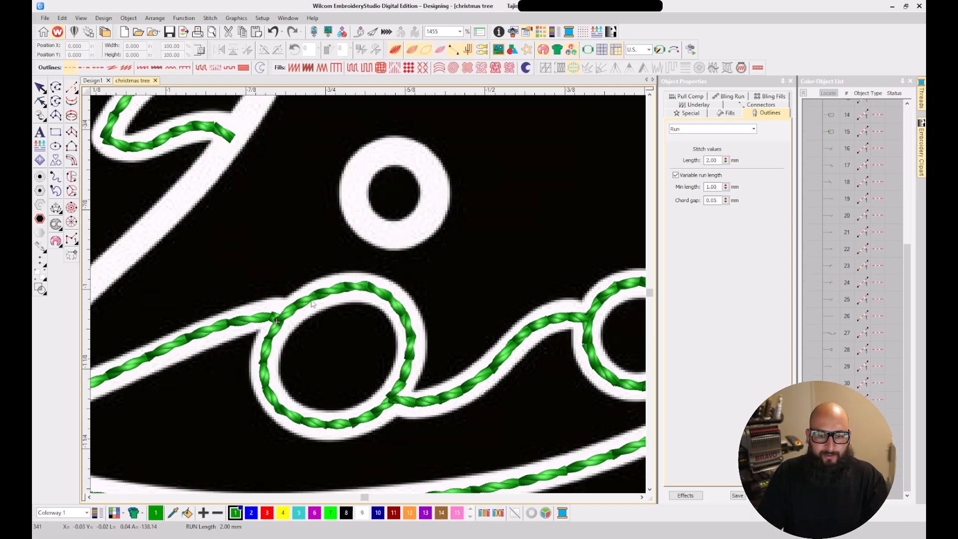
Backtrack the run along the oval ornament's upper half to the lower-right garland junction
{"action": "scroll", "coordinate": [313, 303], "scroll_direction": "down", "scroll_amount": 1}
{"action": "left_click", "coordinate": [369, 297]}
{"action": "left_click", "coordinate": [435, 318]}
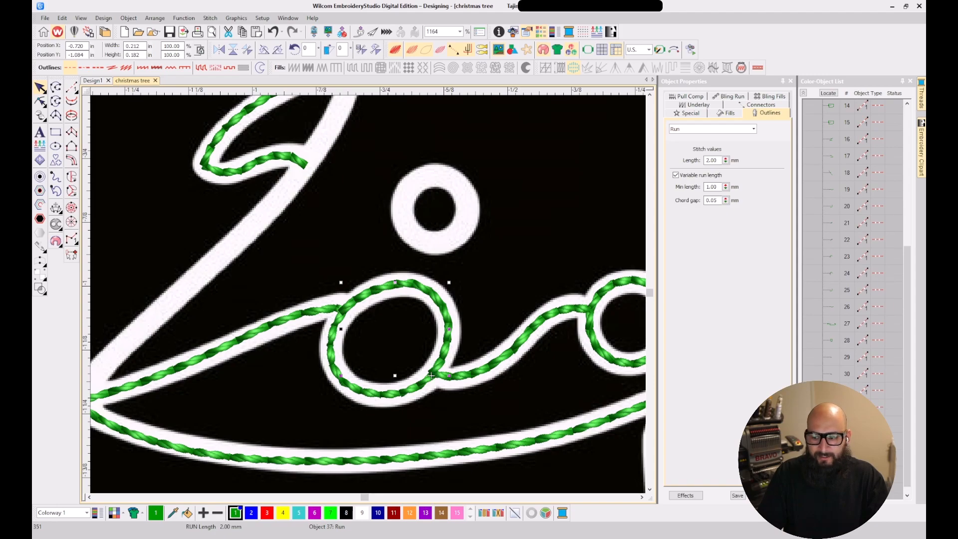
Retrace the oval ornament's lower half with a copied run leading back to the upper-left junction, undoing the copy that adds a diagonal stitch
{"action": "left_click", "coordinate": [380, 398]}
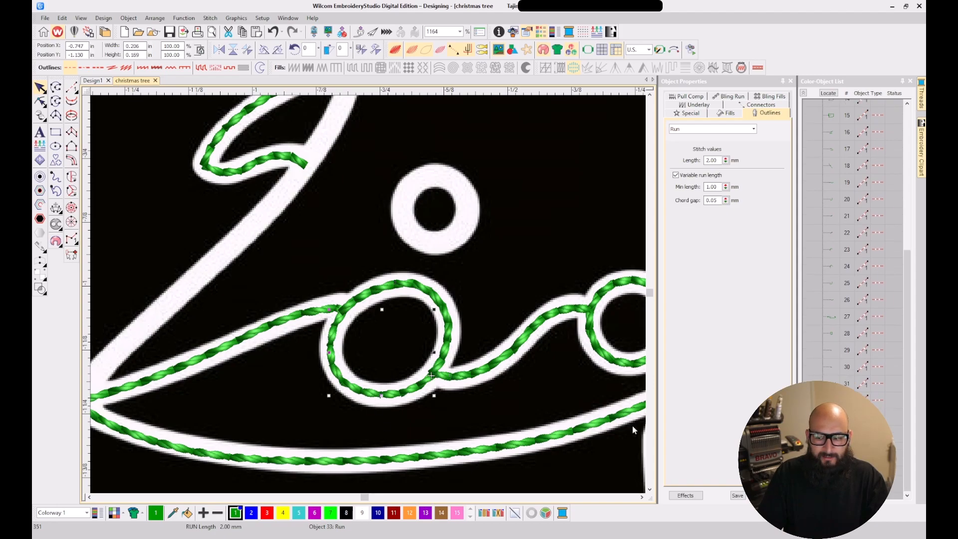
{"action": "key", "text": "ctrl+d"}
{"action": "key", "text": "1"}
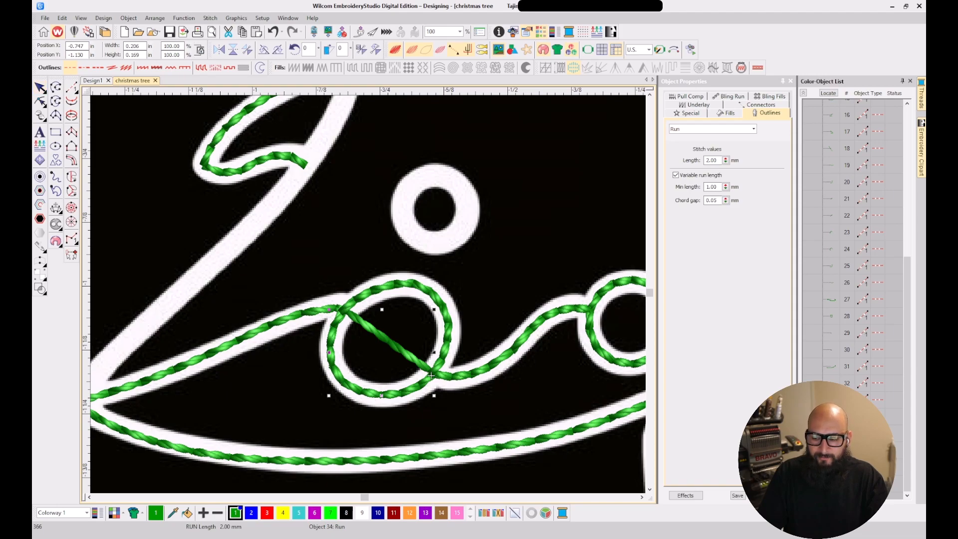
{"action": "key", "text": "ctrl+z"}
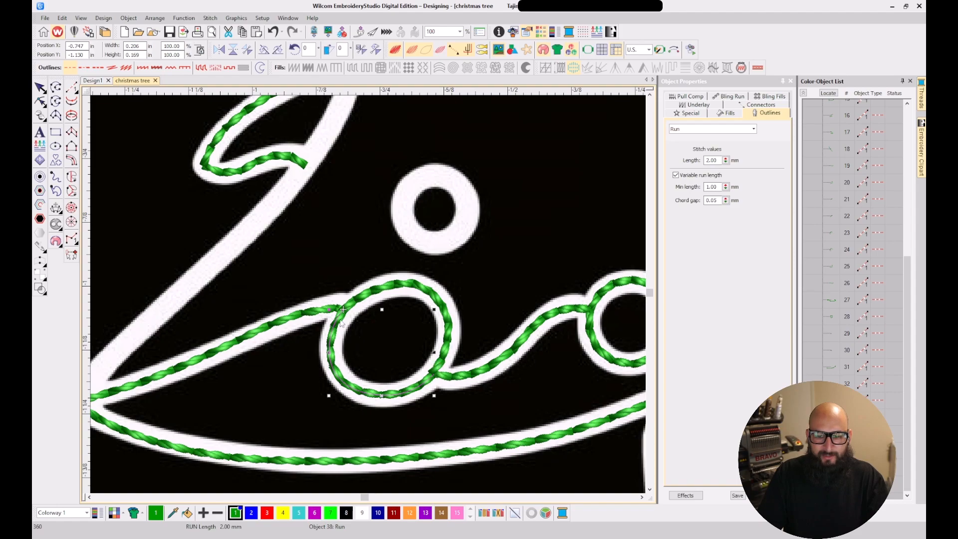
Backtrack the garland run between the oval ornament and the tree's lower-left tip to return the stitching to the tip
{"action": "left_click", "coordinate": [295, 391]}
{"action": "left_click", "coordinate": [321, 316]}
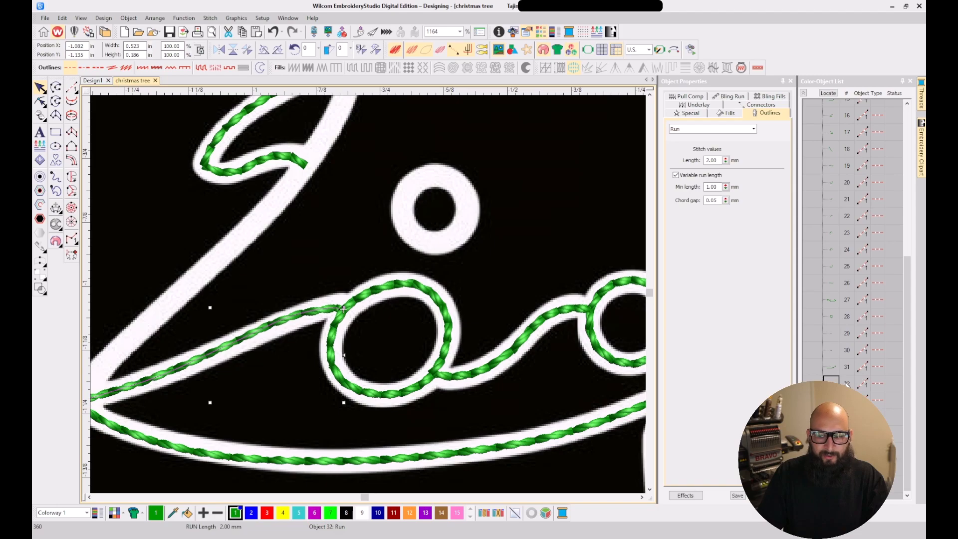
{"action": "key", "text": "ctrl+d"}
{"action": "key", "text": "1"}
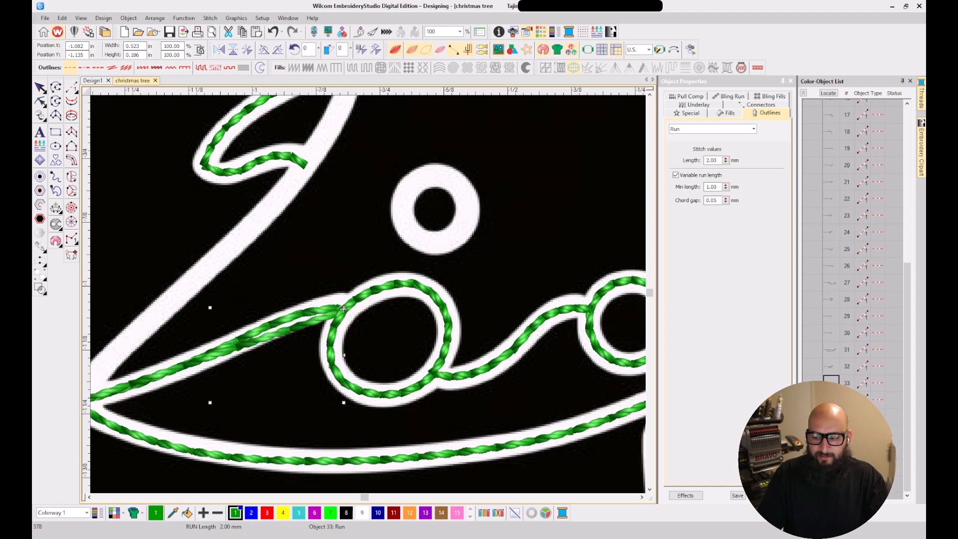
{"action": "key", "text": "ctrl+shift+End"}
{"action": "scroll", "coordinate": [198, 339], "scroll_direction": "down", "scroll_amount": 1}
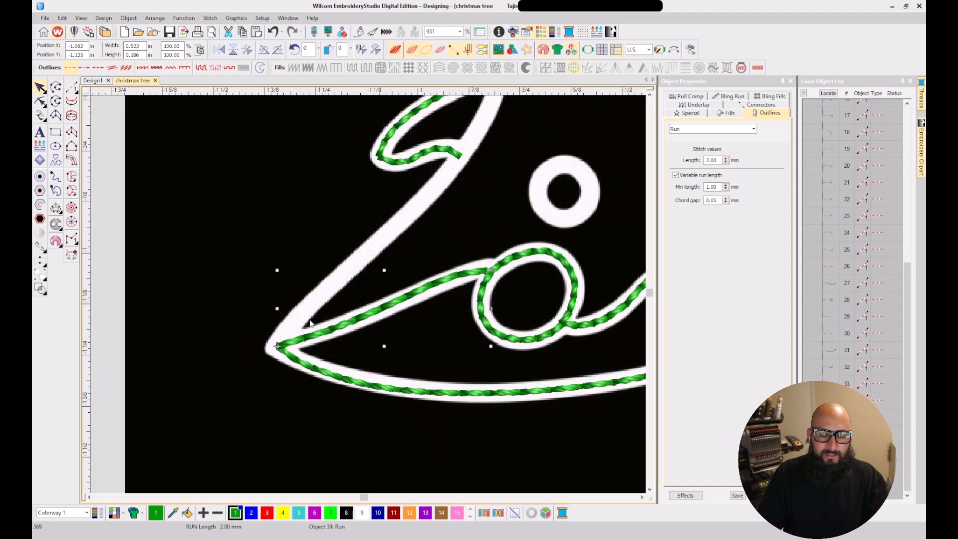
{"action": "left_click", "coordinate": [242, 369]}
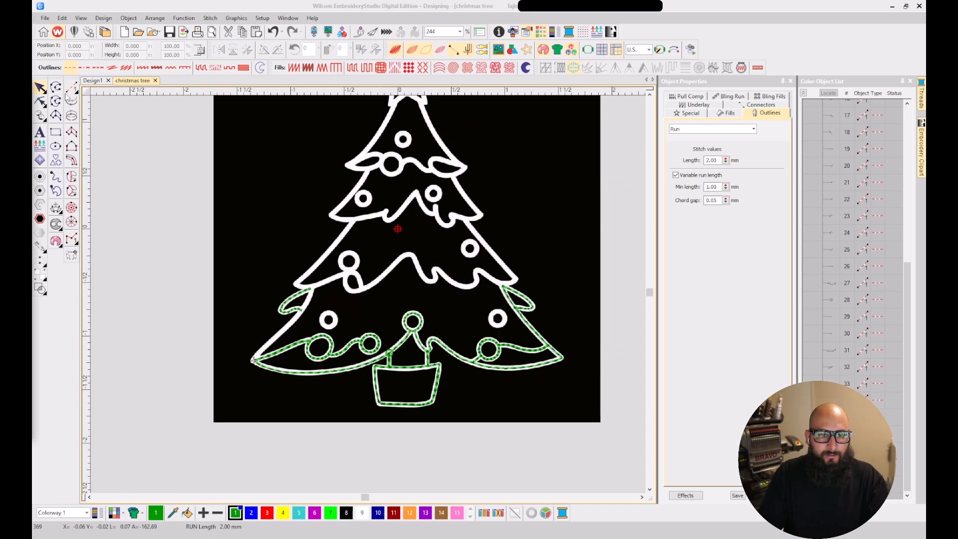
Begin a run stitch at the tree's lower-left tip and trace the bottom tier's left edge up toward the leaf
{"action": "left_click", "coordinate": [71, 87]}
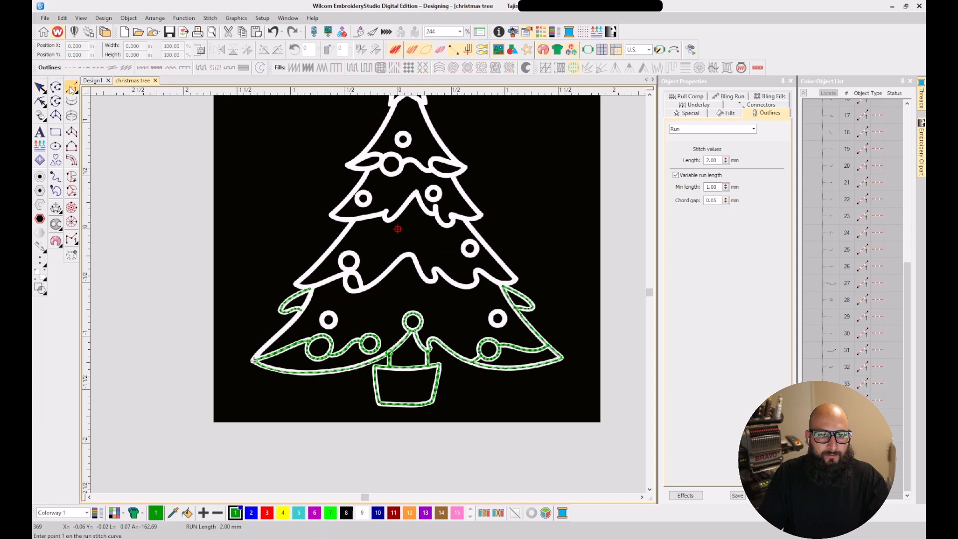
{"action": "scroll", "coordinate": [272, 332], "scroll_direction": "up", "scroll_amount": 4}
{"action": "scroll", "coordinate": [369, 298], "scroll_direction": "up", "scroll_amount": 4}
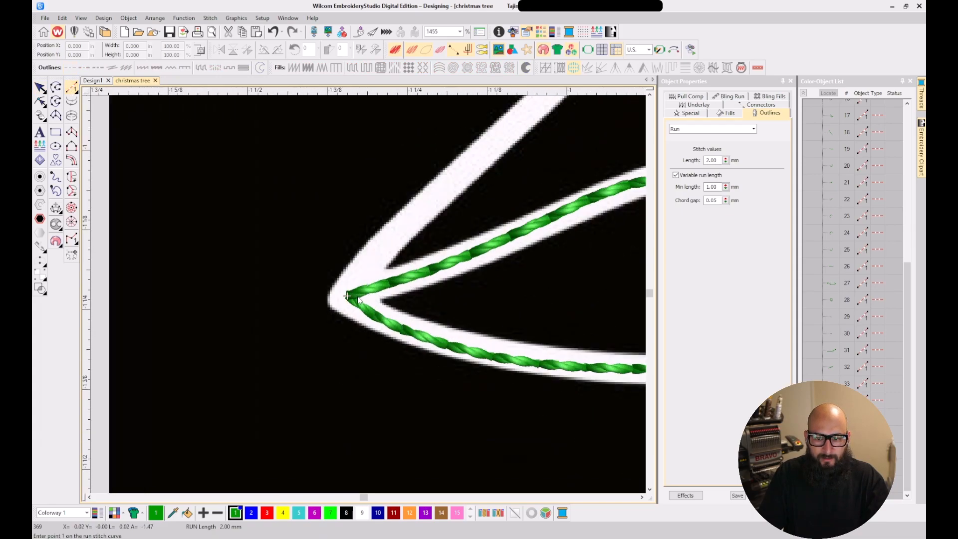
{"action": "left_click", "coordinate": [348, 295]}
{"action": "left_click", "coordinate": [379, 249]}
{"action": "key", "text": "c"}
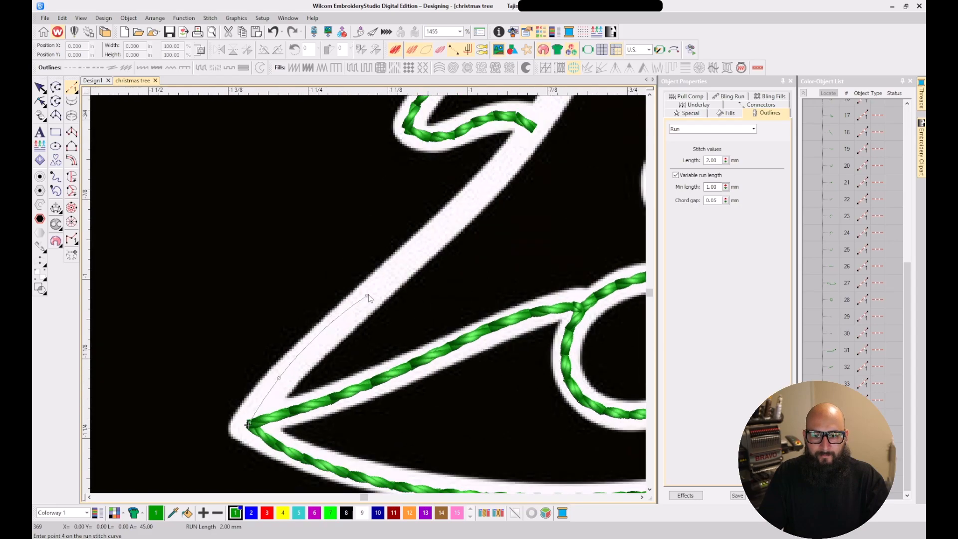
{"action": "left_click", "coordinate": [367, 295]}
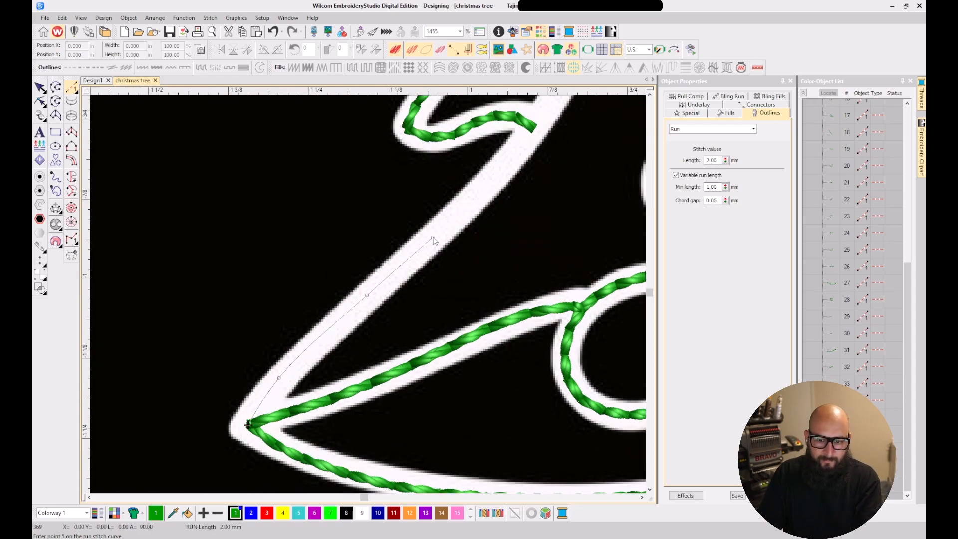
{"action": "left_click", "coordinate": [496, 176]}
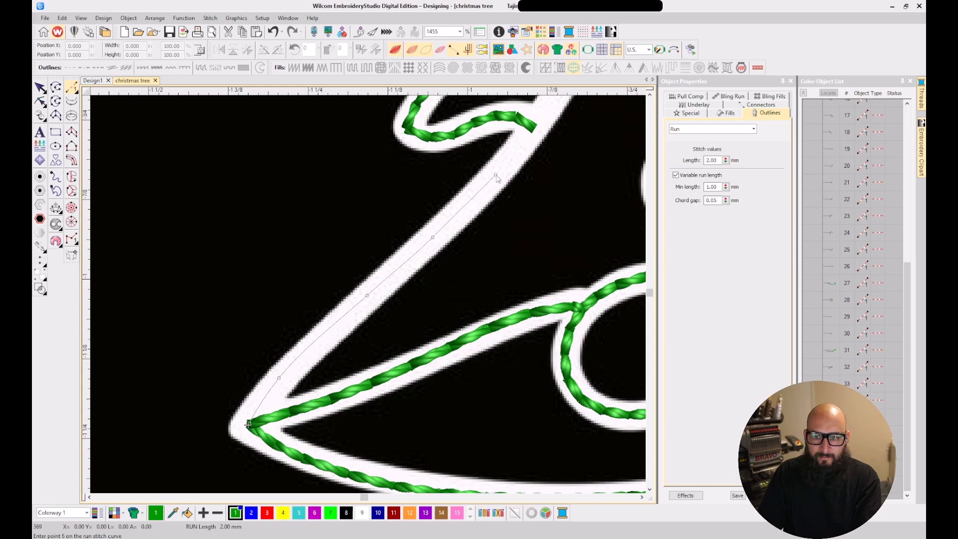
Continue the run past the leaf's lower junction, correcting one misplaced point, and finish it at the leaf's upper end below the next tier
{"action": "scroll", "coordinate": [497, 176], "scroll_direction": "down", "scroll_amount": 2}
{"action": "scroll", "coordinate": [412, 275], "scroll_direction": "up", "scroll_amount": 4}
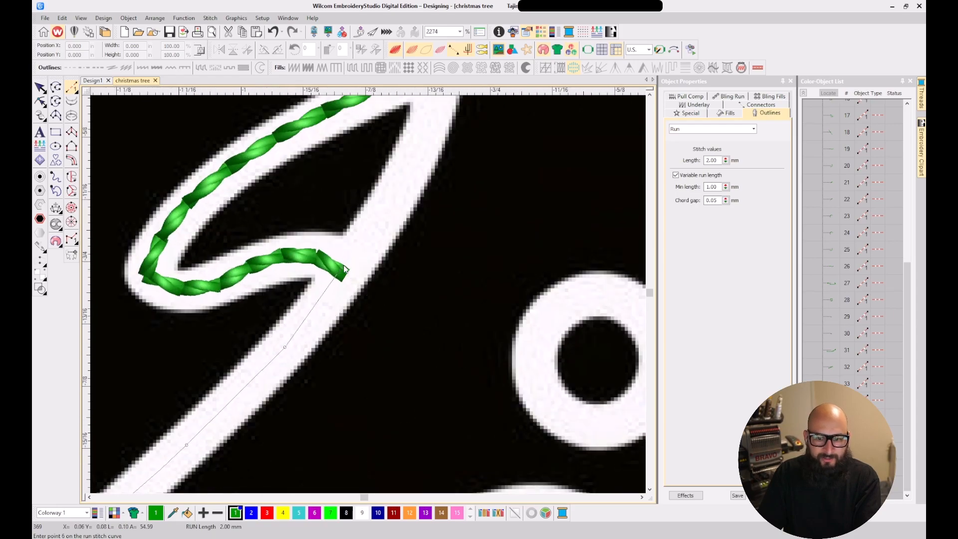
{"action": "left_click", "coordinate": [342, 272]}
{"action": "left_click", "coordinate": [381, 222]}
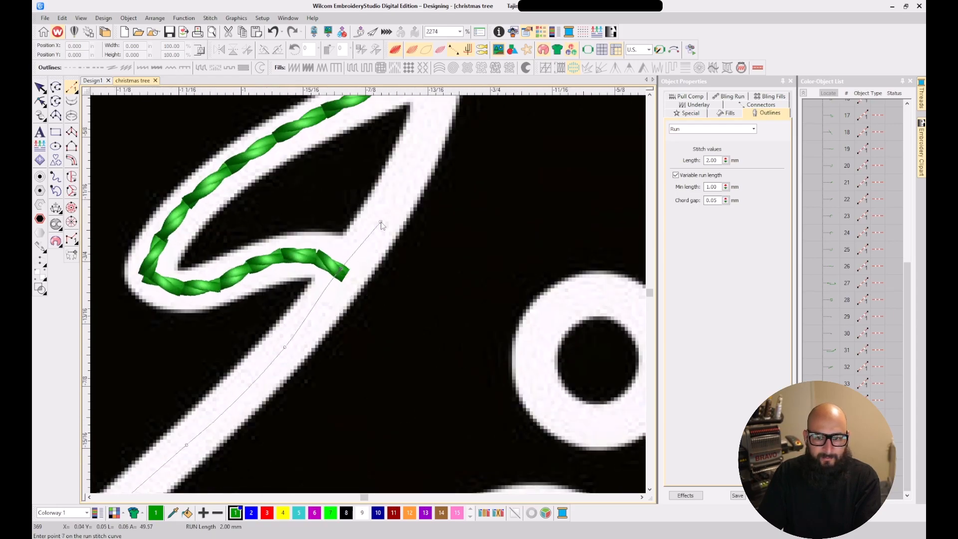
{"action": "key", "text": "BackSpace"}
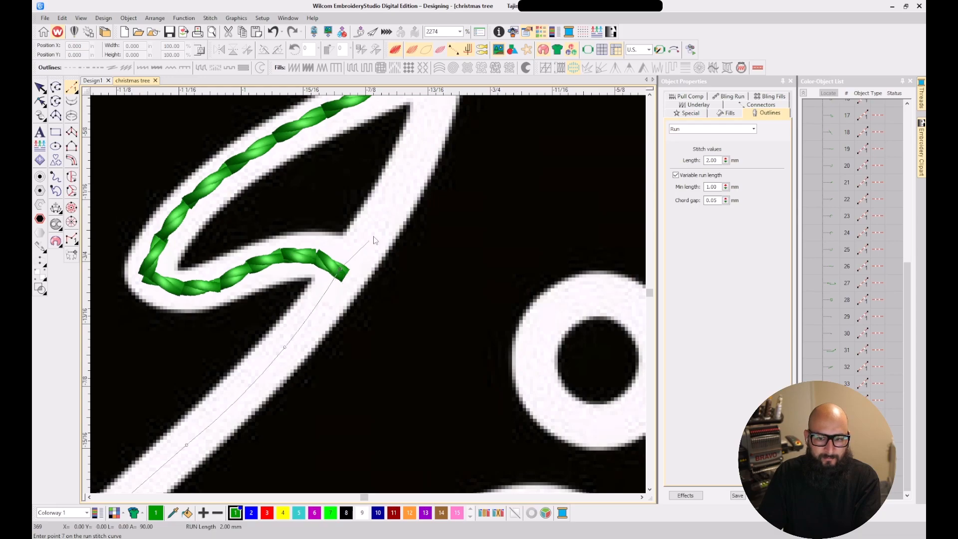
{"action": "left_click", "coordinate": [388, 205]}
{"action": "left_click", "coordinate": [426, 133]}
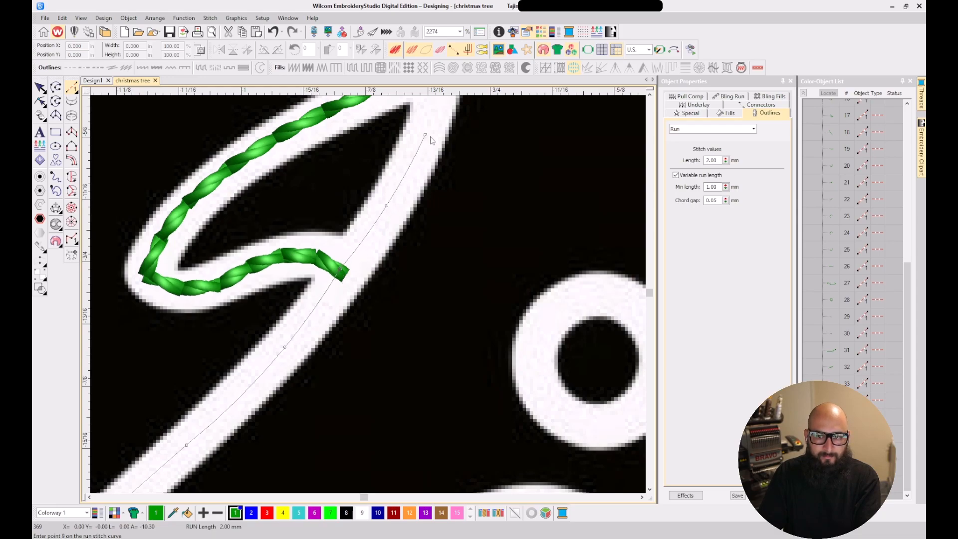
{"action": "scroll", "coordinate": [427, 133], "scroll_direction": "down", "scroll_amount": 3}
{"action": "scroll", "coordinate": [342, 312], "scroll_direction": "up", "scroll_amount": 3}
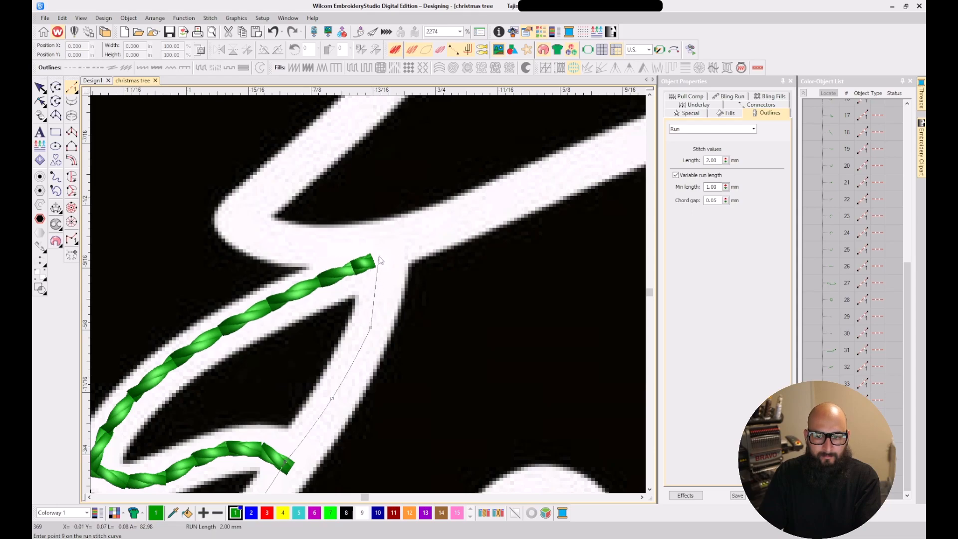
{"action": "double_click", "coordinate": [378, 258]}
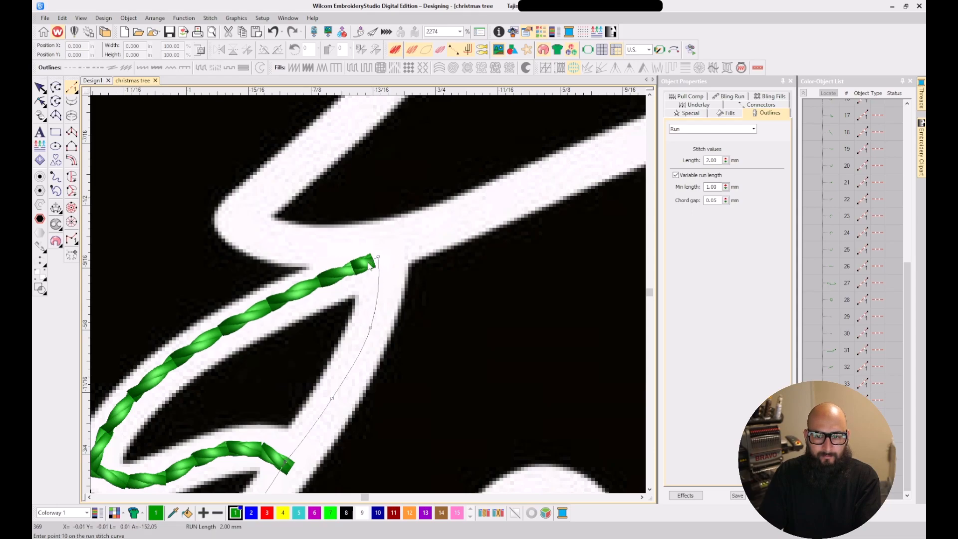
{"action": "key", "text": "Return"}
Review the stitched lower part of the tree with the background artwork hidden and shown, and examine the remaining outline
{"action": "scroll", "coordinate": [369, 264], "scroll_direction": "down", "scroll_amount": 8}
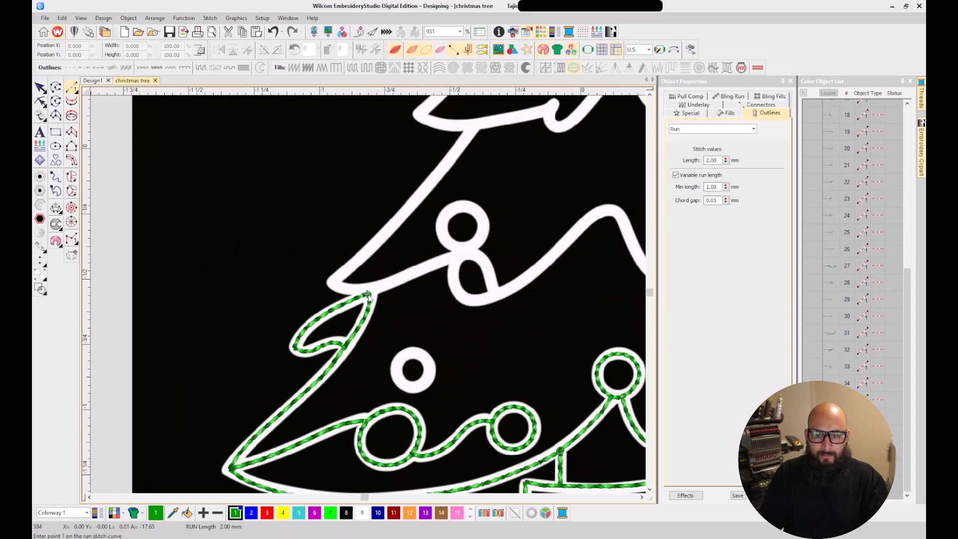
{"action": "scroll", "coordinate": [370, 295], "scroll_direction": "down", "scroll_amount": 2}
{"action": "key", "text": "d"}
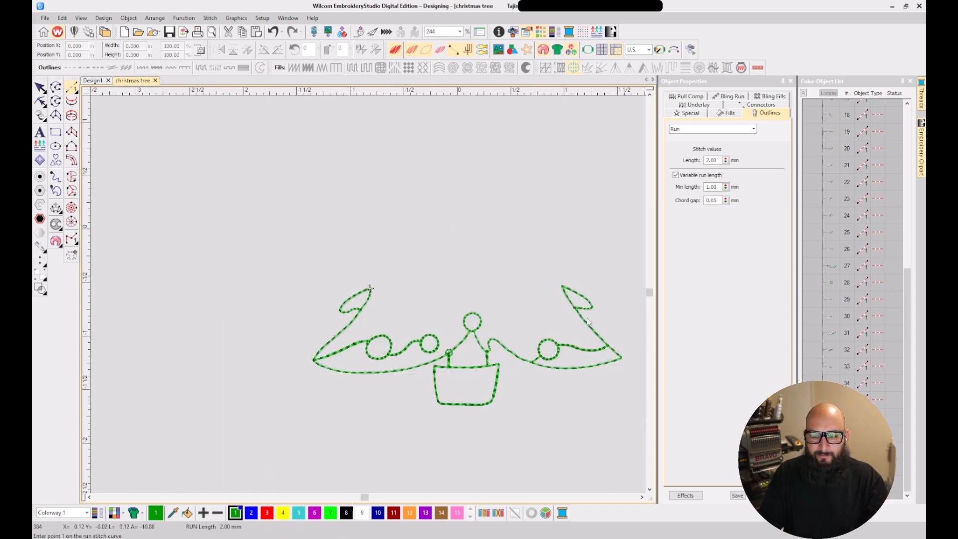
{"action": "key", "text": "d"}
{"action": "scroll", "coordinate": [370, 298], "scroll_direction": "up", "scroll_amount": 1}
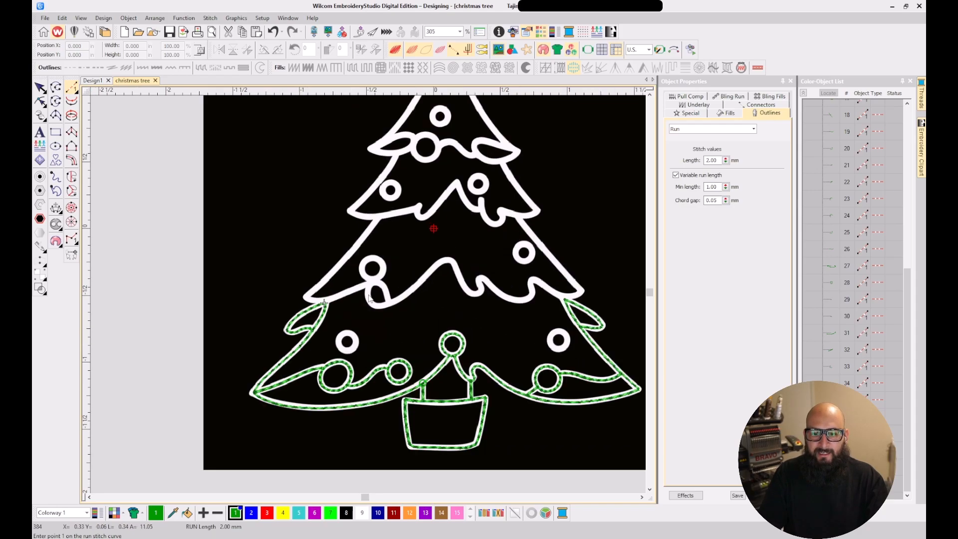
{"action": "scroll", "coordinate": [368, 295], "scroll_direction": "down", "scroll_amount": 1}
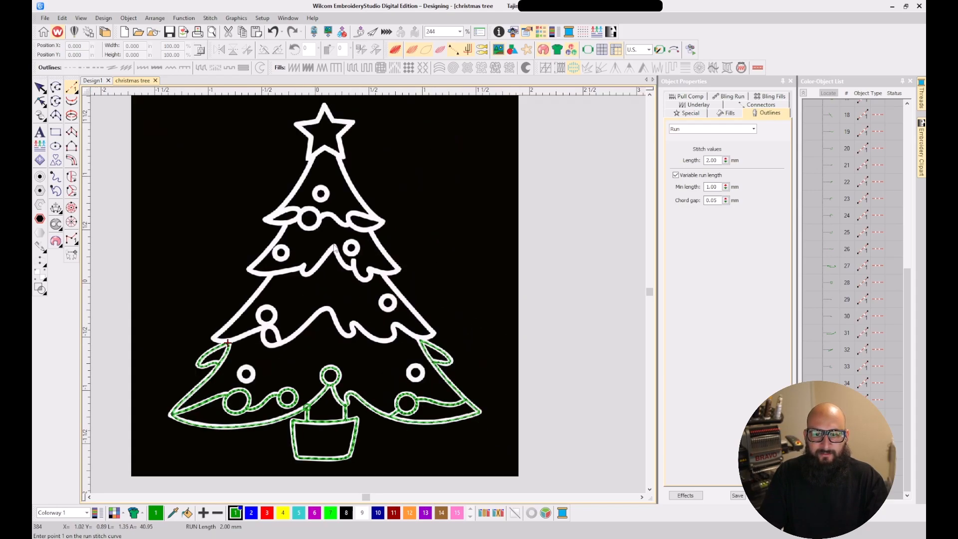
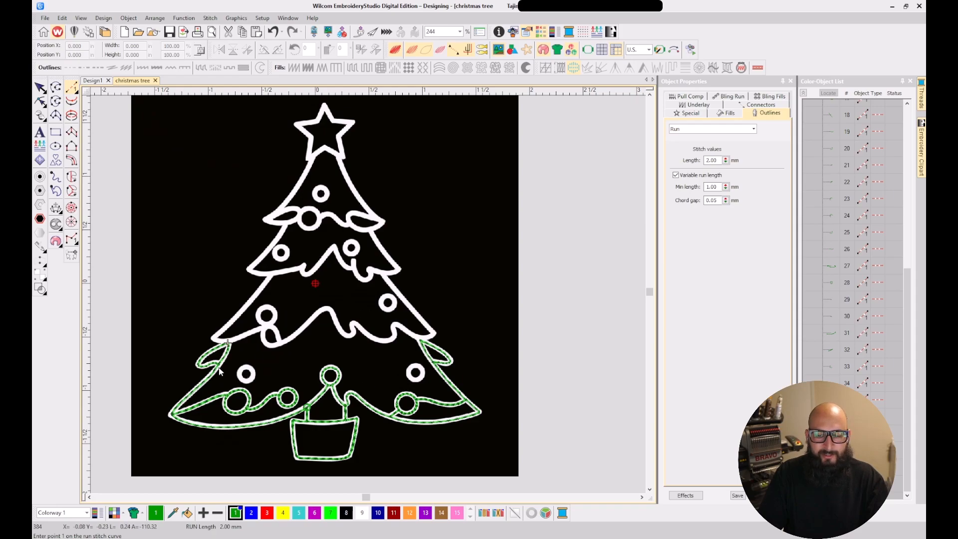
{"action": "scroll", "coordinate": [311, 343], "scroll_direction": "down", "scroll_amount": 1}
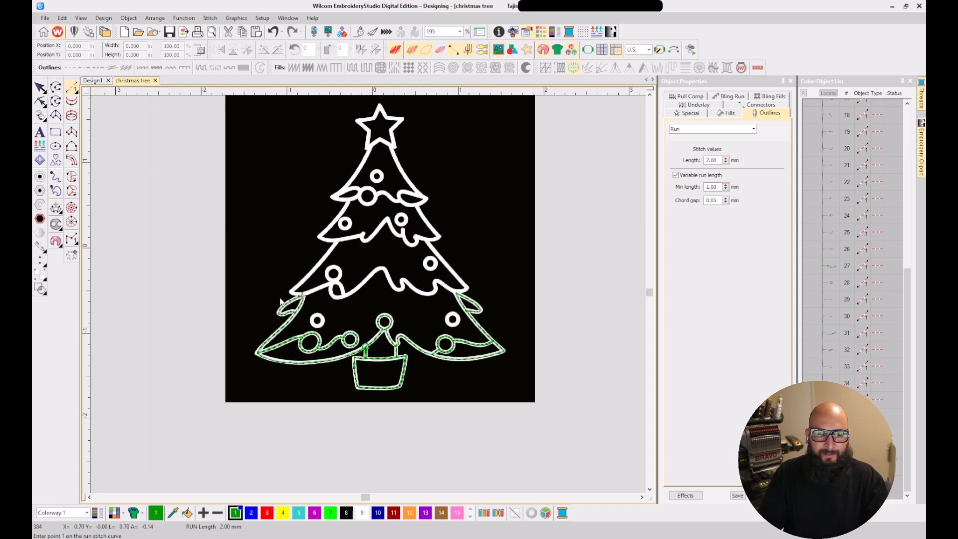
{"action": "scroll", "coordinate": [294, 236], "scroll_direction": "up", "scroll_amount": 3}
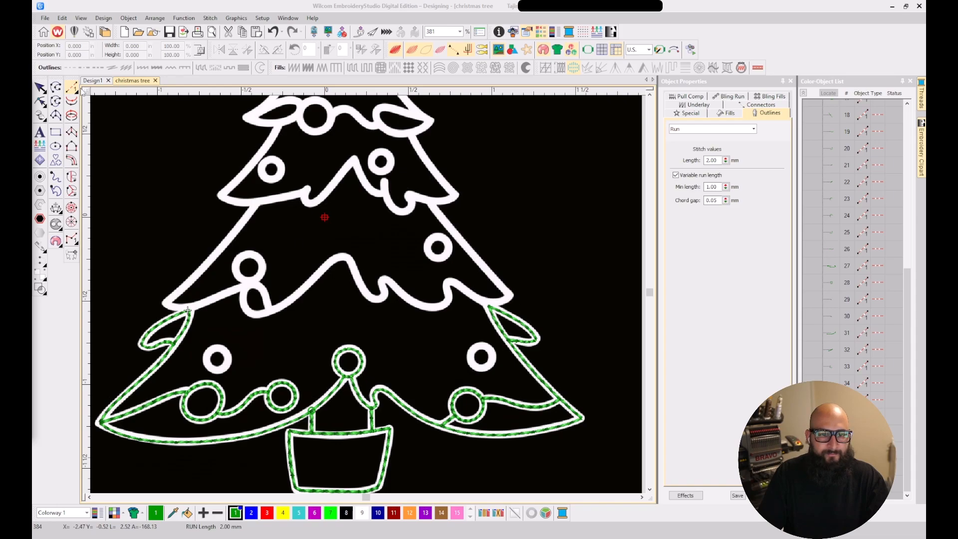
Start a run stitch at the leaf's upper end, rounding the second-lowest tier's left tip and heading up its left edge
{"action": "scroll", "coordinate": [193, 306], "scroll_direction": "up", "scroll_amount": 5}
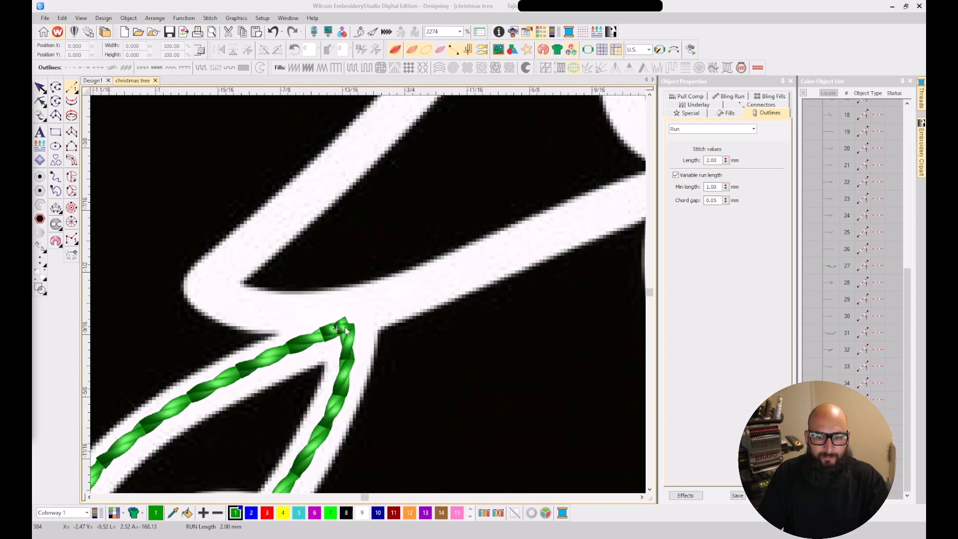
{"action": "left_click", "coordinate": [337, 330]}
{"action": "left_click", "coordinate": [271, 316]}
{"action": "left_click", "coordinate": [225, 303]}
{"action": "left_click", "coordinate": [205, 286]}
{"action": "left_click", "coordinate": [253, 245]}
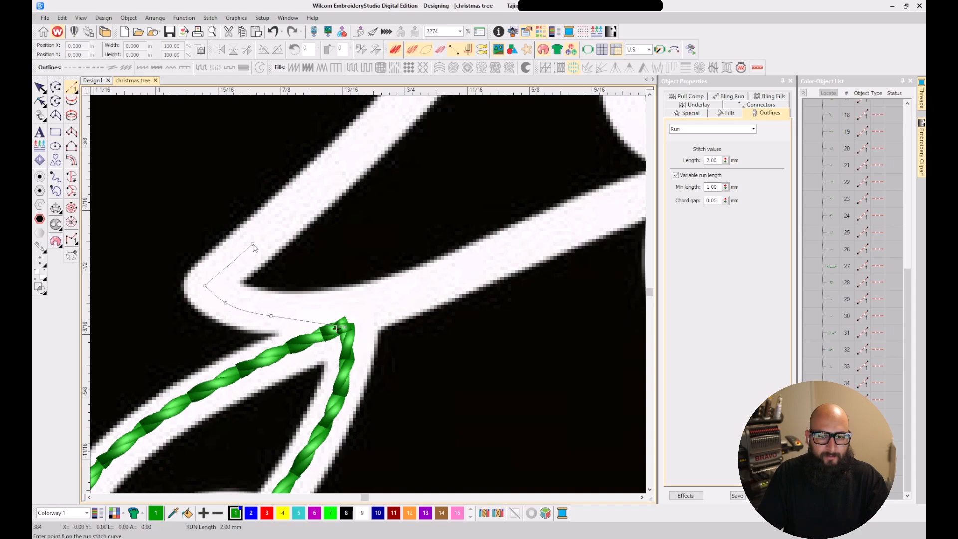
{"action": "left_click", "coordinate": [357, 150]}
Extend the run up the second-lowest tier's left edge and finish it at the junction with the tier above
{"action": "scroll", "coordinate": [357, 150], "scroll_direction": "down", "scroll_amount": 3}
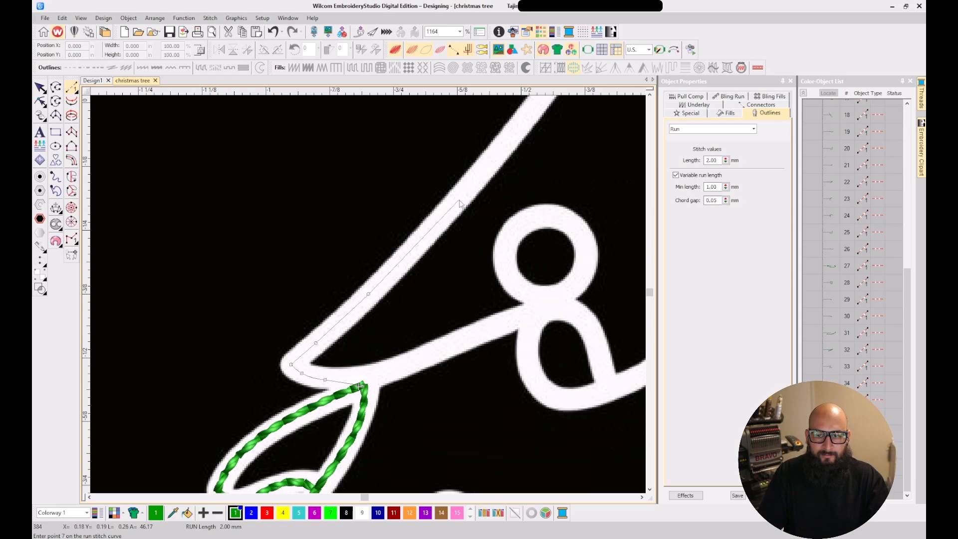
{"action": "scroll", "coordinate": [463, 199], "scroll_direction": "down", "scroll_amount": 3}
{"action": "scroll", "coordinate": [378, 271], "scroll_direction": "up", "scroll_amount": 2}
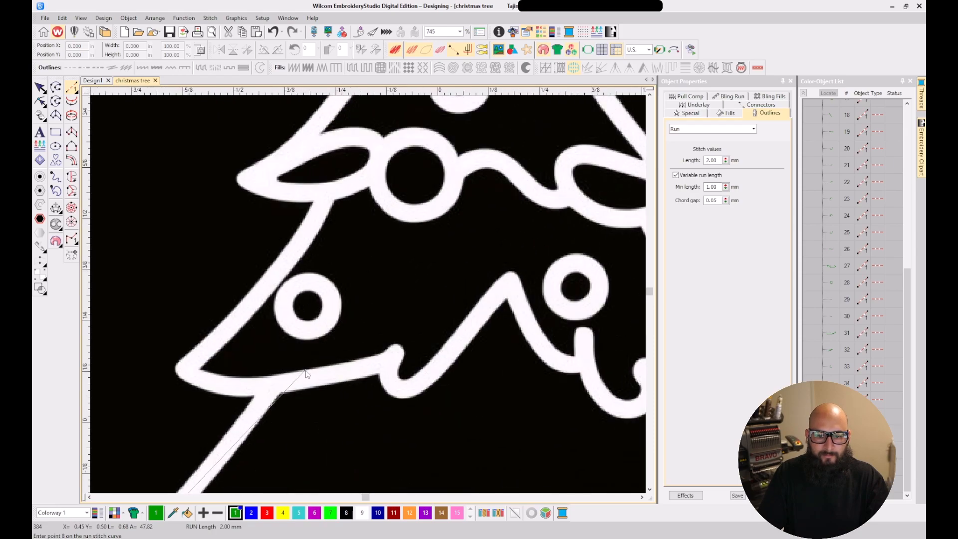
{"action": "scroll", "coordinate": [261, 390], "scroll_direction": "down", "scroll_amount": 2}
{"action": "scroll", "coordinate": [365, 295], "scroll_direction": "up", "scroll_amount": 1}
{"action": "left_click", "coordinate": [367, 307]}
{"action": "left_click", "coordinate": [378, 288]}
{"action": "key", "text": "Return"}
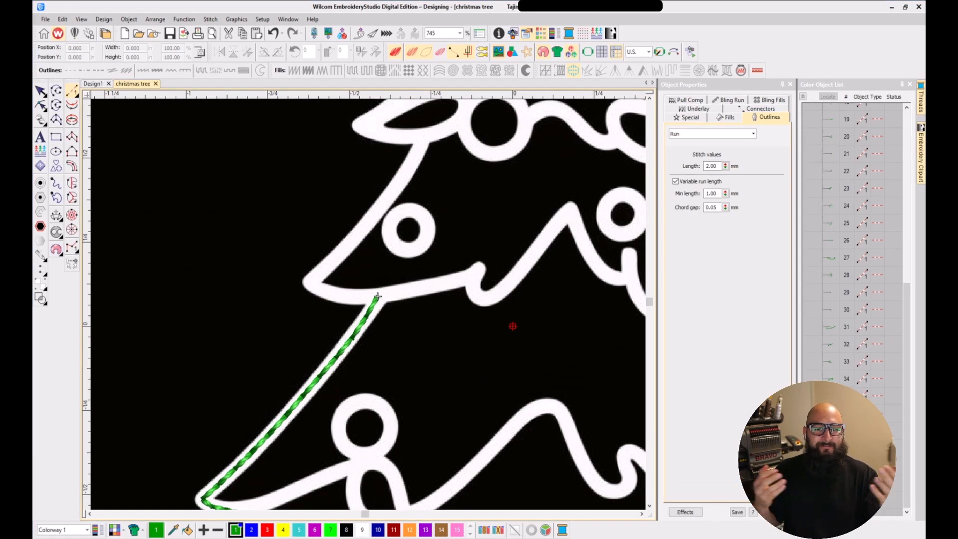
Backtrack the second-lowest tier's left-edge run to return the stitching to the leaf's upper junction
{"action": "key", "text": "Escape"}
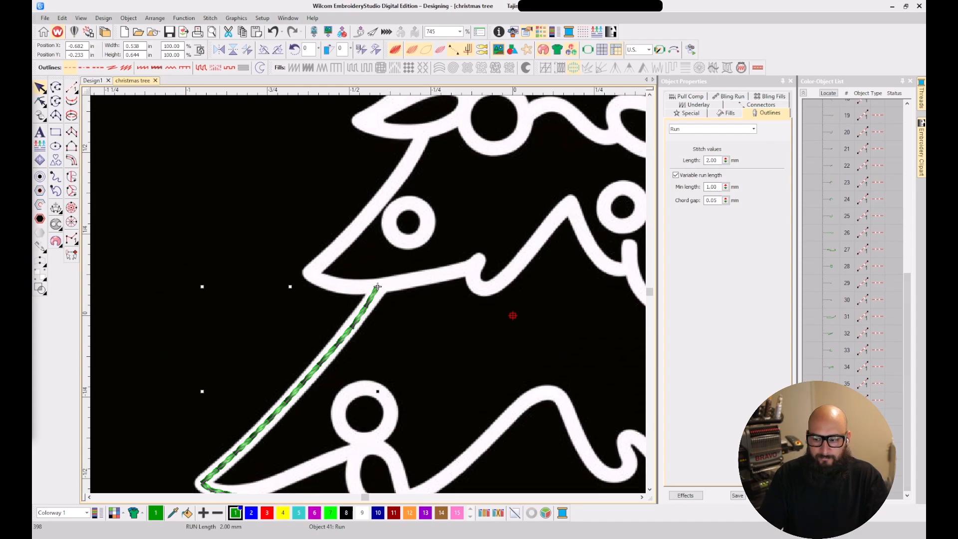
{"action": "key", "text": "shift+Tab"}
{"action": "key", "text": "ctrl+shift+b"}
{"action": "scroll", "coordinate": [350, 264], "scroll_direction": "down", "scroll_amount": 3}
{"action": "key", "text": "Escape"}
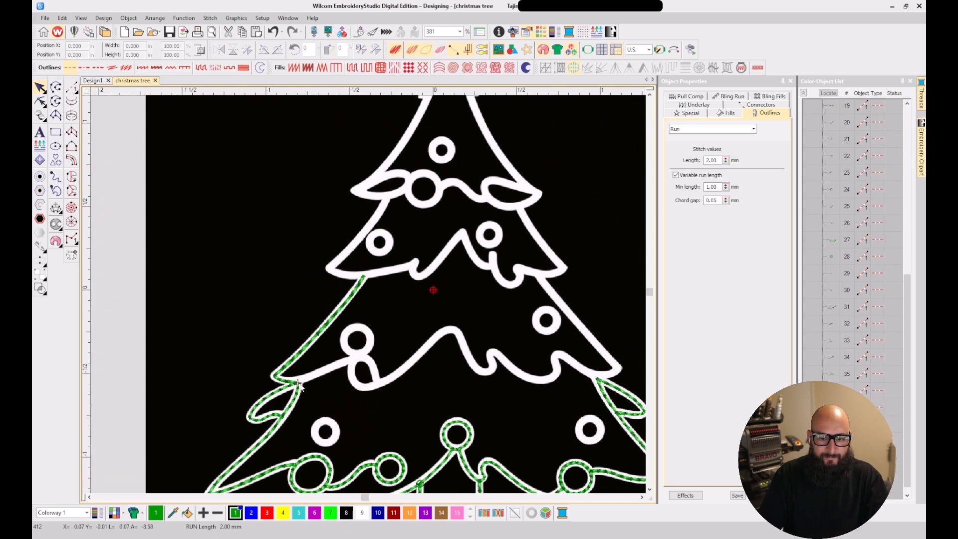
Digitize a run stitch along the second-lowest tier's lower edge from the leaf junction to the base of the round ornament
{"action": "scroll", "coordinate": [303, 386], "scroll_direction": "up", "scroll_amount": 7}
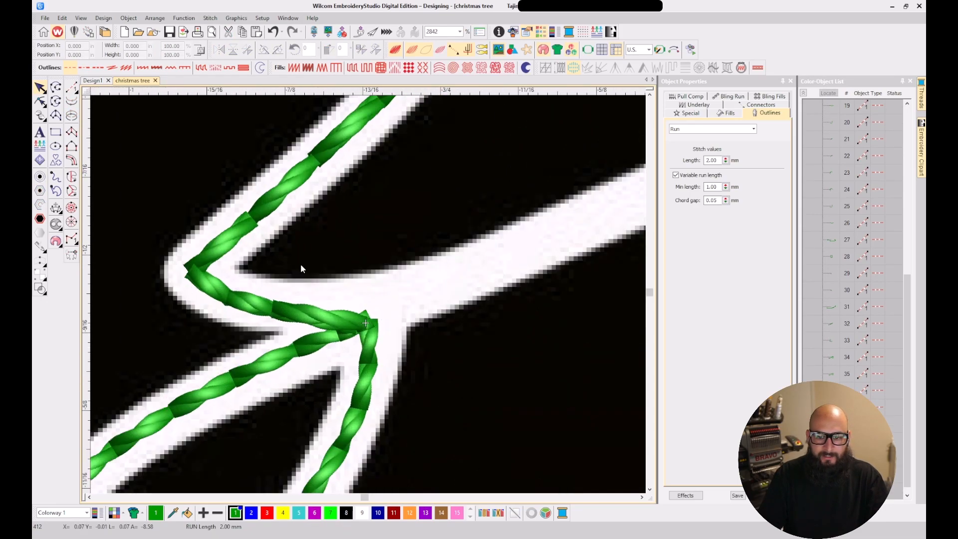
{"action": "left_click", "coordinate": [71, 87]}
{"action": "left_click", "coordinate": [366, 324]}
{"action": "left_click", "coordinate": [524, 253]}
{"action": "scroll", "coordinate": [524, 253], "scroll_direction": "down", "scroll_amount": 3}
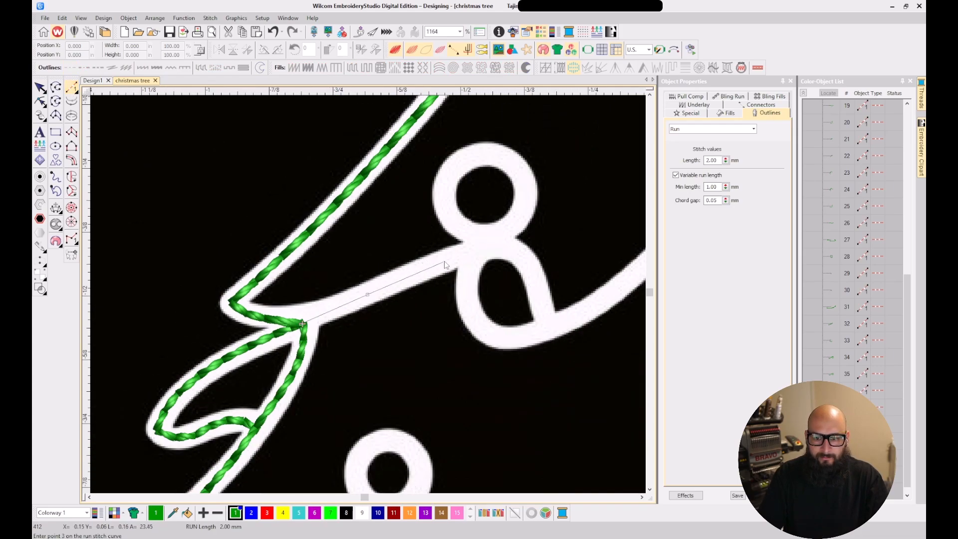
{"action": "left_click", "coordinate": [446, 261]}
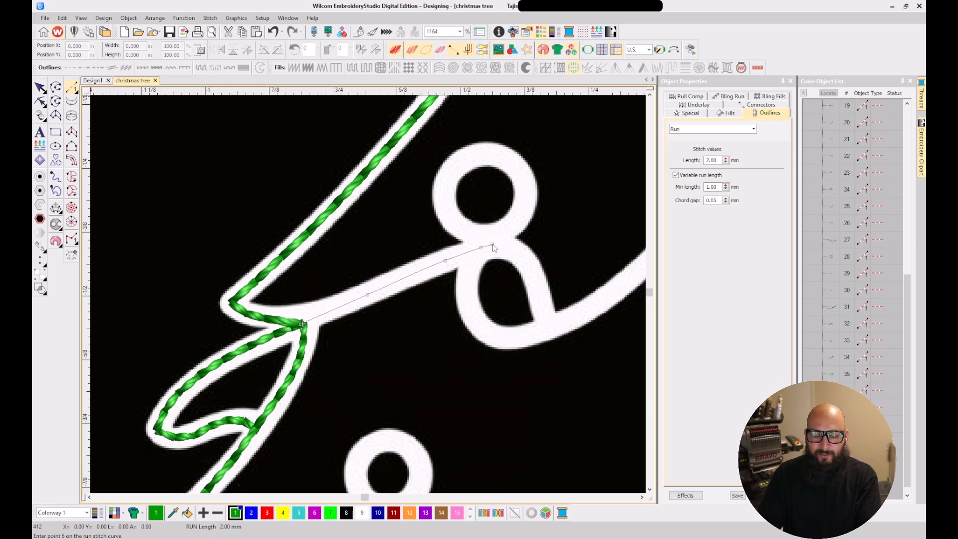
{"action": "key", "text": "Return"}
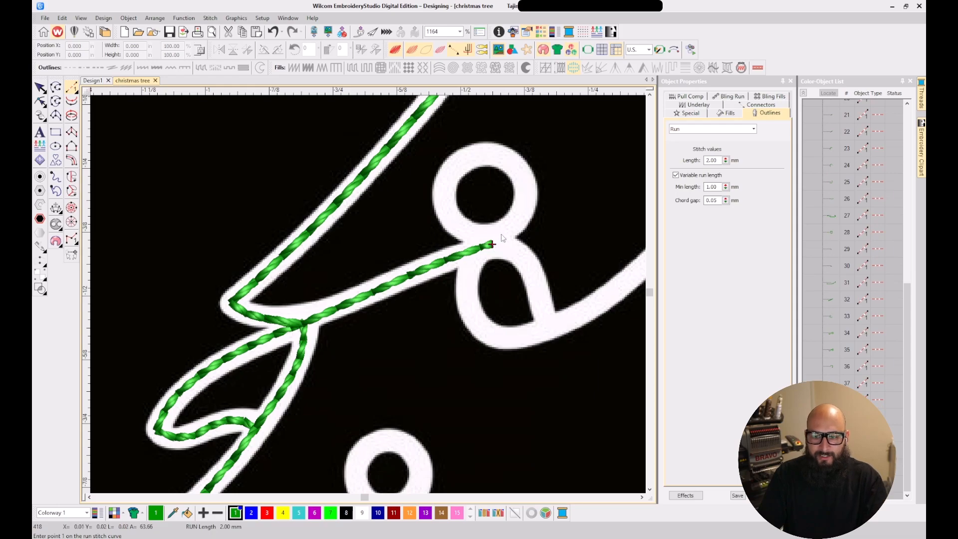
Digitize a closed run-stitch circle around the round ornament, starting and ending at its base on the second-lowest tier's edge
{"action": "scroll", "coordinate": [494, 248], "scroll_direction": "up", "scroll_amount": 2}
{"action": "left_click", "coordinate": [351, 312]}
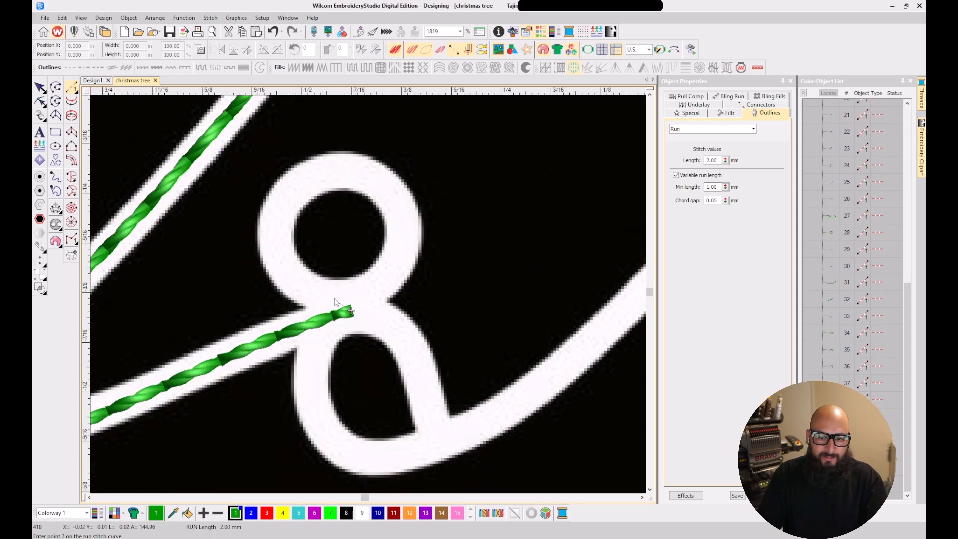
{"action": "left_click", "coordinate": [294, 281]}
{"action": "left_click", "coordinate": [273, 228]}
{"action": "left_click", "coordinate": [306, 180]}
{"action": "left_click", "coordinate": [366, 172]}
{"action": "left_click", "coordinate": [402, 224]}
{"action": "left_click", "coordinate": [387, 270]}
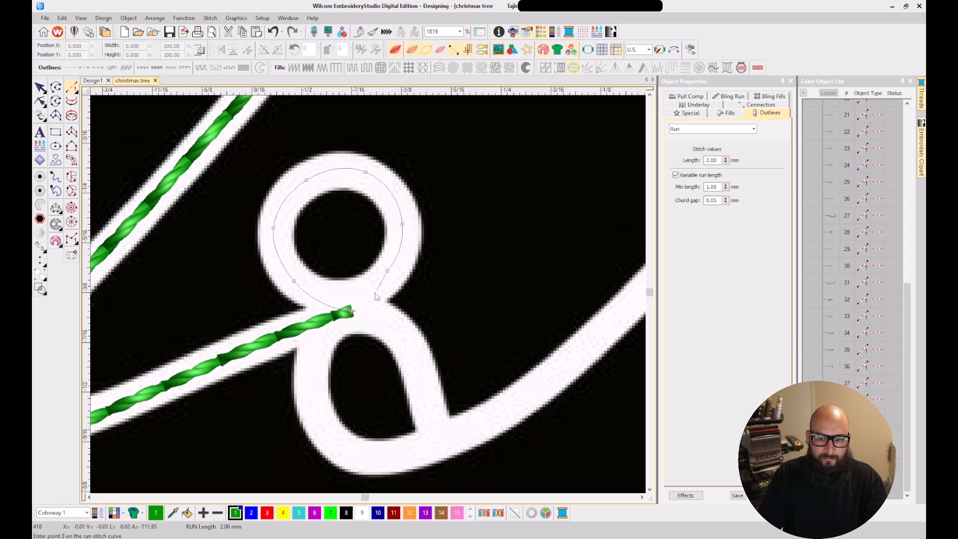
{"action": "left_click", "coordinate": [351, 312]}
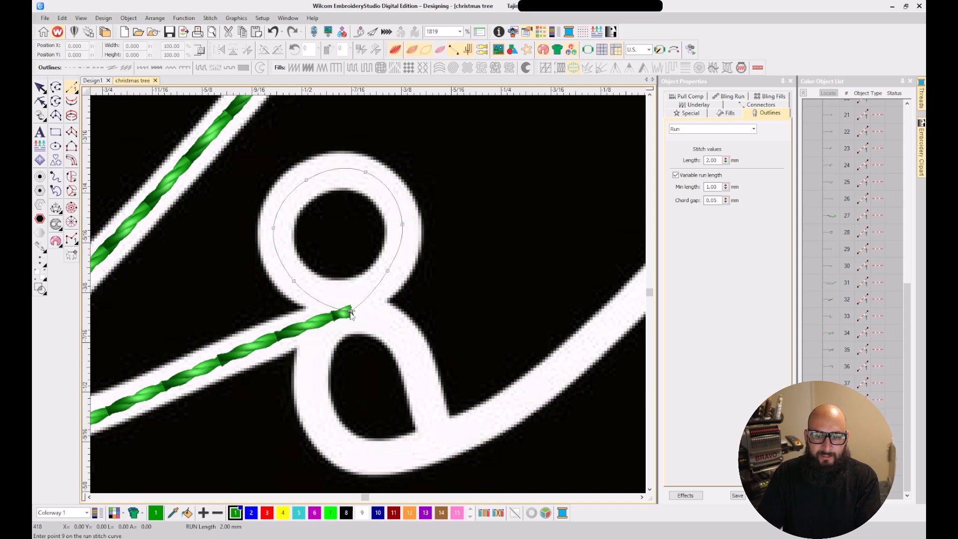
{"action": "key", "text": "BackSpace"}
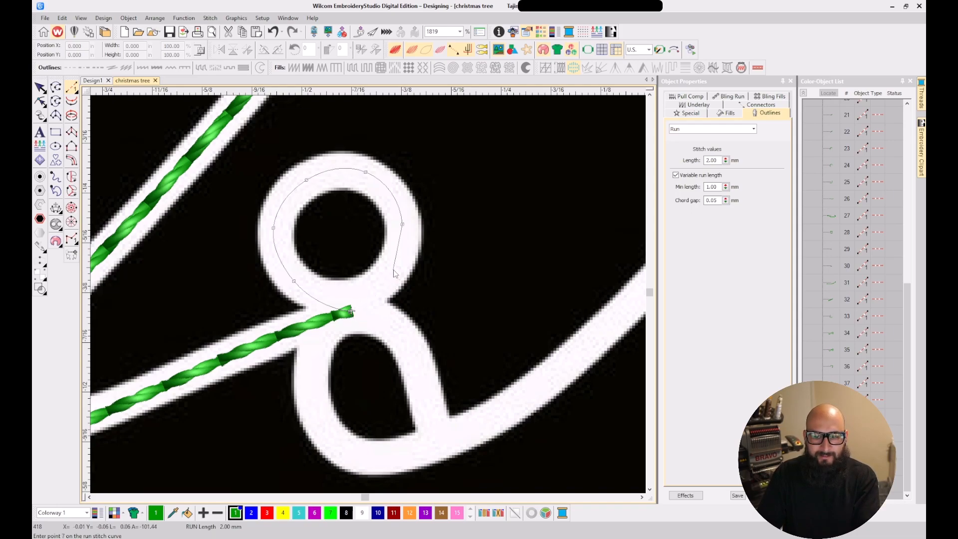
{"action": "left_click", "coordinate": [351, 312]}
{"action": "key", "text": "Return"}
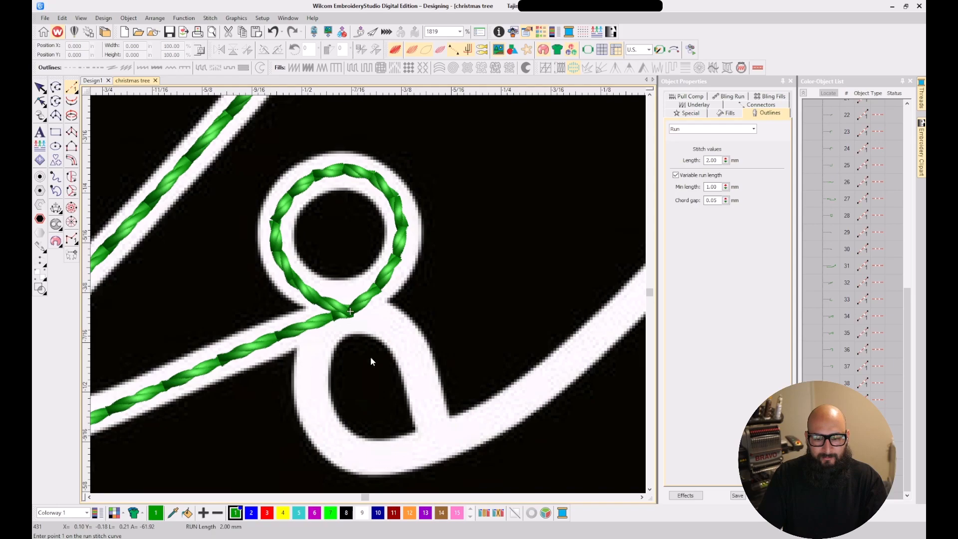
Digitize a run stitch around the left side of the loop below the ornament and backtrack it to the ornament's base
{"action": "left_click", "coordinate": [351, 311]}
{"action": "left_click", "coordinate": [311, 351]}
{"action": "left_click", "coordinate": [319, 418]}
{"action": "left_click", "coordinate": [381, 459]}
{"action": "left_click", "coordinate": [445, 443]}
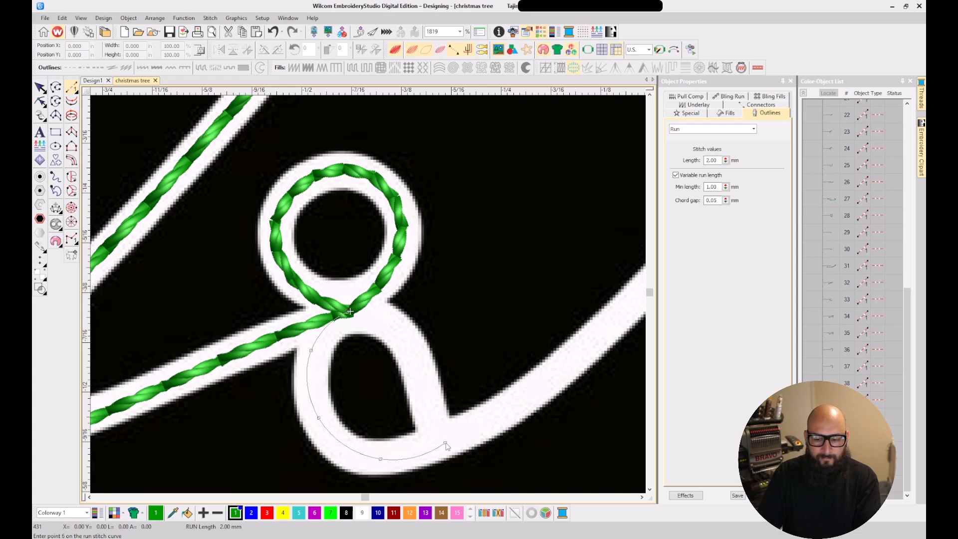
{"action": "key", "text": "Return"}
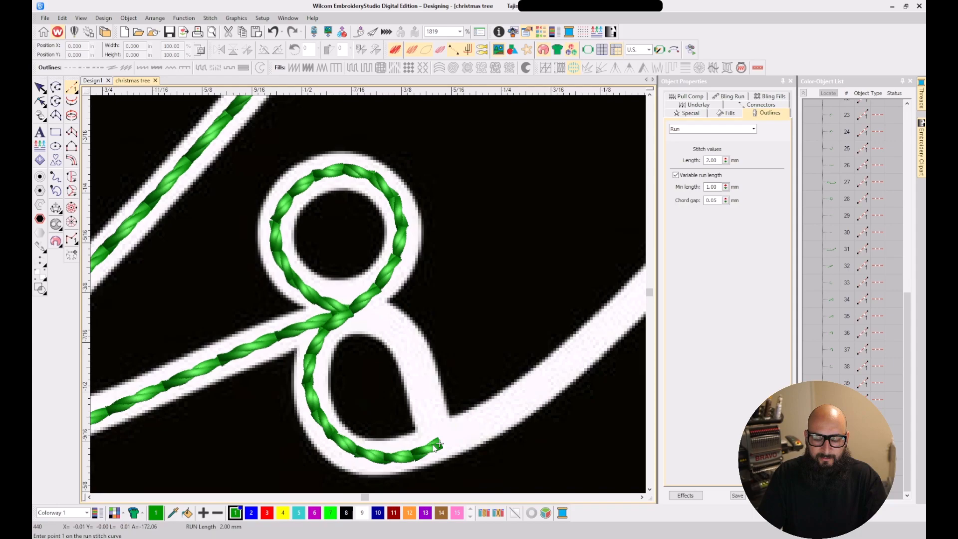
{"action": "key", "text": "Escape"}
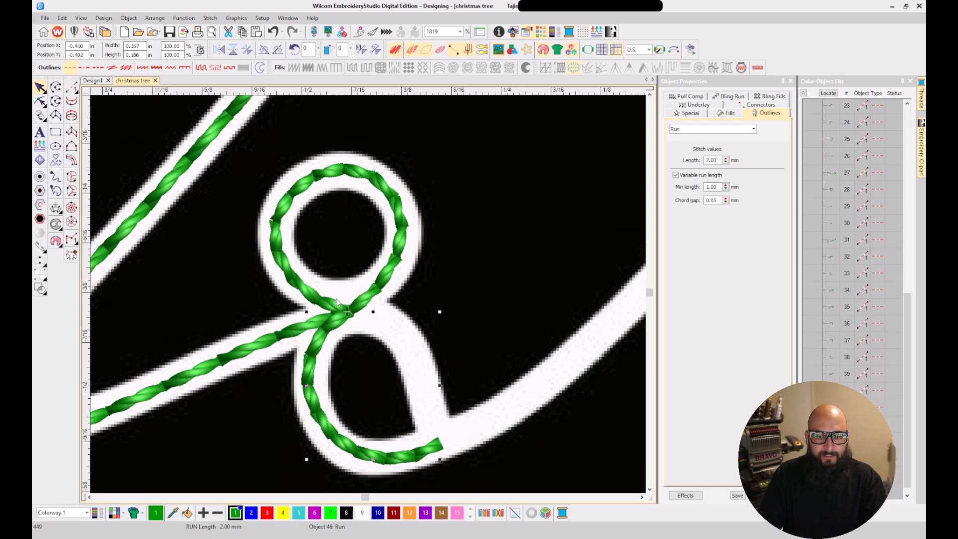
Start a run stitch at the ornament's base, going down the loop's right side and onto the tier's wavy lower edge
{"action": "left_click", "coordinate": [71, 87]}
{"action": "left_click", "coordinate": [347, 312]}
{"action": "left_click", "coordinate": [385, 322]}
{"action": "left_click", "coordinate": [414, 357]}
{"action": "left_click", "coordinate": [431, 422]}
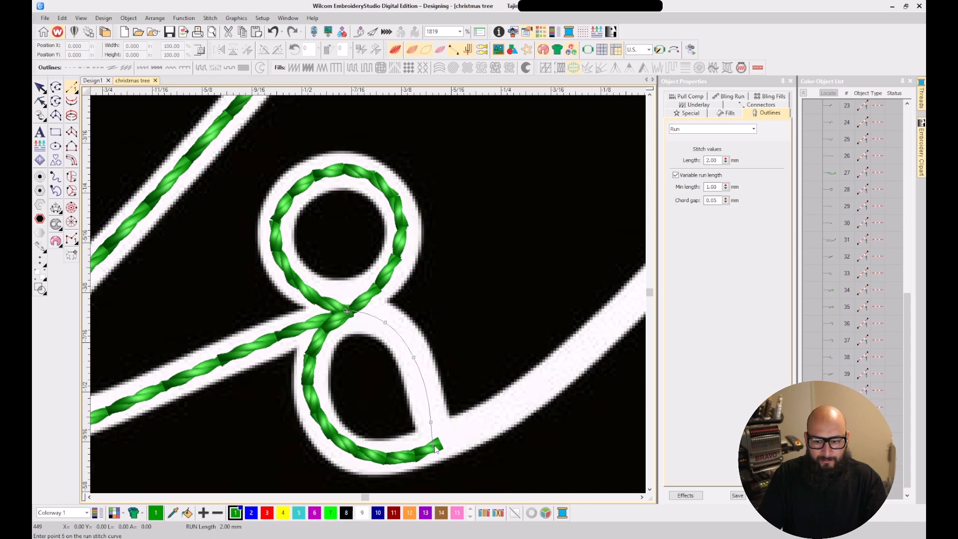
{"action": "left_click", "coordinate": [468, 433]}
{"action": "left_click", "coordinate": [549, 380]}
Extend the run up the rising slope of the tier's lower edge and over its central peak
{"action": "scroll", "coordinate": [550, 380], "scroll_direction": "down", "scroll_amount": 3}
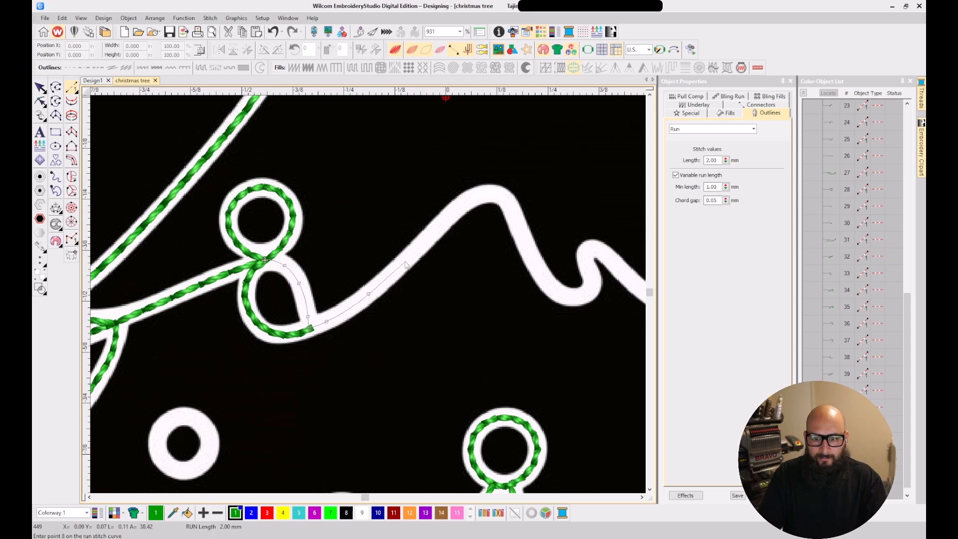
{"action": "scroll", "coordinate": [406, 262], "scroll_direction": "up", "scroll_amount": 3}
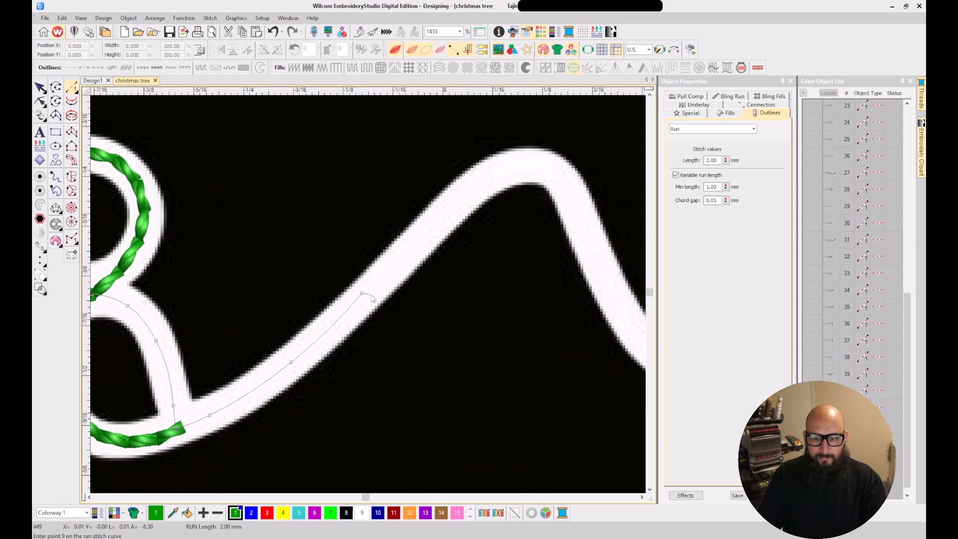
{"action": "left_click", "coordinate": [422, 236]}
{"action": "left_click", "coordinate": [472, 189]}
{"action": "left_click", "coordinate": [510, 166]}
{"action": "left_click", "coordinate": [546, 170]}
{"action": "left_click", "coordinate": [577, 213]}
Re-place the curve point just past the central peak and extend the run down the steep slope beyond it
{"action": "scroll", "coordinate": [585, 233], "scroll_direction": "up", "scroll_amount": 2}
{"action": "key", "text": "BackSpace"}
{"action": "left_click", "coordinate": [346, 242]}
{"action": "key", "text": "BackSpace"}
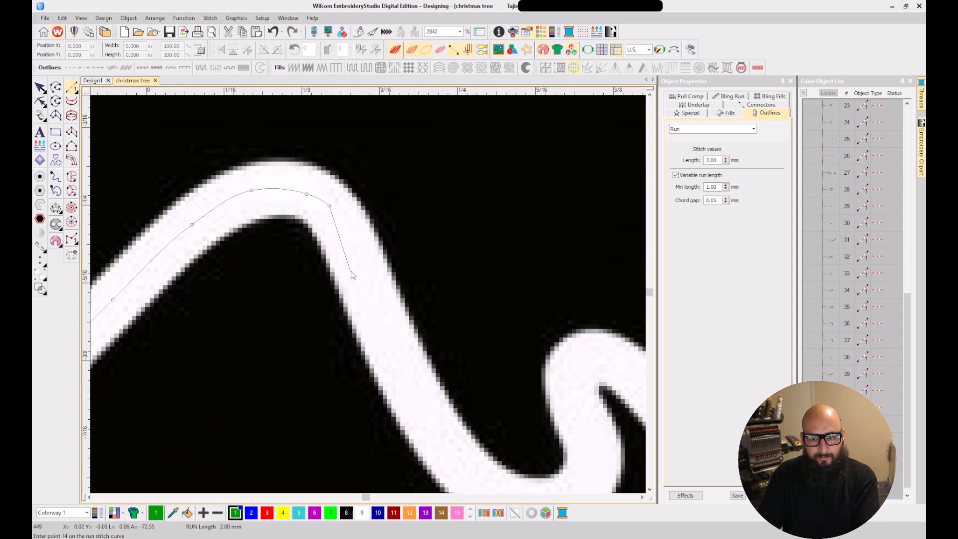
{"action": "left_click", "coordinate": [347, 246]}
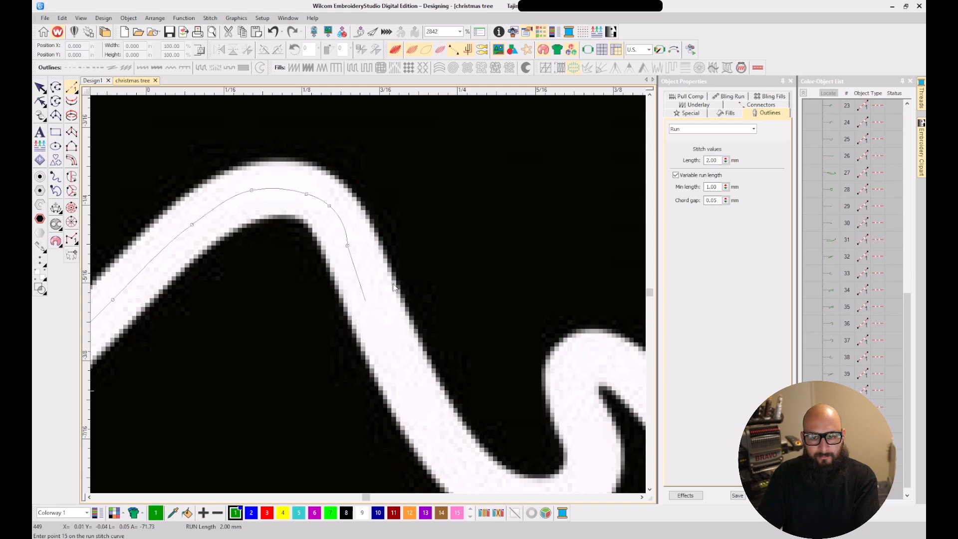
{"action": "left_click", "coordinate": [373, 310]}
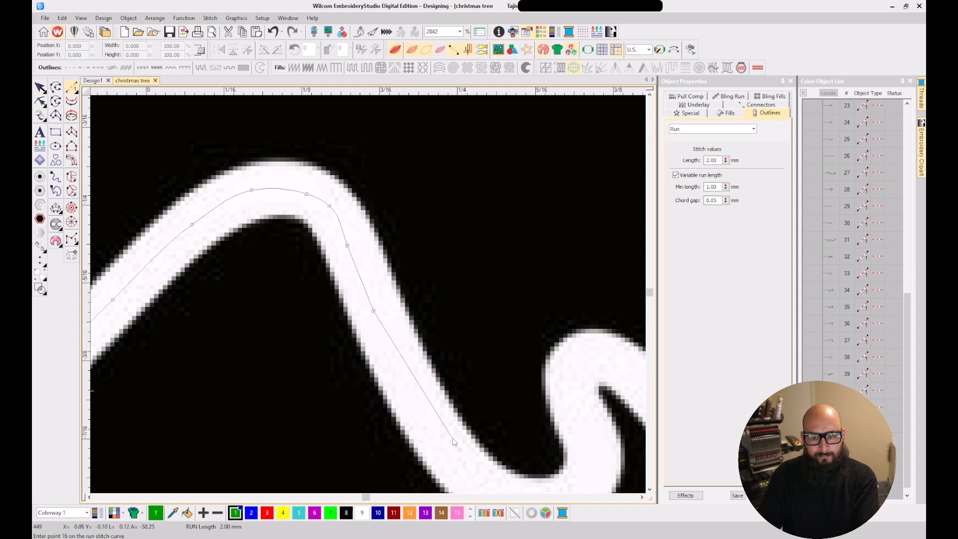
{"action": "left_click", "coordinate": [434, 437]}
Continue the run through the narrow dip and up around the first small hook of the tier's lower edge
{"action": "scroll", "coordinate": [434, 439], "scroll_direction": "down", "scroll_amount": 2}
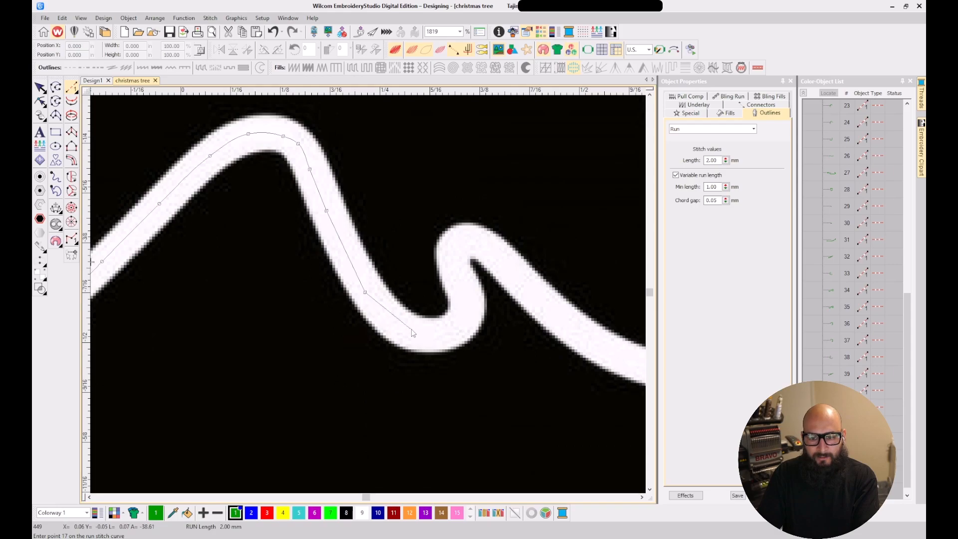
{"action": "left_click", "coordinate": [413, 333]}
{"action": "left_click", "coordinate": [452, 330]}
{"action": "left_click", "coordinate": [468, 310]}
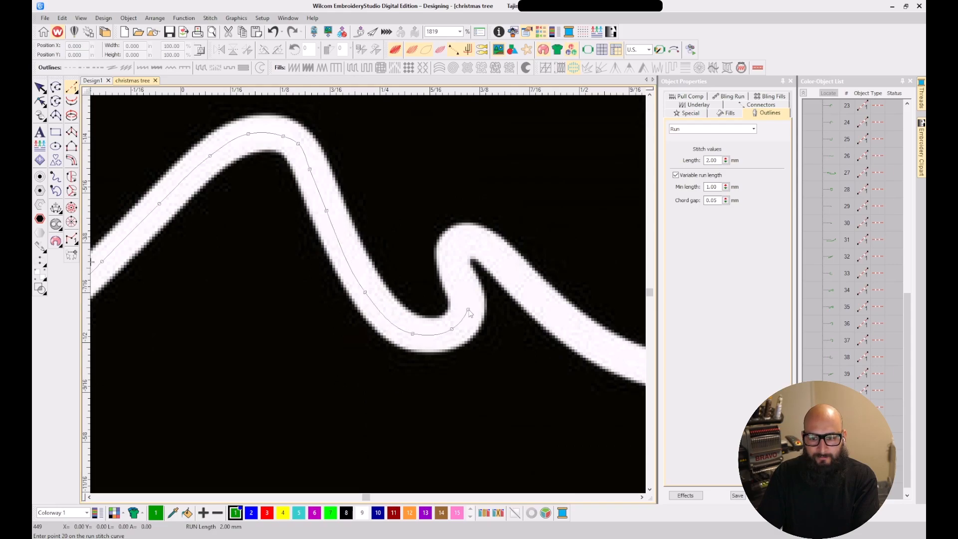
{"action": "left_click", "coordinate": [457, 278]}
{"action": "left_click", "coordinate": [450, 251]}
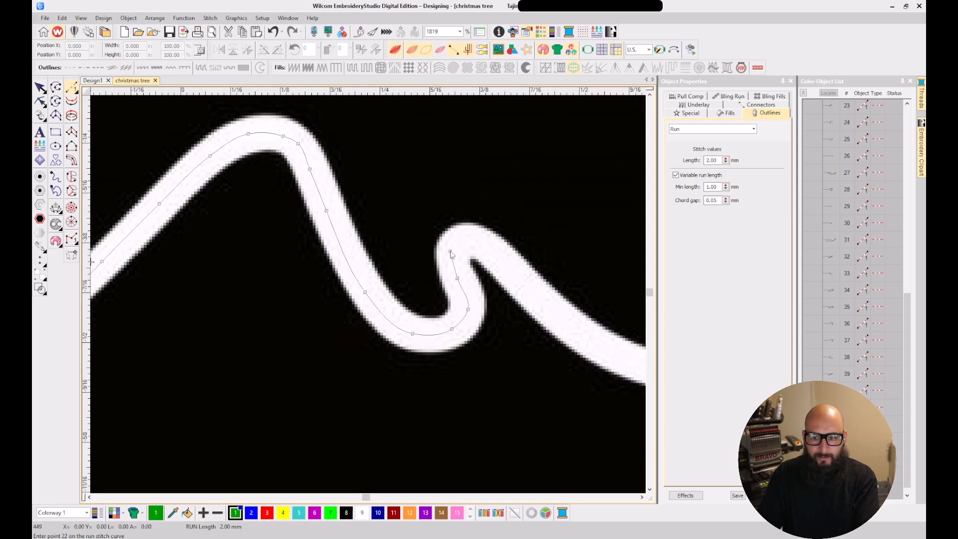
{"action": "left_click", "coordinate": [465, 242]}
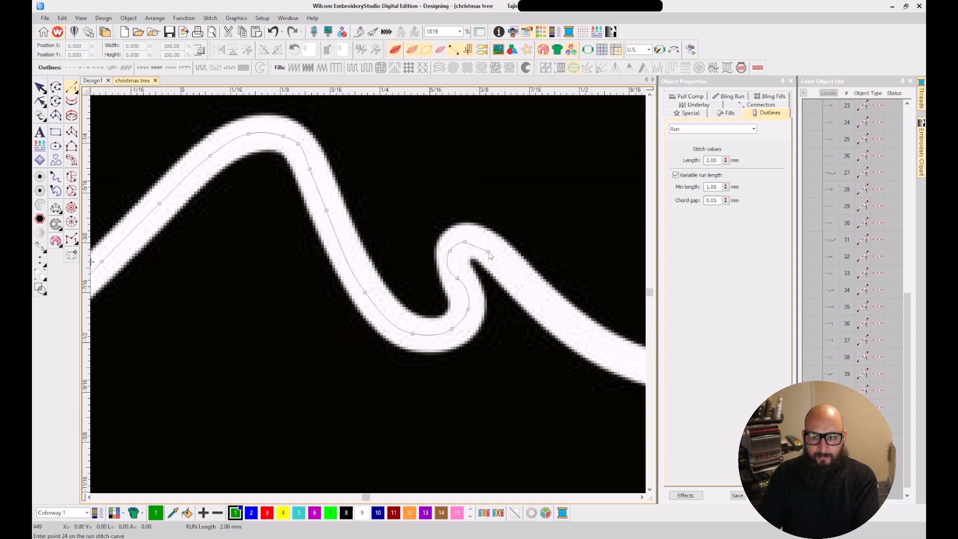
Correct the point after the first hook and extend the run through the wide dip to the top of the second hook
{"action": "left_click", "coordinate": [536, 298]}
{"action": "key", "text": "c"}
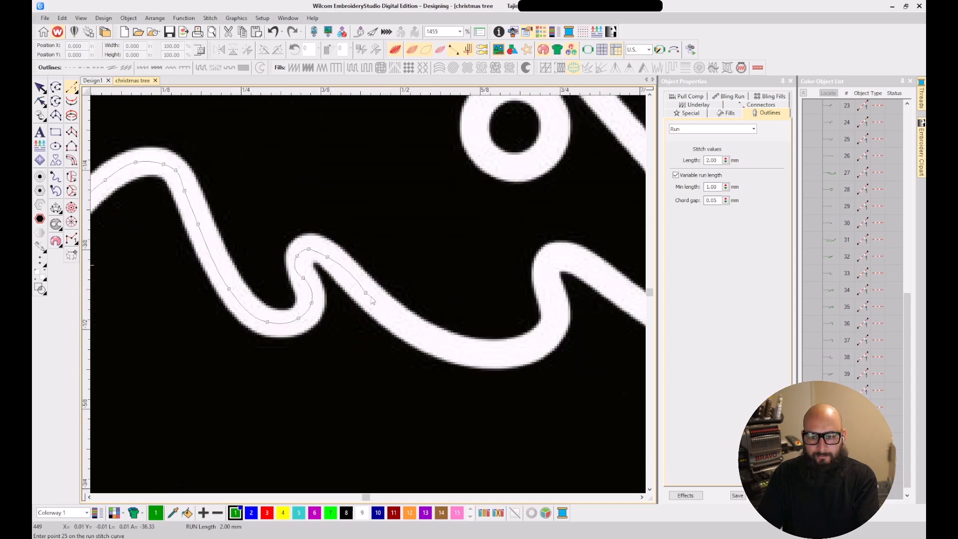
{"action": "key", "text": "BackSpace"}
{"action": "key", "text": "BackSpace"}
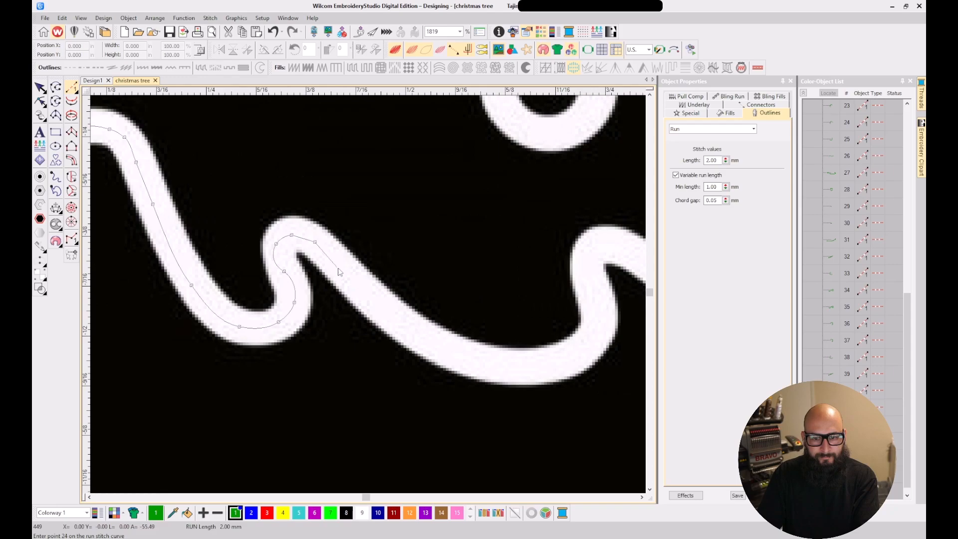
{"action": "left_click", "coordinate": [355, 284]}
{"action": "left_click", "coordinate": [463, 357]}
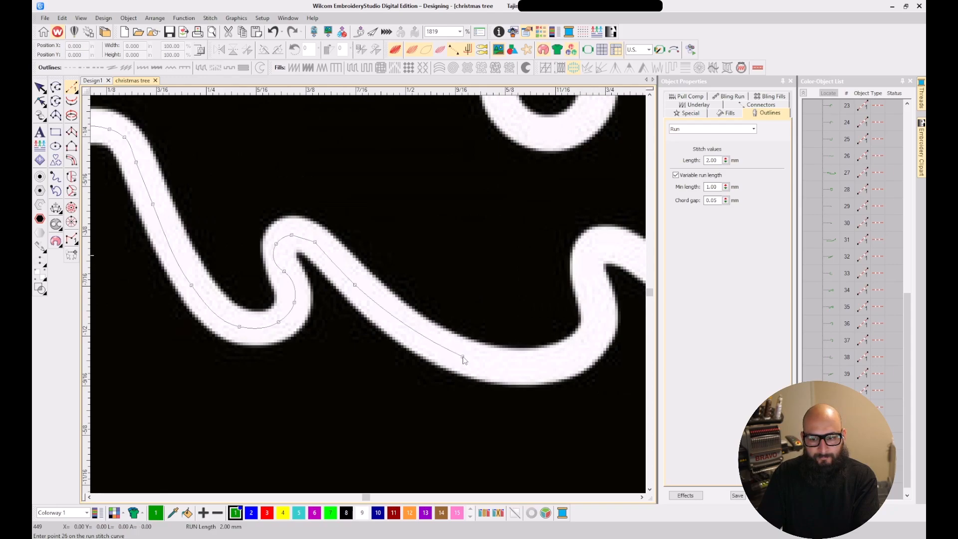
{"action": "left_click", "coordinate": [553, 361]}
{"action": "left_click", "coordinate": [594, 336]}
{"action": "left_click", "coordinate": [601, 309]}
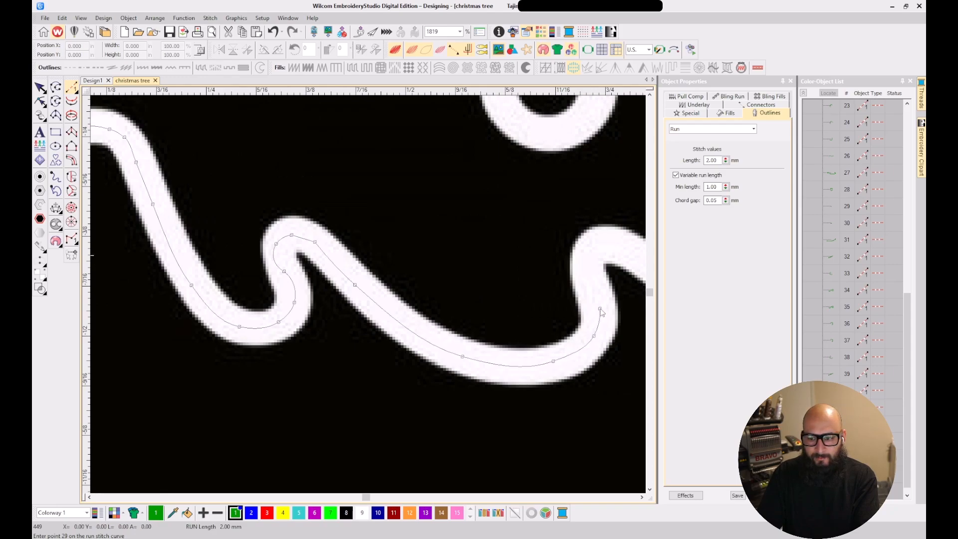
{"action": "left_click", "coordinate": [587, 272]}
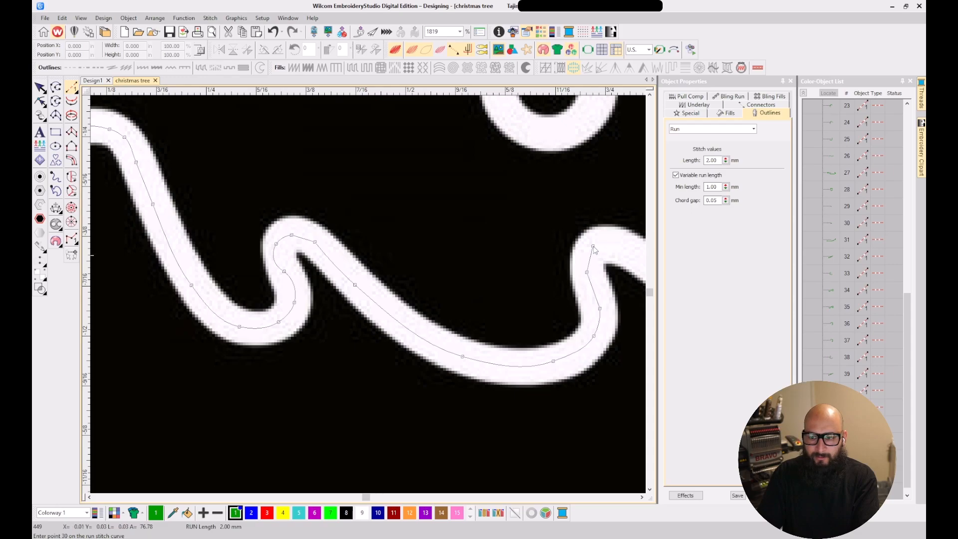
{"action": "left_click", "coordinate": [593, 247]}
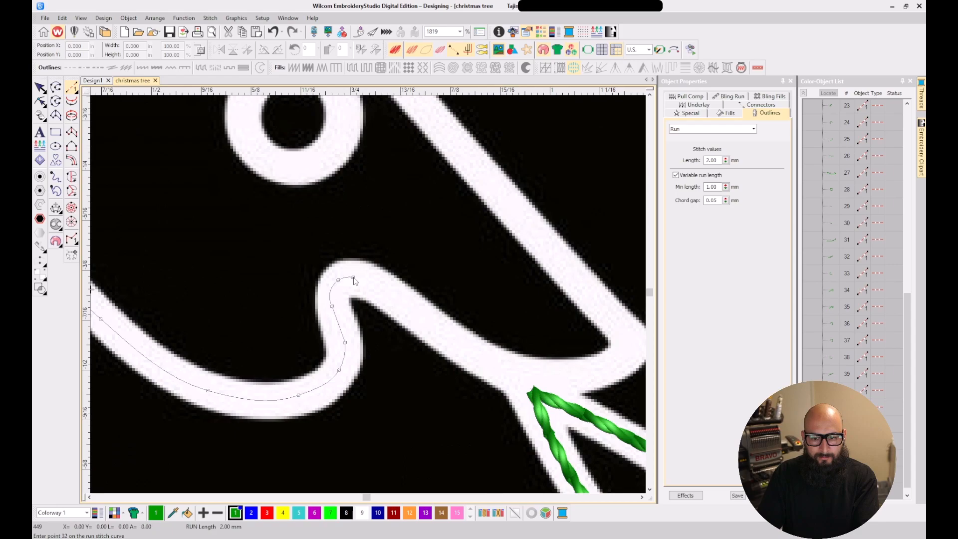
Extend the run down from the second hook and finish it at the upper junction of the right-hand leaf
{"action": "left_click", "coordinate": [385, 294]}
{"action": "left_click", "coordinate": [464, 354]}
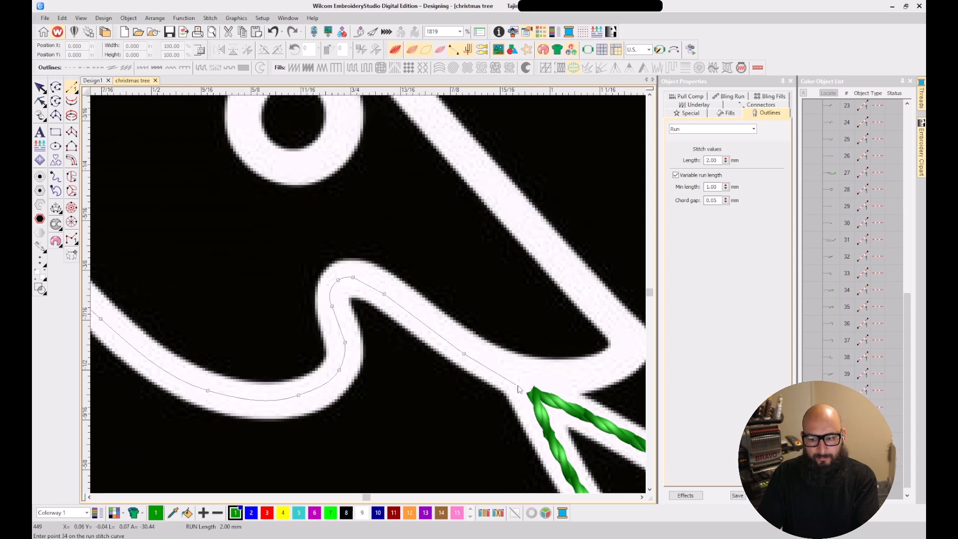
{"action": "left_click", "coordinate": [535, 396]}
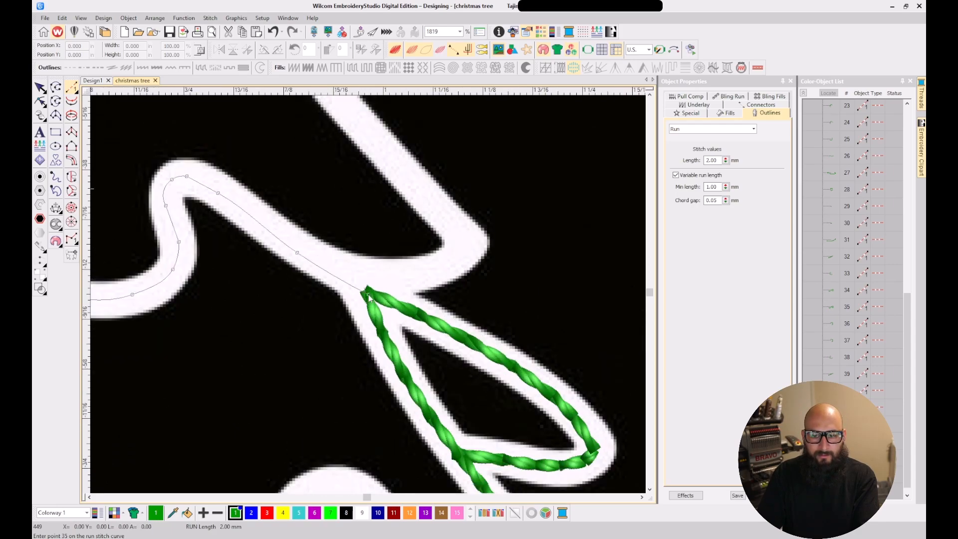
{"action": "key", "text": "Return"}
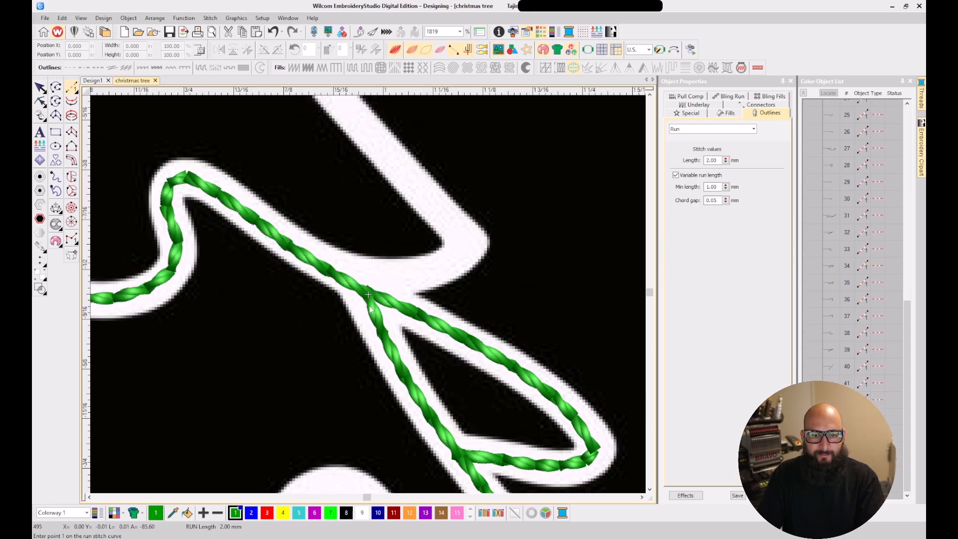
Start a run stitch at the right-hand leaf's upper junction, rounding the second-lowest tier's right tip
{"action": "scroll", "coordinate": [384, 297], "scroll_direction": "down", "scroll_amount": 5}
{"action": "scroll", "coordinate": [383, 295], "scroll_direction": "up", "scroll_amount": 6}
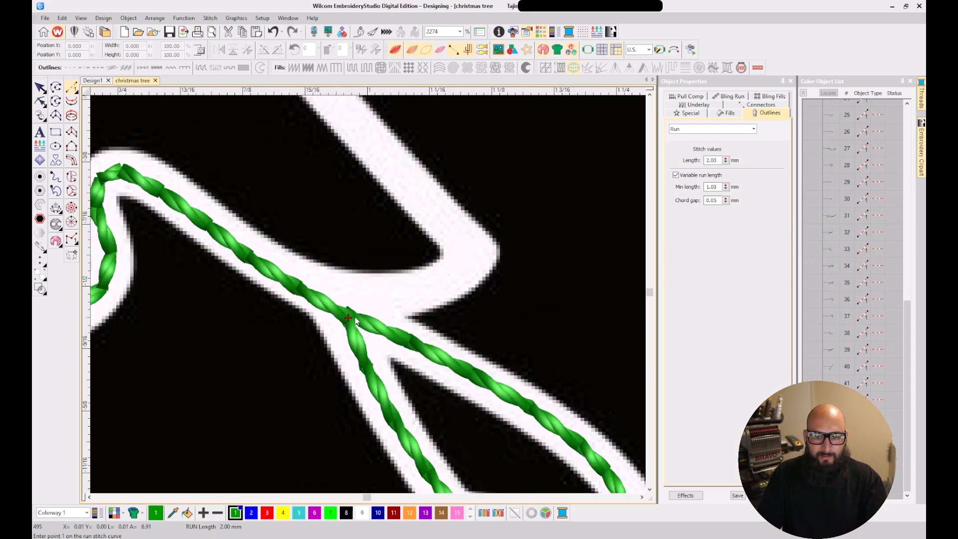
{"action": "left_click", "coordinate": [349, 317]}
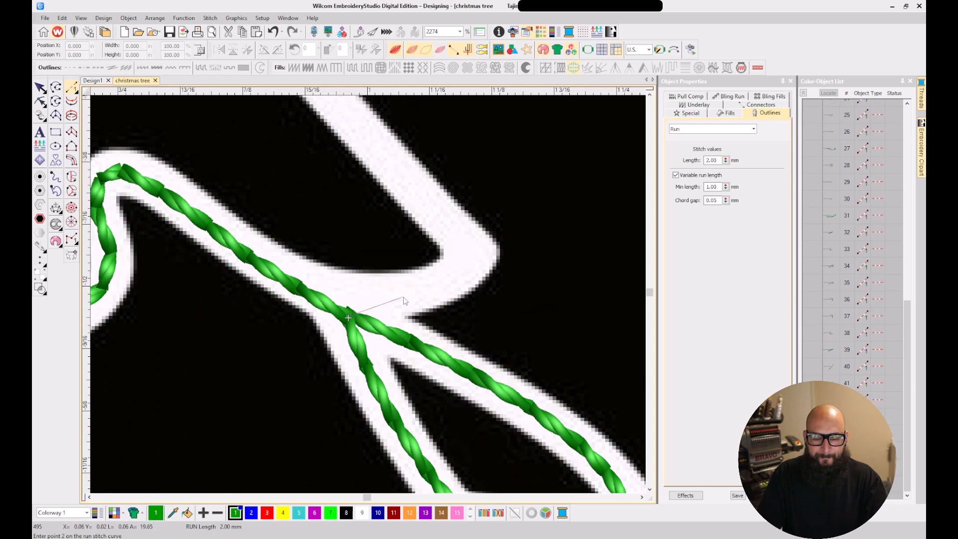
{"action": "left_click", "coordinate": [444, 281]}
{"action": "left_click", "coordinate": [472, 253]}
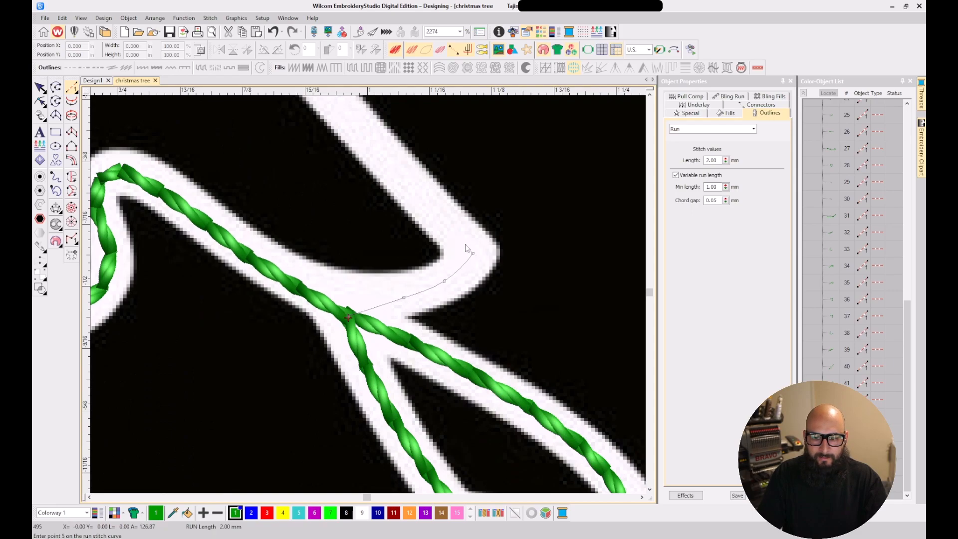
{"action": "left_click", "coordinate": [432, 209]}
Extend the run up the second-lowest tier's right edge and finish it at the junction with the tier above
{"action": "scroll", "coordinate": [324, 406], "scroll_direction": "down", "scroll_amount": 3}
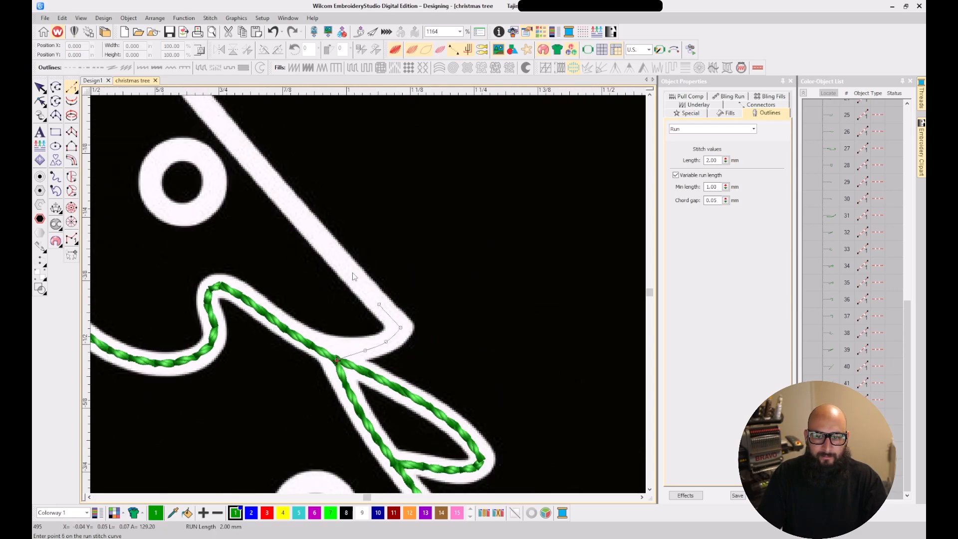
{"action": "left_click", "coordinate": [313, 228]}
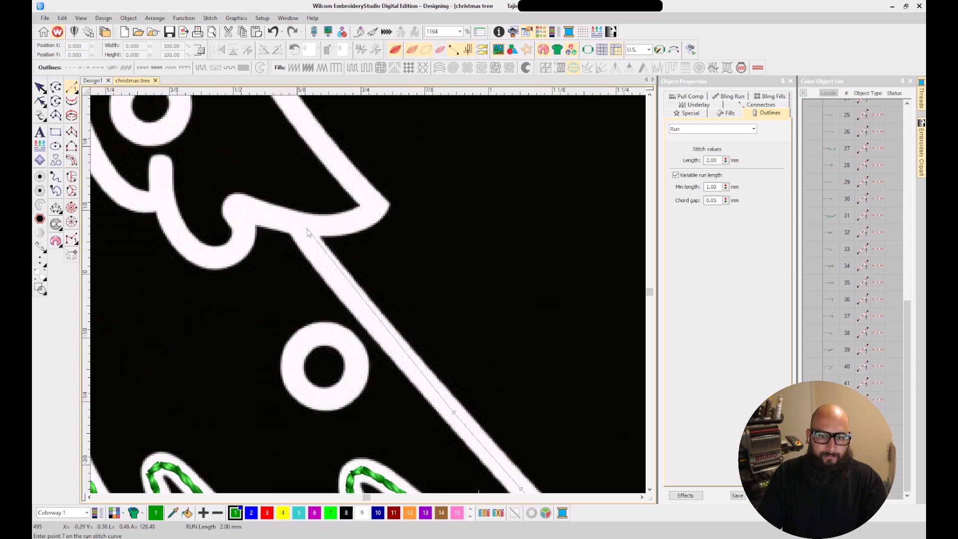
{"action": "left_click", "coordinate": [330, 270]}
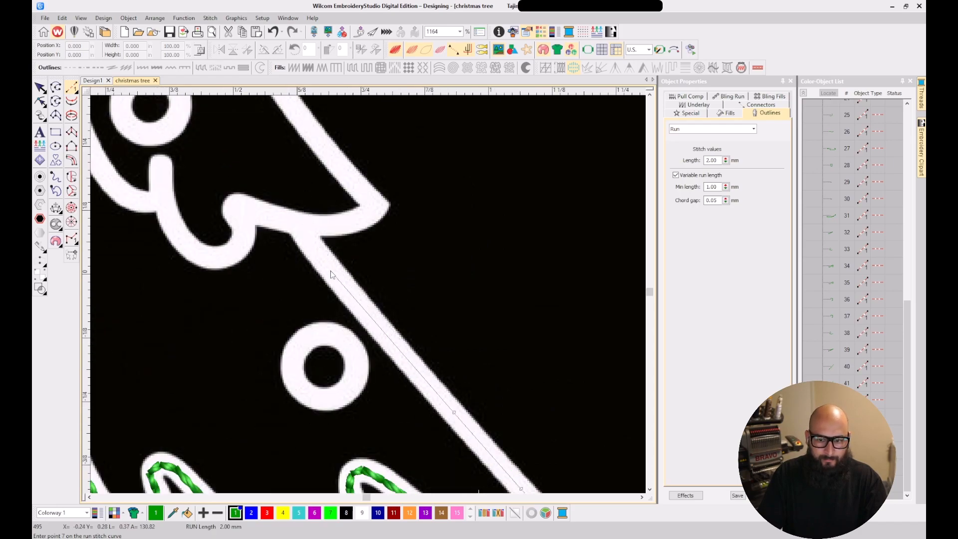
{"action": "left_click", "coordinate": [301, 229]}
{"action": "key", "text": "Return"}
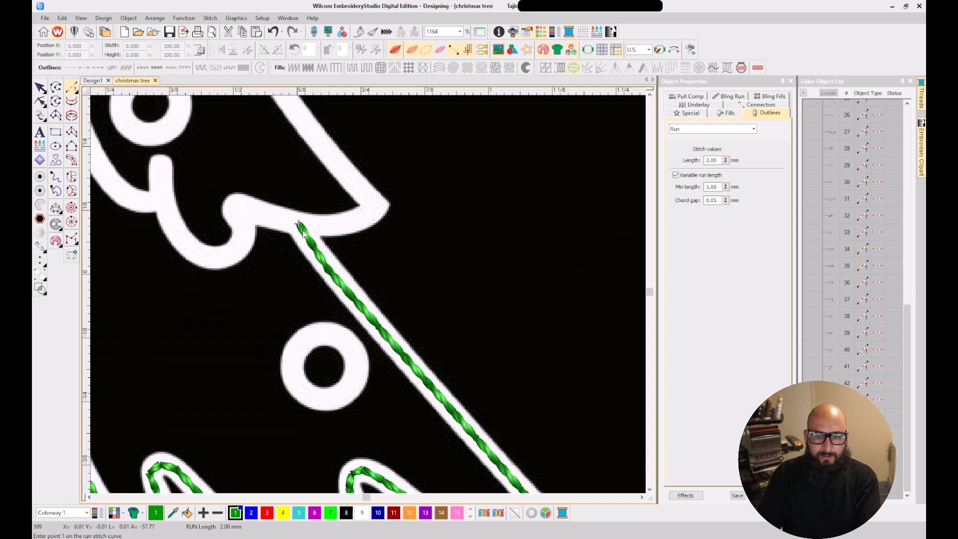
{"action": "scroll", "coordinate": [375, 300], "scroll_direction": "down", "scroll_amount": 5}
{"action": "scroll", "coordinate": [365, 279], "scroll_direction": "up", "scroll_amount": 2}
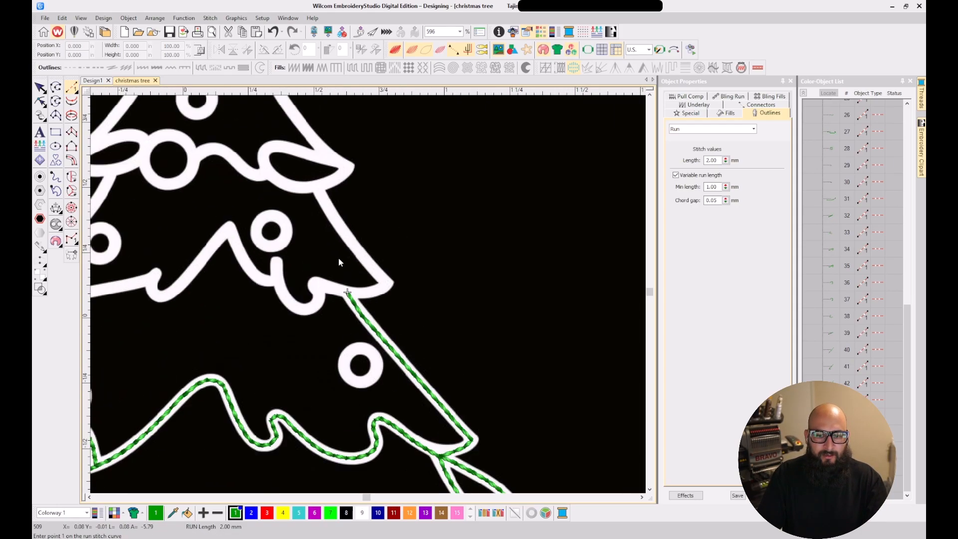
Start a run stitch at the upper end of the second-lowest tier's right edge, following the third tier's lower edge to its right tip
{"action": "scroll", "coordinate": [320, 203], "scroll_direction": "down", "scroll_amount": 2}
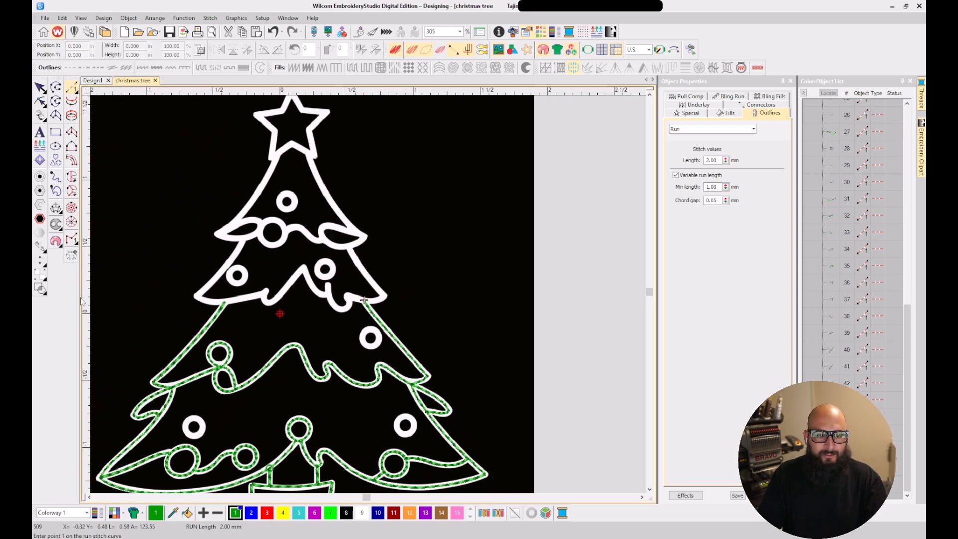
{"action": "scroll", "coordinate": [318, 295], "scroll_direction": "up", "scroll_amount": 1}
{"action": "key", "text": "Escape"}
{"action": "left_click", "coordinate": [72, 87]}
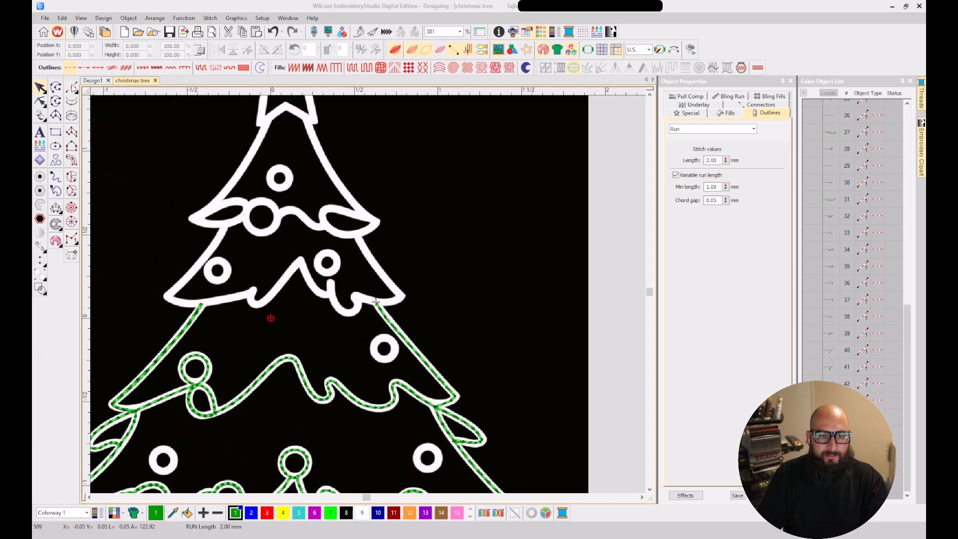
{"action": "scroll", "coordinate": [368, 297], "scroll_direction": "up", "scroll_amount": 4}
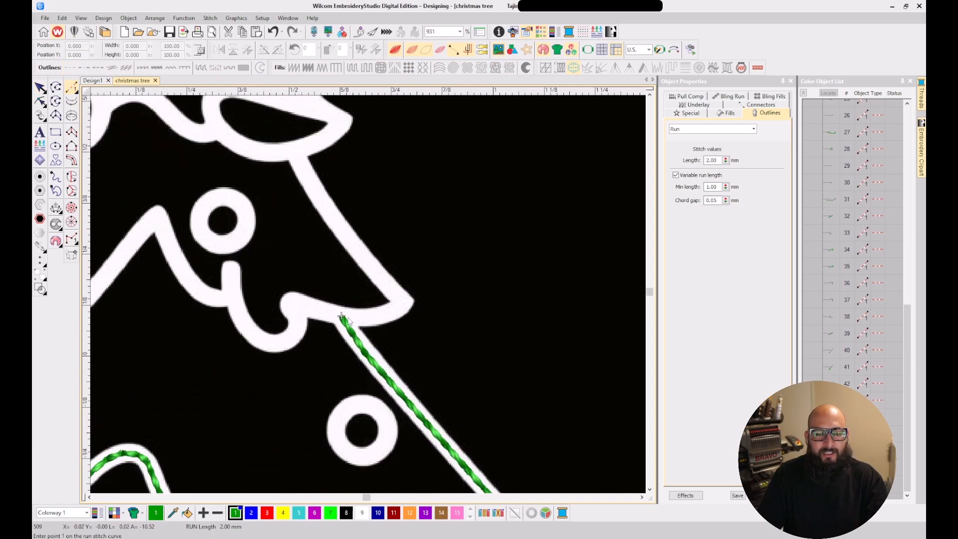
{"action": "scroll", "coordinate": [348, 321], "scroll_direction": "up", "scroll_amount": 3}
{"action": "left_click", "coordinate": [350, 288]}
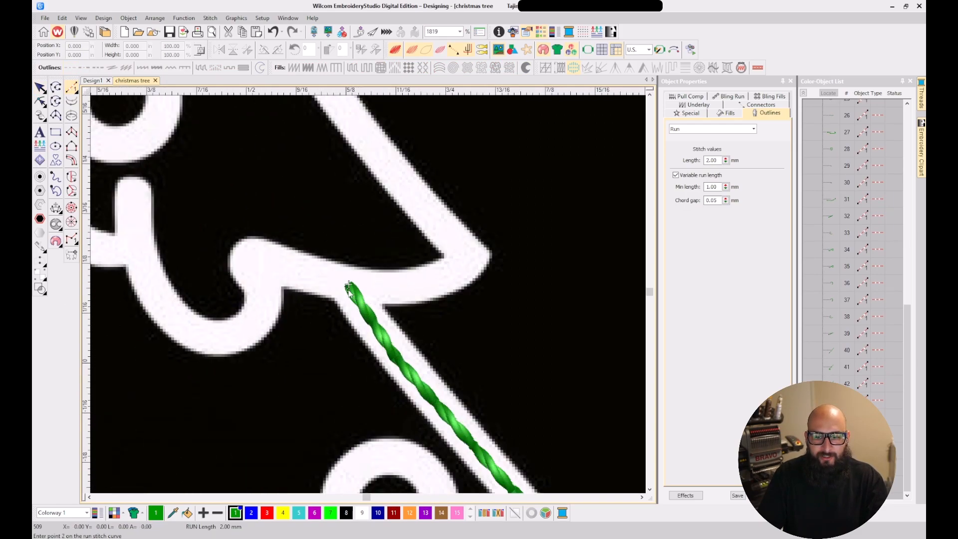
{"action": "left_click", "coordinate": [452, 274]}
{"action": "left_click", "coordinate": [472, 264]}
{"action": "scroll", "coordinate": [472, 264], "scroll_direction": "down", "scroll_amount": 2}
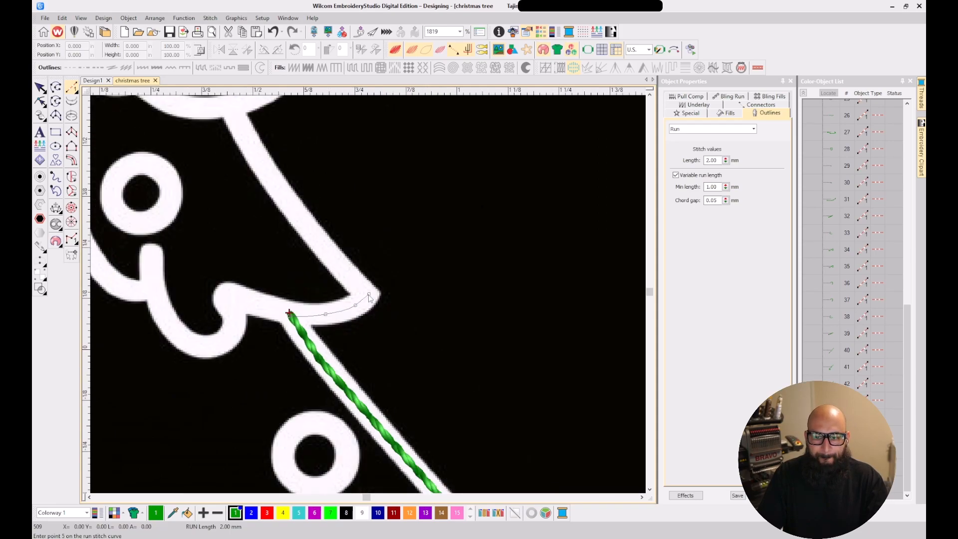
Extend the run up the third tier's right edge to the leaf above, finish it and backtrack it to its start
{"action": "scroll", "coordinate": [368, 294], "scroll_direction": "down", "scroll_amount": 3}
{"action": "scroll", "coordinate": [370, 297], "scroll_direction": "up", "scroll_amount": 1}
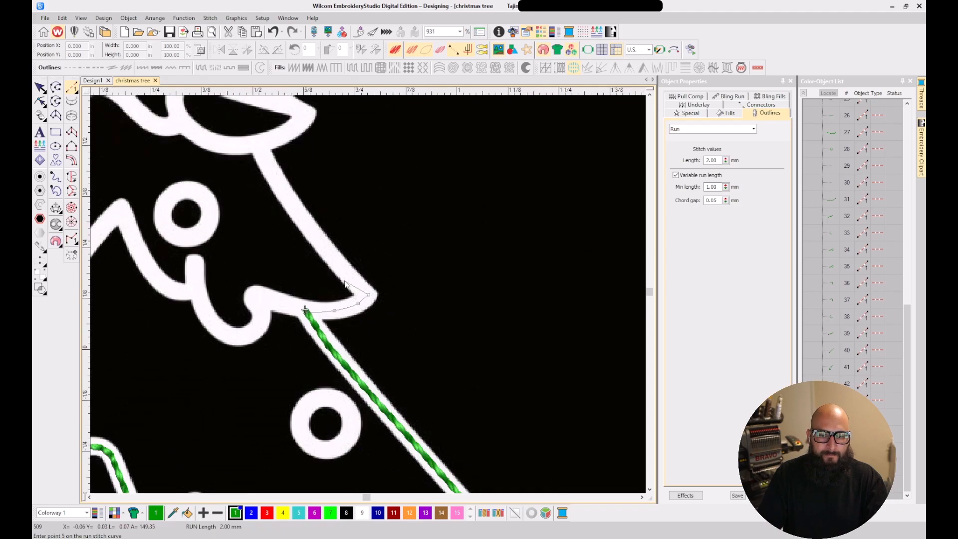
{"action": "left_click", "coordinate": [333, 257]}
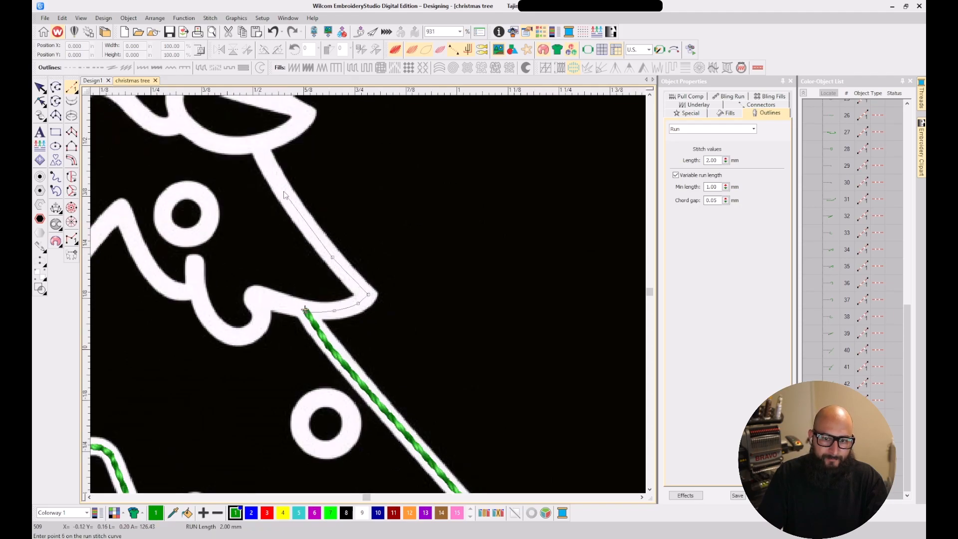
{"action": "left_click", "coordinate": [283, 191]}
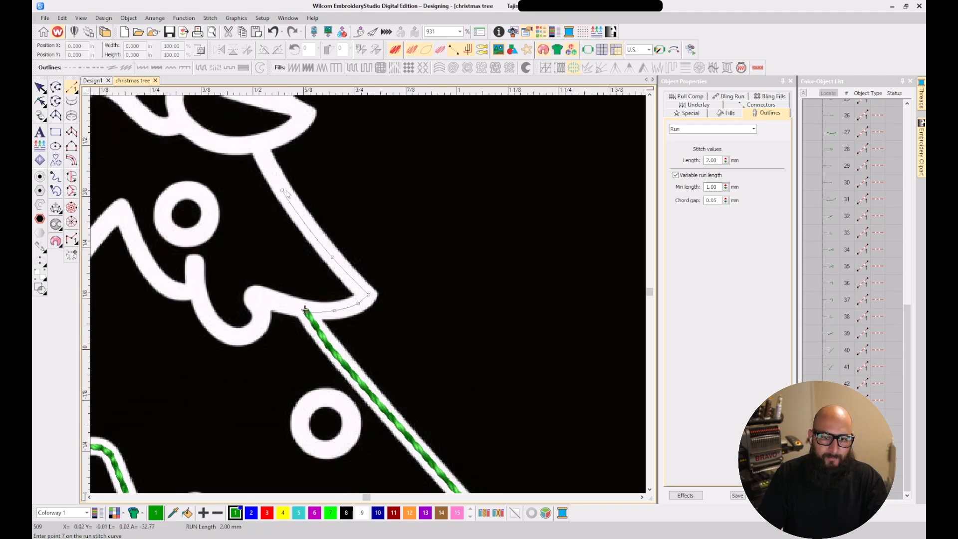
{"action": "left_click", "coordinate": [259, 145]}
{"action": "key", "text": "Return"}
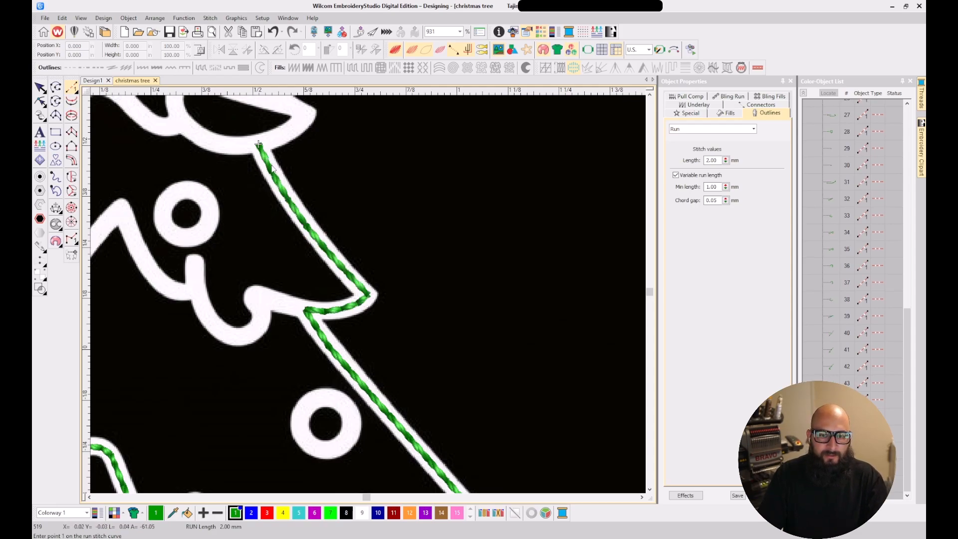
{"action": "key", "text": "Escape"}
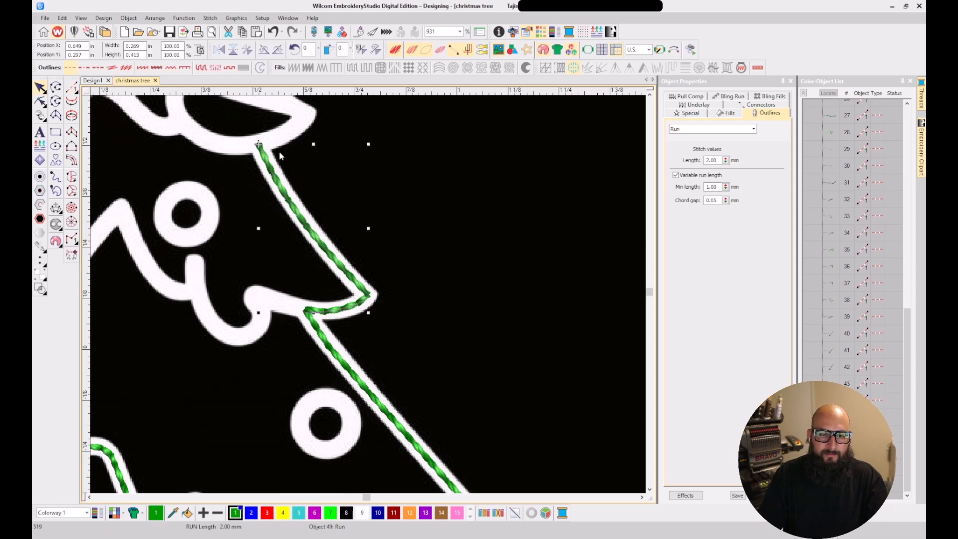
{"action": "key", "text": "ctrl+b"}
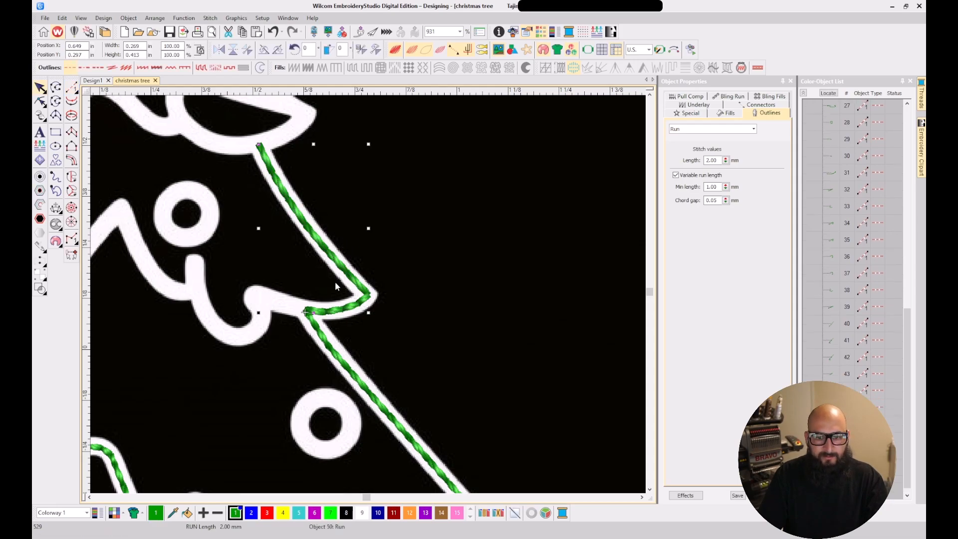
Start a run stitch at the third tier's right junction and follow its lower edge leftward around the first hook
{"action": "left_click", "coordinate": [261, 296]}
{"action": "scroll", "coordinate": [306, 311], "scroll_direction": "down", "scroll_amount": 3}
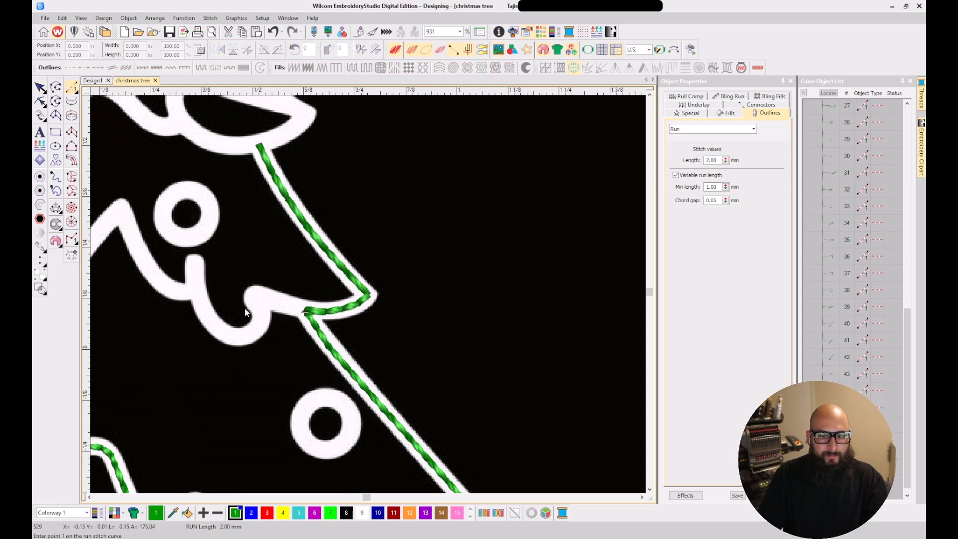
{"action": "scroll", "coordinate": [477, 294], "scroll_direction": "up", "scroll_amount": 3}
{"action": "scroll", "coordinate": [476, 294], "scroll_direction": "down", "scroll_amount": 3}
{"action": "scroll", "coordinate": [410, 286], "scroll_direction": "up", "scroll_amount": 4}
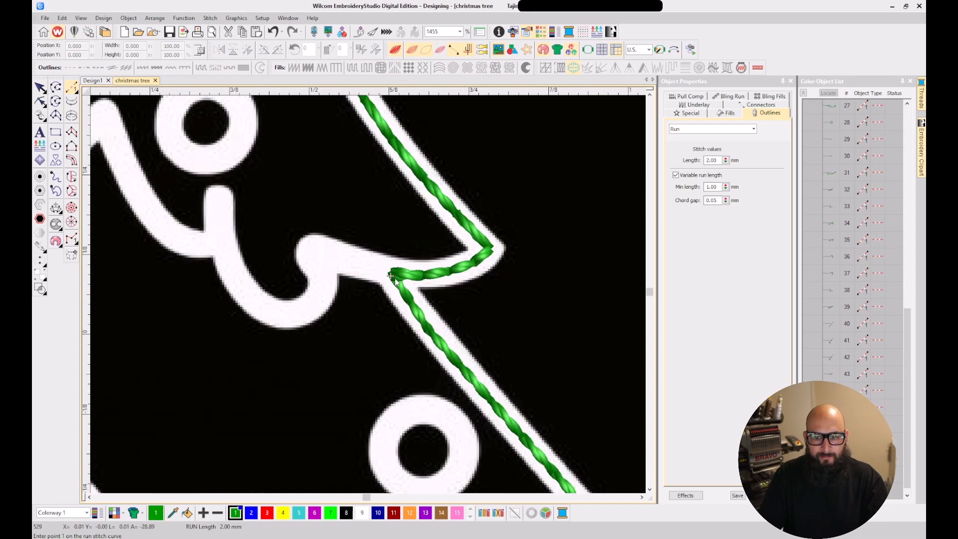
{"action": "left_click", "coordinate": [350, 263]}
{"action": "left_click", "coordinate": [308, 249]}
{"action": "left_click", "coordinate": [319, 262]}
{"action": "left_click", "coordinate": [319, 290]}
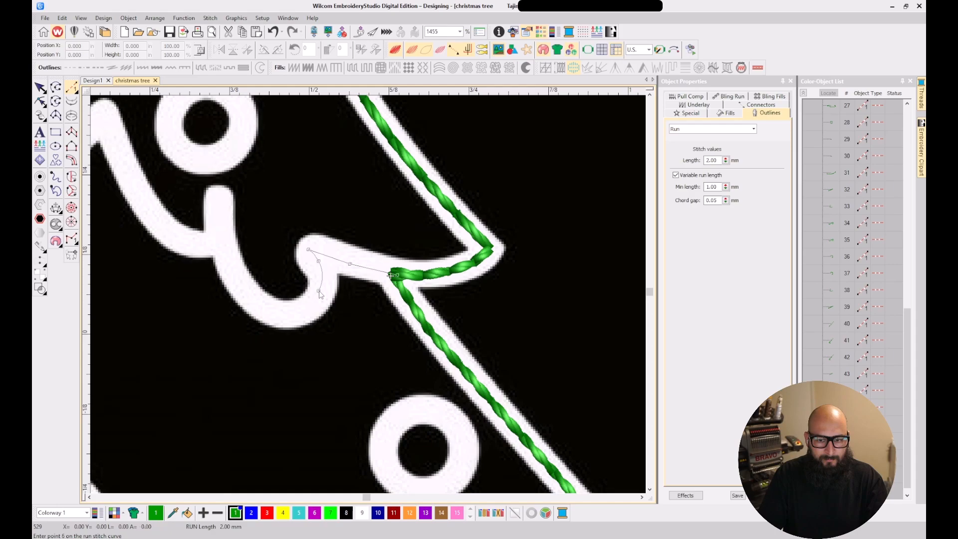
Extend the run through the rounded dip beside the hook and finish it at the base of the short upright stem
{"action": "left_click", "coordinate": [293, 313]}
{"action": "left_click", "coordinate": [251, 300]}
{"action": "left_click", "coordinate": [229, 267]}
{"action": "left_click", "coordinate": [219, 243]}
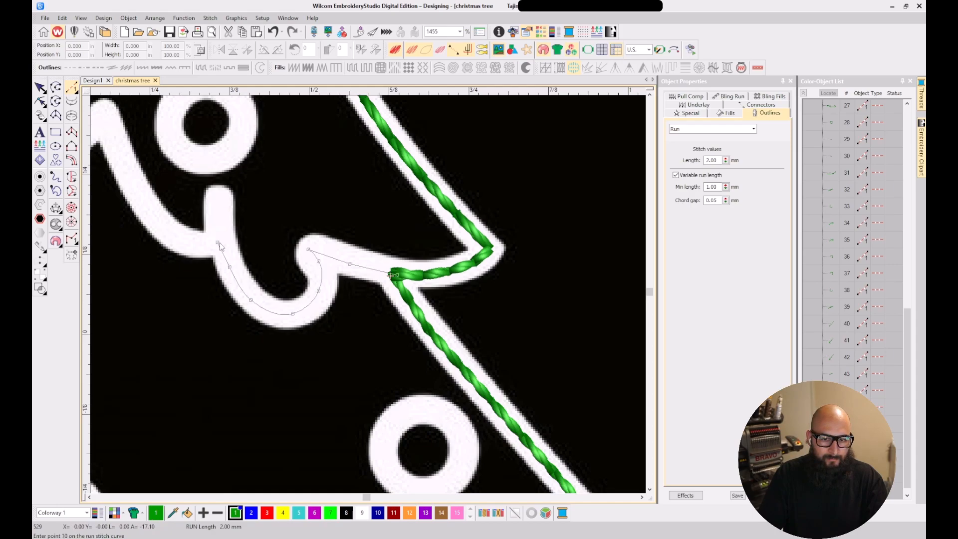
{"action": "key", "text": "Return"}
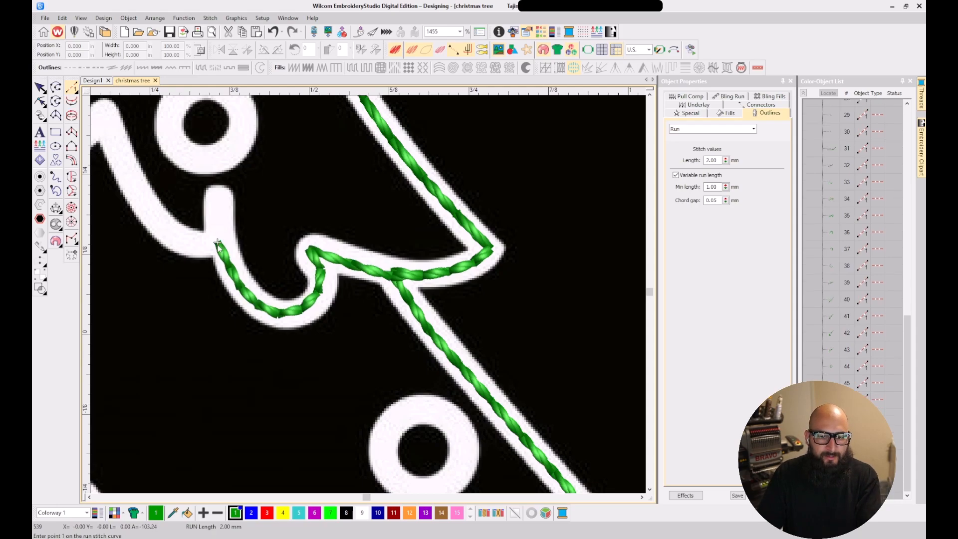
Digitize the short upright stem as a run up to its tip and backtrack it to its base
{"action": "left_click", "coordinate": [219, 191]}
{"action": "key", "text": "Return"}
{"action": "key", "text": "Escape"}
{"action": "key", "text": "ctrl+b"}
{"action": "key", "text": "Escape"}
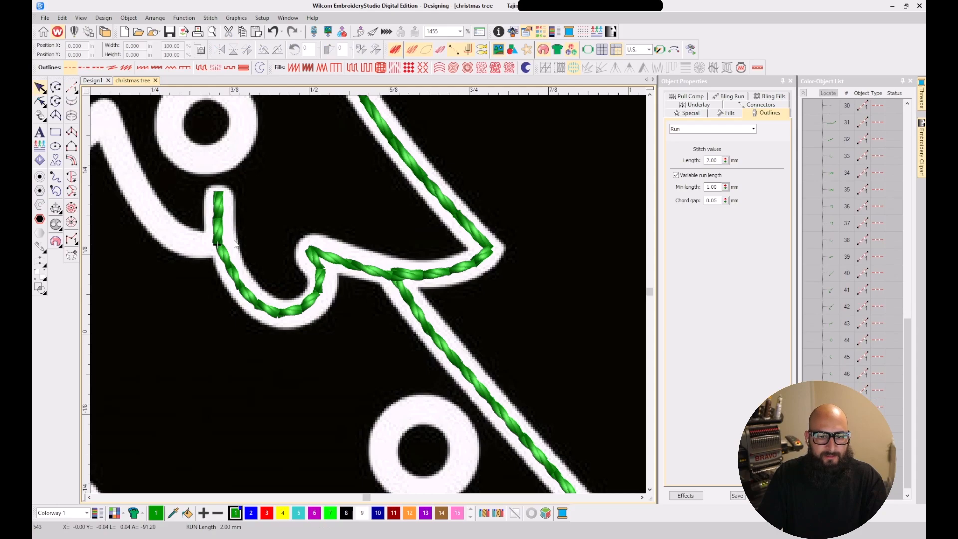
Start a run stitch at the stem's base and follow the third tier's lower edge leftward up to the central peak
{"action": "left_click", "coordinate": [71, 88]}
{"action": "left_click", "coordinate": [218, 244]}
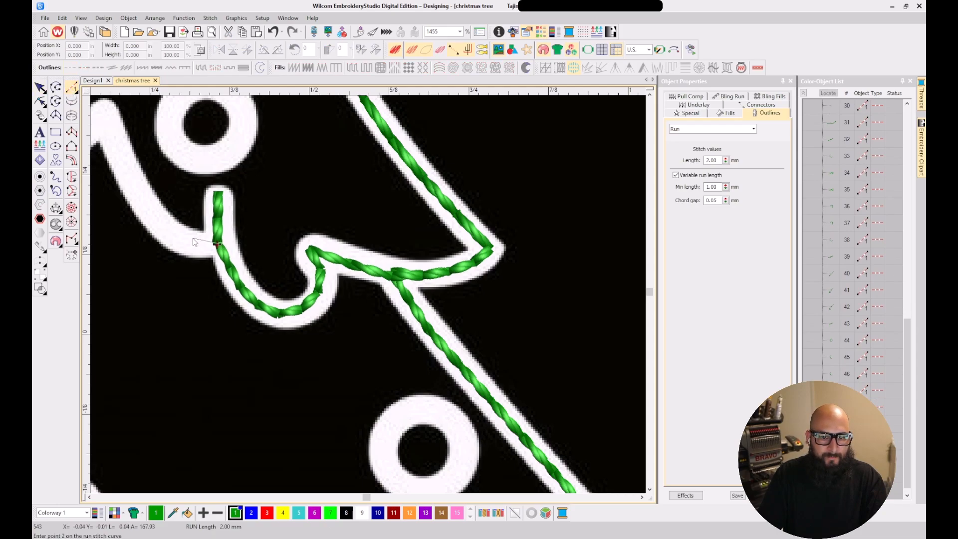
{"action": "left_click", "coordinate": [161, 225]}
{"action": "left_click", "coordinate": [128, 181]}
{"action": "scroll", "coordinate": [130, 180], "scroll_direction": "down", "scroll_amount": 2}
{"action": "scroll", "coordinate": [368, 275], "scroll_direction": "up", "scroll_amount": 3}
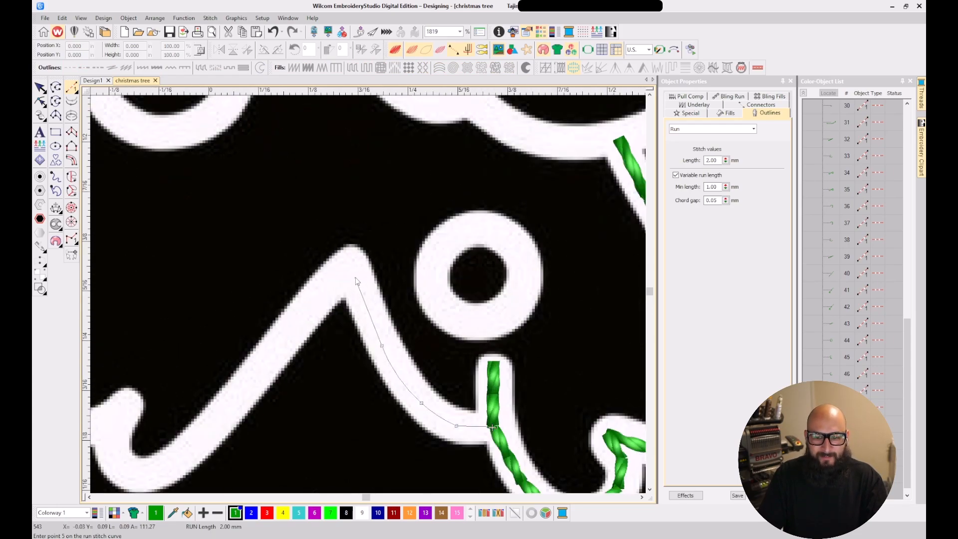
{"action": "left_click", "coordinate": [350, 274]}
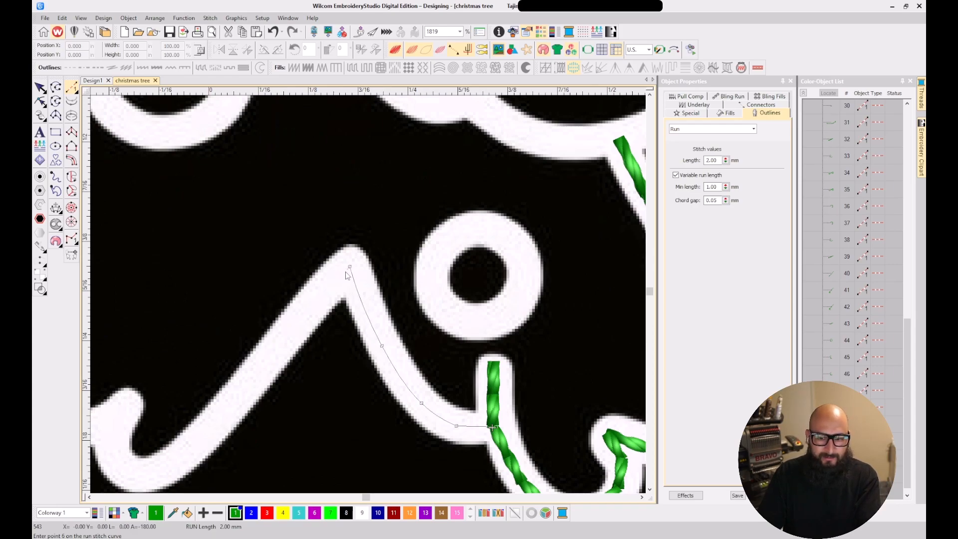
Extend the run down the left side of the central peak and around the dip below the left hook
{"action": "left_click", "coordinate": [319, 295]}
{"action": "left_click", "coordinate": [251, 379]}
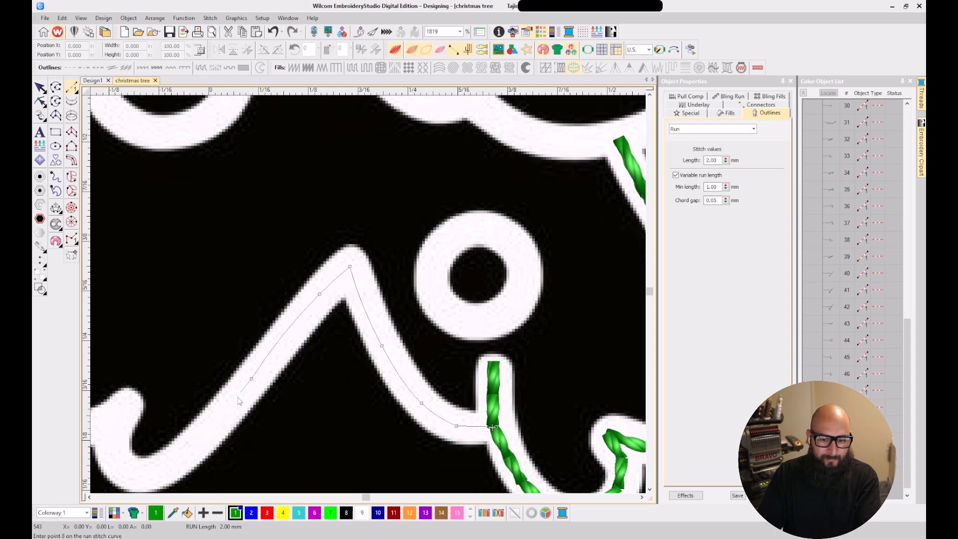
{"action": "left_click", "coordinate": [189, 452]}
{"action": "scroll", "coordinate": [191, 450], "scroll_direction": "up", "scroll_amount": 2}
{"action": "left_click", "coordinate": [334, 322]}
{"action": "left_click", "coordinate": [292, 336]}
{"action": "left_click", "coordinate": [250, 300]}
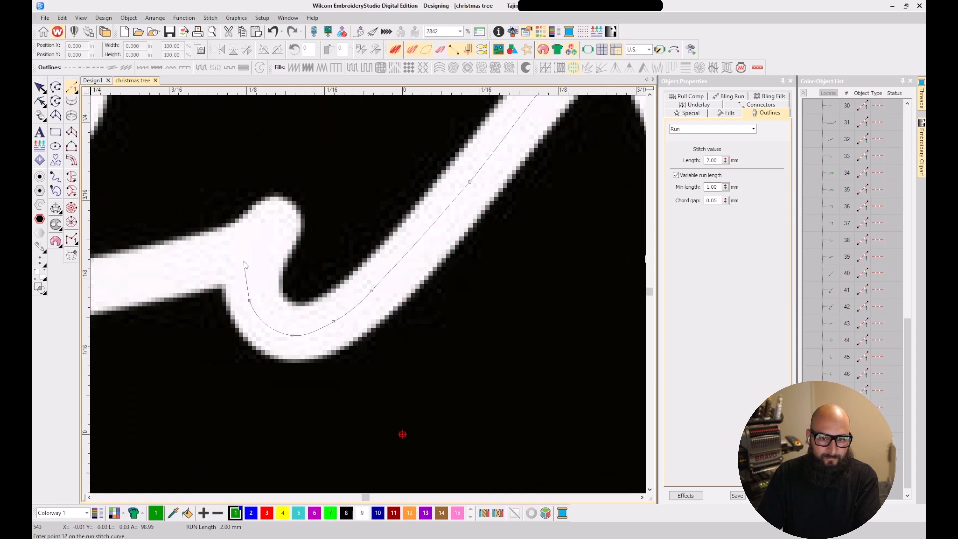
Remove the misplaced end points and finish the run where the left hook meets the tier's lower edge
{"action": "key", "text": "BackSpace"}
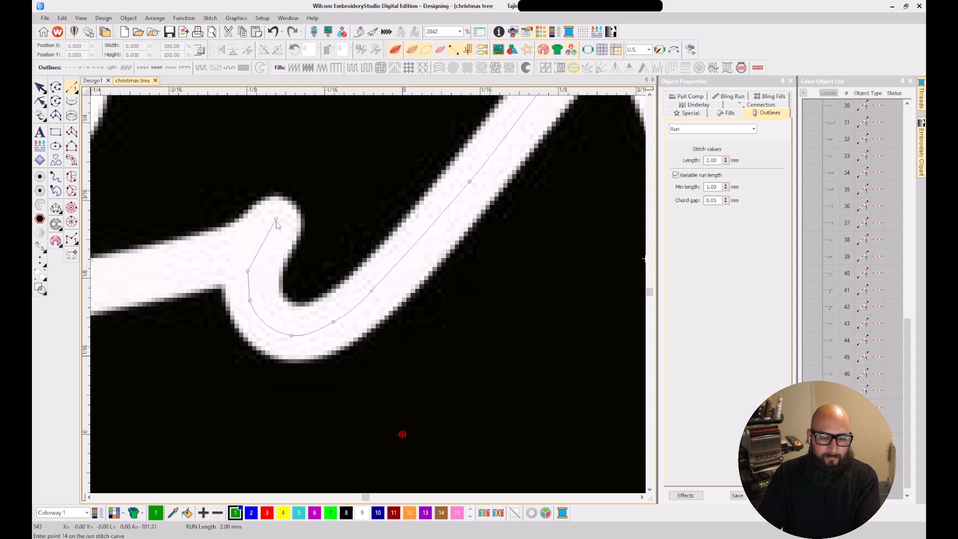
{"action": "key", "text": "BackSpace"}
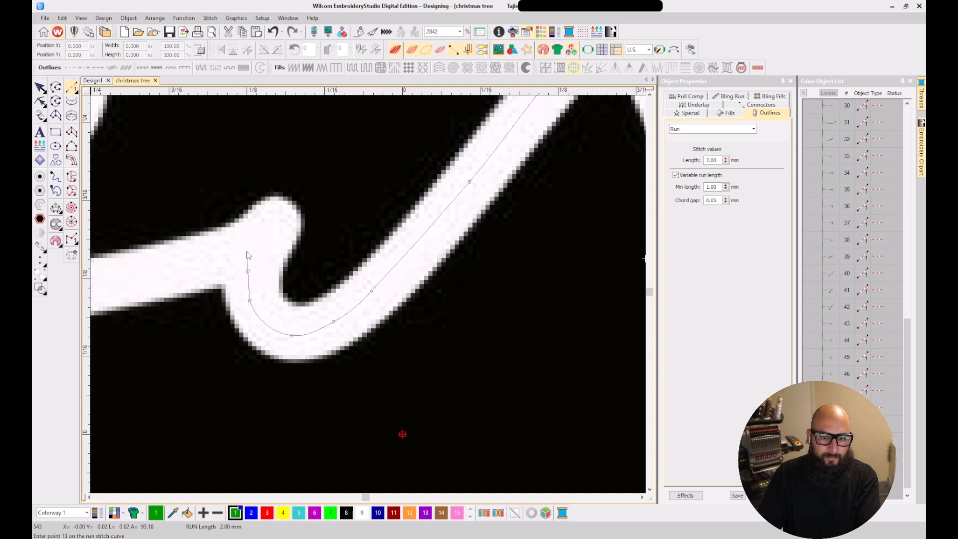
{"action": "left_click", "coordinate": [245, 254]}
{"action": "key", "text": "Return"}
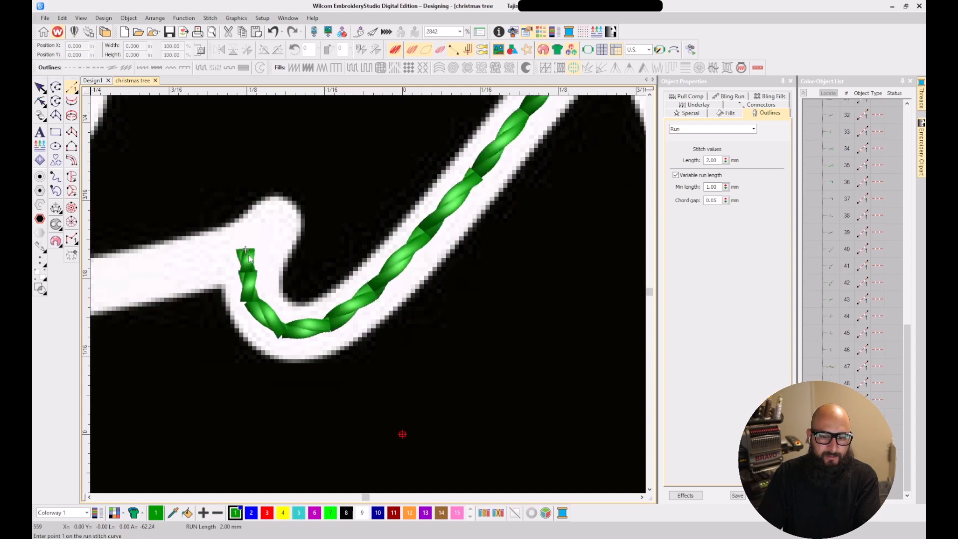
Digitize the left hook's short tip as a run and backtrack it to the junction
{"action": "left_click", "coordinate": [282, 216]}
{"action": "key", "text": "Return"}
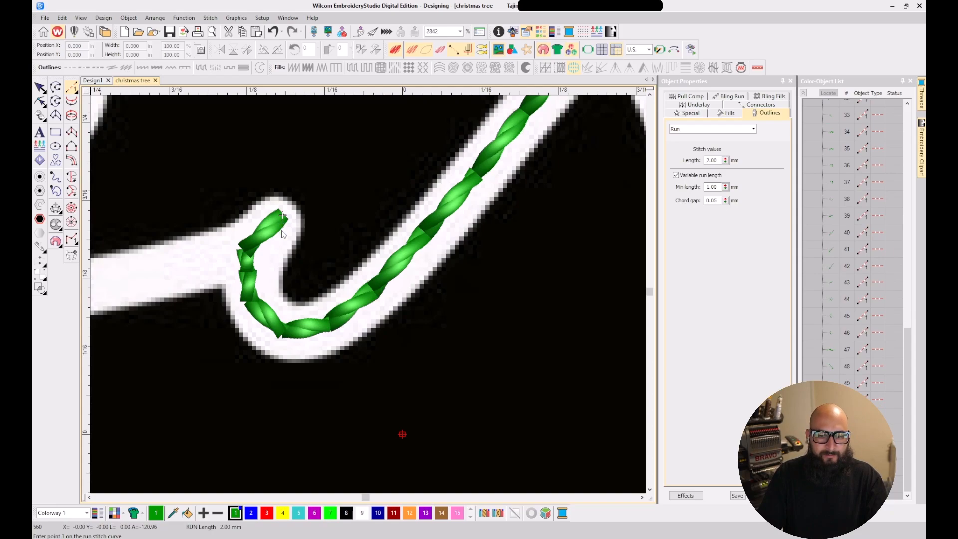
{"action": "key", "text": "Escape"}
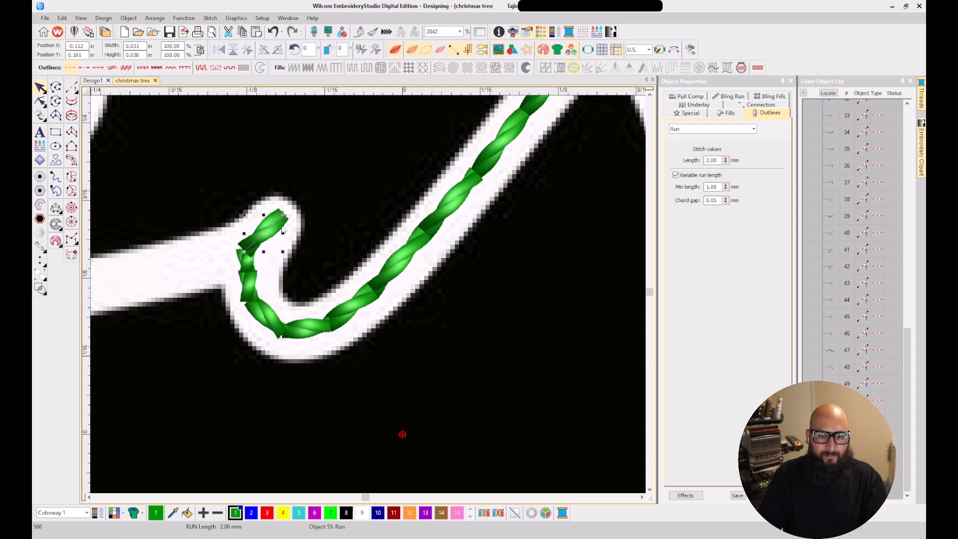
Start a run stitch at the left hook's junction and follow the third tier's lower edge to its left tip
{"action": "left_click", "coordinate": [72, 87]}
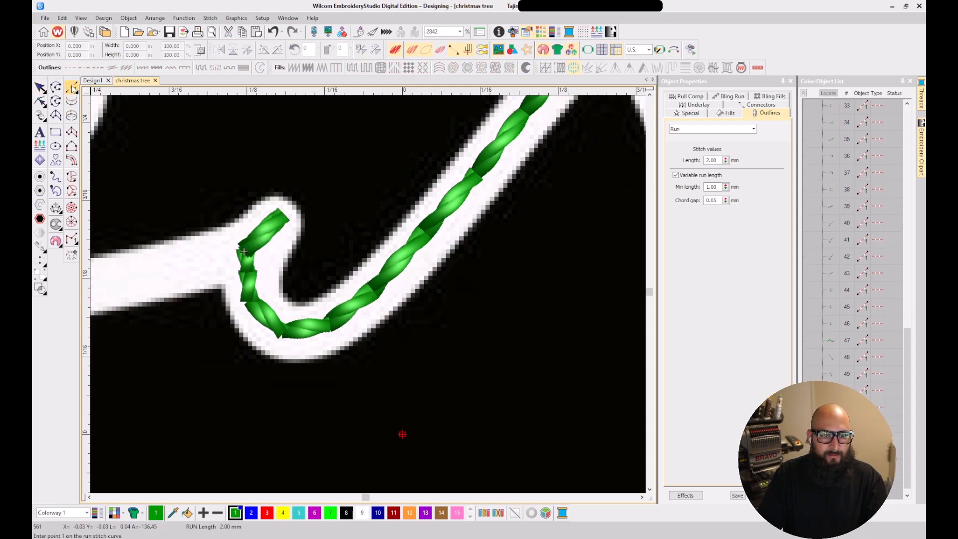
{"action": "left_click", "coordinate": [245, 248]}
{"action": "left_click", "coordinate": [178, 270]}
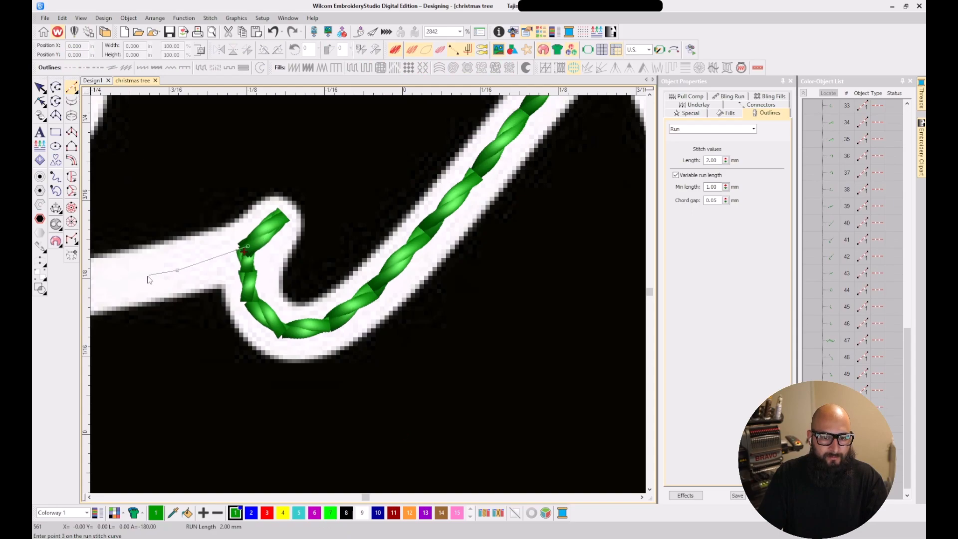
{"action": "scroll", "coordinate": [160, 277], "scroll_direction": "down", "scroll_amount": 4}
{"action": "left_click", "coordinate": [319, 302]}
{"action": "left_click", "coordinate": [268, 313]}
{"action": "left_click", "coordinate": [208, 310]}
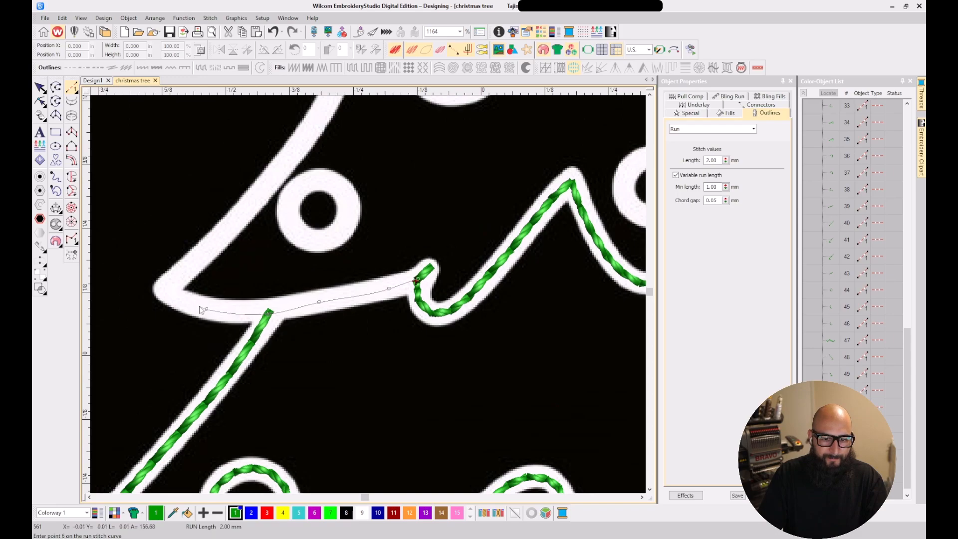
{"action": "left_click", "coordinate": [165, 291]}
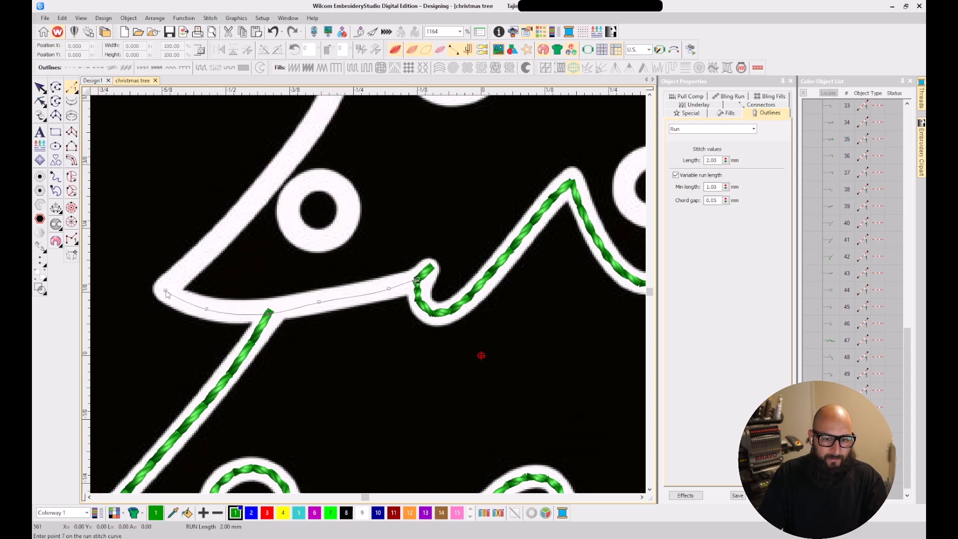
Extend the run up the third tier's left edge and finish it at the junction with the left leaf above
{"action": "scroll", "coordinate": [390, 285], "scroll_direction": "up", "scroll_amount": 2}
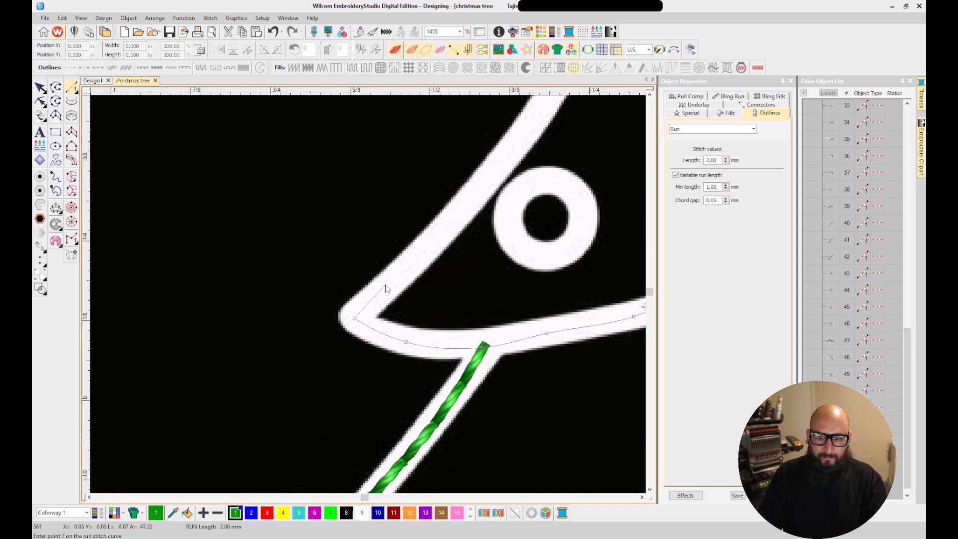
{"action": "left_click", "coordinate": [537, 116]}
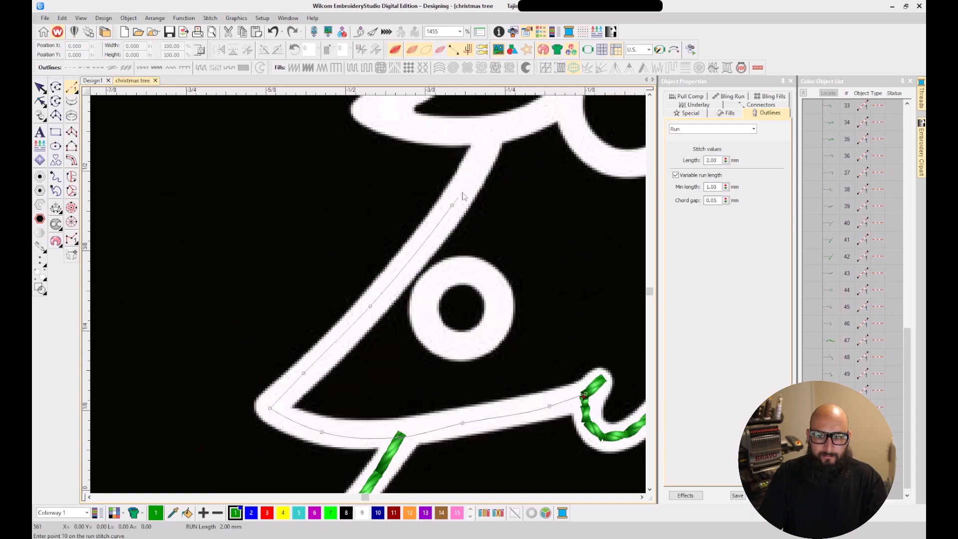
{"action": "left_click", "coordinate": [489, 131]}
{"action": "key", "text": "Return"}
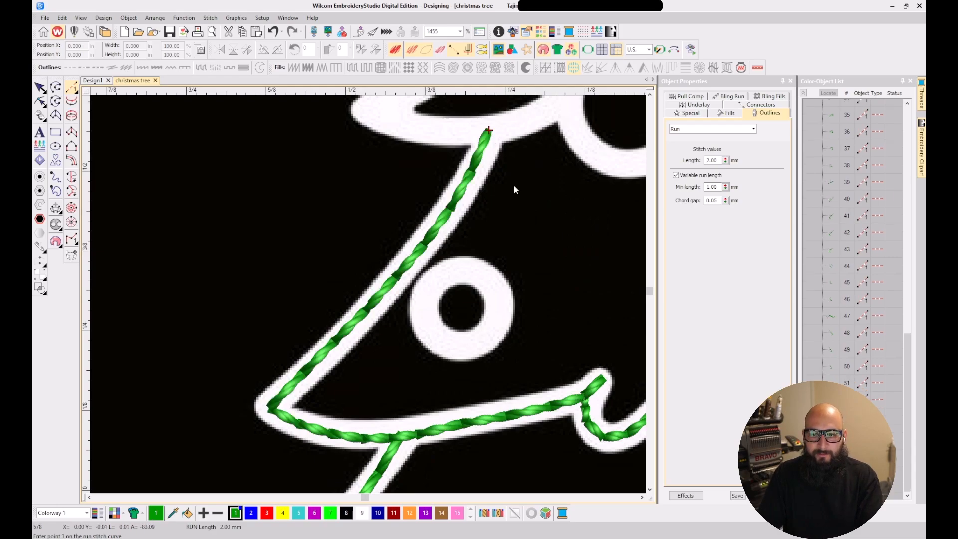
Hide the background artwork and review the stitched outline of the whole tree
{"action": "scroll", "coordinate": [520, 202], "scroll_direction": "down", "scroll_amount": 6}
{"action": "key", "text": "d"}
{"action": "scroll", "coordinate": [353, 281], "scroll_direction": "down", "scroll_amount": 7}
{"action": "scroll", "coordinate": [369, 300], "scroll_direction": "up", "scroll_amount": 4}
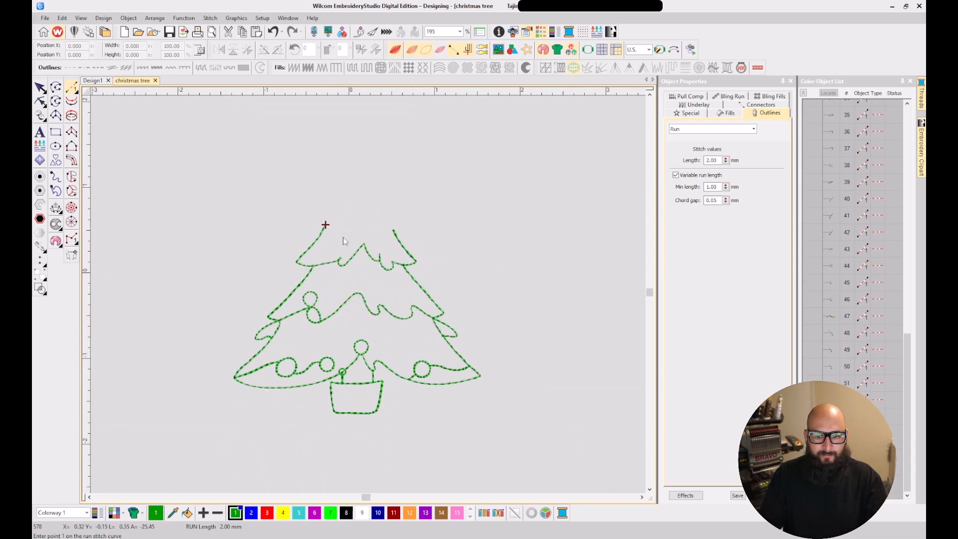
Show the artwork again and start a run at the top tier's left junction, following the left leaf's lower edge to its tip
{"action": "key", "text": "d"}
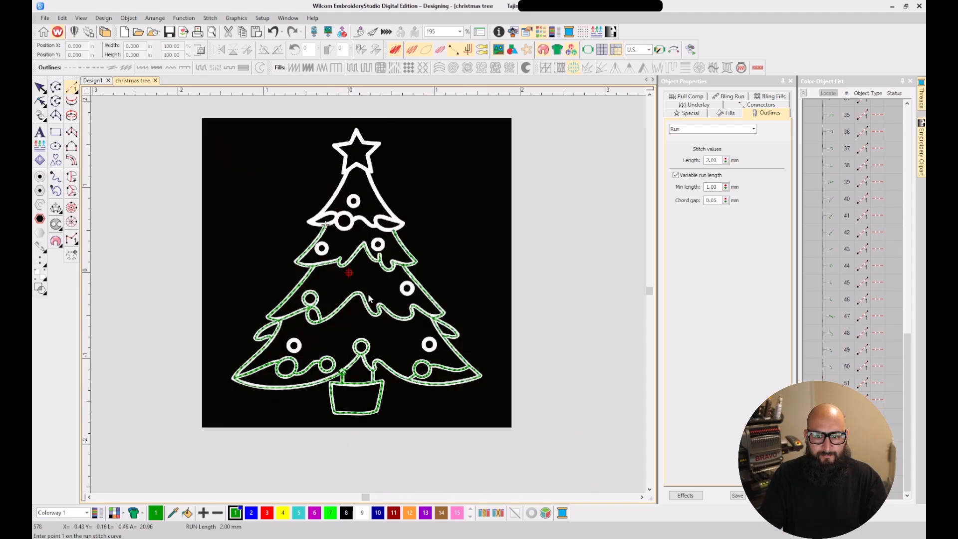
{"action": "scroll", "coordinate": [360, 155], "scroll_direction": "up", "scroll_amount": 4}
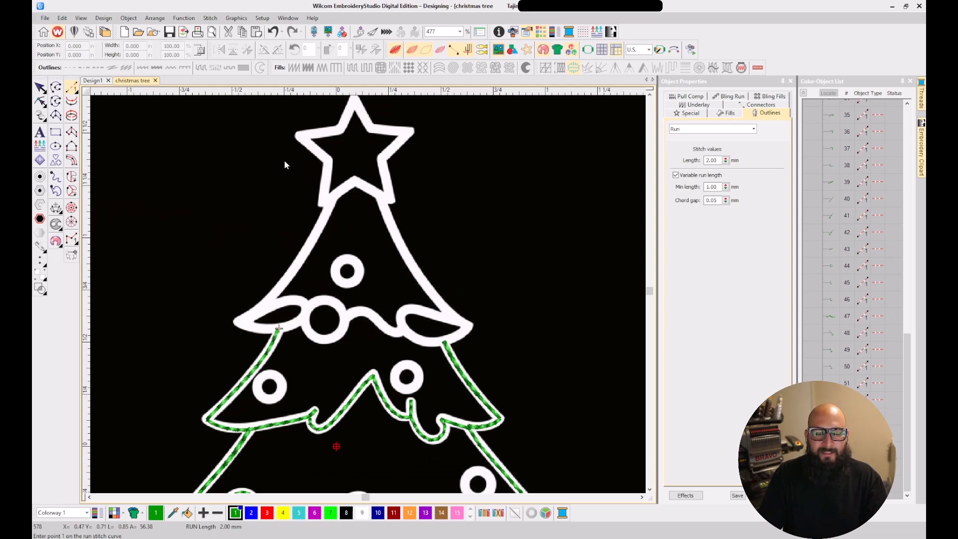
{"action": "scroll", "coordinate": [285, 285], "scroll_direction": "up", "scroll_amount": 1}
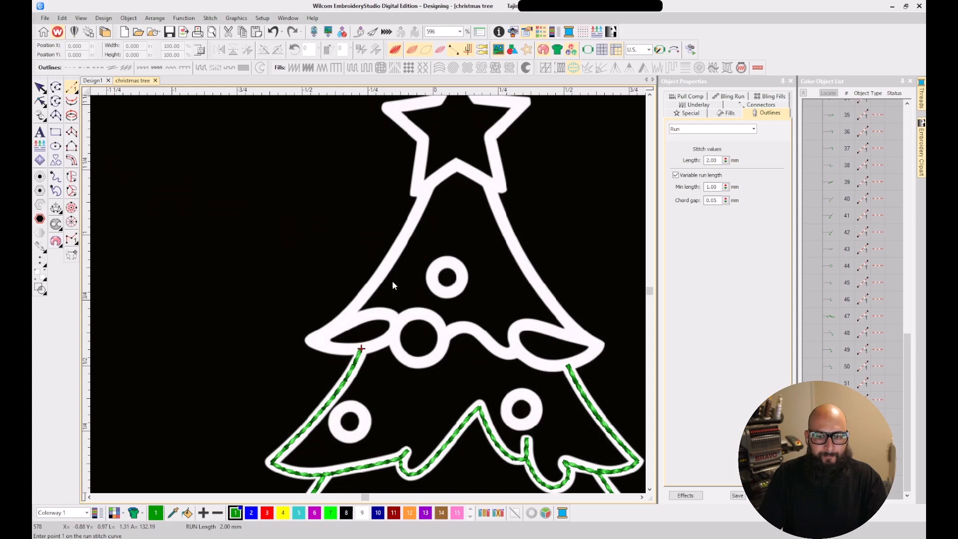
{"action": "scroll", "coordinate": [387, 305], "scroll_direction": "up", "scroll_amount": 2}
{"action": "scroll", "coordinate": [334, 364], "scroll_direction": "up", "scroll_amount": 2}
{"action": "left_click", "coordinate": [362, 290]}
{"action": "left_click", "coordinate": [293, 288]}
{"action": "left_click", "coordinate": [238, 270]}
Extend the run from the left leaf's tip up the top tier's left edge to the star and backtrack it to the junction
{"action": "left_click", "coordinate": [349, 182]}
{"action": "scroll", "coordinate": [349, 182], "scroll_direction": "down", "scroll_amount": 2}
{"action": "left_click", "coordinate": [403, 243]}
{"action": "scroll", "coordinate": [429, 189], "scroll_direction": "up", "scroll_amount": 1}
{"action": "left_click", "coordinate": [433, 169]}
{"action": "key", "text": "Return"}
{"action": "key", "text": "Escape"}
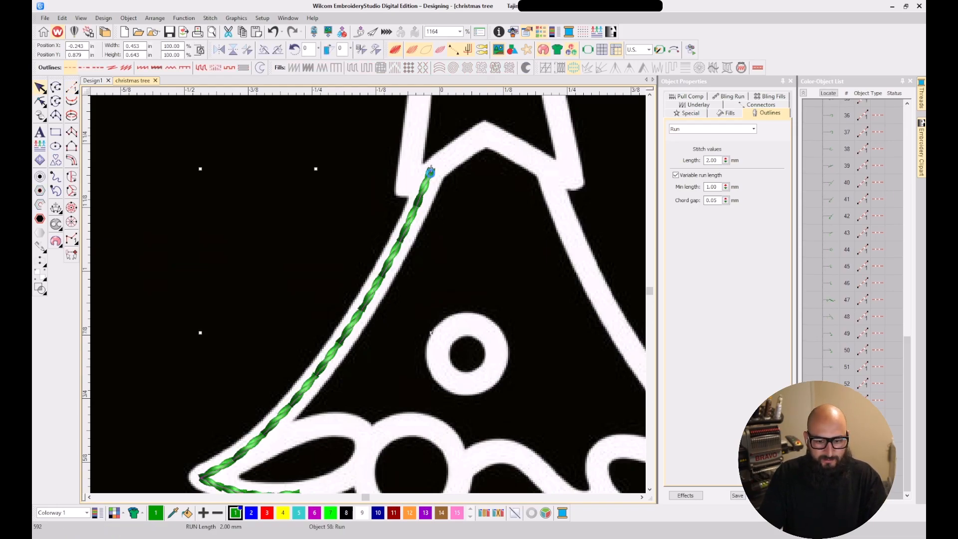
{"action": "scroll", "coordinate": [382, 296], "scroll_direction": "down", "scroll_amount": 2}
{"action": "scroll", "coordinate": [381, 295], "scroll_direction": "up", "scroll_amount": 3}
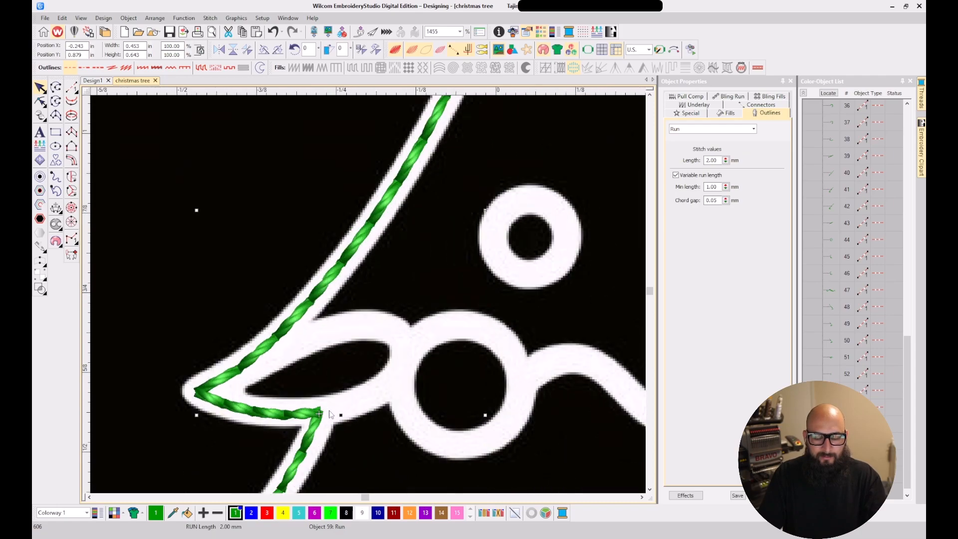
Digitize a run from the junction along the rest of the left leaf's lower edge to where it meets the round ornament
{"action": "left_click", "coordinate": [71, 88]}
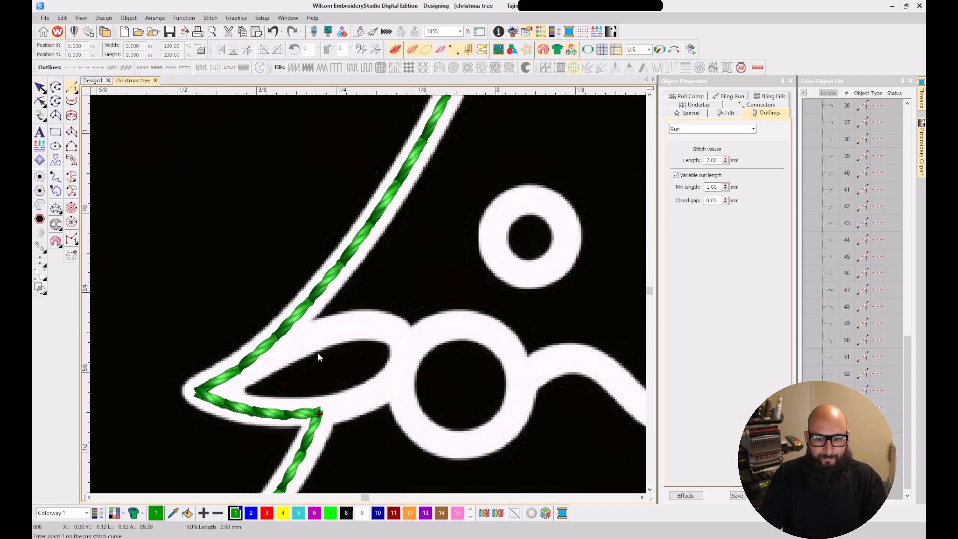
{"action": "left_click", "coordinate": [318, 414]}
{"action": "right_click", "coordinate": [368, 398]}
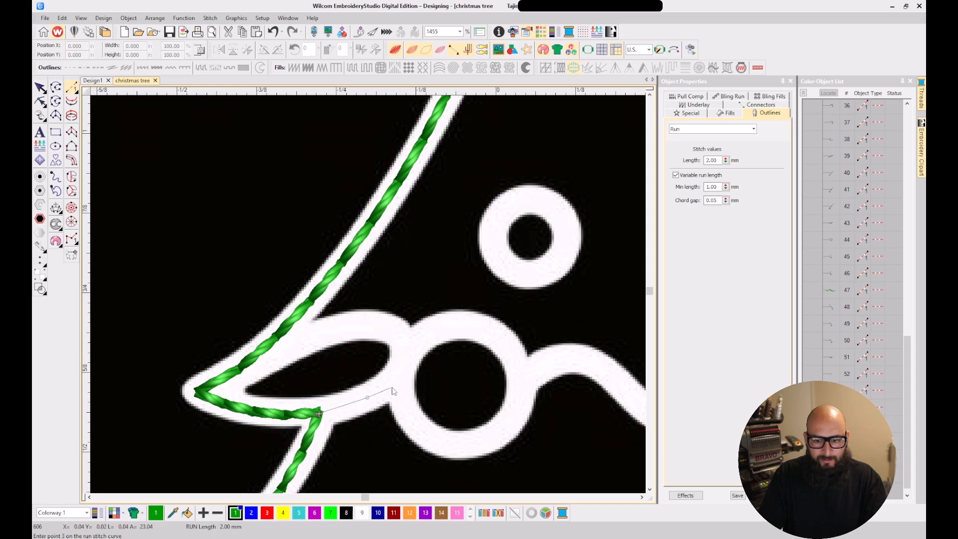
{"action": "left_click", "coordinate": [401, 378]}
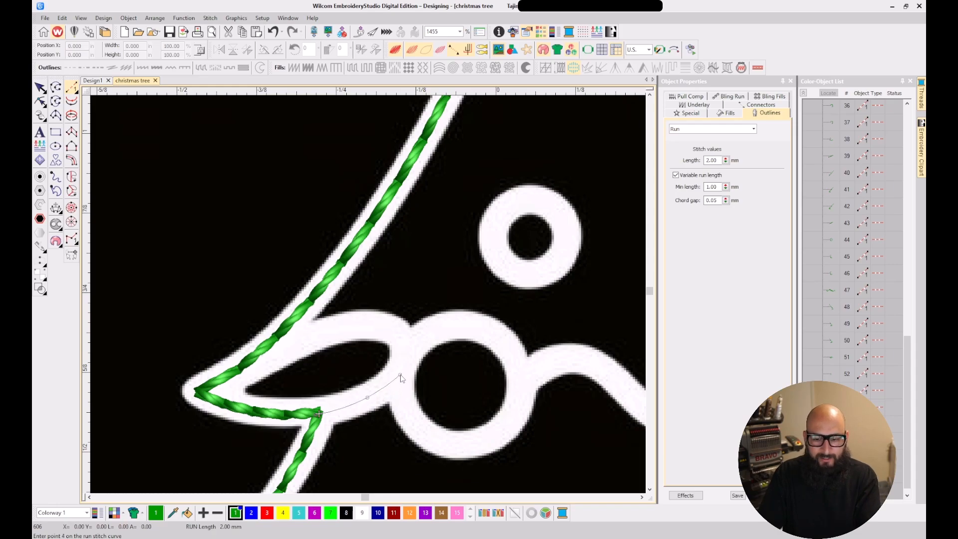
{"action": "key", "text": "Return"}
Digitize the left leaf's rounded end and upper edge as a run to the tree's left edge and backtrack it to the ornament
{"action": "right_click", "coordinate": [406, 345]}
{"action": "right_click", "coordinate": [388, 327]}
{"action": "right_click", "coordinate": [352, 327]}
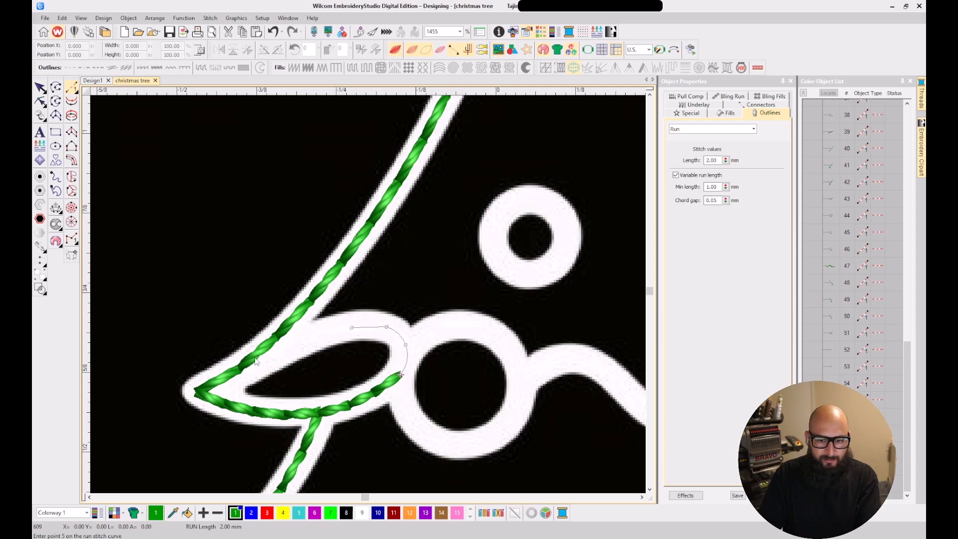
{"action": "right_click", "coordinate": [240, 370]}
{"action": "key", "text": "Return"}
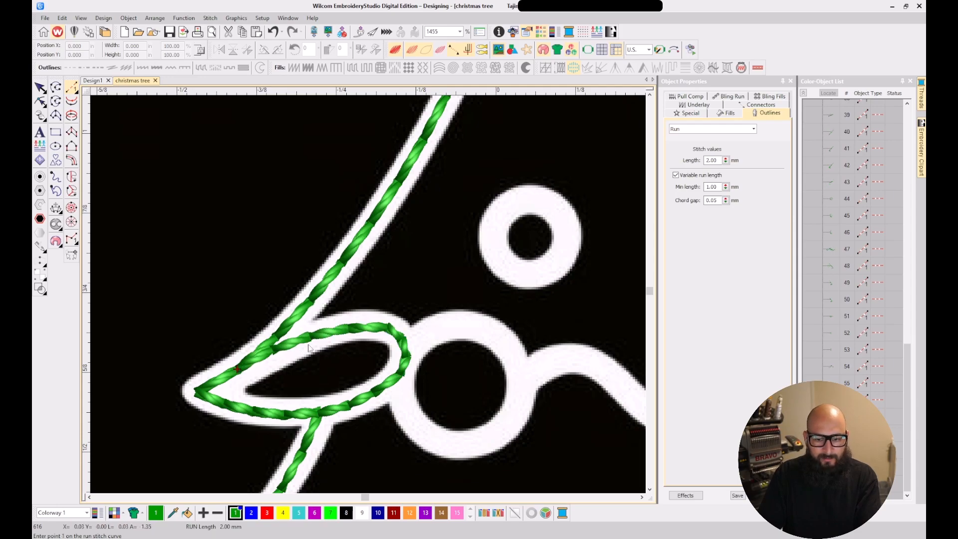
{"action": "key", "text": "Escape"}
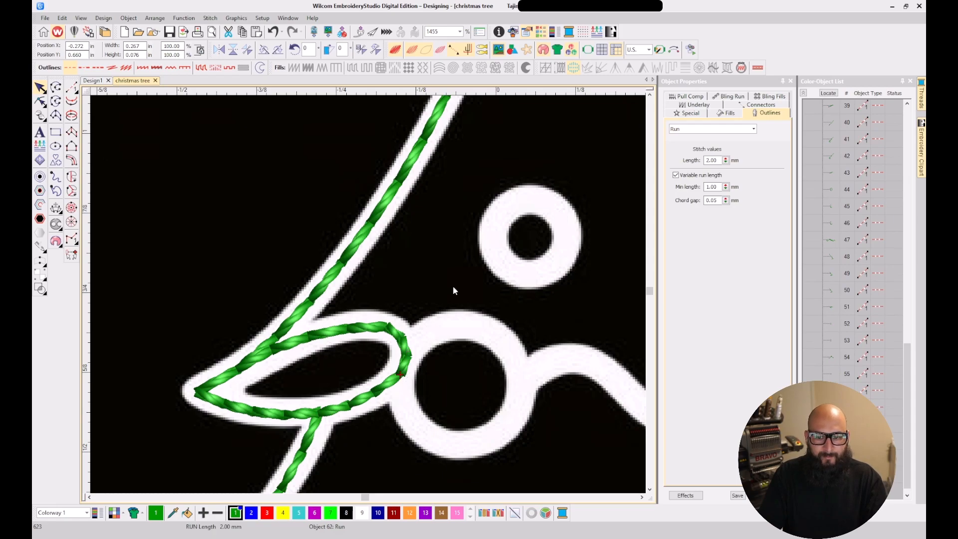
Digitize the lower half of the round ornament beside the left leaf as a run ending where the wavy garland begins
{"action": "left_click", "coordinate": [71, 87]}
{"action": "scroll", "coordinate": [423, 390], "scroll_direction": "up", "scroll_amount": 3}
{"action": "left_click", "coordinate": [328, 258]}
{"action": "left_click", "coordinate": [348, 343]}
{"action": "left_click", "coordinate": [449, 397]}
{"action": "left_click", "coordinate": [551, 340]}
{"action": "left_click", "coordinate": [572, 260]}
{"action": "key", "text": "Return"}
Close the ornament with a run around its upper half to the leaf and backtrack it to the garland's start
{"action": "left_click", "coordinate": [571, 258]}
{"action": "left_click", "coordinate": [556, 216]}
{"action": "left_click", "coordinate": [472, 164]}
{"action": "left_click", "coordinate": [364, 188]}
{"action": "left_click", "coordinate": [344, 221]}
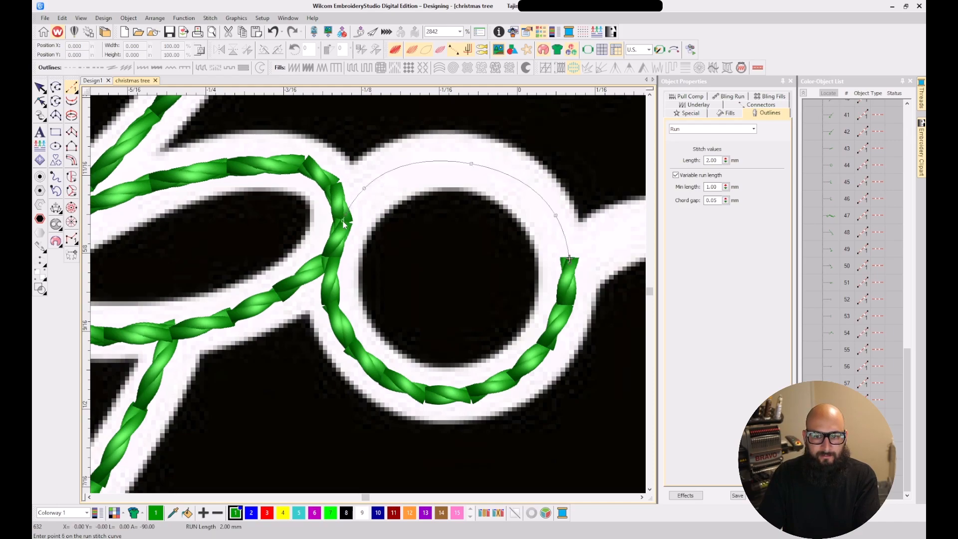
{"action": "key", "text": "Return"}
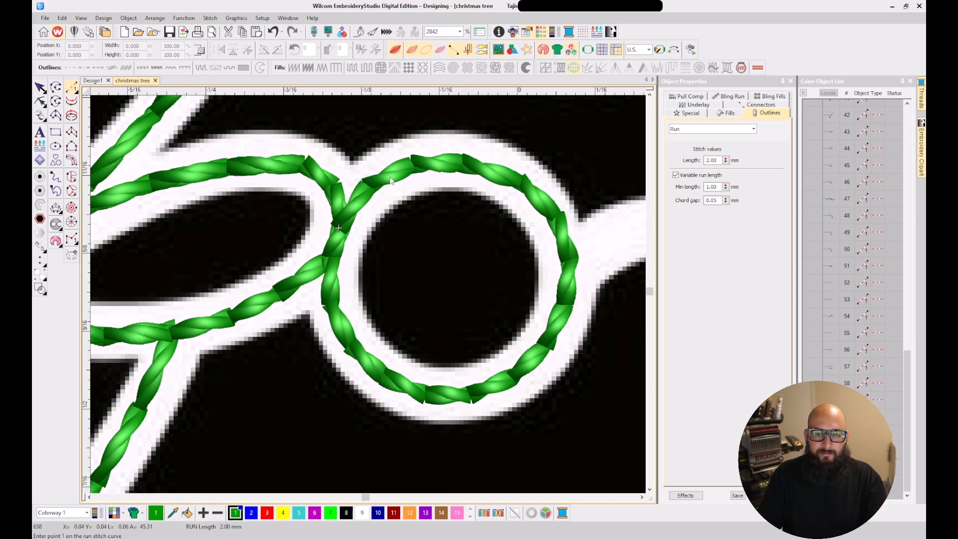
{"action": "key", "text": "Escape"}
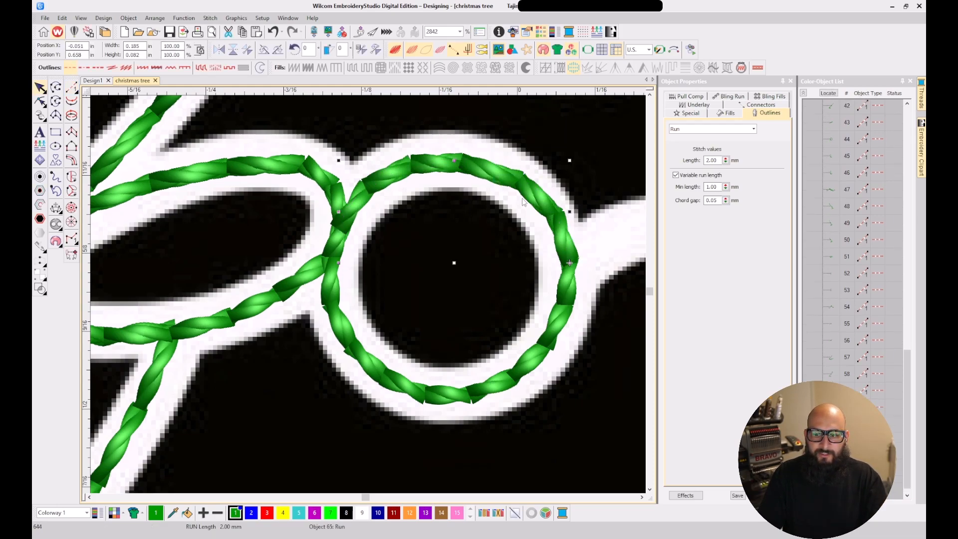
{"action": "key", "text": "Escape"}
{"action": "scroll", "coordinate": [608, 316], "scroll_direction": "down", "scroll_amount": 4}
{"action": "scroll", "coordinate": [370, 274], "scroll_direction": "up", "scroll_amount": 2}
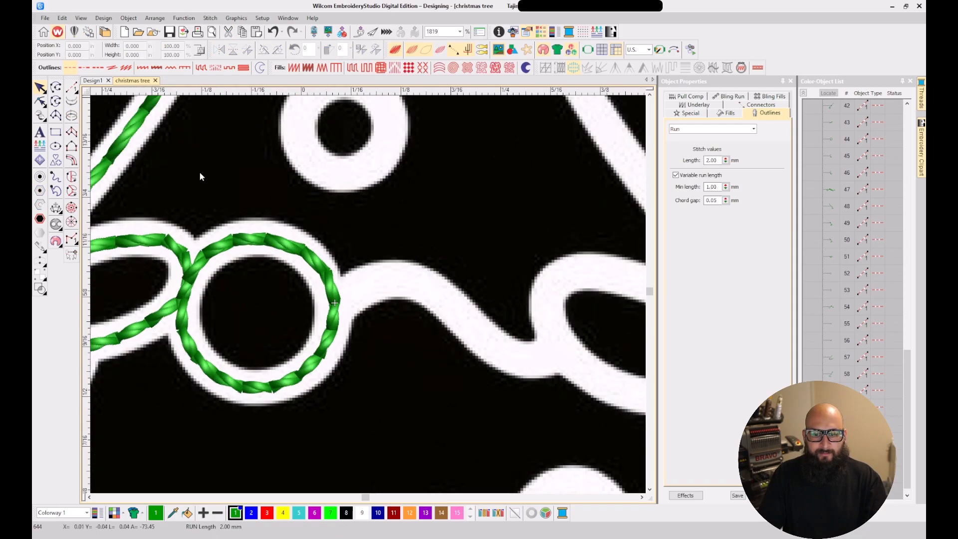
Digitize the wavy garland as a run from the ornament to its junction with the right leaf
{"action": "left_click", "coordinate": [72, 88]}
{"action": "scroll", "coordinate": [364, 316], "scroll_direction": "up", "scroll_amount": 2}
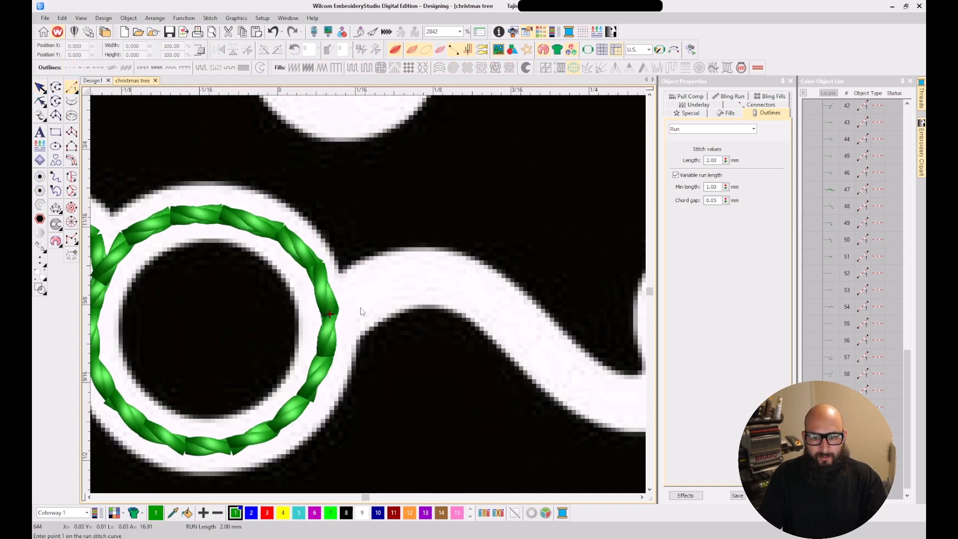
{"action": "left_click", "coordinate": [329, 314]}
{"action": "left_click", "coordinate": [393, 280]}
{"action": "left_click", "coordinate": [469, 284]}
{"action": "left_click", "coordinate": [516, 324]}
{"action": "scroll", "coordinate": [159, 258], "scroll_direction": "down", "scroll_amount": 3}
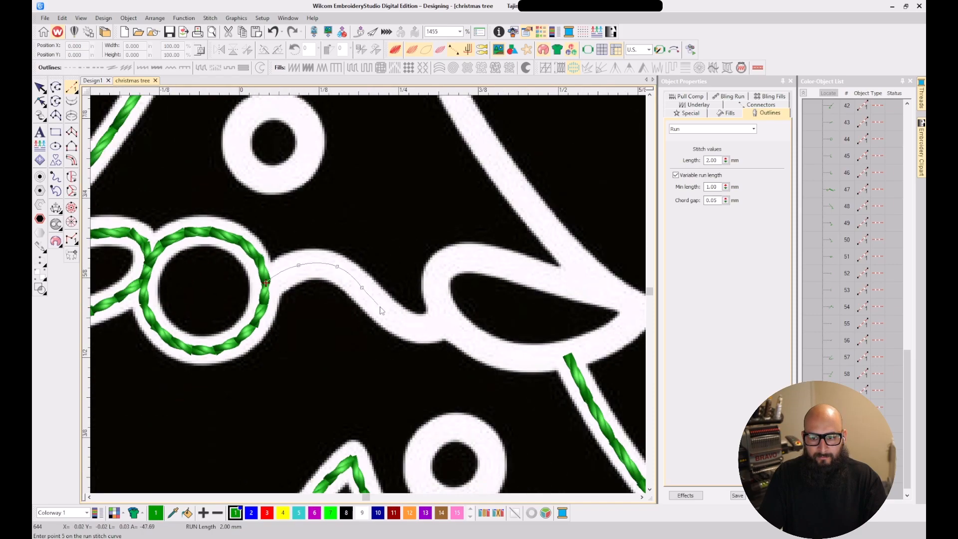
{"action": "scroll", "coordinate": [312, 327], "scroll_direction": "up", "scroll_amount": 2}
{"action": "left_click", "coordinate": [373, 301]}
{"action": "left_click", "coordinate": [415, 318]}
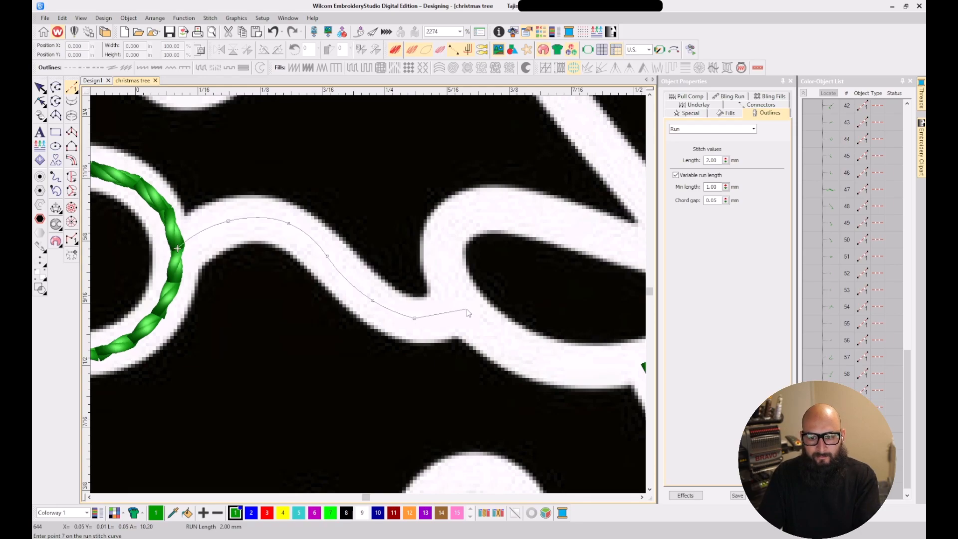
{"action": "left_click", "coordinate": [455, 318]}
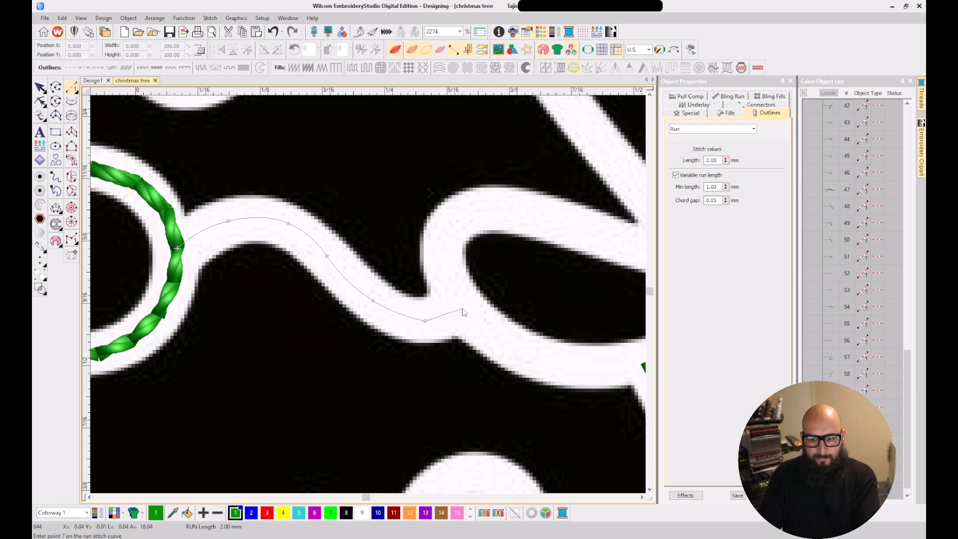
{"action": "key", "text": "Return"}
{"action": "scroll", "coordinate": [368, 294], "scroll_direction": "down", "scroll_amount": 3}
{"action": "scroll", "coordinate": [370, 297], "scroll_direction": "up", "scroll_amount": 2}
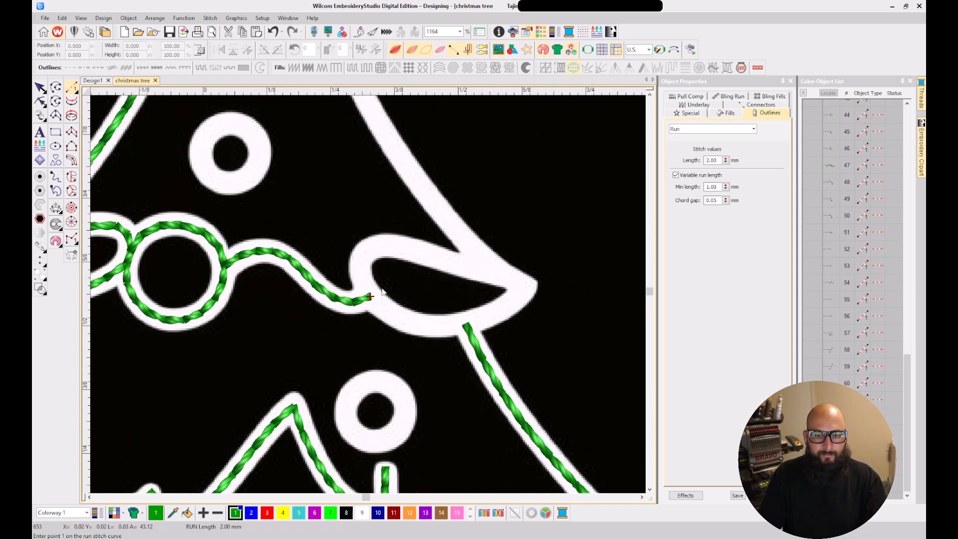
Digitize a run from the garland along the right leaf's lower edge, around its tip and back to the tree's right edge
{"action": "scroll", "coordinate": [369, 294], "scroll_direction": "up", "scroll_amount": 1}
{"action": "left_click", "coordinate": [358, 292]}
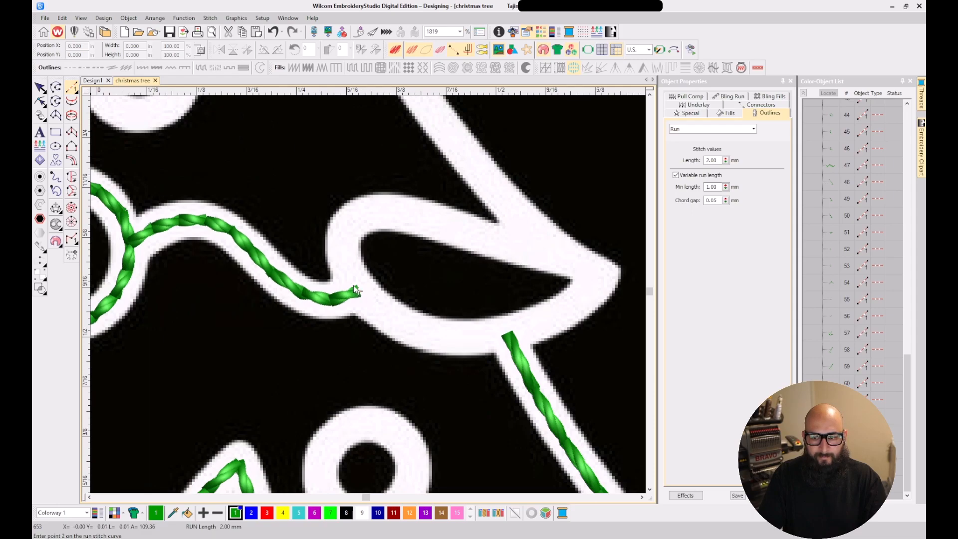
{"action": "left_click", "coordinate": [396, 324]}
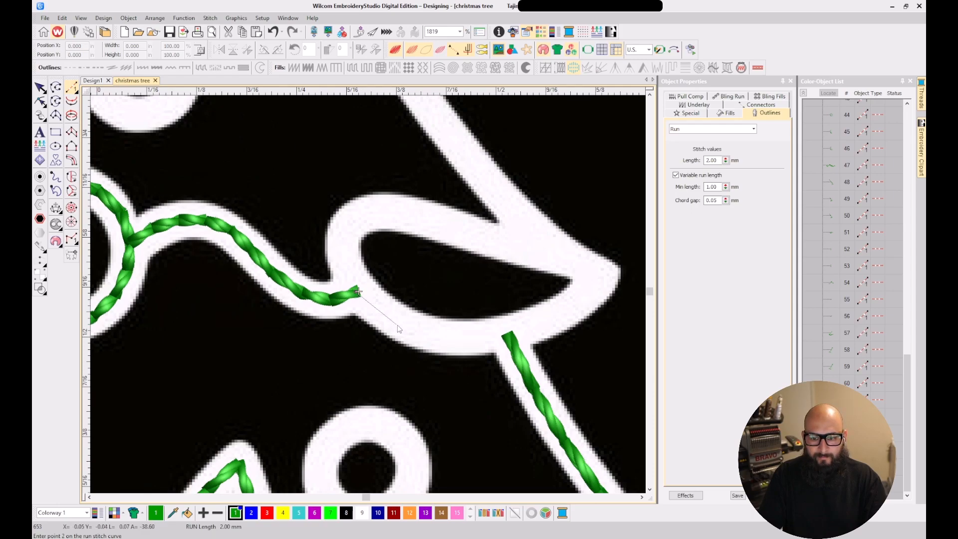
{"action": "right_click", "coordinate": [508, 341]}
{"action": "right_click", "coordinate": [581, 301]}
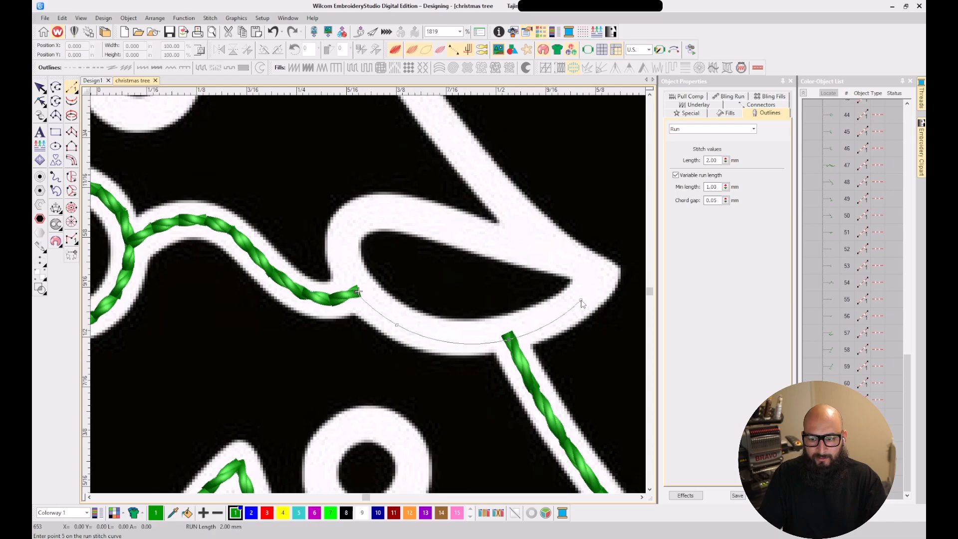
{"action": "left_click", "coordinate": [549, 254]}
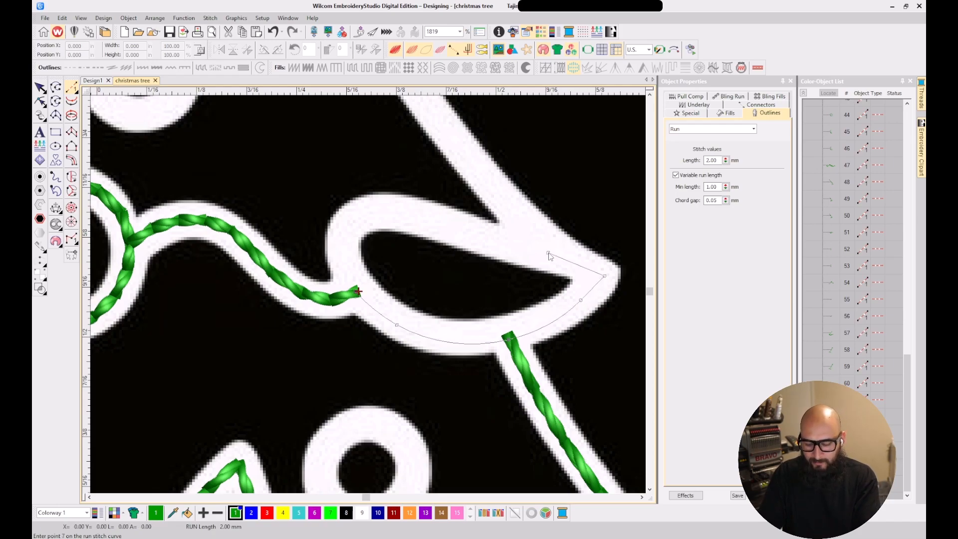
{"action": "left_click", "coordinate": [549, 255]}
{"action": "key", "text": "Return"}
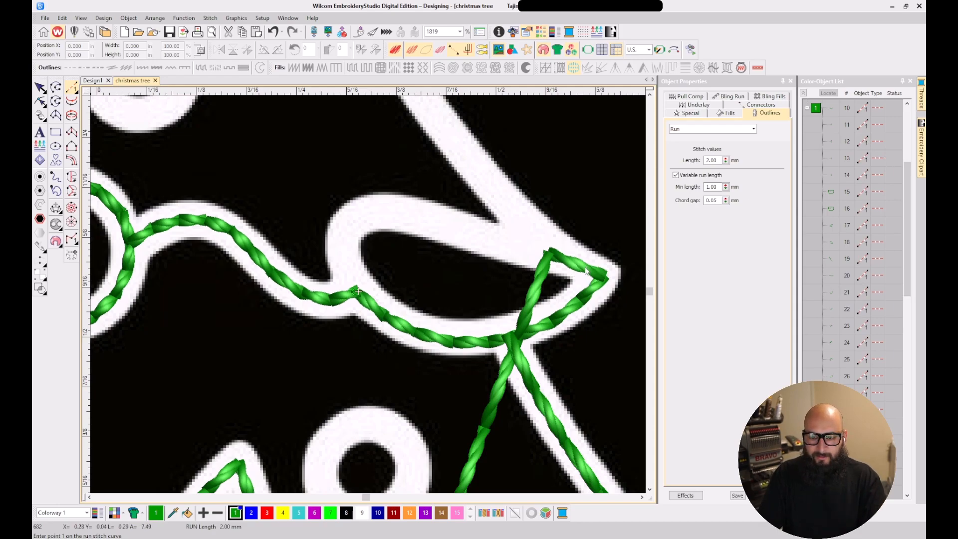
Move the right leaf's misplaced lower-edge run to the end of the stitching sequence
{"action": "key", "text": "Escape"}
{"action": "scroll", "coordinate": [841, 119], "scroll_direction": "up", "scroll_amount": 3}
{"action": "right_click", "coordinate": [833, 225]}
{"action": "mouse_move", "coordinate": [869, 422]}
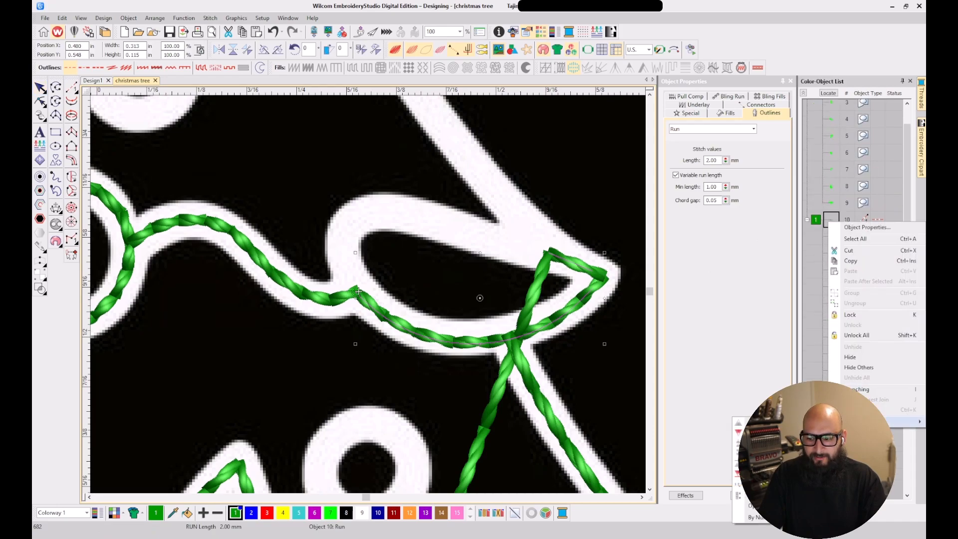
{"action": "left_click", "coordinate": [764, 432]}
{"action": "left_click", "coordinate": [561, 233]}
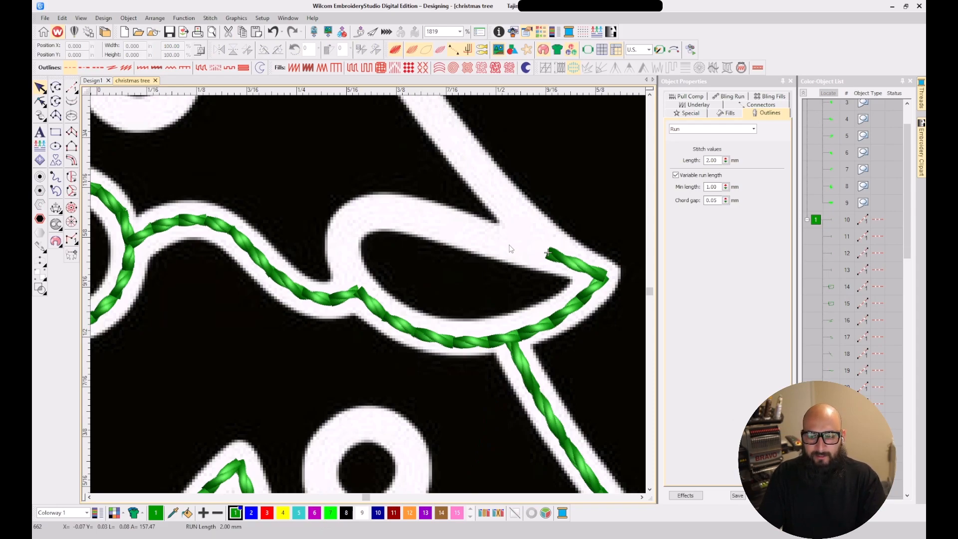
Digitize the right leaf's upper edge and rounded end as a run to the garland junction and backtrack it to the tree's edge
{"action": "left_click", "coordinate": [71, 87]}
{"action": "scroll", "coordinate": [464, 251], "scroll_direction": "up", "scroll_amount": 1}
{"action": "left_click", "coordinate": [385, 300]}
{"action": "left_click", "coordinate": [292, 278]}
{"action": "left_click", "coordinate": [196, 248]}
{"action": "left_click", "coordinate": [133, 258]}
{"action": "left_click", "coordinate": [247, 317]}
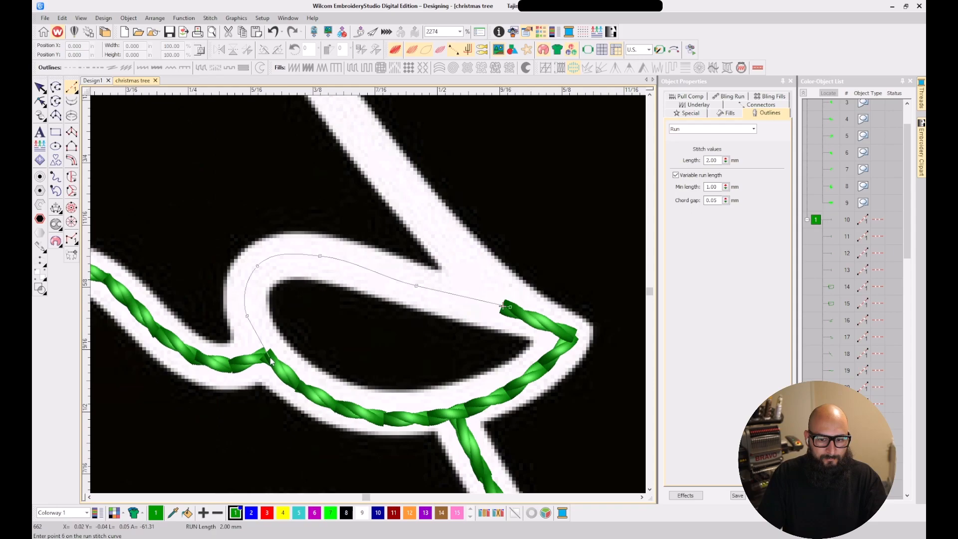
{"action": "left_click", "coordinate": [268, 364]}
{"action": "key", "text": "Return"}
{"action": "key", "text": "Escape"}
{"action": "left_click", "coordinate": [293, 183]}
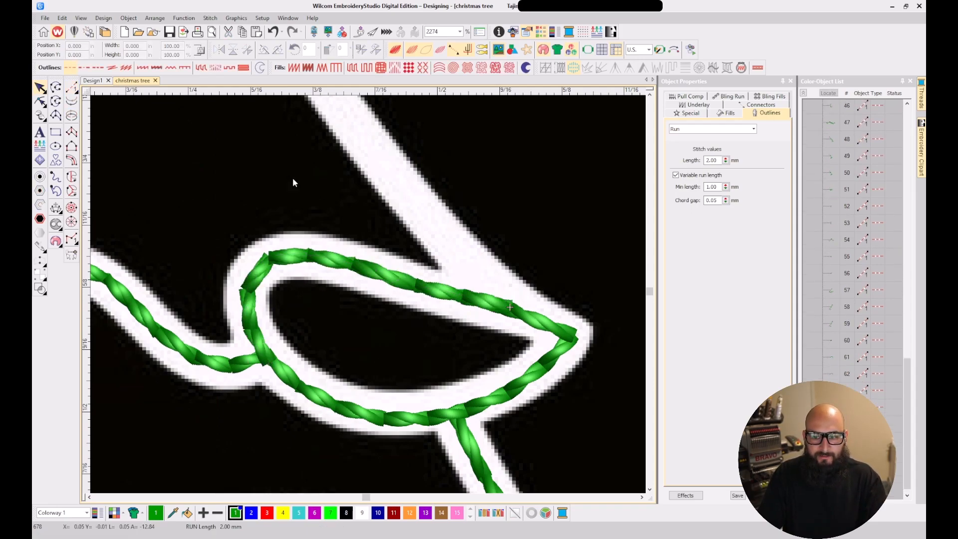
Digitize the top tier's right edge as a run from the right leaf up to the base of the star
{"action": "left_click", "coordinate": [72, 88]}
{"action": "left_click", "coordinate": [510, 307]}
{"action": "left_click", "coordinate": [443, 239]}
{"action": "scroll", "coordinate": [390, 183], "scroll_direction": "down", "scroll_amount": 2}
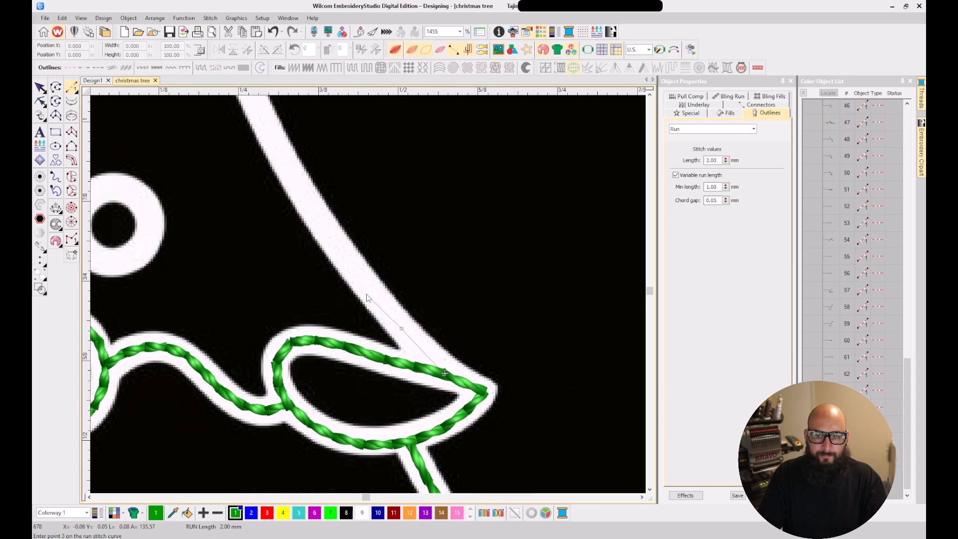
{"action": "left_click", "coordinate": [322, 227]}
{"action": "scroll", "coordinate": [354, 316], "scroll_direction": "down", "scroll_amount": 1}
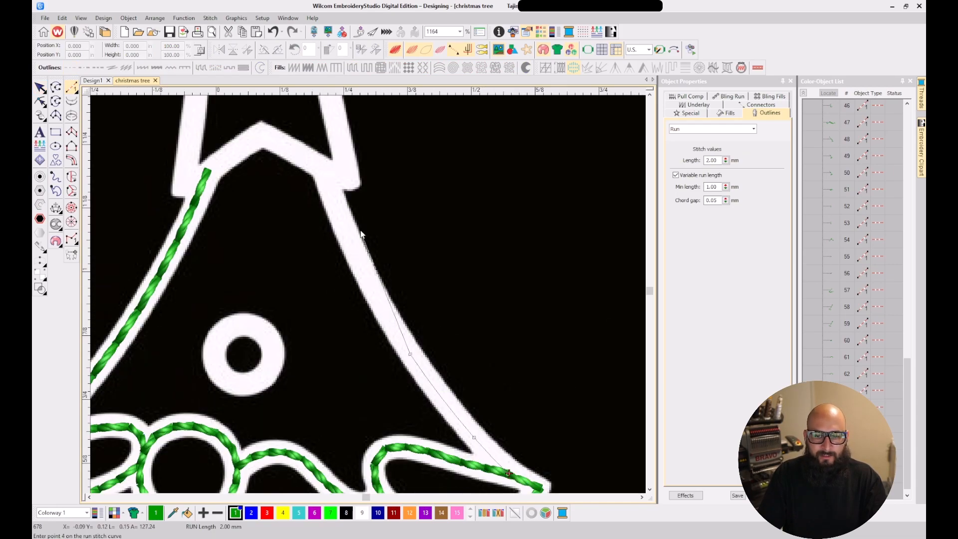
{"action": "left_click", "coordinate": [339, 215]}
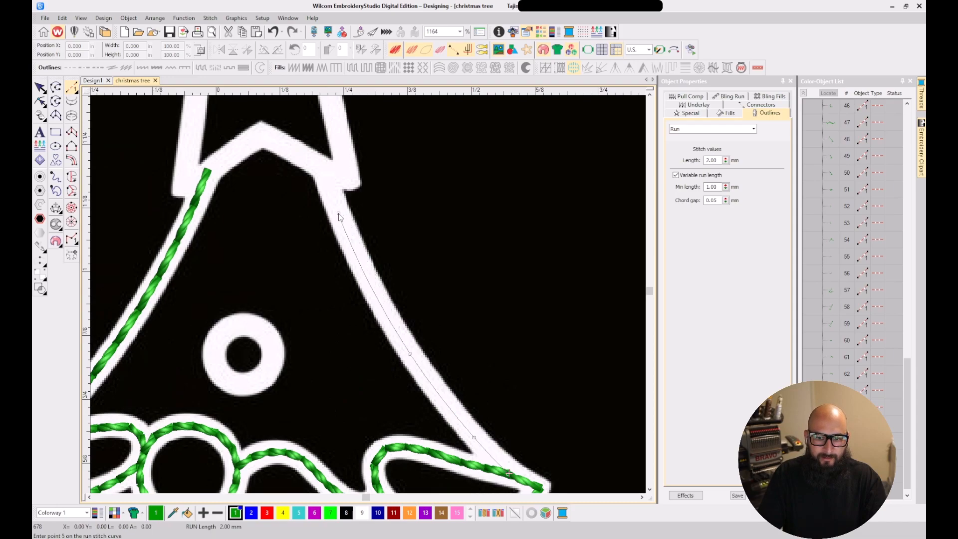
{"action": "left_click", "coordinate": [325, 168]}
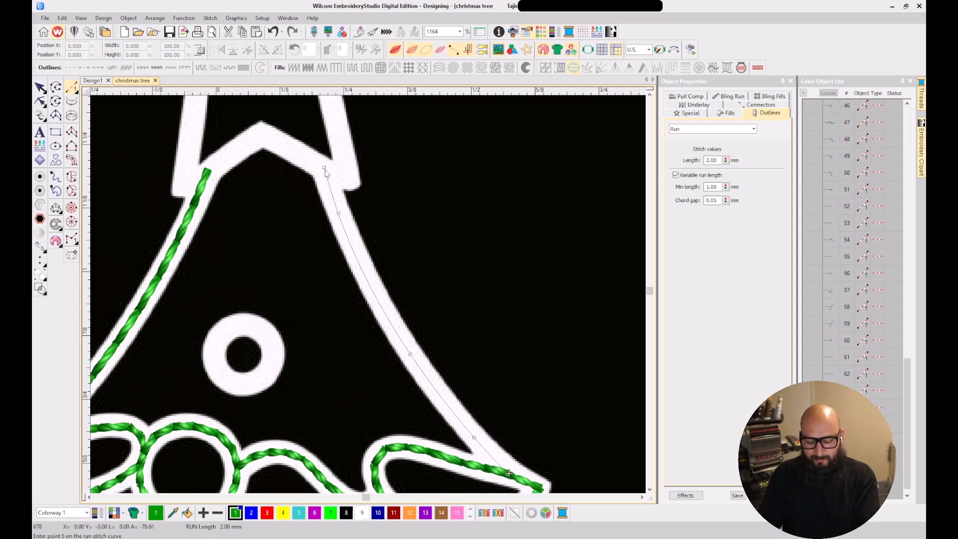
{"action": "key", "text": "Return"}
{"action": "scroll", "coordinate": [368, 293], "scroll_direction": "down", "scroll_amount": 5}
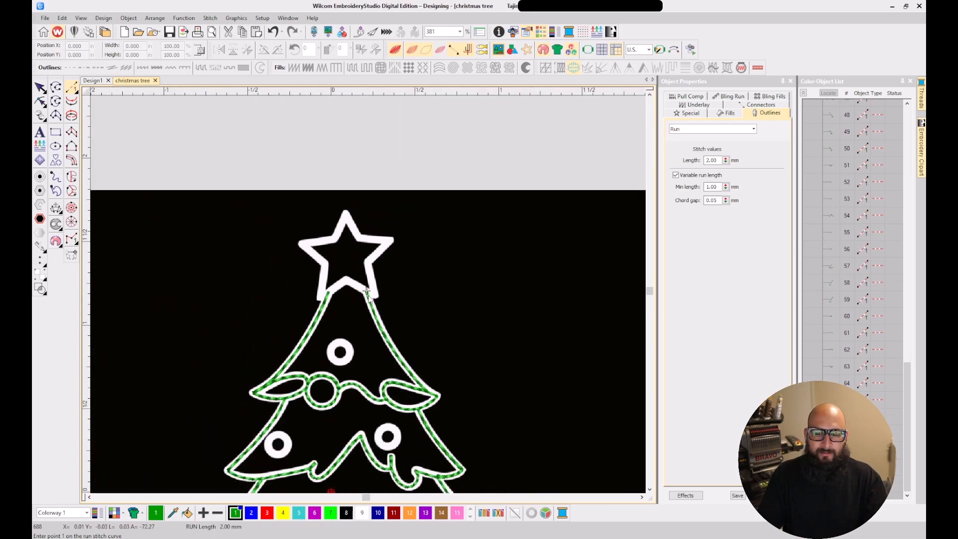
Start a Triple Run at the top of the tree's right edge and trace the star's bottom notch to its lower-left point
{"action": "scroll", "coordinate": [368, 293], "scroll_direction": "up", "scroll_amount": 6}
{"action": "left_click", "coordinate": [345, 286]}
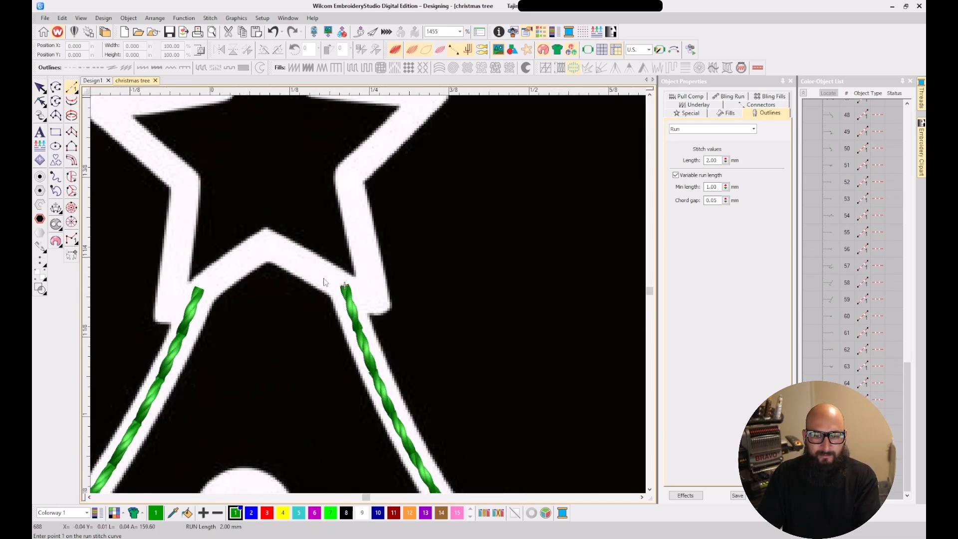
{"action": "scroll", "coordinate": [370, 299], "scroll_direction": "down", "scroll_amount": 3}
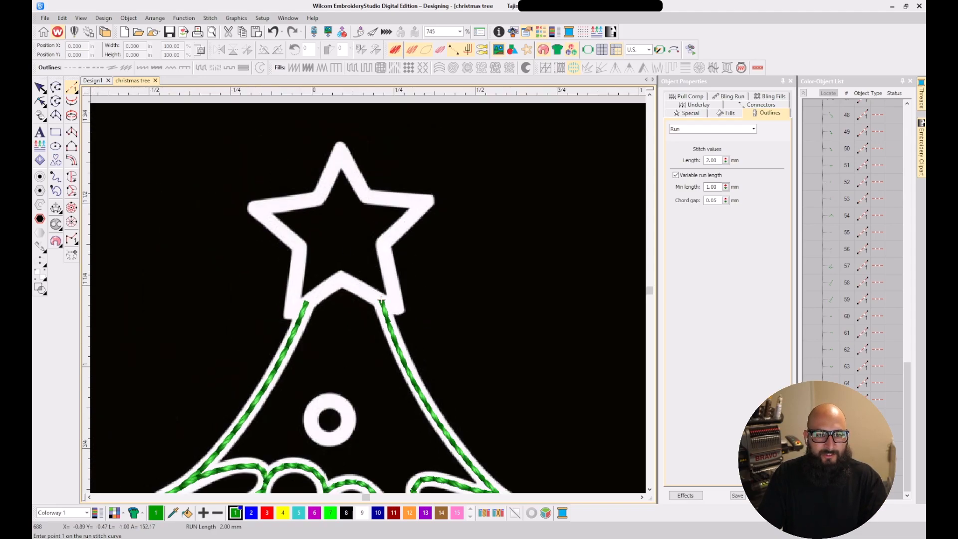
{"action": "mouse_move", "coordinate": [73, 88]}
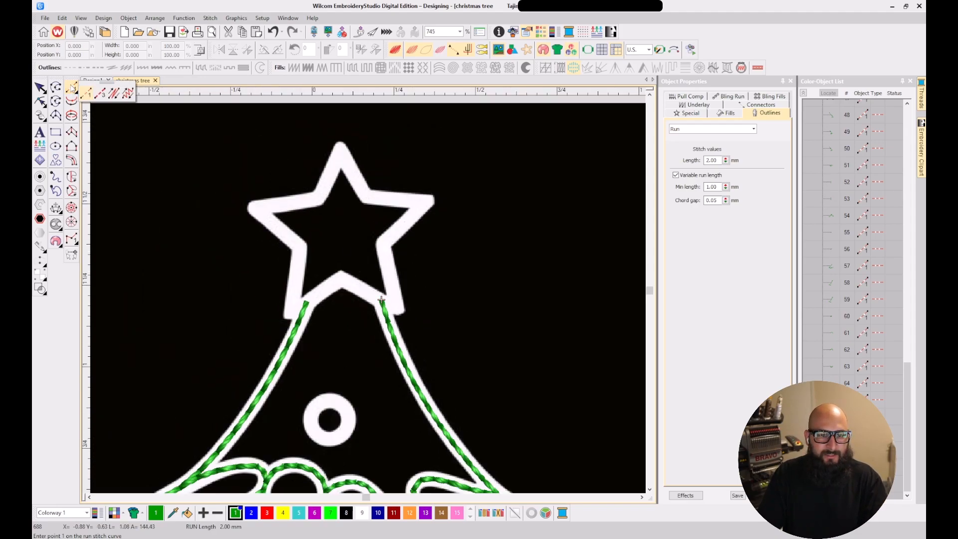
{"action": "left_click", "coordinate": [101, 93]}
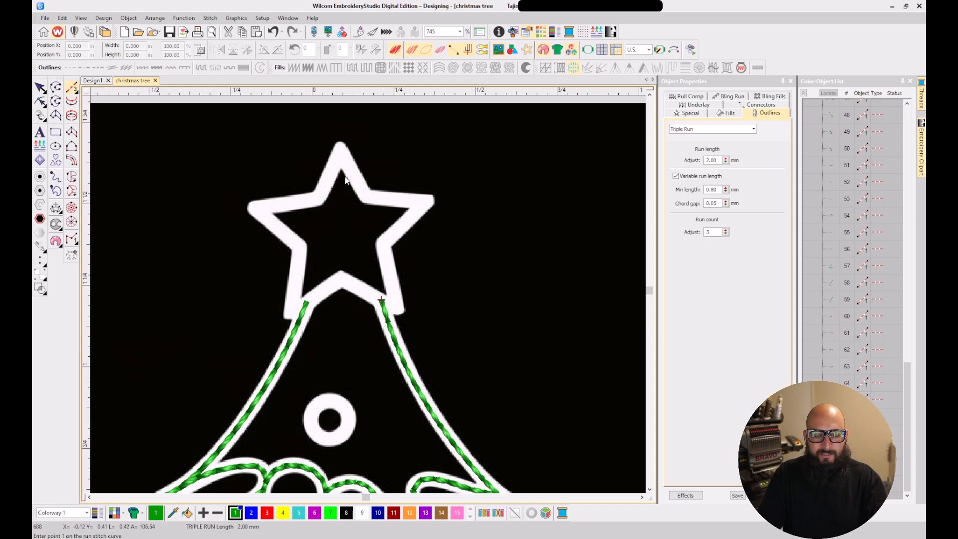
{"action": "scroll", "coordinate": [369, 295], "scroll_direction": "up", "scroll_amount": 4}
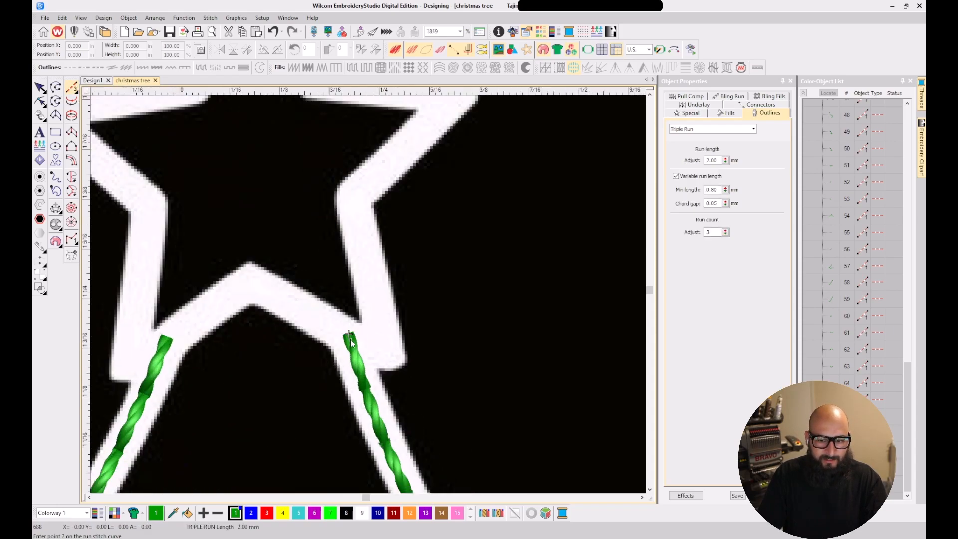
{"action": "left_click", "coordinate": [249, 282]}
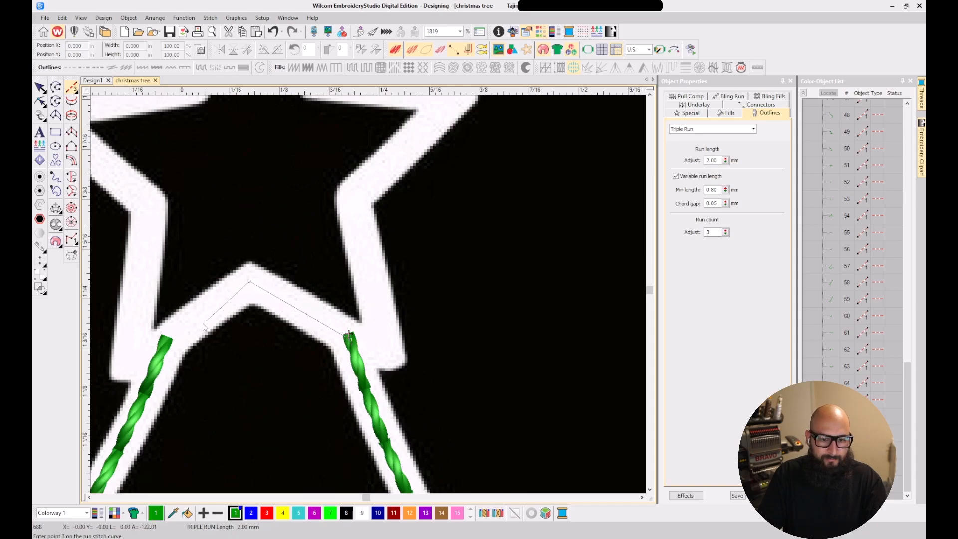
{"action": "left_click", "coordinate": [151, 374]}
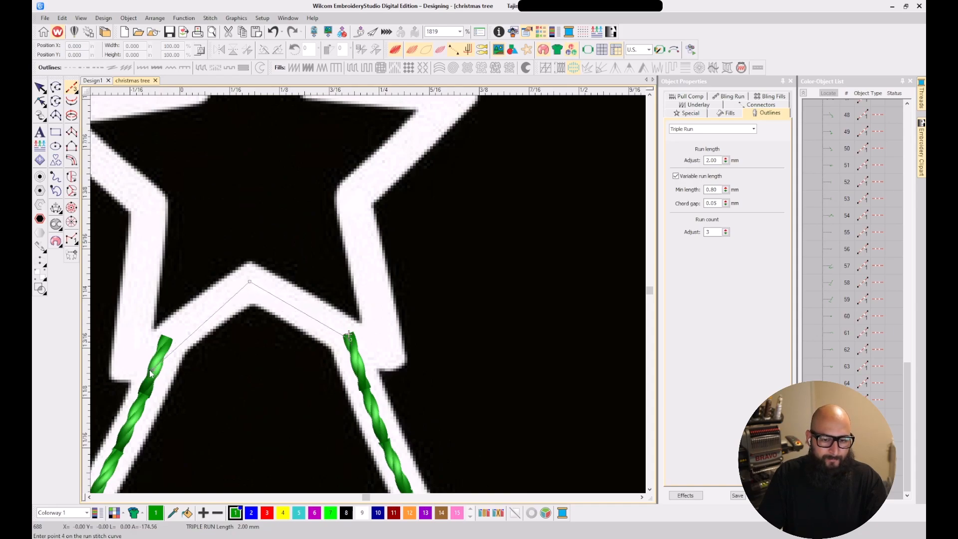
{"action": "key", "text": "BackSpace"}
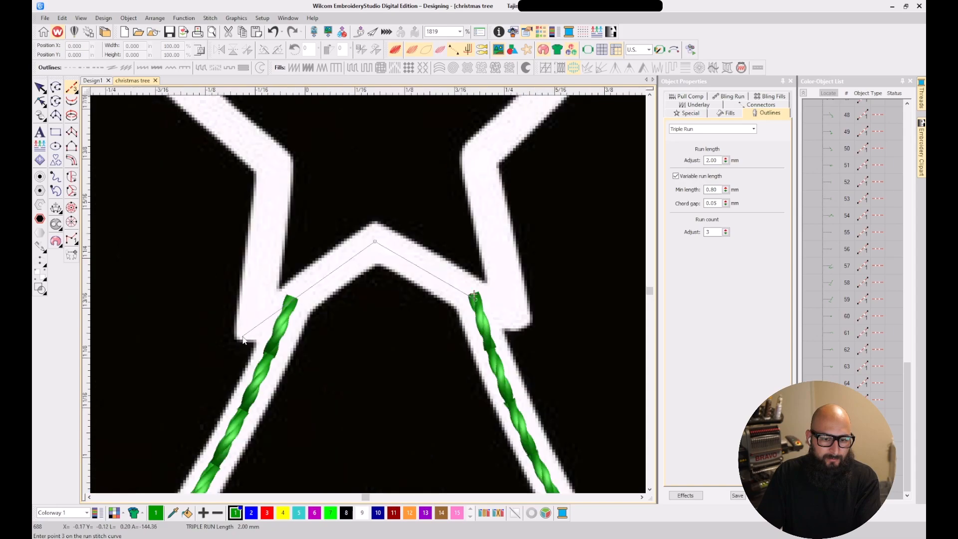
{"action": "left_click", "coordinate": [248, 334]}
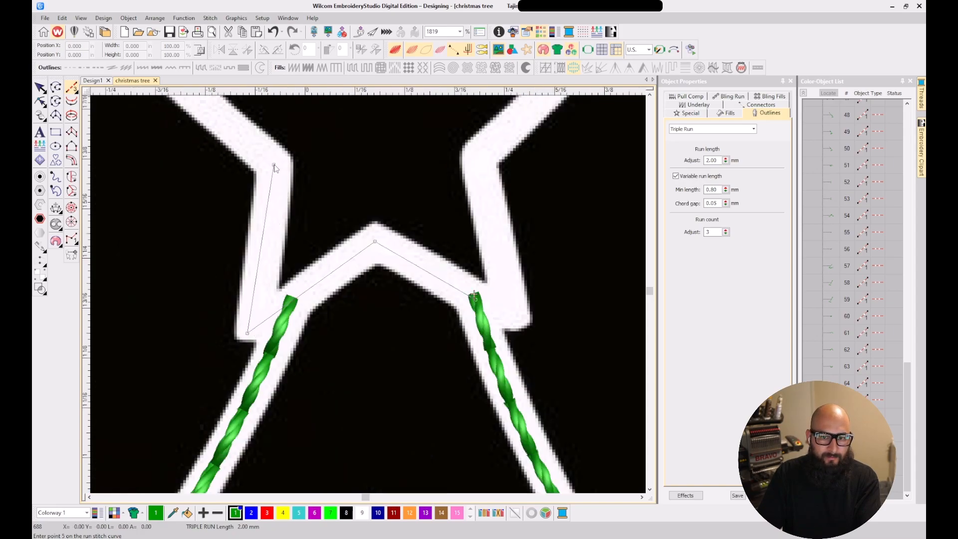
Trace the rest of the star clockwise through its left, top, right and lower-right points and close the triple run at its start
{"action": "scroll", "coordinate": [274, 164], "scroll_direction": "down", "scroll_amount": 3}
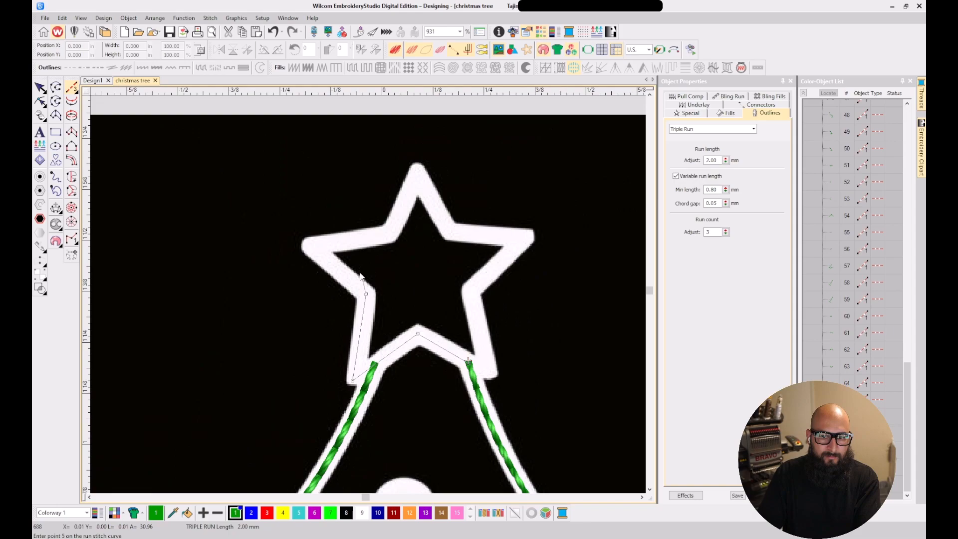
{"action": "left_click", "coordinate": [310, 246]}
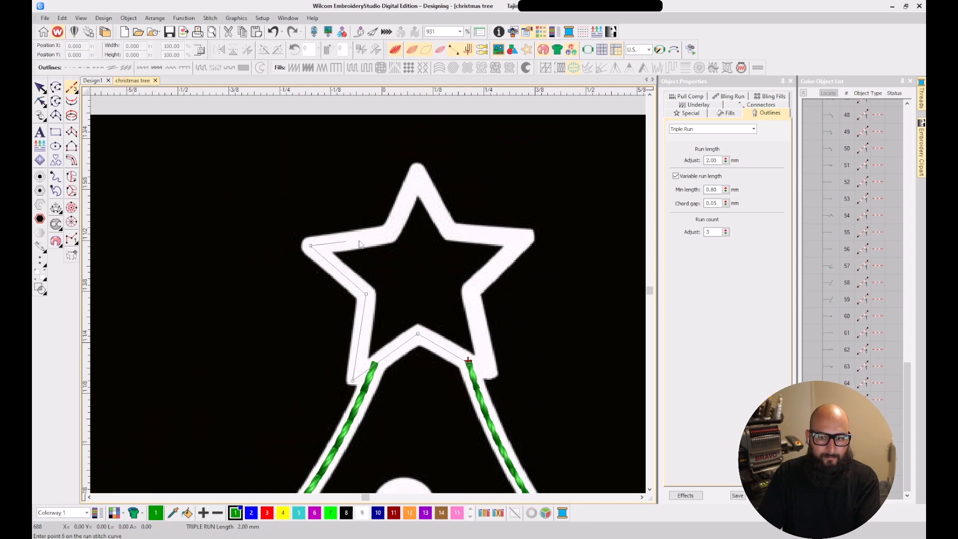
{"action": "left_click", "coordinate": [389, 234]}
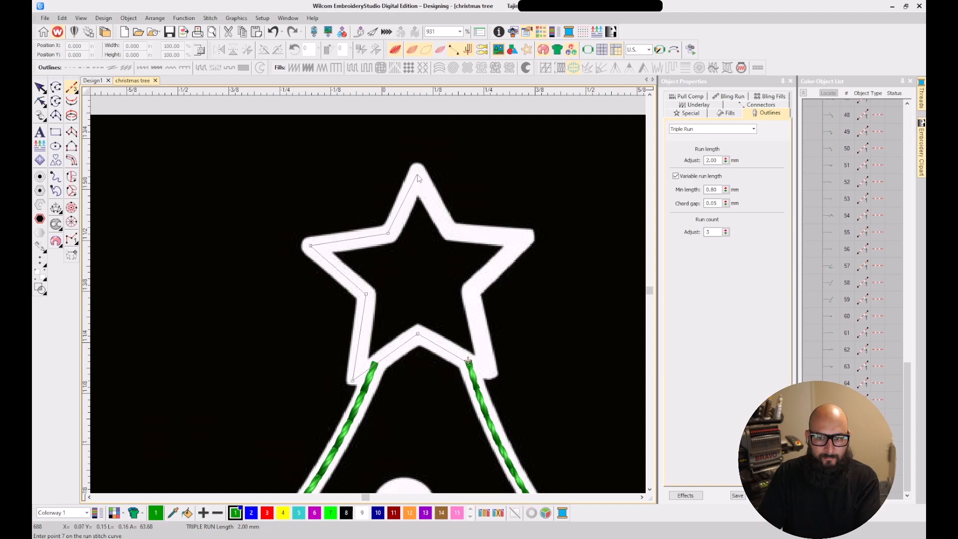
{"action": "left_click", "coordinate": [452, 234]}
{"action": "left_click", "coordinate": [529, 237]}
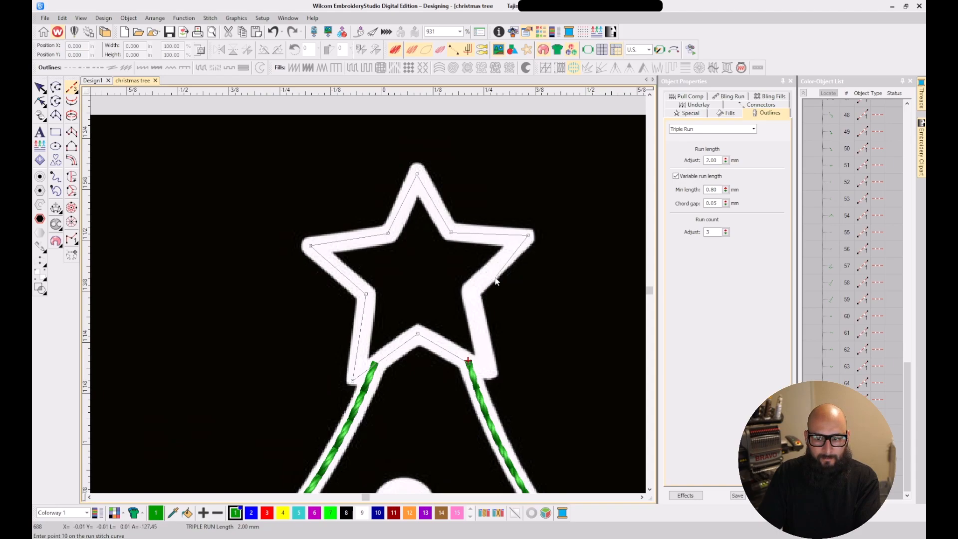
{"action": "left_click", "coordinate": [470, 292]}
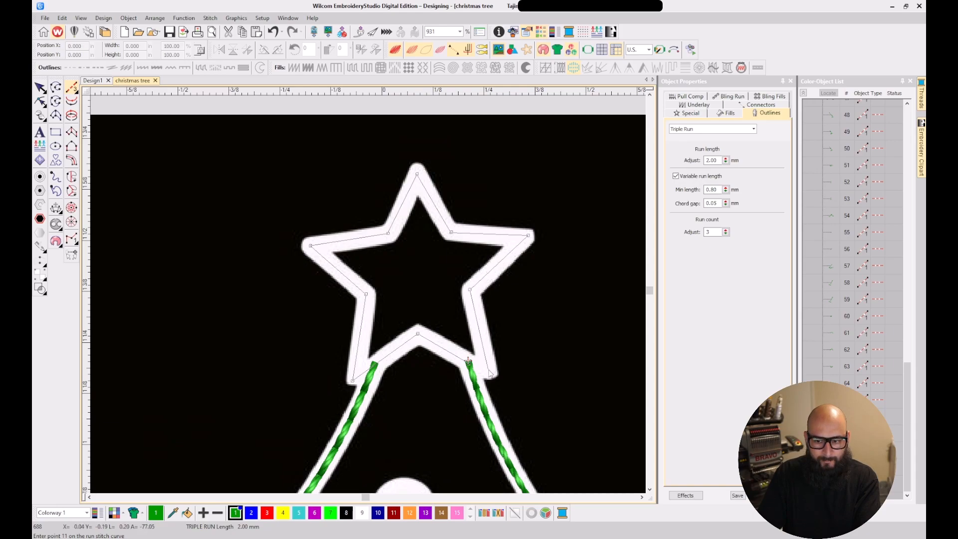
{"action": "left_click", "coordinate": [489, 374]}
{"action": "scroll", "coordinate": [489, 374], "scroll_direction": "up", "scroll_amount": 5}
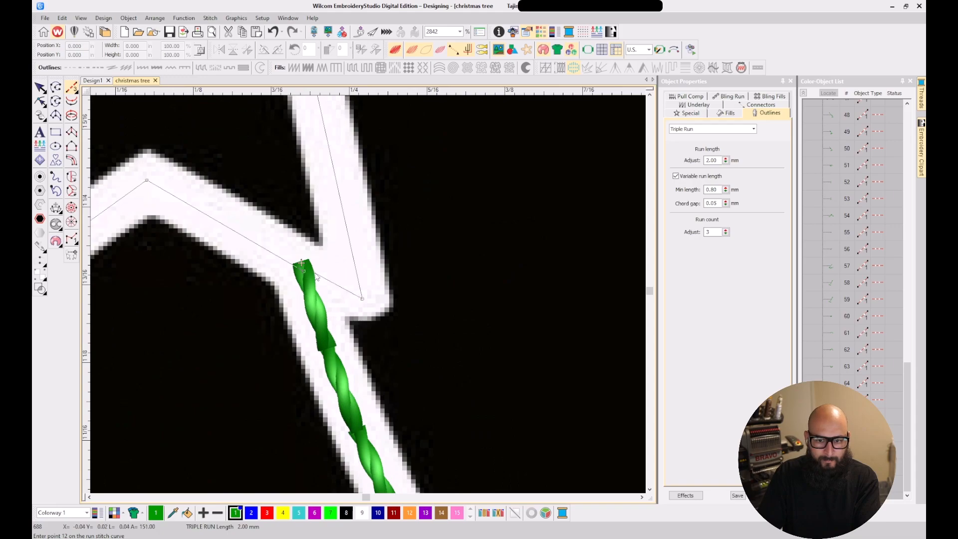
{"action": "left_click", "coordinate": [302, 264]}
{"action": "key", "text": "Return"}
{"action": "scroll", "coordinate": [368, 295], "scroll_direction": "down", "scroll_amount": 7}
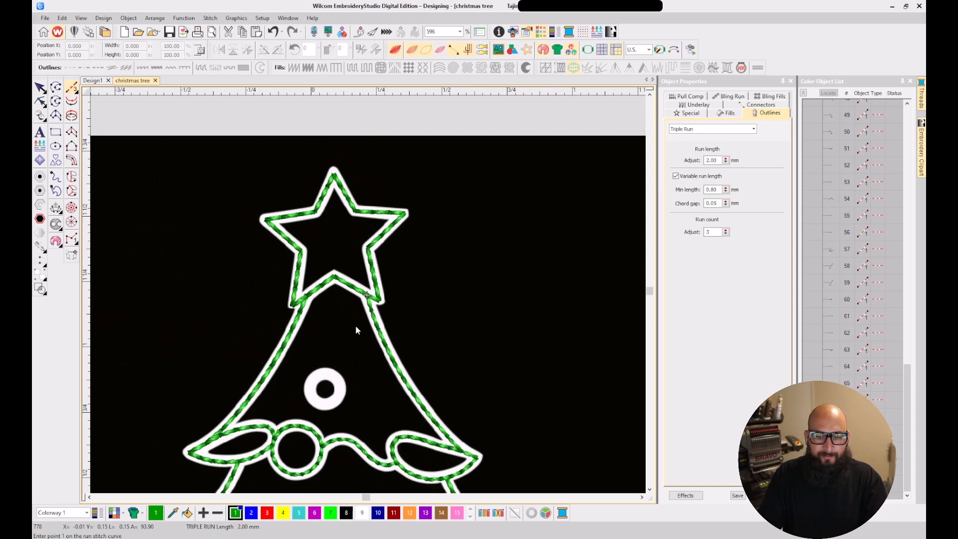
Set the connector after the star to Jump
{"action": "scroll", "coordinate": [367, 295], "scroll_direction": "down", "scroll_amount": 1}
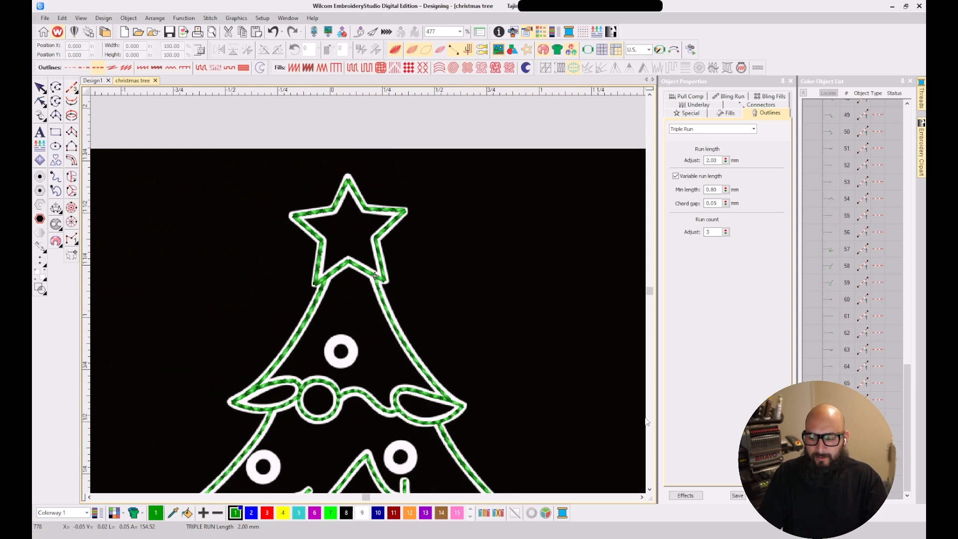
{"action": "left_click", "coordinate": [375, 276]}
{"action": "left_click", "coordinate": [761, 106]}
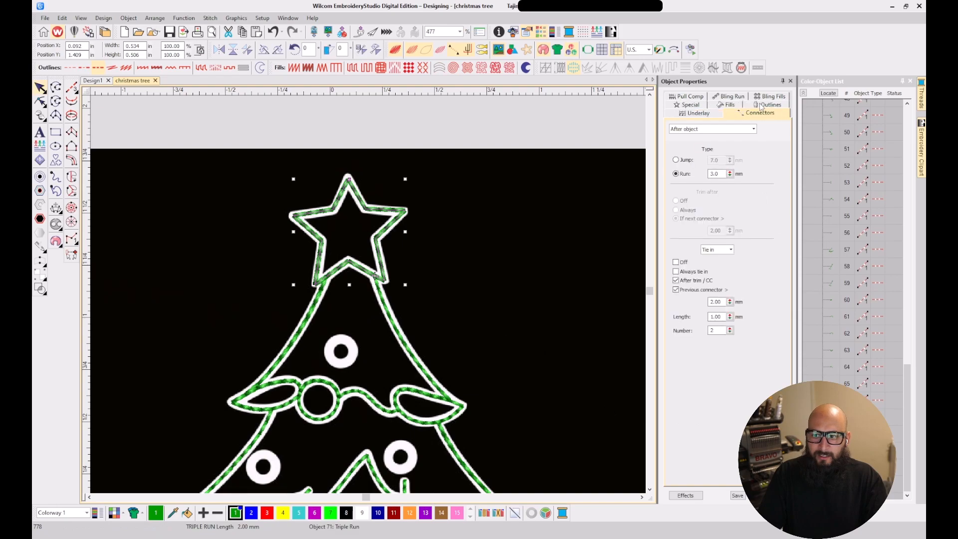
{"action": "left_click", "coordinate": [687, 160]}
{"action": "left_click", "coordinate": [475, 116]}
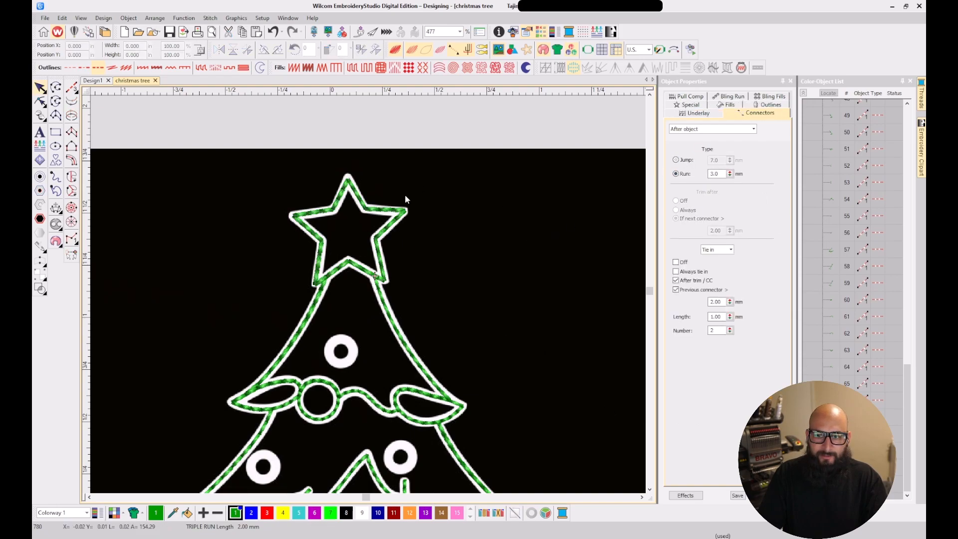
Switch from Triple Run to the single Run tool for the topmost ornament
{"action": "scroll", "coordinate": [389, 285], "scroll_direction": "down", "scroll_amount": 3}
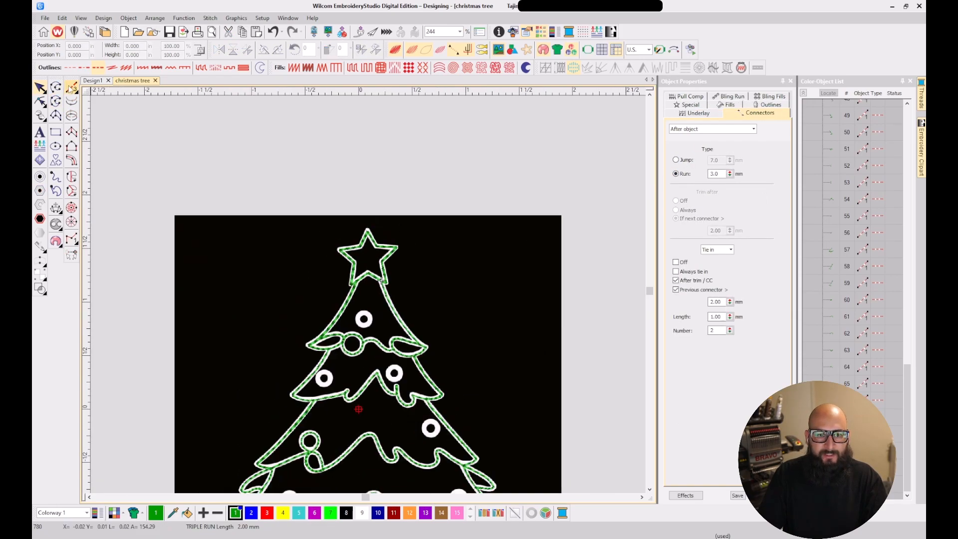
{"action": "left_click", "coordinate": [87, 95]}
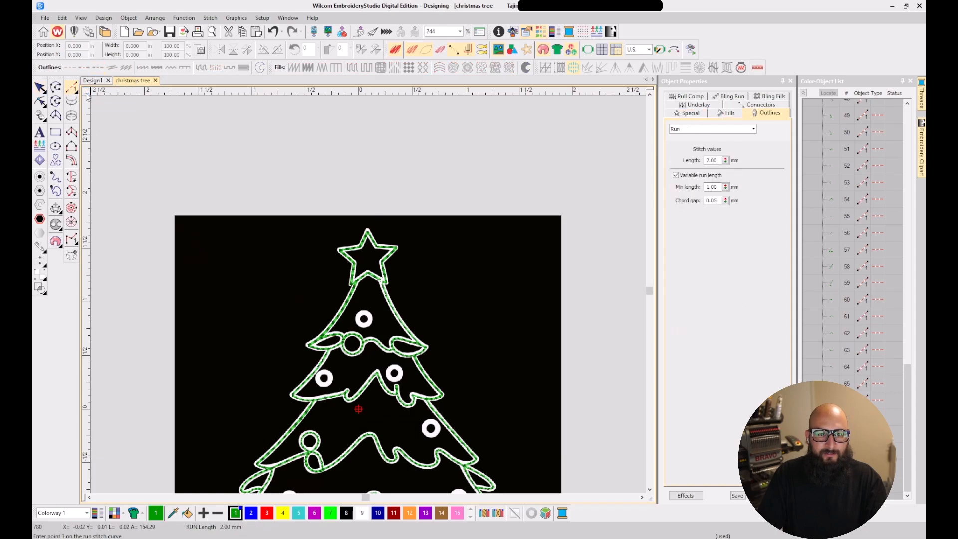
{"action": "scroll", "coordinate": [370, 296], "scroll_direction": "up", "scroll_amount": 3}
{"action": "scroll", "coordinate": [370, 296], "scroll_direction": "down", "scroll_amount": 4}
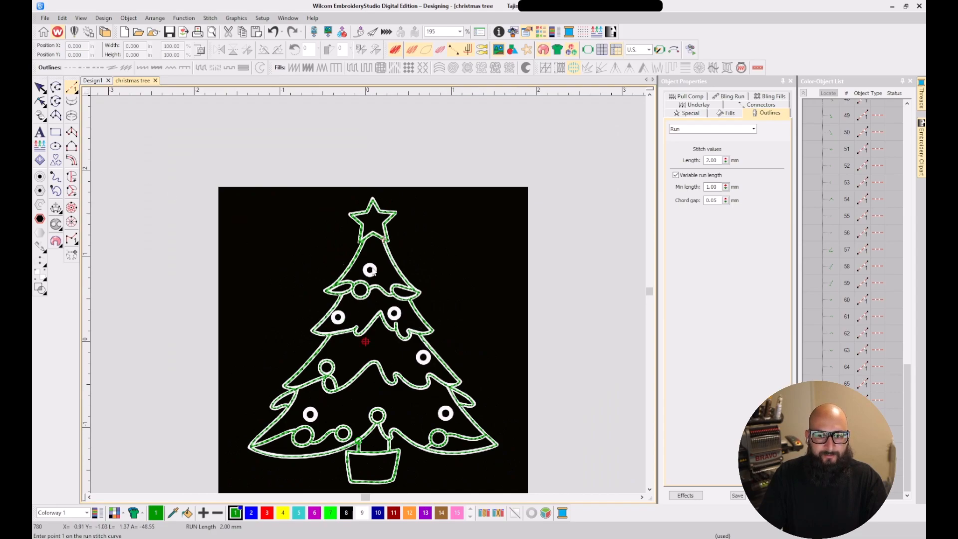
{"action": "scroll", "coordinate": [368, 270], "scroll_direction": "up", "scroll_amount": 8}
{"action": "left_click", "coordinate": [331, 239]}
{"action": "left_click", "coordinate": [364, 256]}
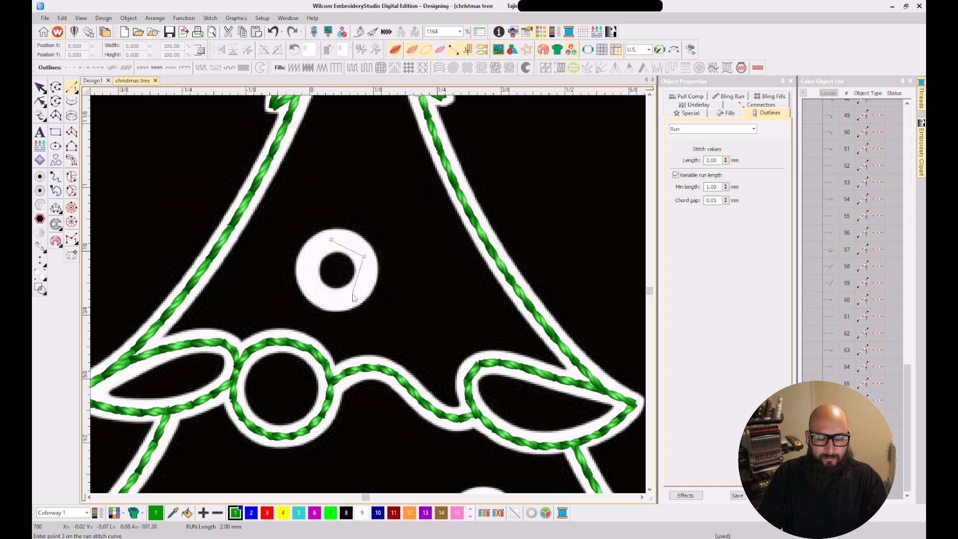
{"action": "key", "text": "Escape"}
Digitize the topmost ornament as a closed circular run of curve points along the middle of its white ring
{"action": "left_click", "coordinate": [337, 239]}
{"action": "left_click", "coordinate": [367, 274]}
{"action": "left_click", "coordinate": [334, 301]}
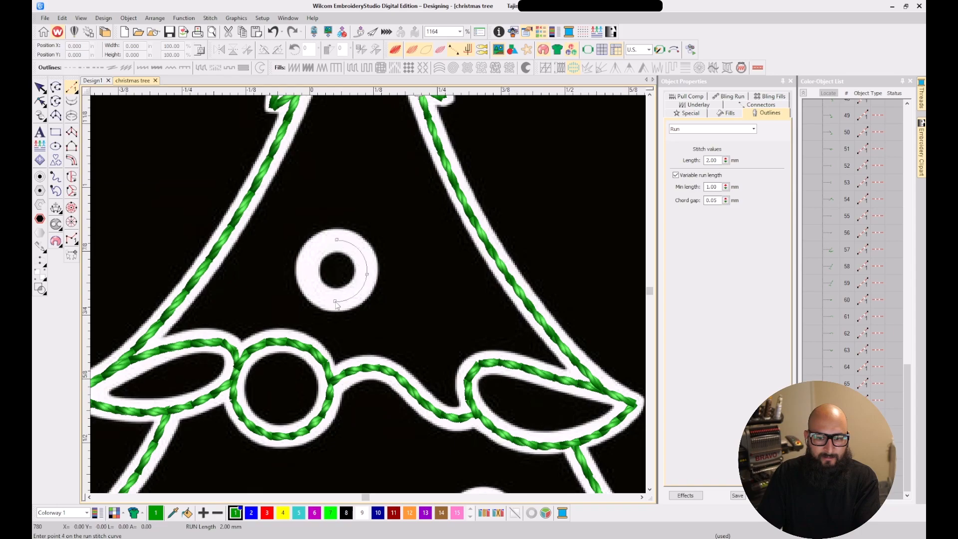
{"action": "left_click", "coordinate": [307, 271]}
{"action": "left_click", "coordinate": [337, 241]}
{"action": "key", "text": "Return"}
{"action": "scroll", "coordinate": [370, 300], "scroll_direction": "down", "scroll_amount": 6}
{"action": "scroll", "coordinate": [358, 370], "scroll_direction": "up", "scroll_amount": 2}
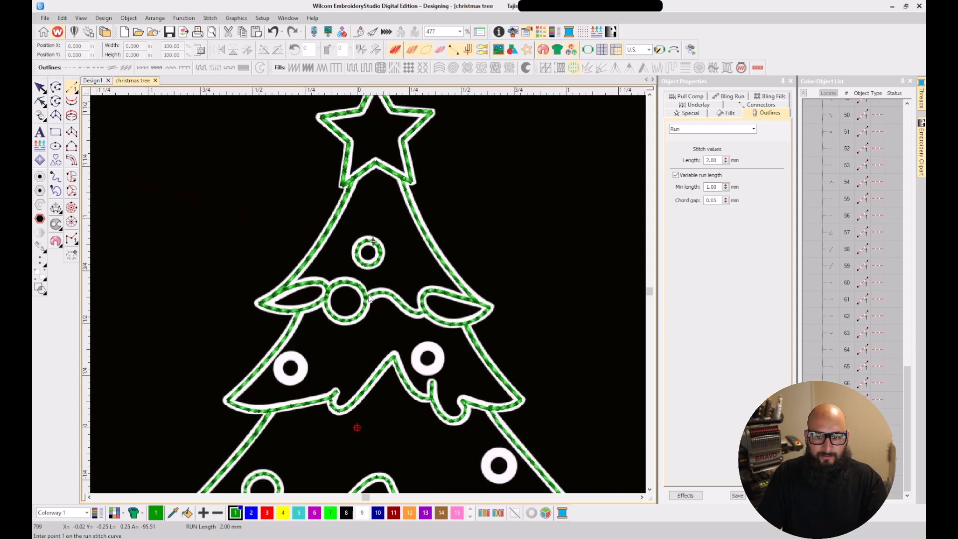
Duplicate the topmost ornament ring and place copies on the left and right ornaments of the second tier
{"action": "scroll", "coordinate": [365, 310], "scroll_direction": "down", "scroll_amount": 3}
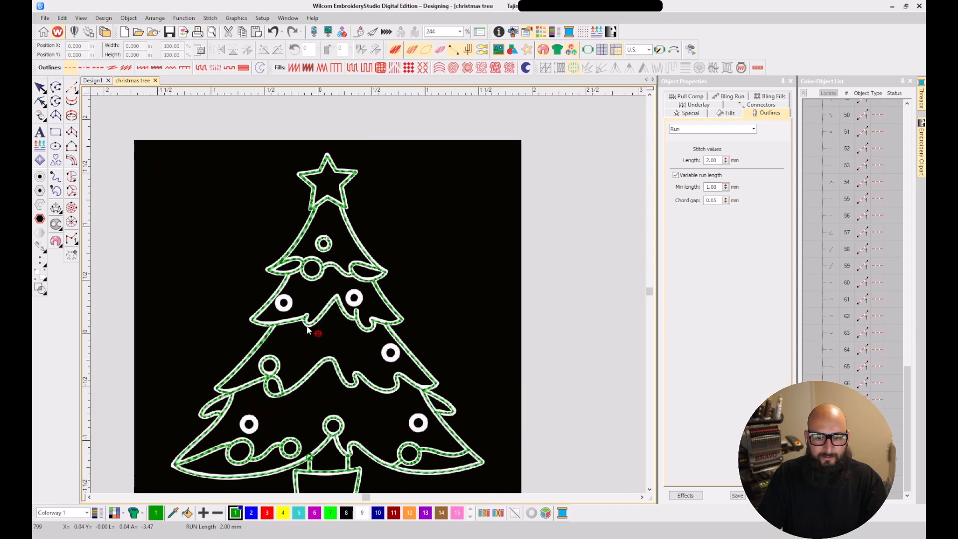
{"action": "scroll", "coordinate": [308, 330], "scroll_direction": "up", "scroll_amount": 2}
{"action": "key", "text": "Escape"}
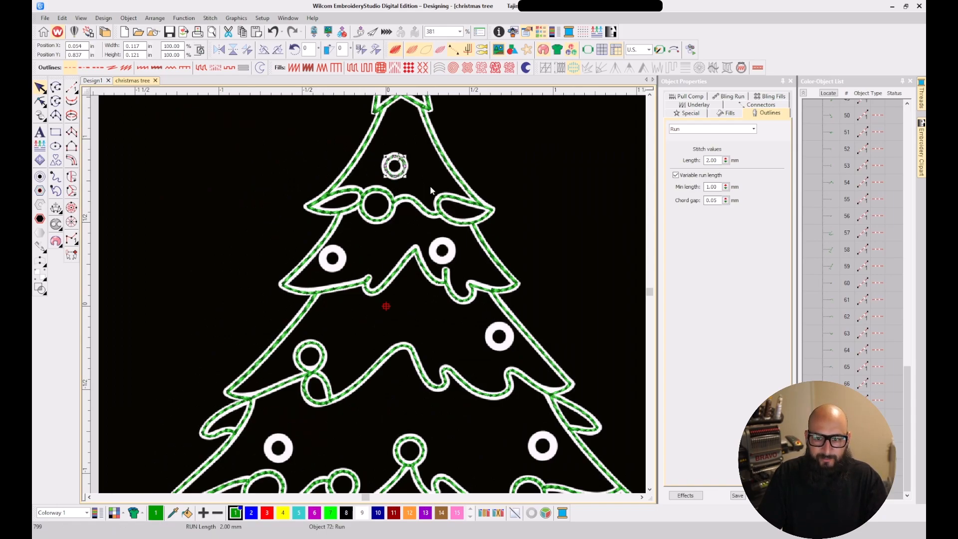
{"action": "key", "text": "ctrl+d"}
{"action": "left_click_drag", "start_coordinate": [403, 171], "coordinate": [454, 256]}
{"action": "left_click", "coordinate": [344, 258]}
{"action": "left_click", "coordinate": [343, 264]}
{"action": "left_click", "coordinate": [472, 257]}
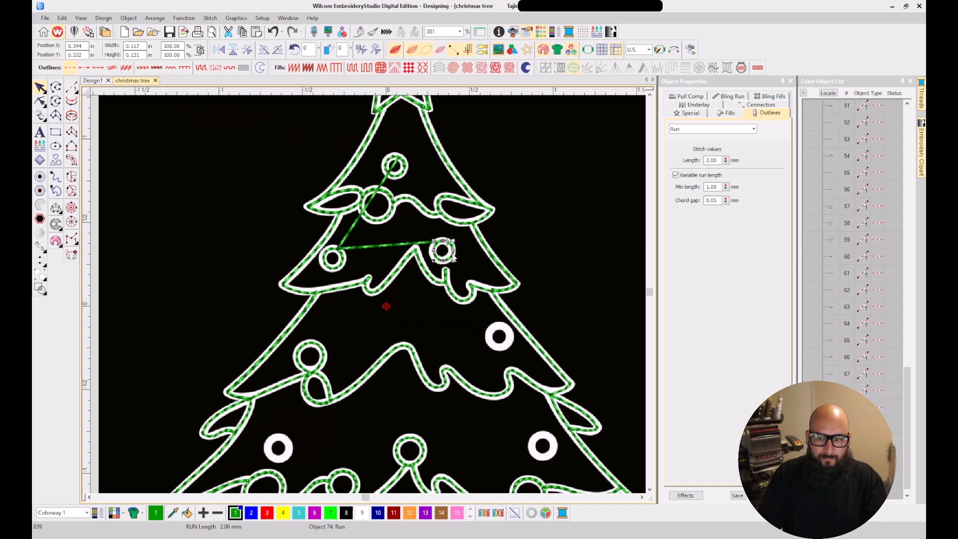
Duplicate the ornament ring onto the third tier's right ornament and the bottom tier's plain left and right ornaments
{"action": "key", "text": "ctrl+d"}
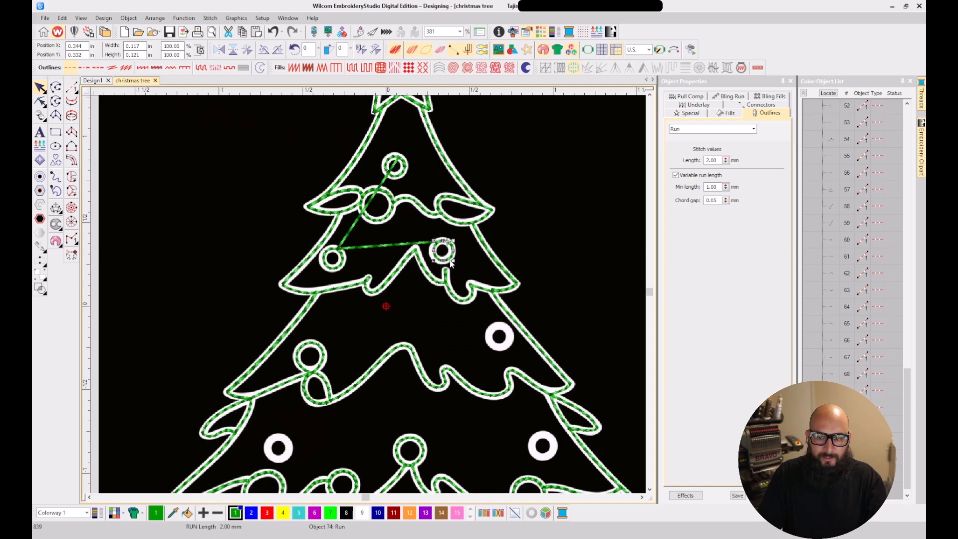
{"action": "left_click_drag", "start_coordinate": [451, 259], "coordinate": [283, 455]}
{"action": "scroll", "coordinate": [298, 452], "scroll_direction": "down", "scroll_amount": 1}
{"action": "scroll", "coordinate": [367, 294], "scroll_direction": "up", "scroll_amount": 1}
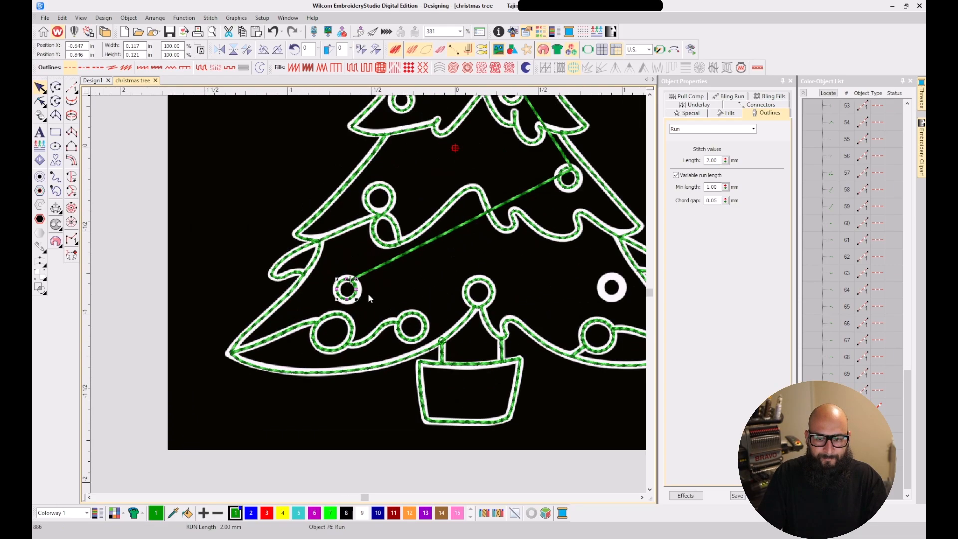
{"action": "key", "text": "ctrl+d"}
{"action": "left_click_drag", "start_coordinate": [350, 298], "coordinate": [616, 298]}
{"action": "left_click", "coordinate": [544, 241]}
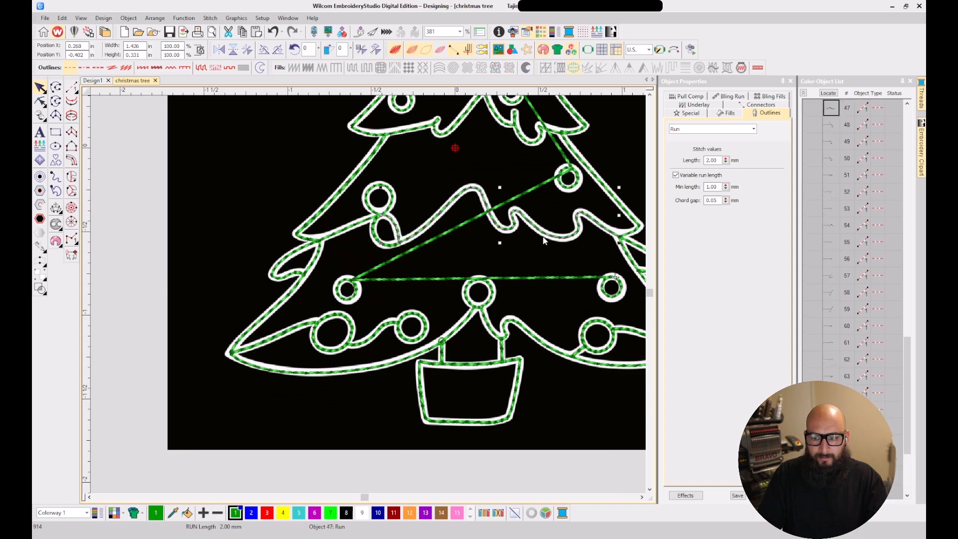
Change the connectors after the star and the six standalone ornament rings from Run to Jump
{"action": "scroll", "coordinate": [484, 255], "scroll_direction": "down", "scroll_amount": 3}
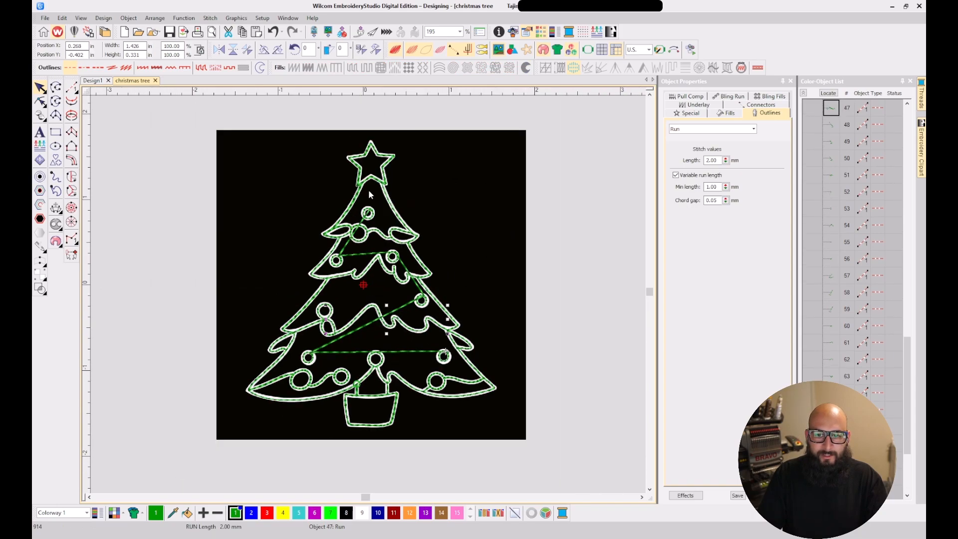
{"action": "left_click", "coordinate": [370, 191]}
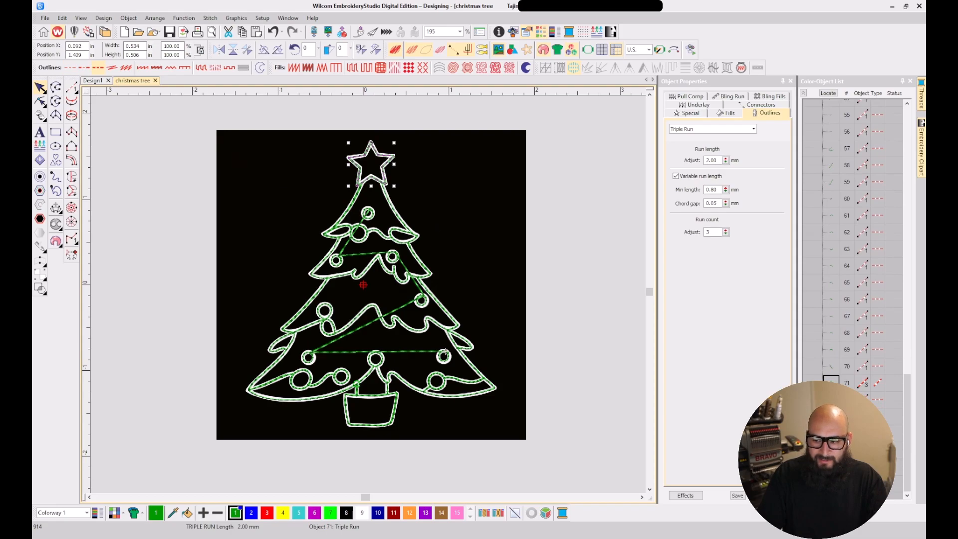
{"action": "left_click", "coordinate": [446, 352]}
{"action": "left_click", "coordinate": [761, 104]}
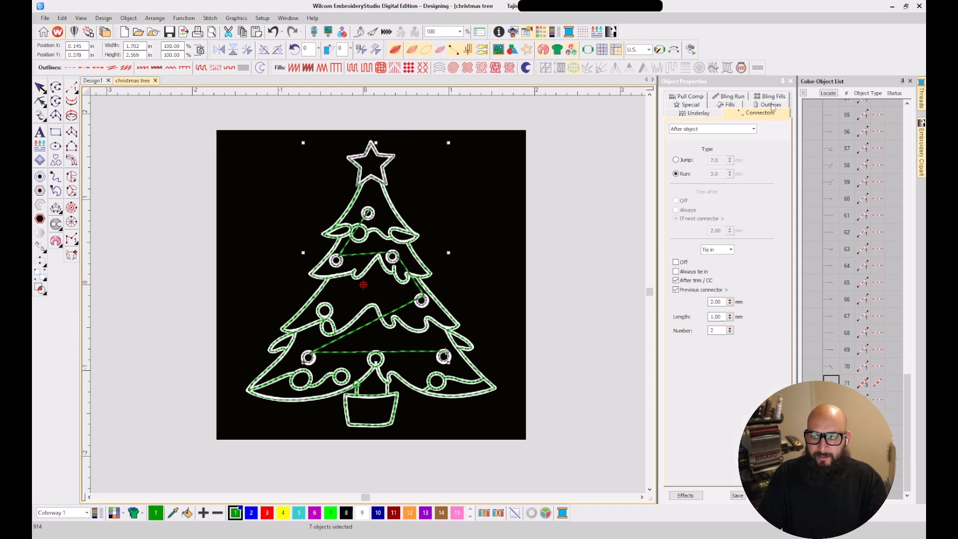
{"action": "left_click", "coordinate": [577, 243]}
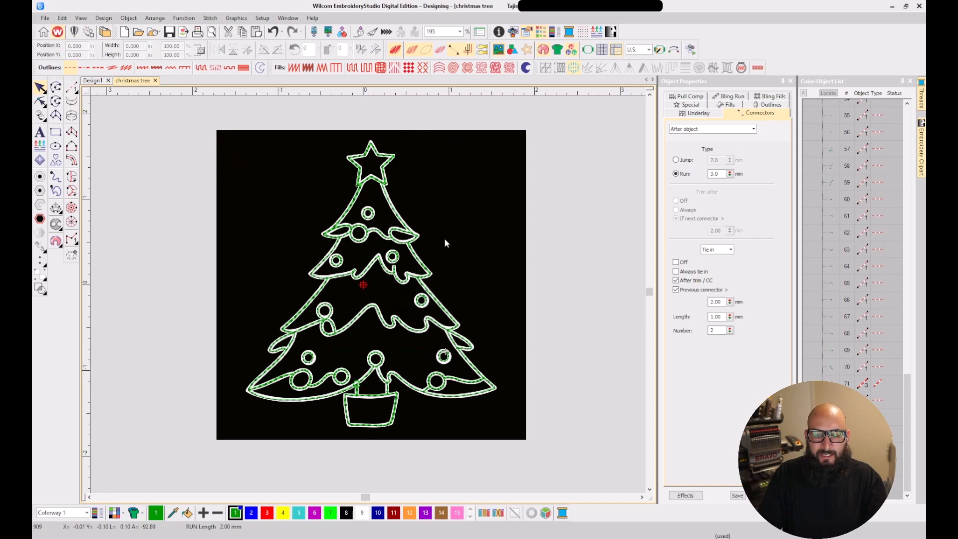
Hide the background artwork so that only the stitched tree design is displayed
{"action": "scroll", "coordinate": [372, 207], "scroll_direction": "up", "scroll_amount": 3}
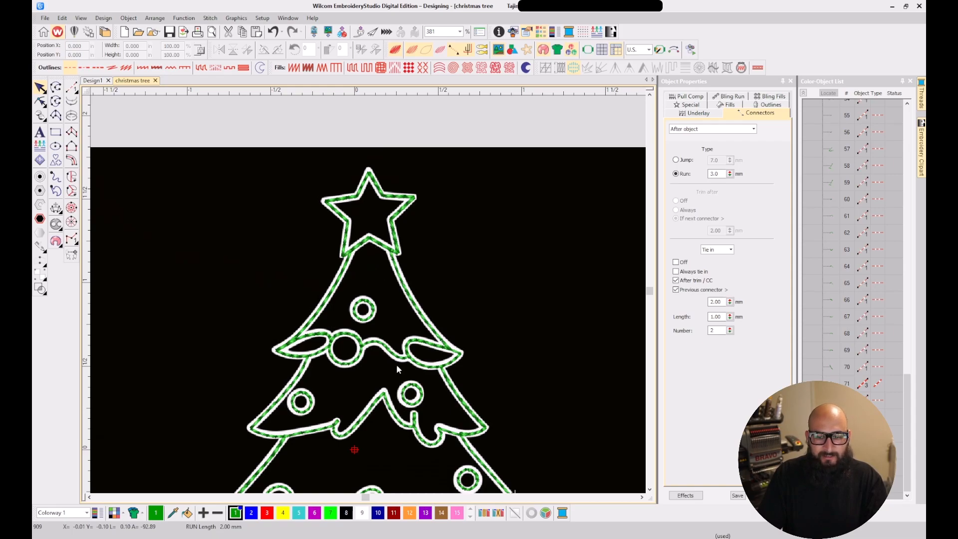
{"action": "scroll", "coordinate": [369, 301], "scroll_direction": "down", "scroll_amount": 1}
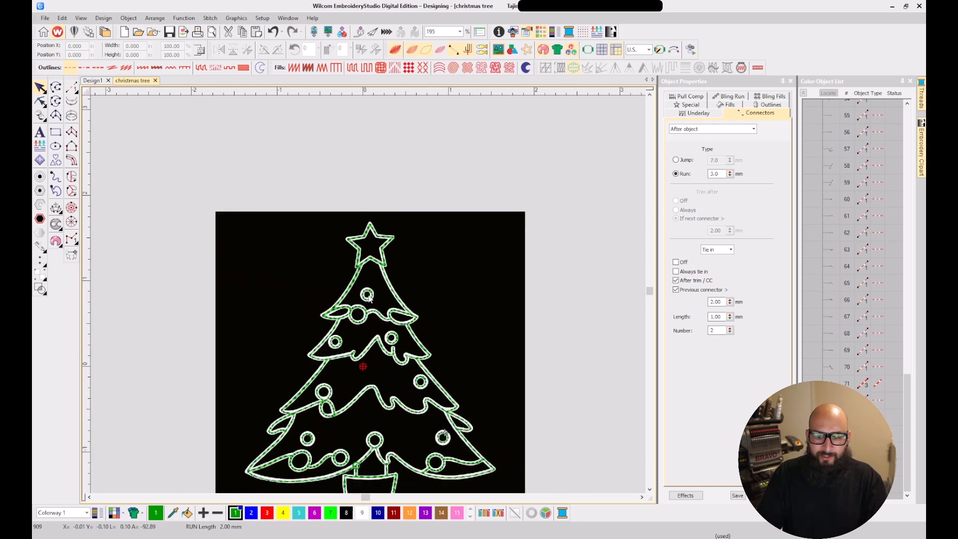
{"action": "scroll", "coordinate": [337, 291], "scroll_direction": "down", "scroll_amount": 1}
{"action": "key", "text": "d"}
{"action": "key", "text": "d"}
{"action": "key", "text": "d"}
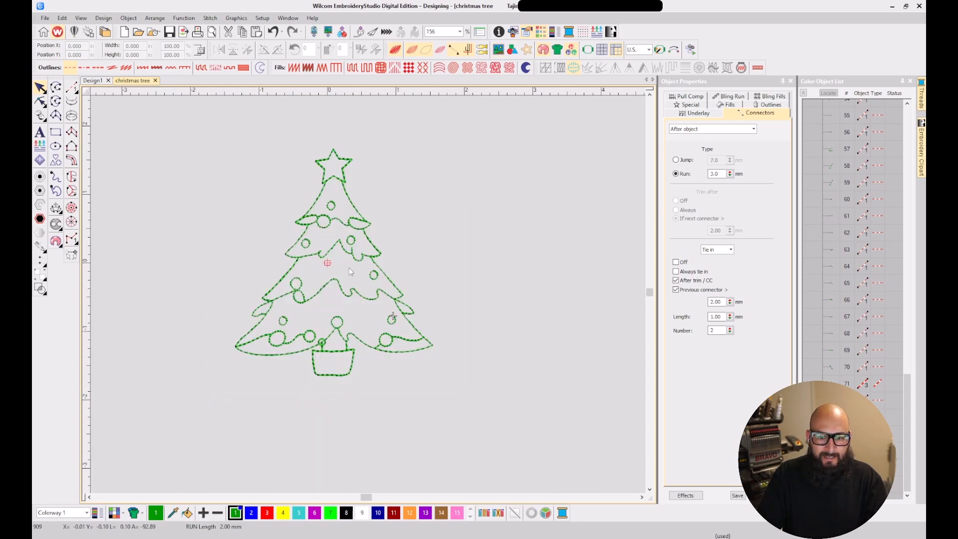